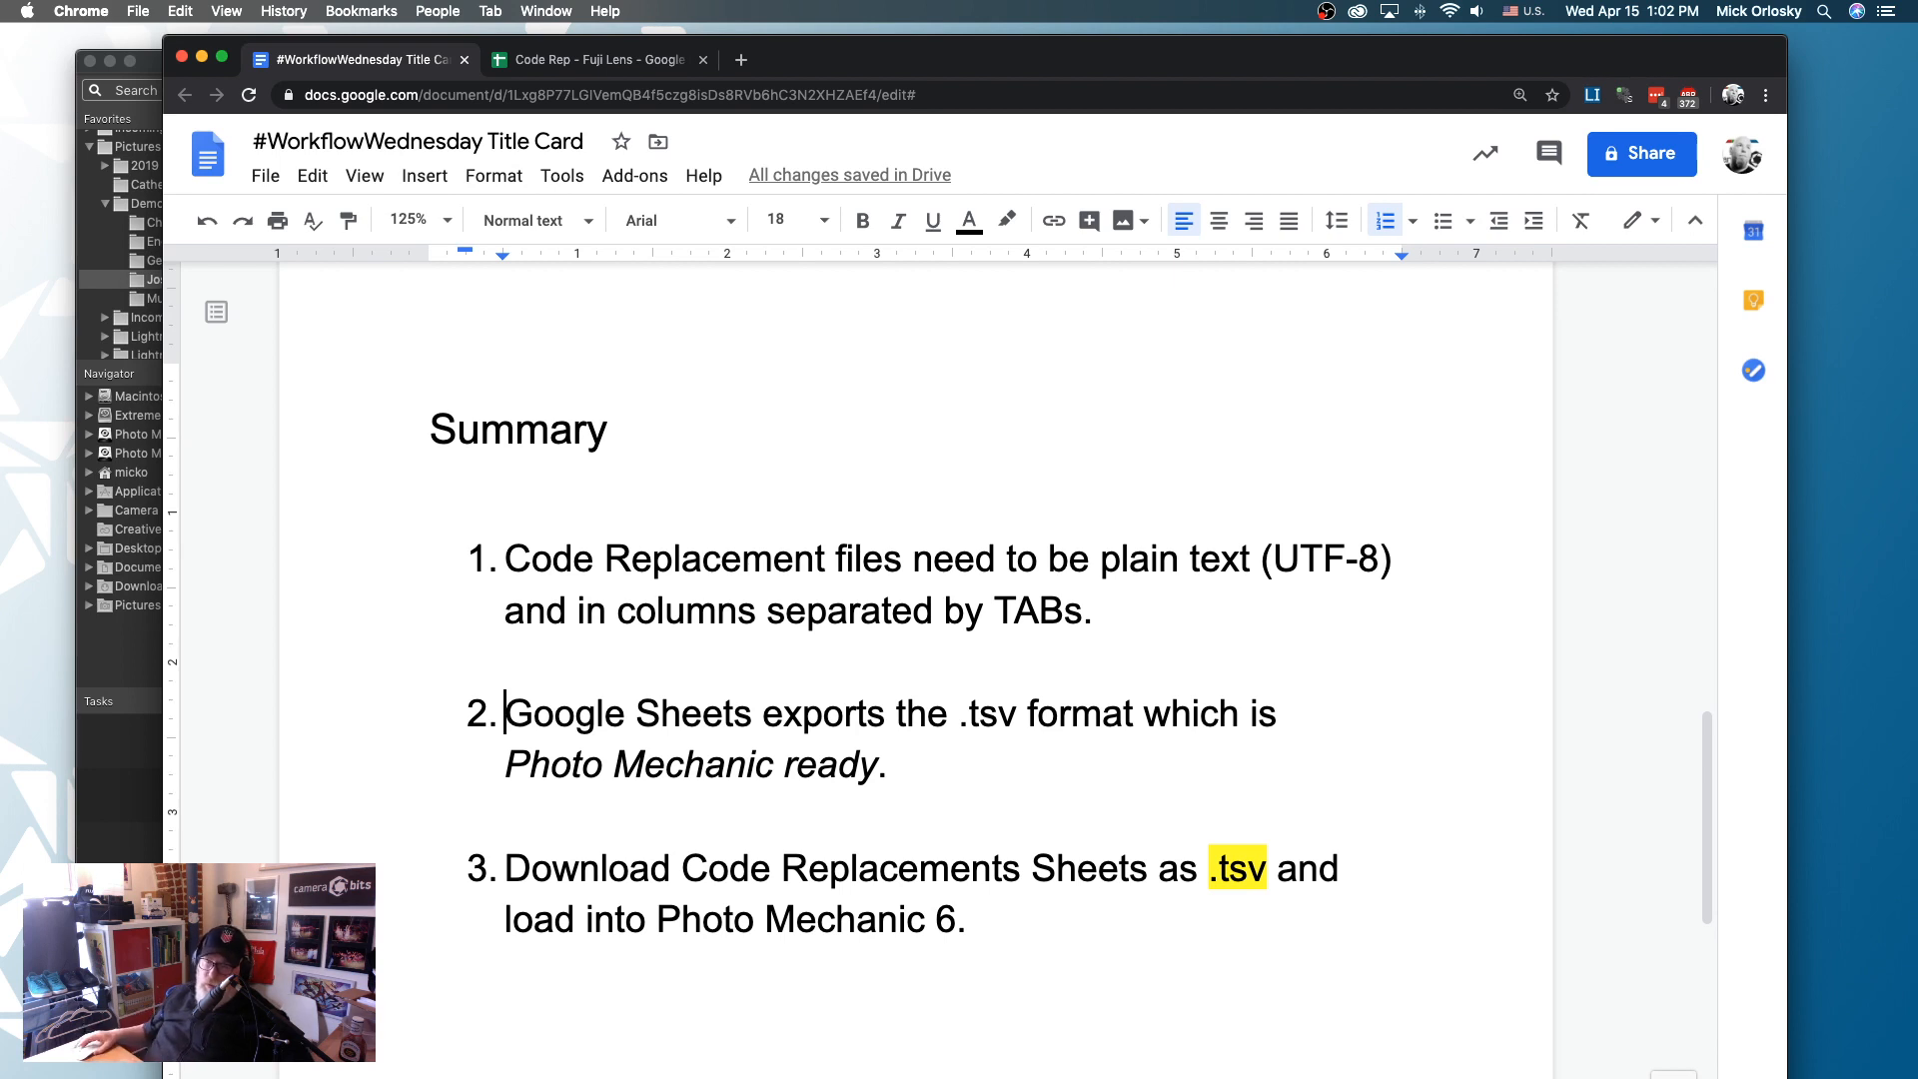
- Review the lens names in the Code Rep - Fuji Lens sheet, and switch to Photo Mechanic 6
{"action": "left_click", "coordinate": [592, 60]}
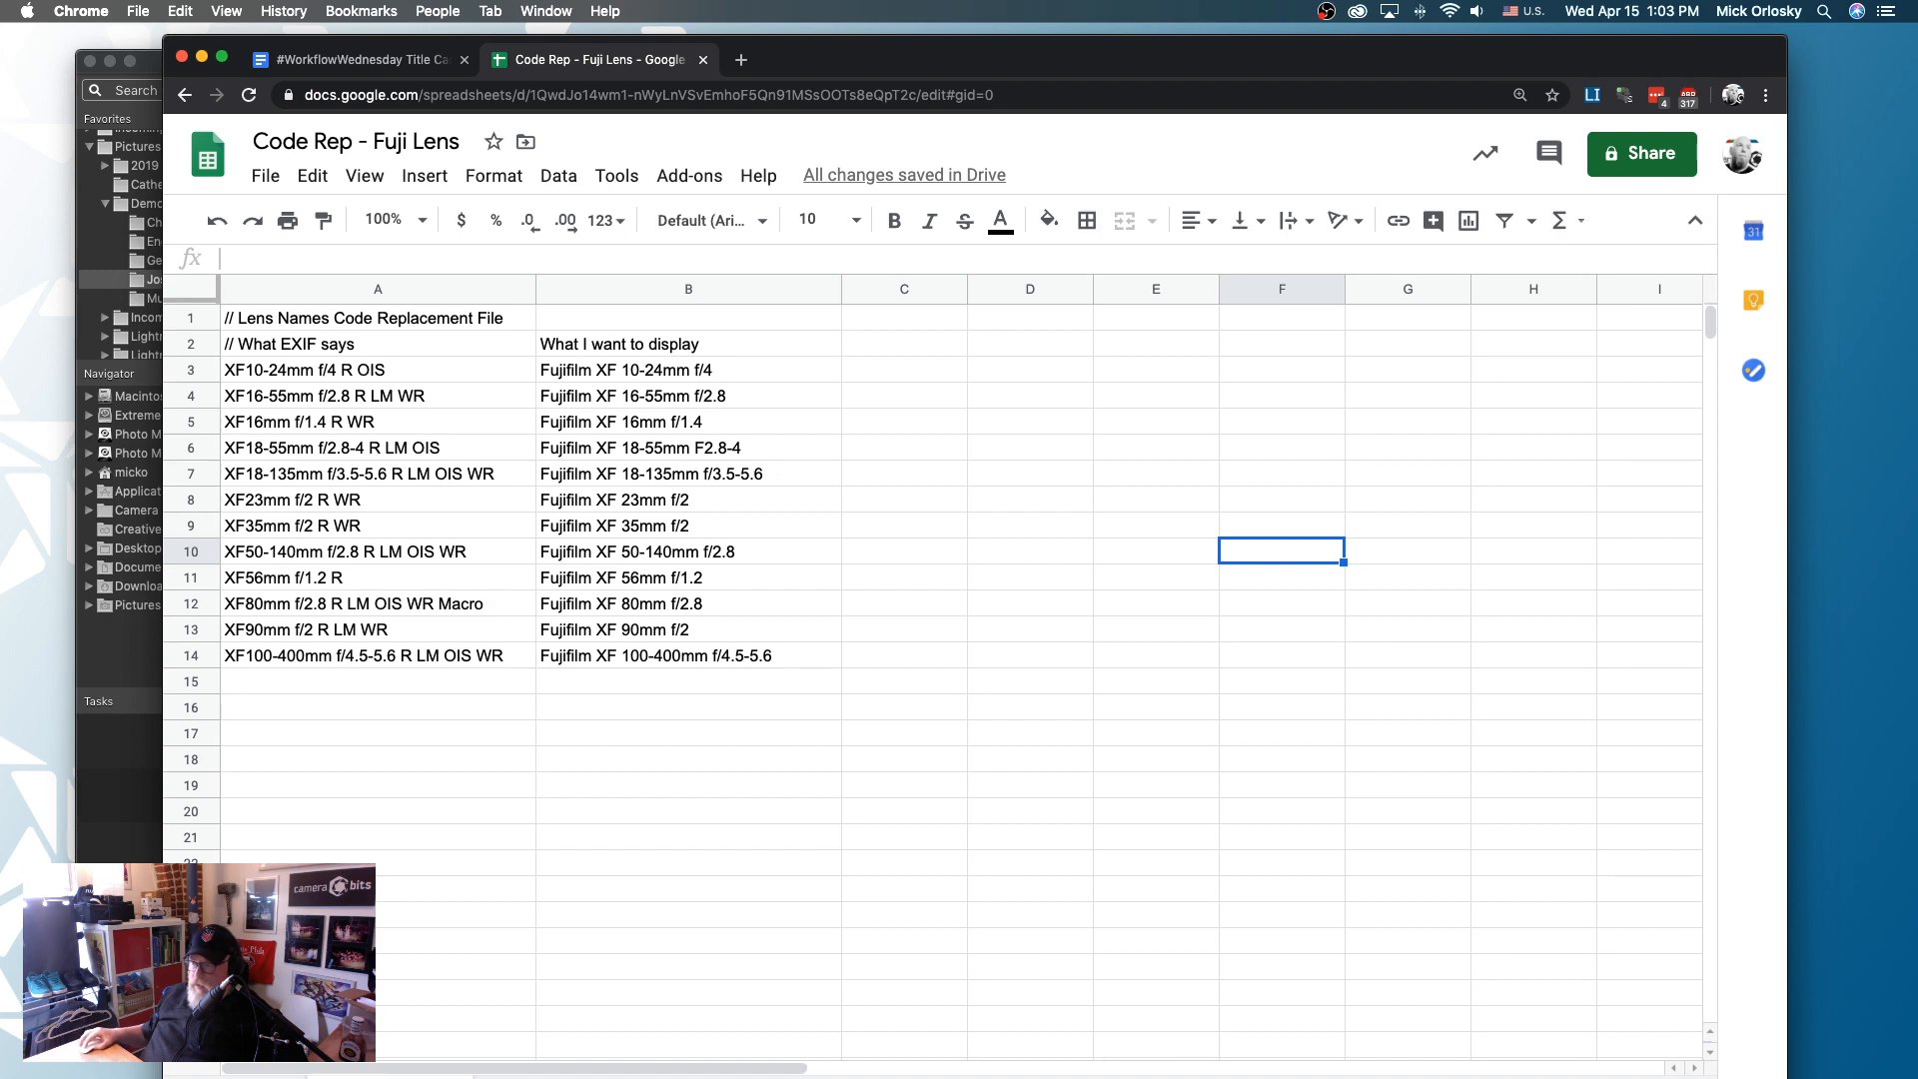
{"action": "key", "text": "super+Tab"}
{"action": "mouse_move", "coordinate": [1257, 342]}
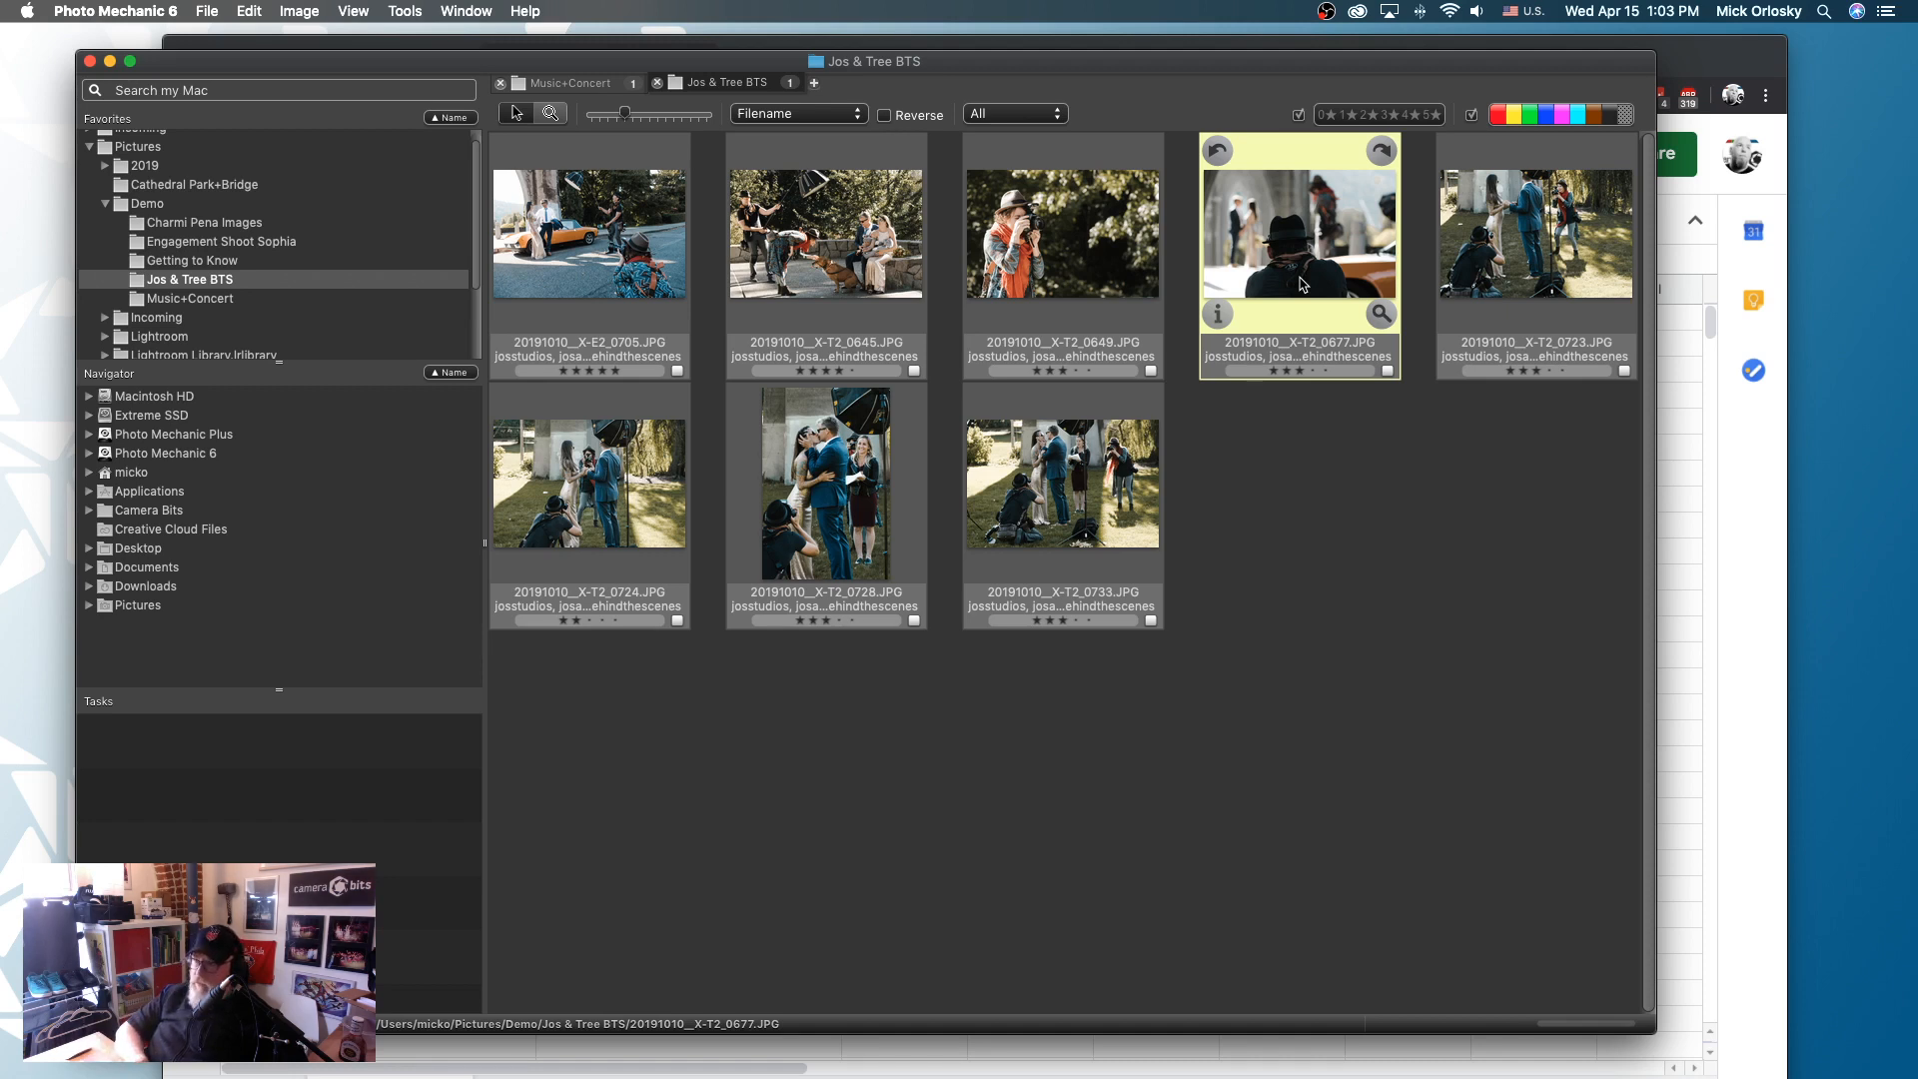
- Try the {lenstype} variable below the description of photo 20191010__X-T2_0677.JPG, resolve it, and close the metadata without saving
{"action": "key", "text": "super+i"}
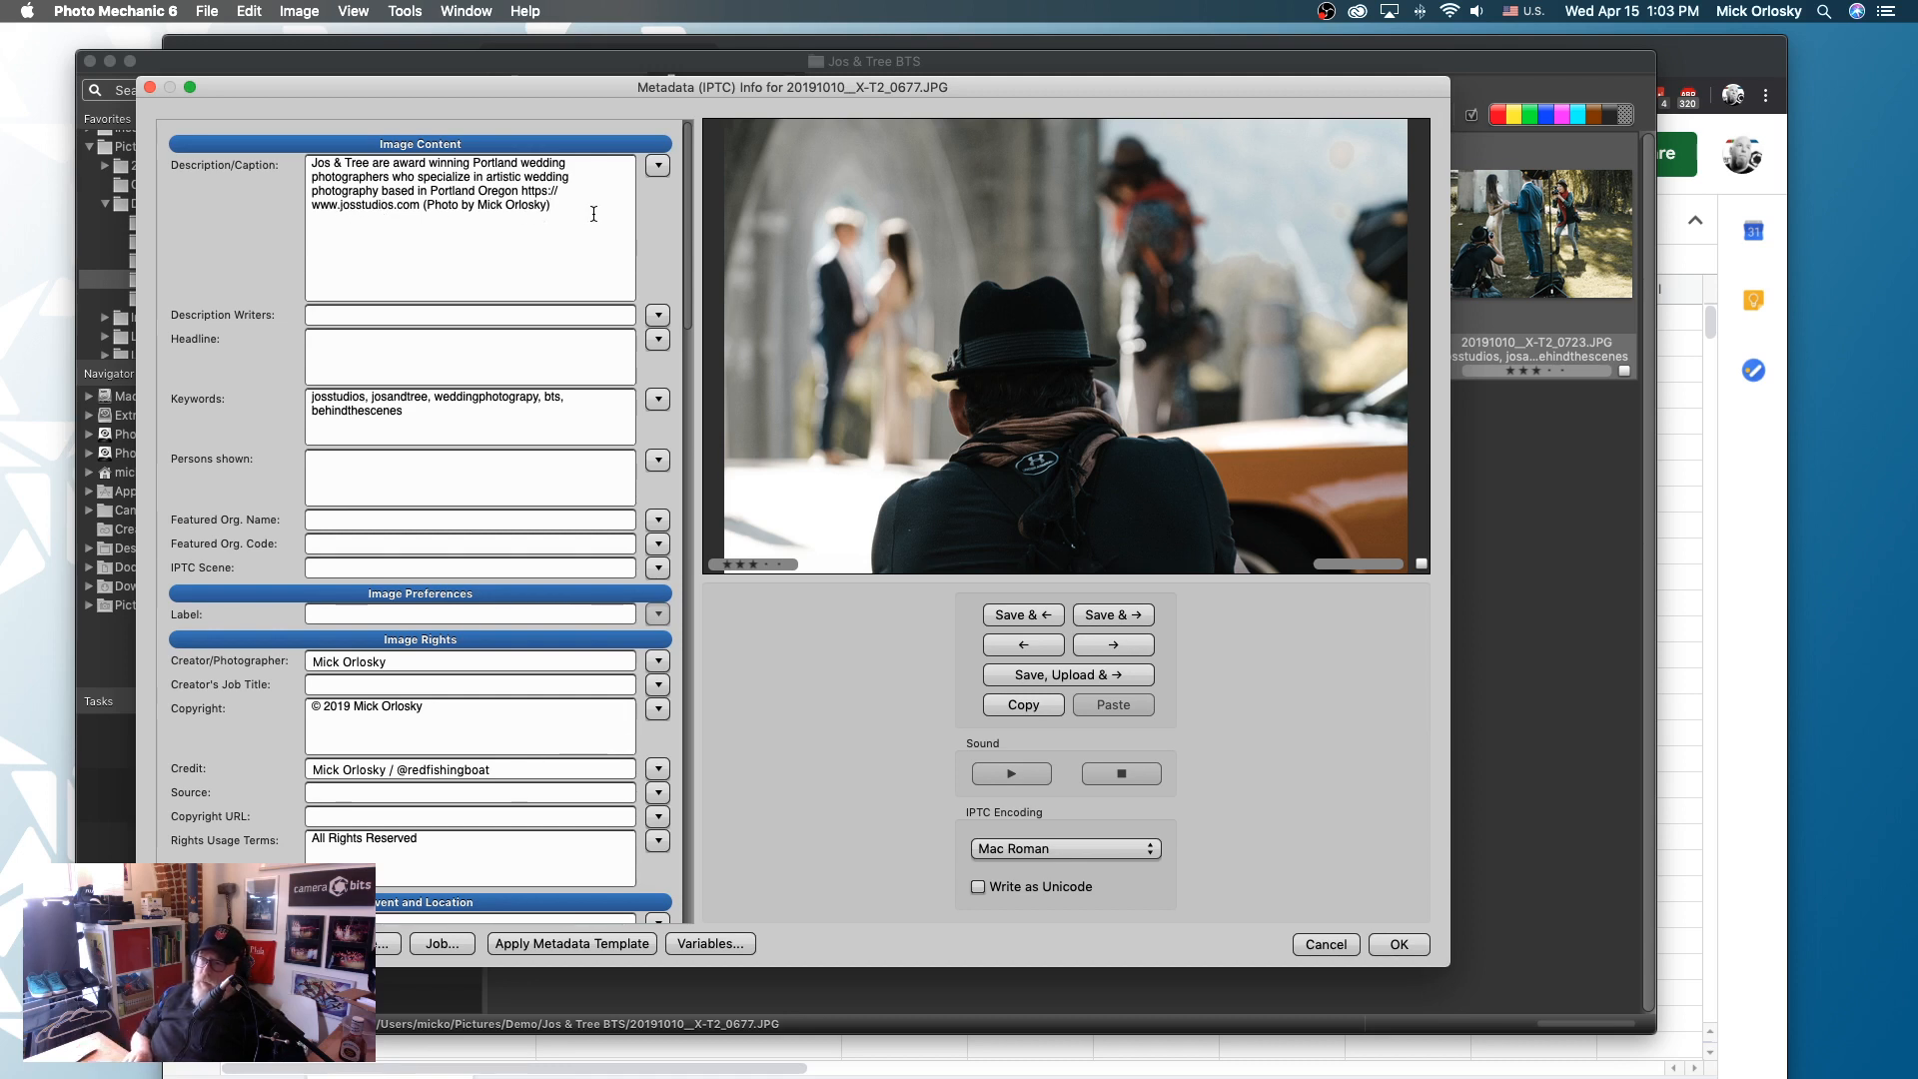
{"action": "key", "text": "Return"}
{"action": "key", "text": "Return"}
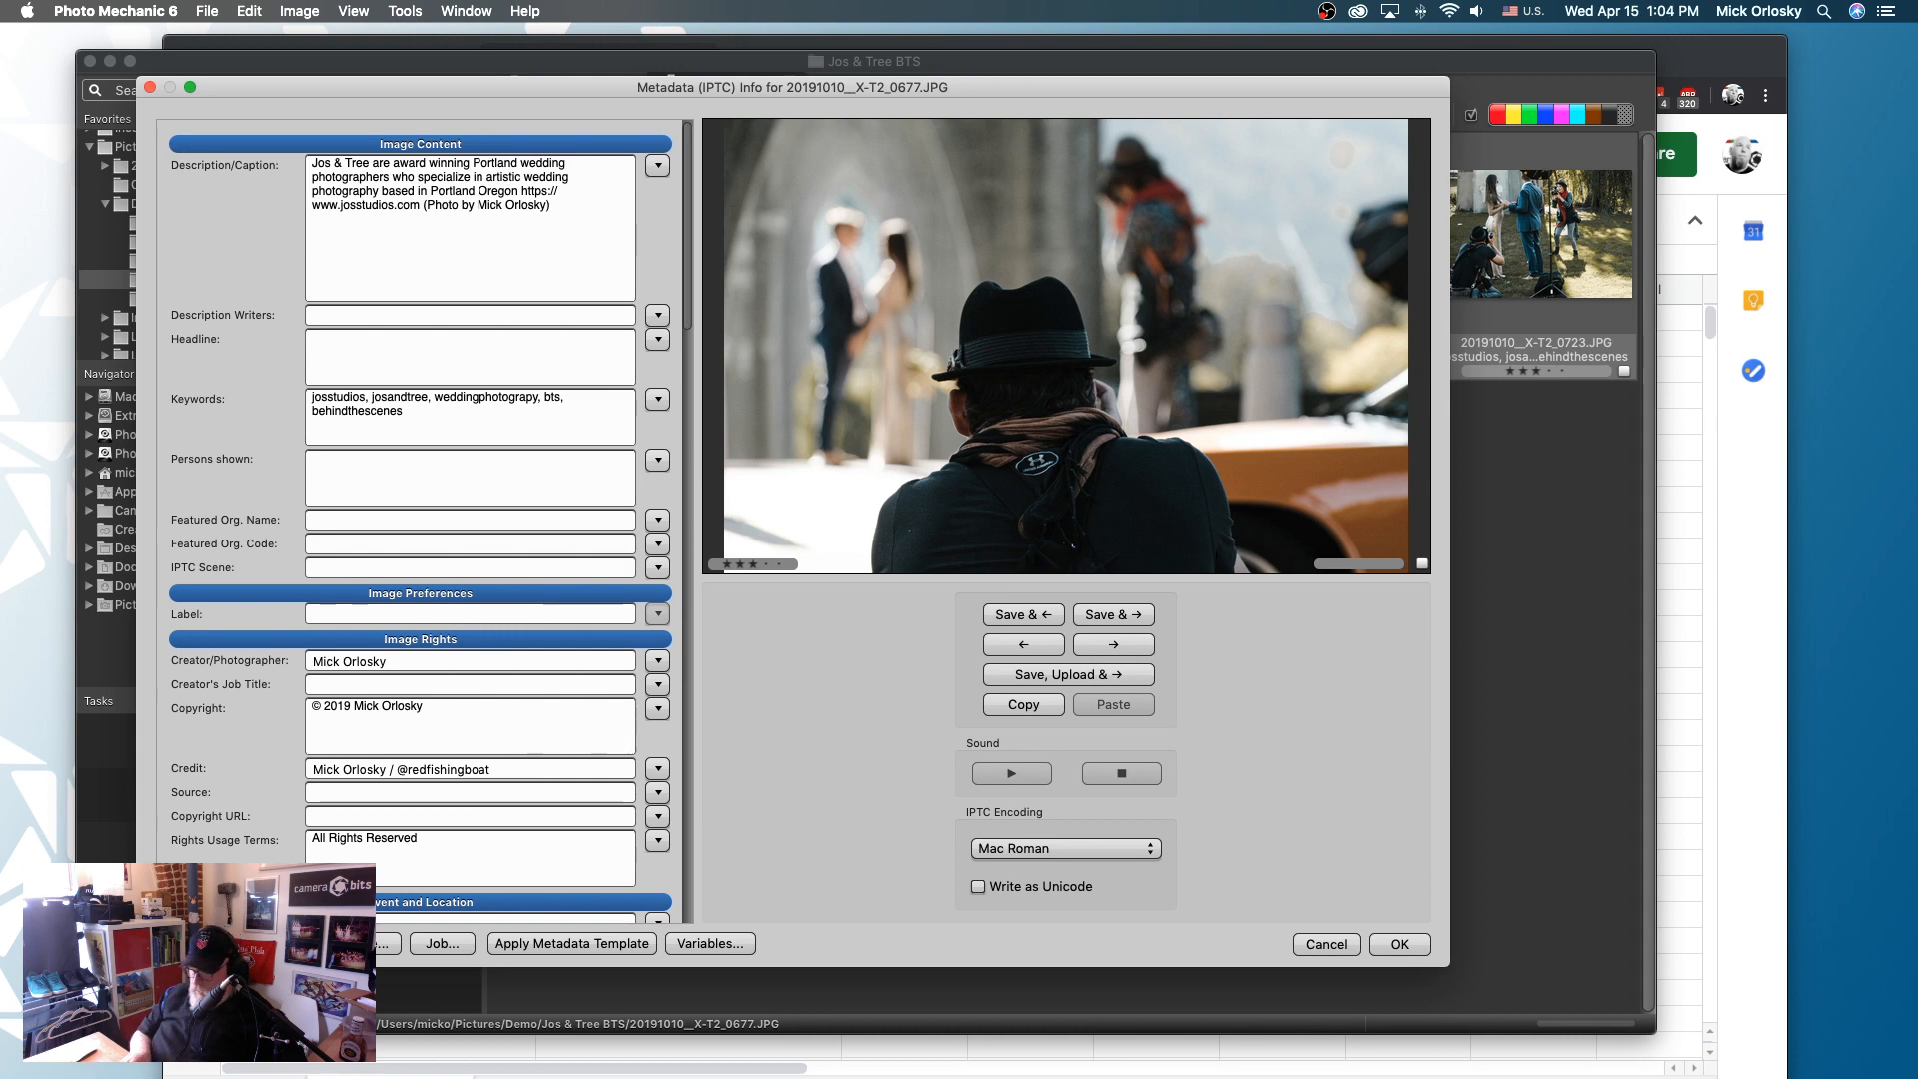
{"action": "type", "text": "{lenstype}"}
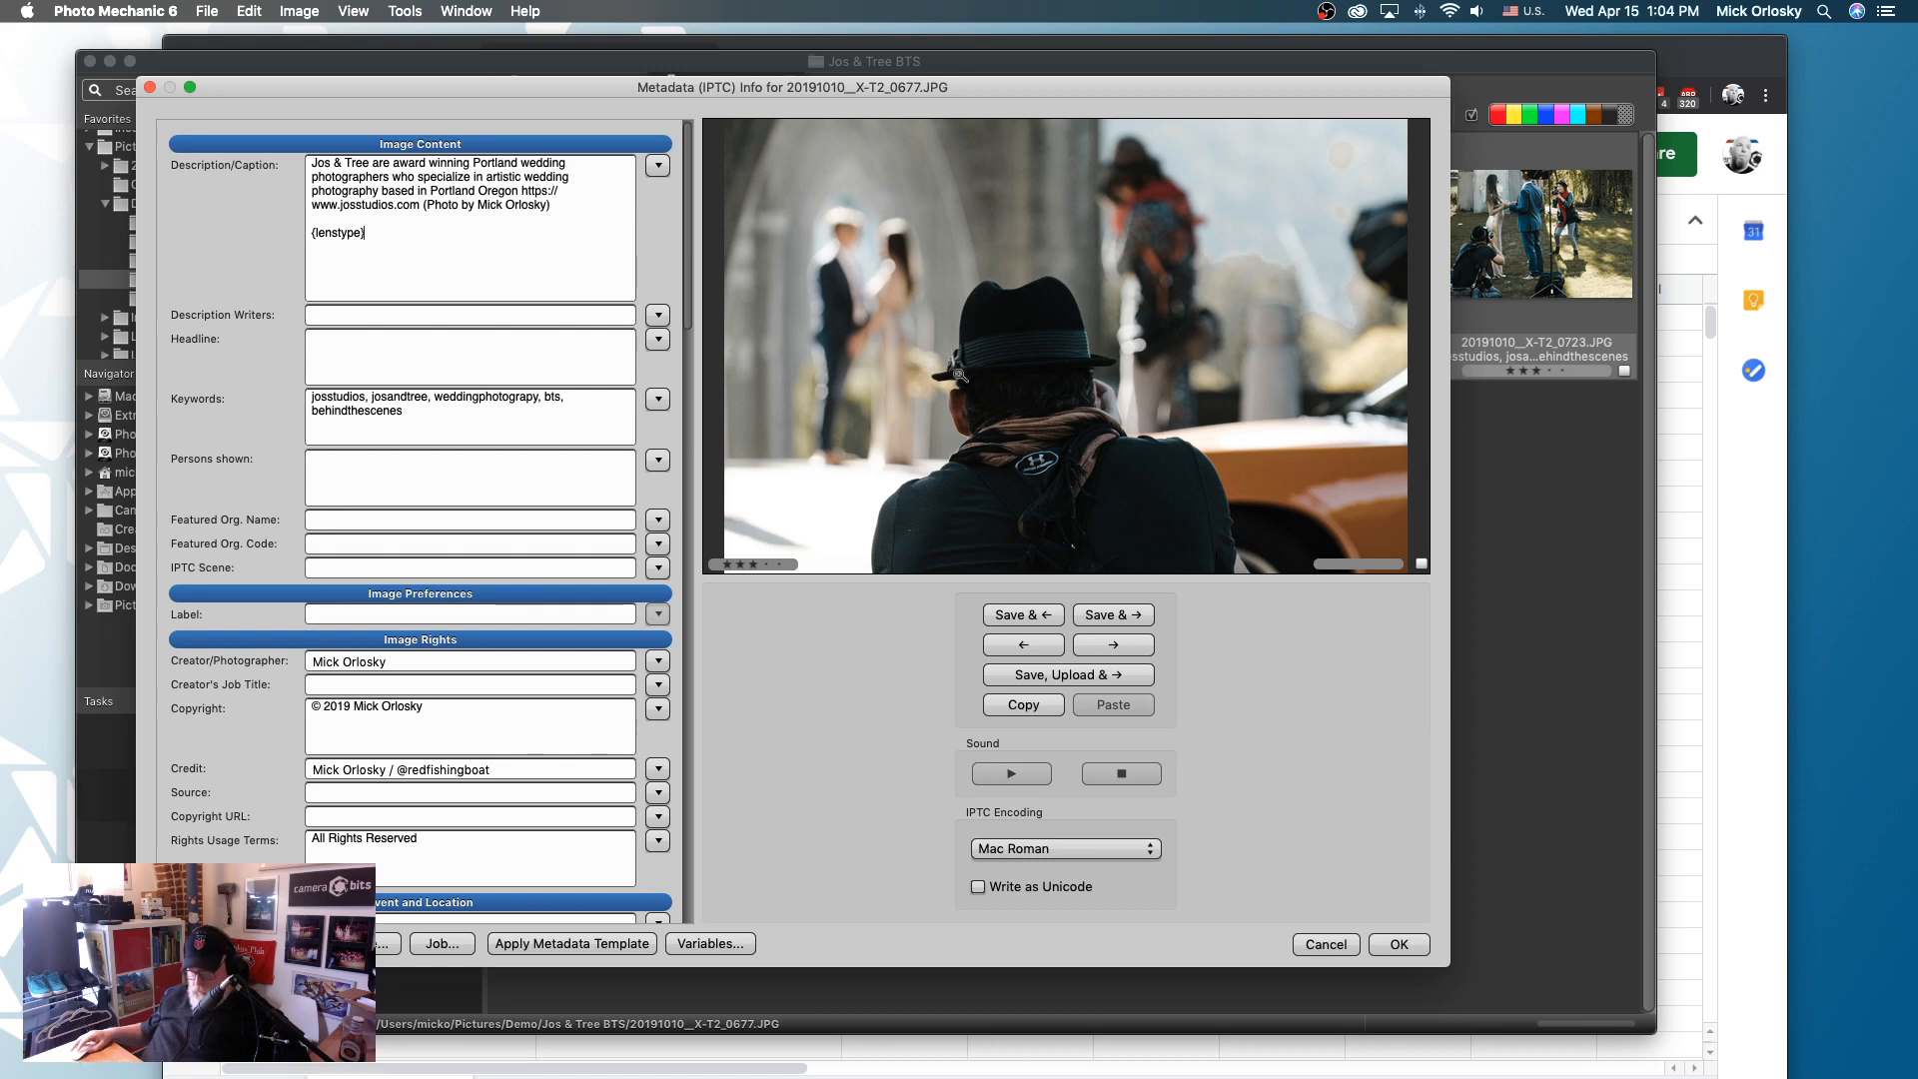
{"action": "key", "text": "alt"}
{"action": "left_click", "coordinate": [1400, 945], "text": "alt"}
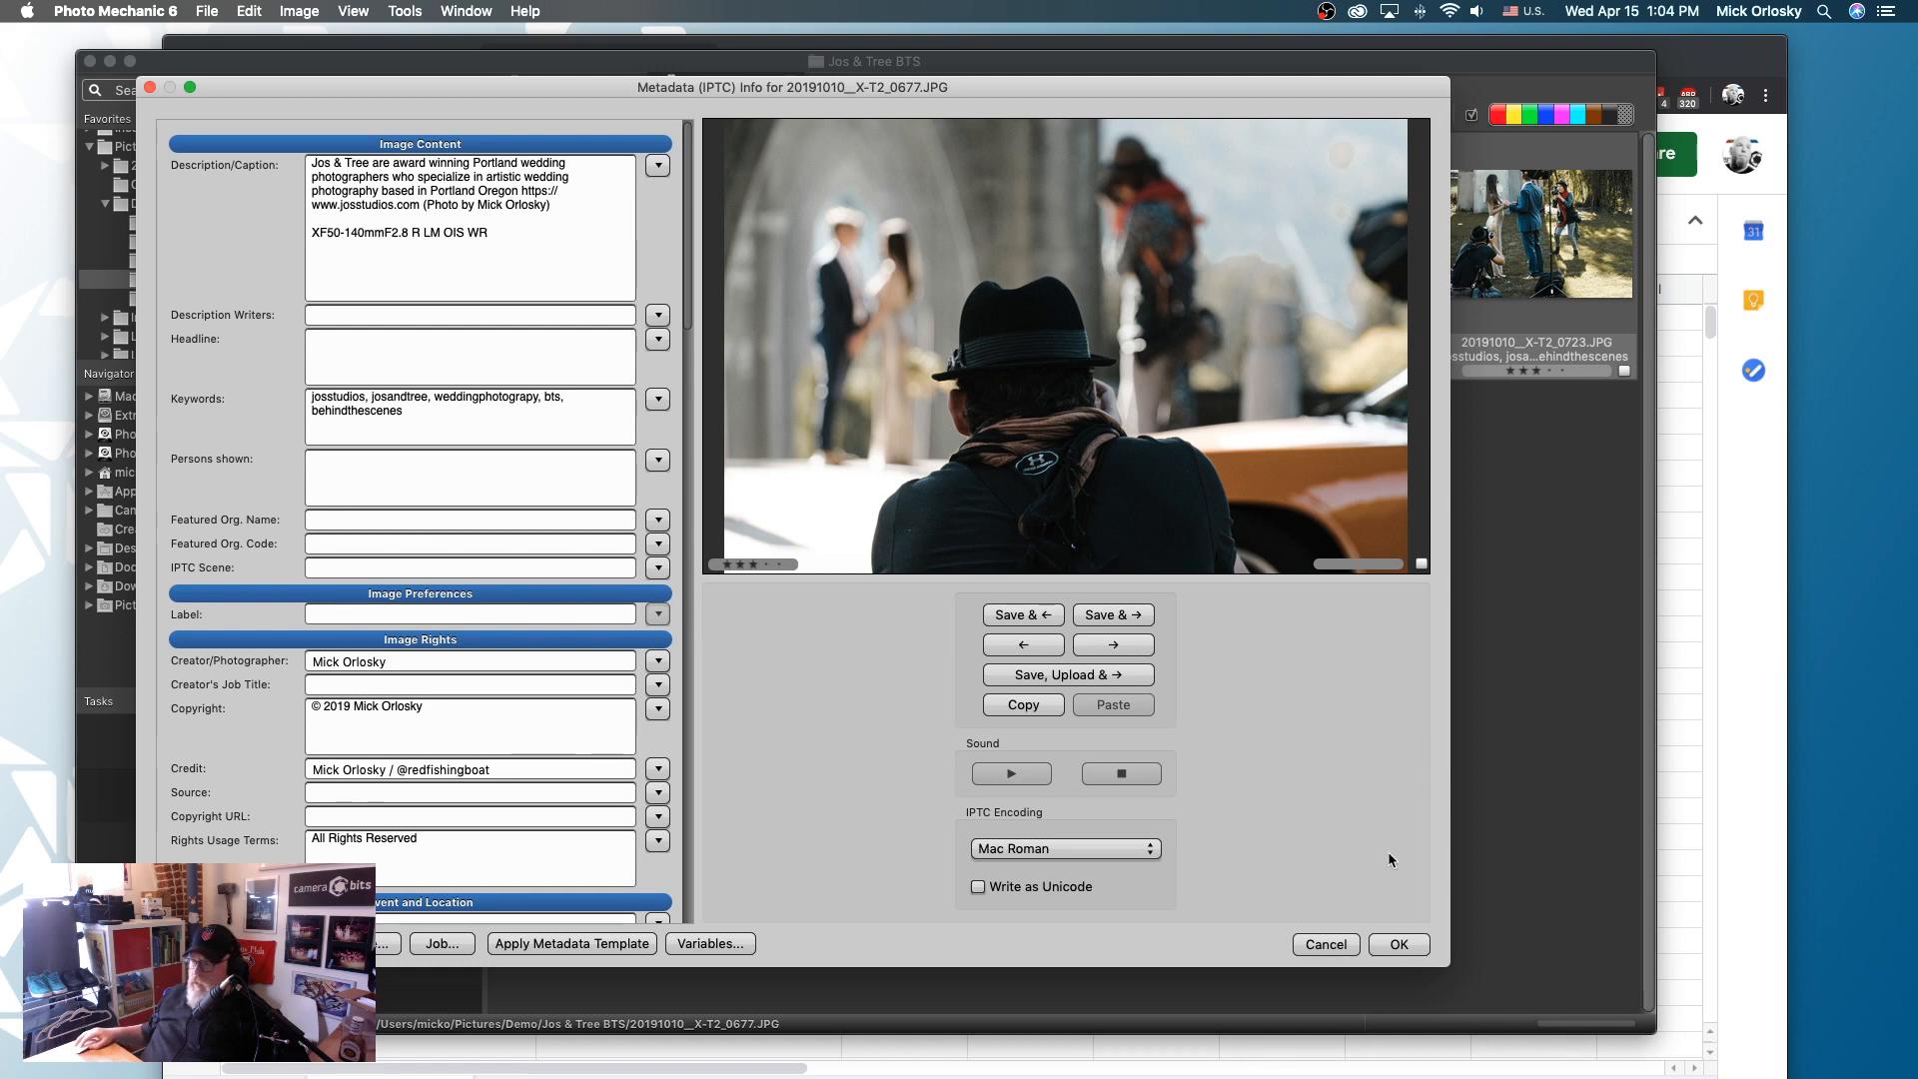
{"action": "left_click", "coordinate": [1329, 944]}
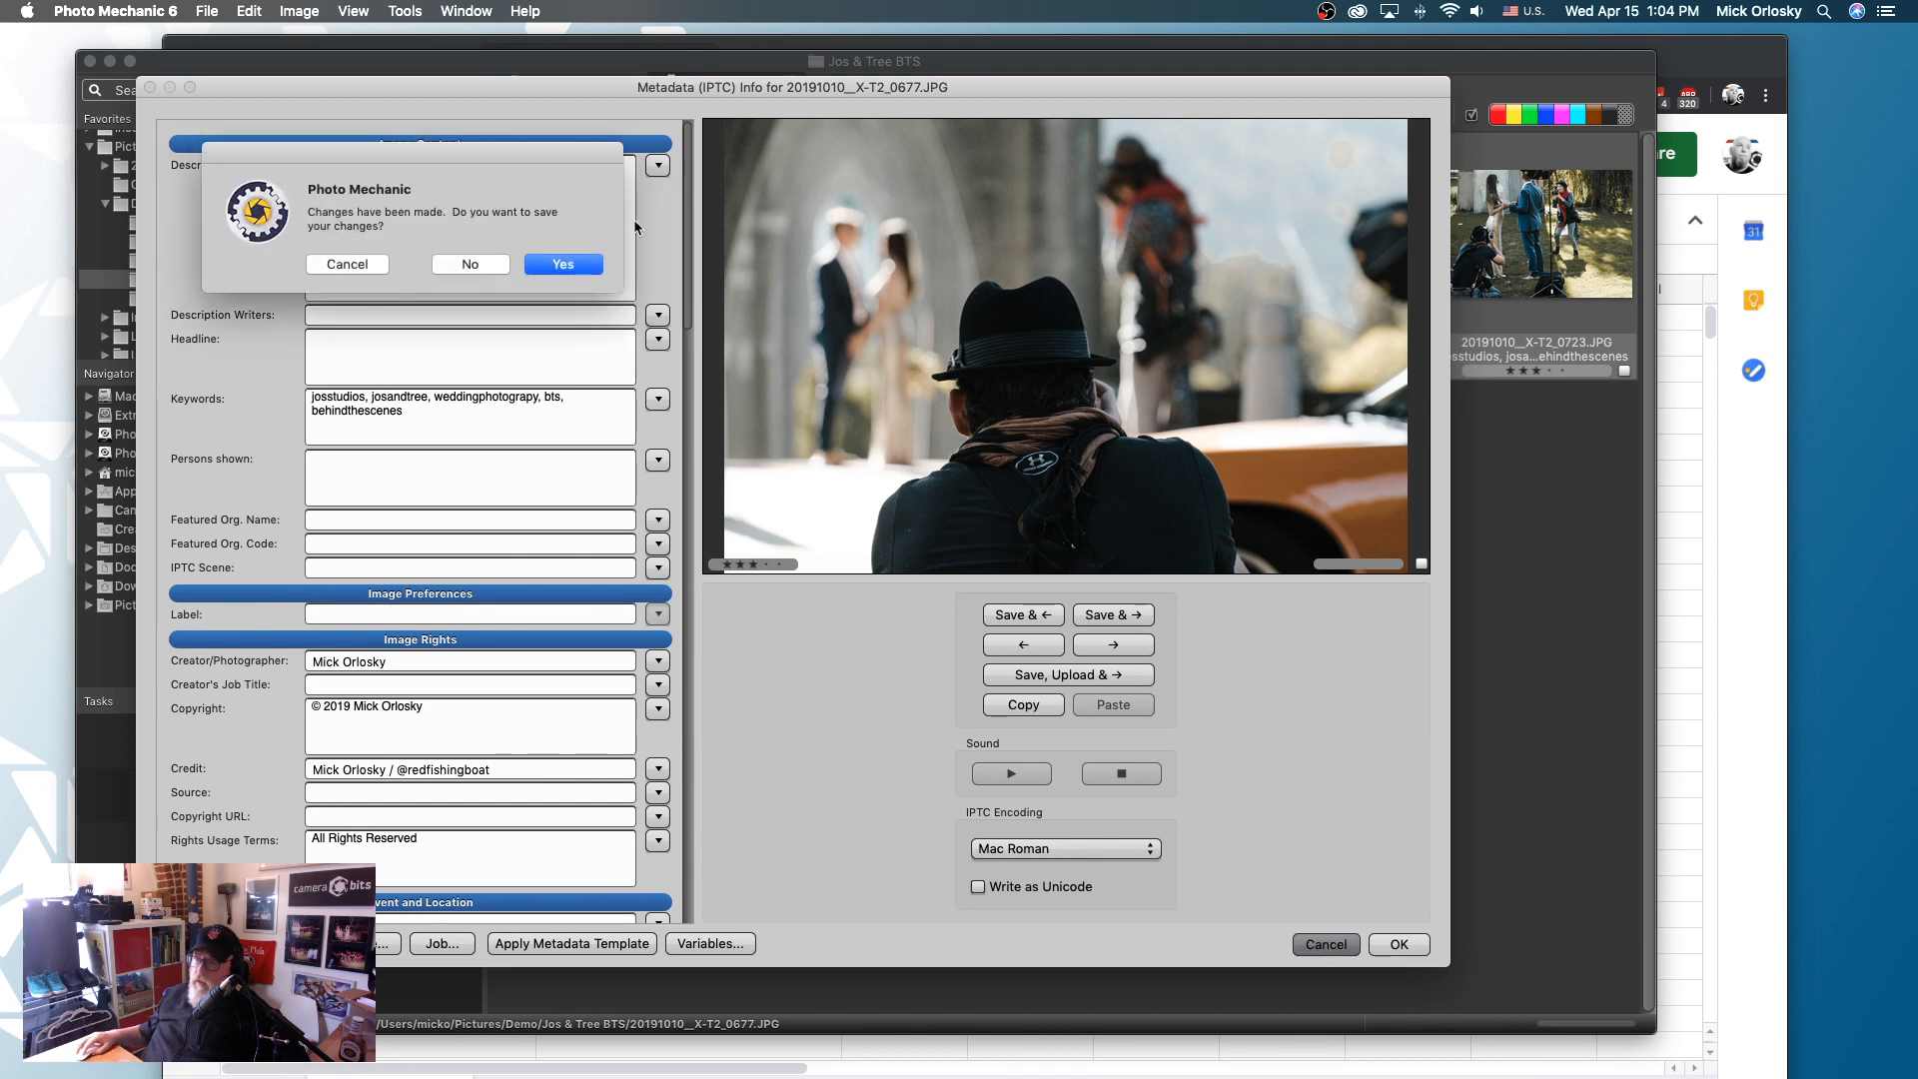
{"action": "left_click", "coordinate": [471, 264]}
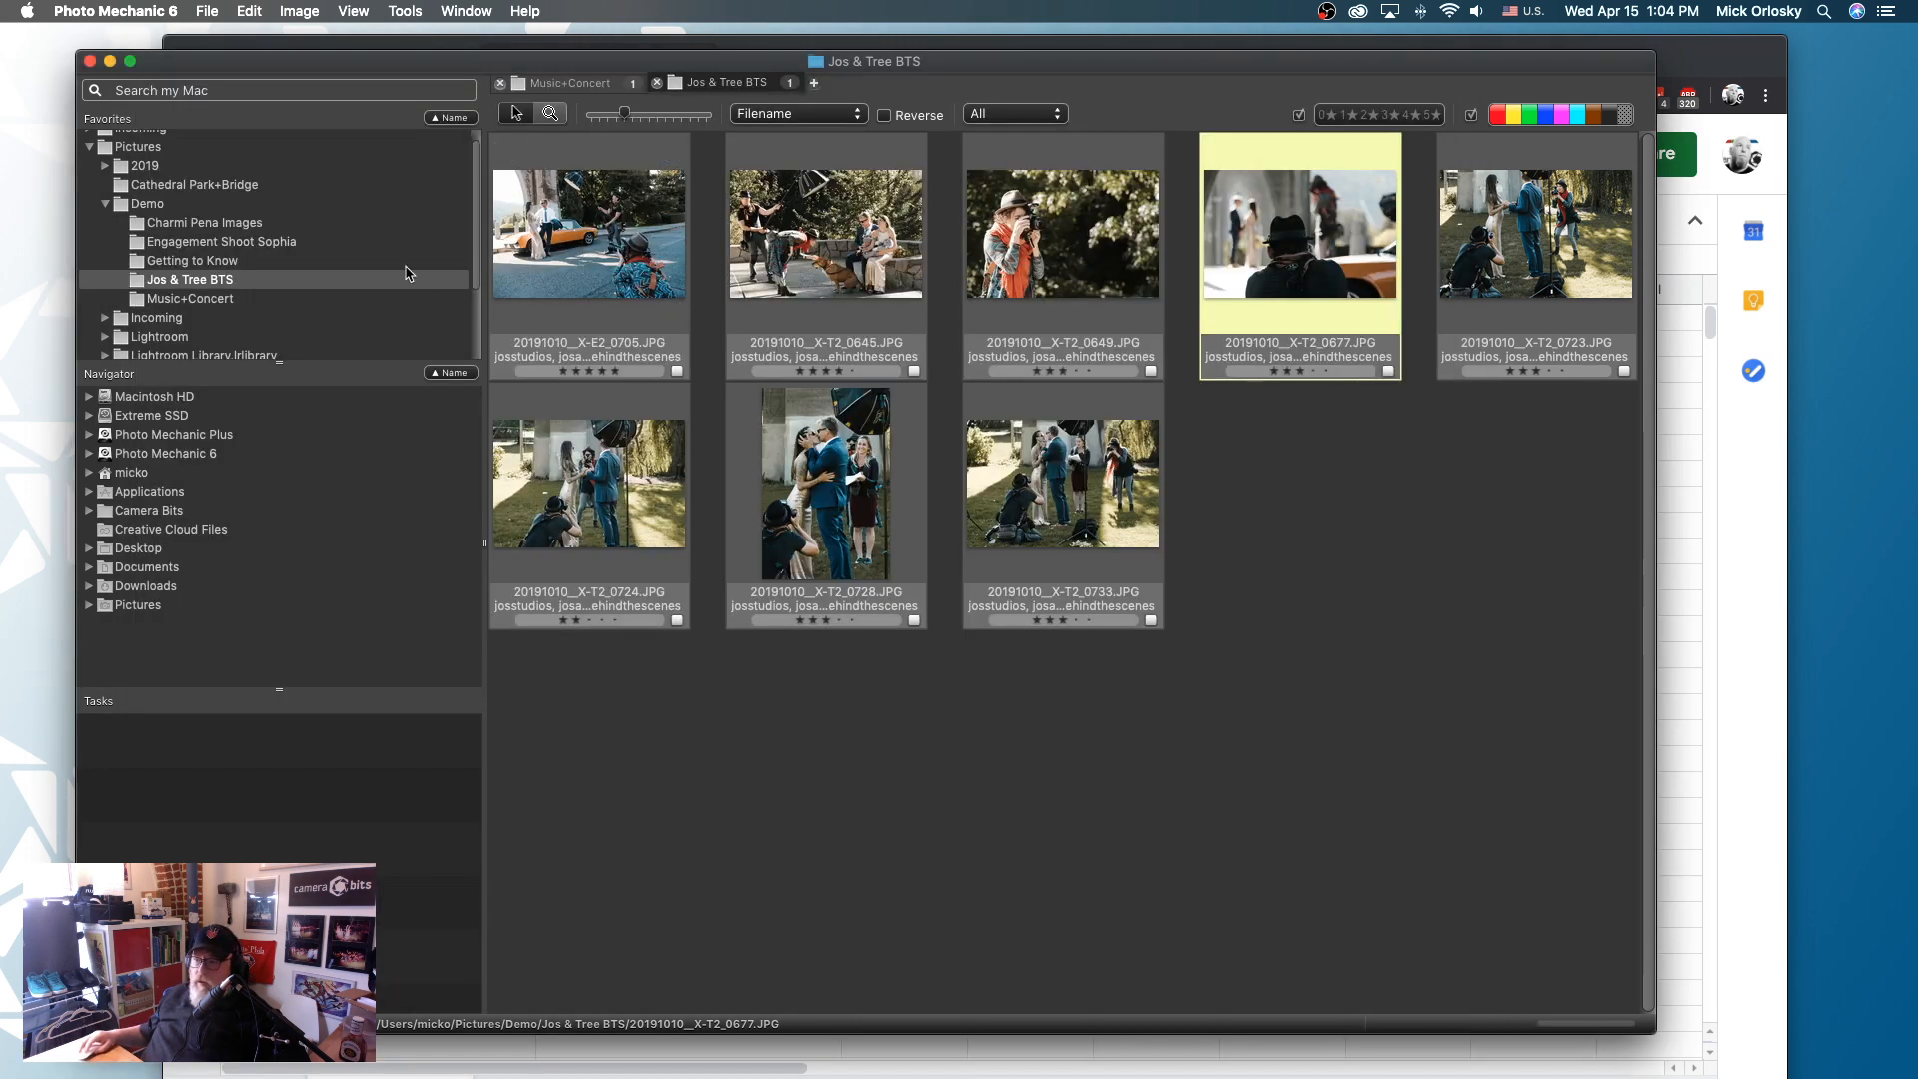
- Switch to Google Sheets in Chrome and download the Code Rep - Fuji Lens sheet as tab-separated values (.tsv)
{"action": "left_click", "coordinate": [1687, 844]}
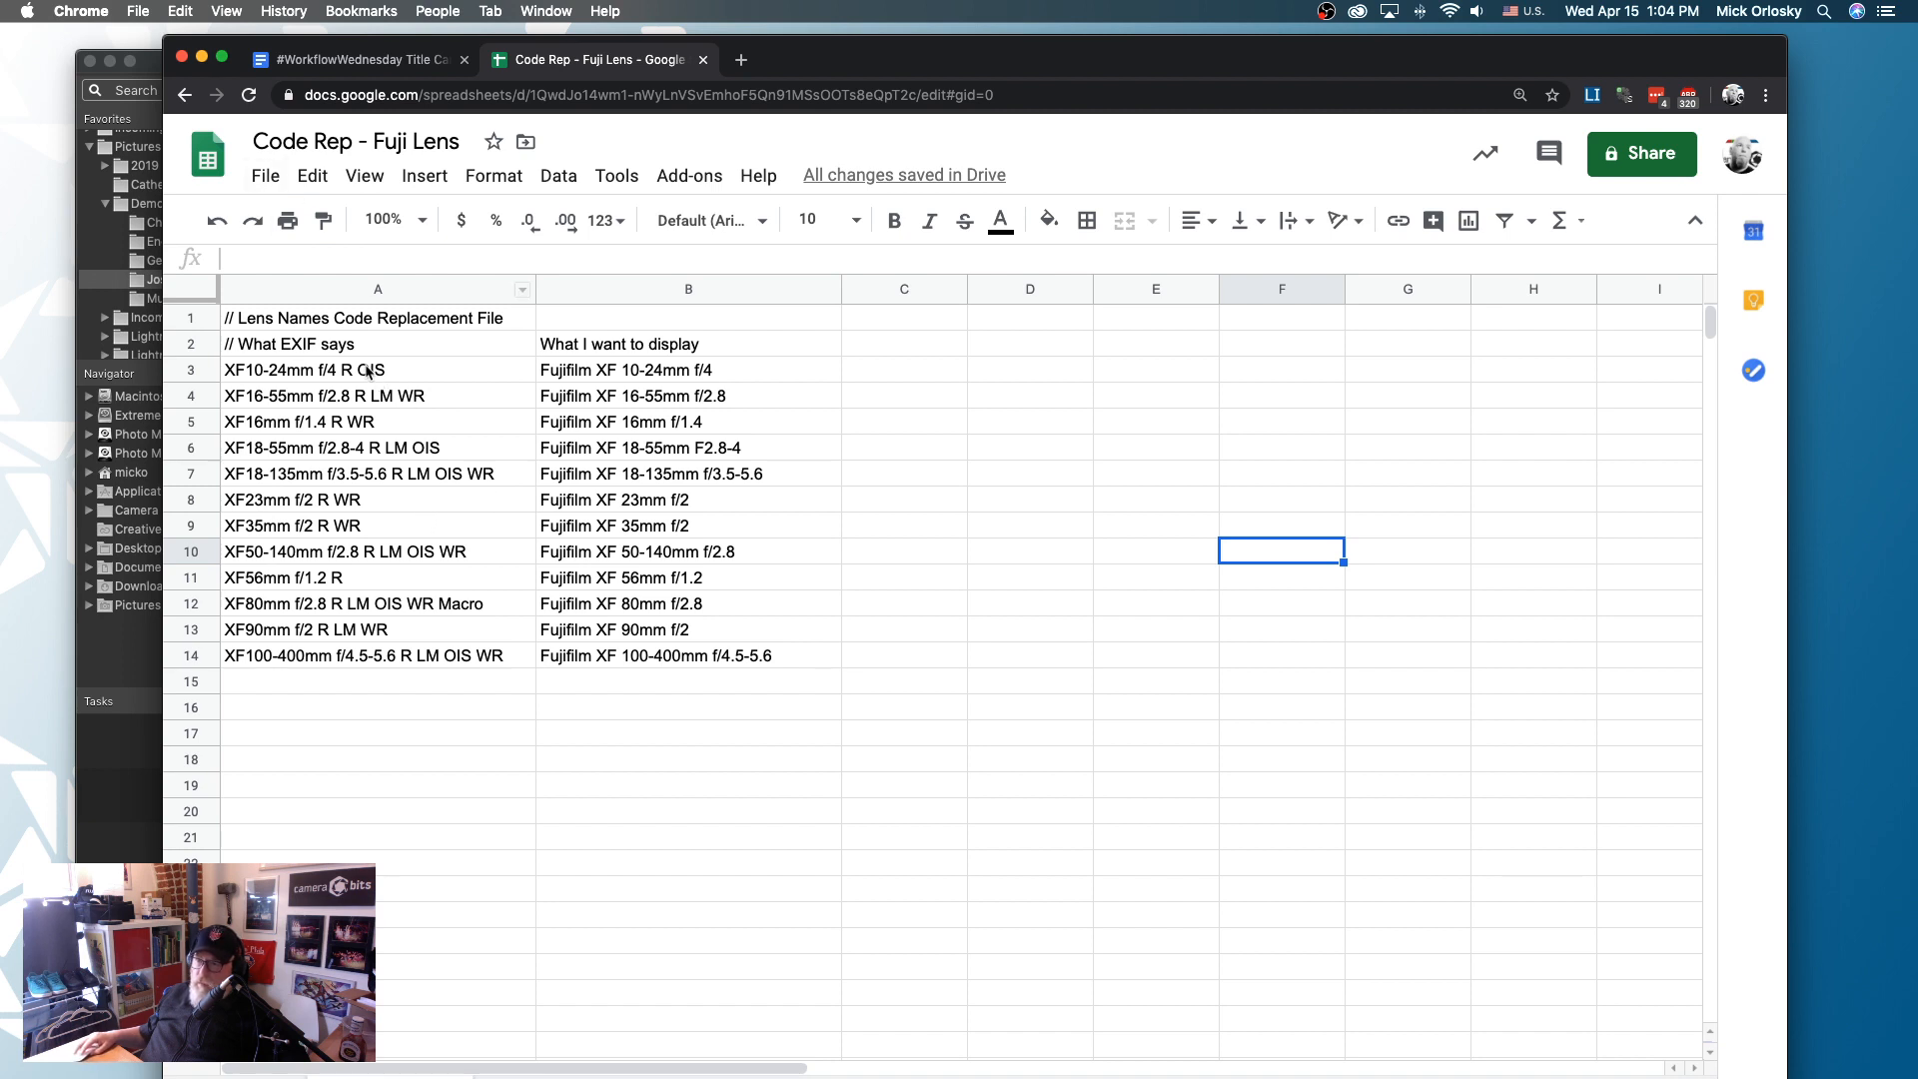
{"action": "left_click_drag", "start_coordinate": [367, 373], "coordinate": [274, 552]}
{"action": "left_click", "coordinate": [459, 577]}
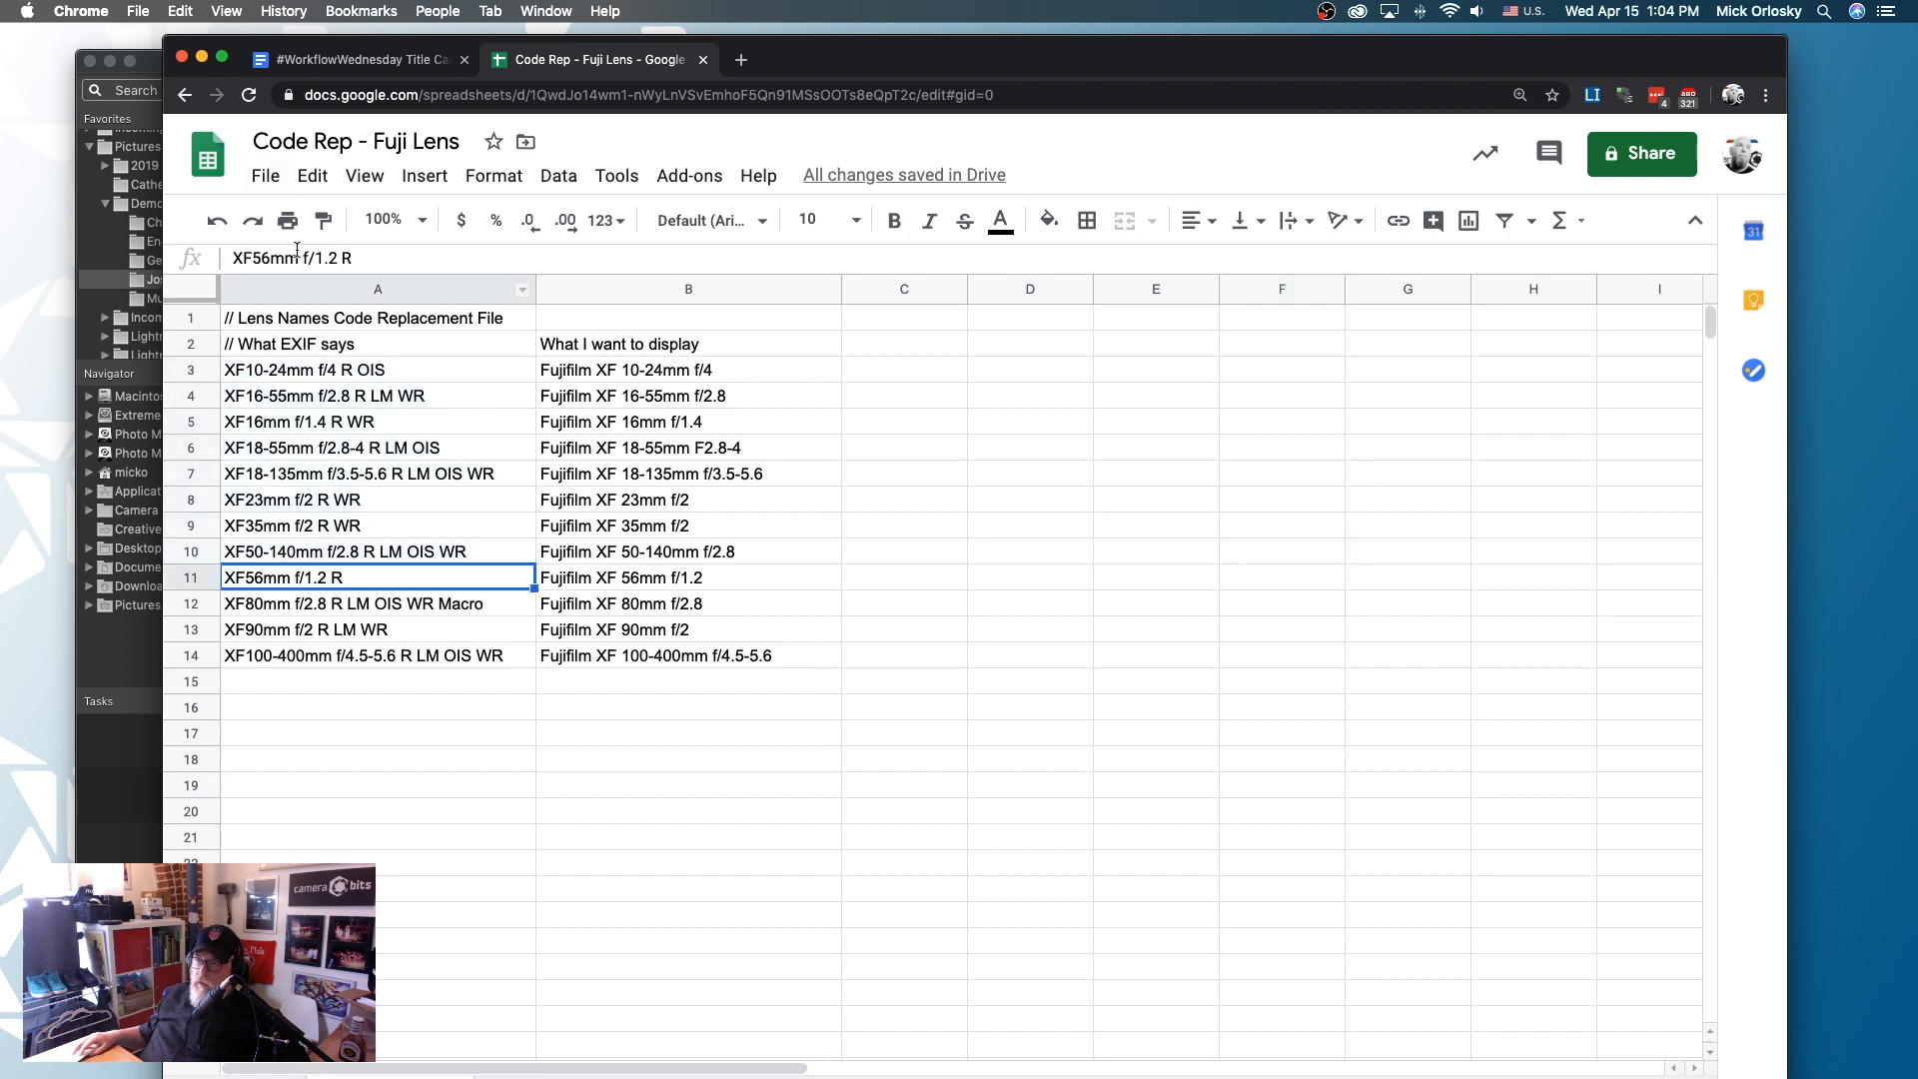
{"action": "left_click", "coordinate": [268, 180]}
{"action": "mouse_move", "coordinate": [386, 462]}
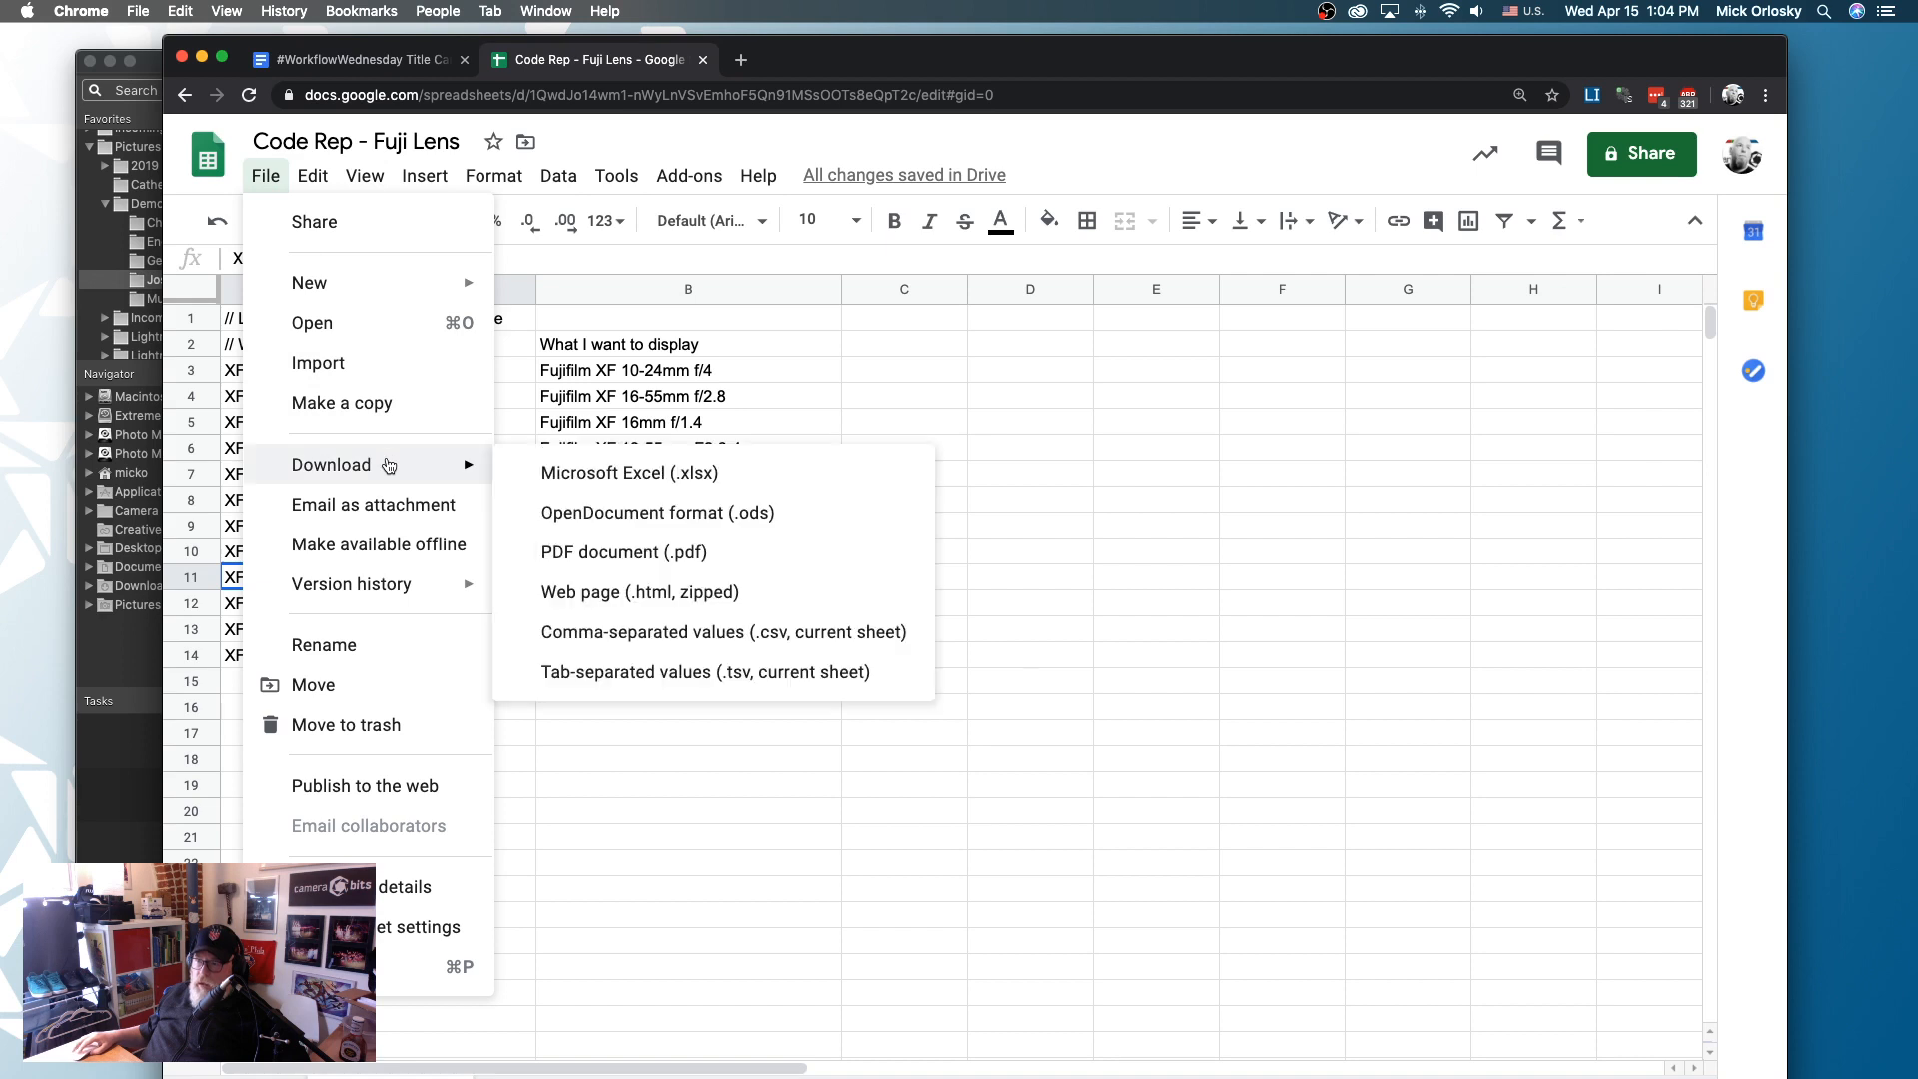
{"action": "left_click", "coordinate": [677, 677]}
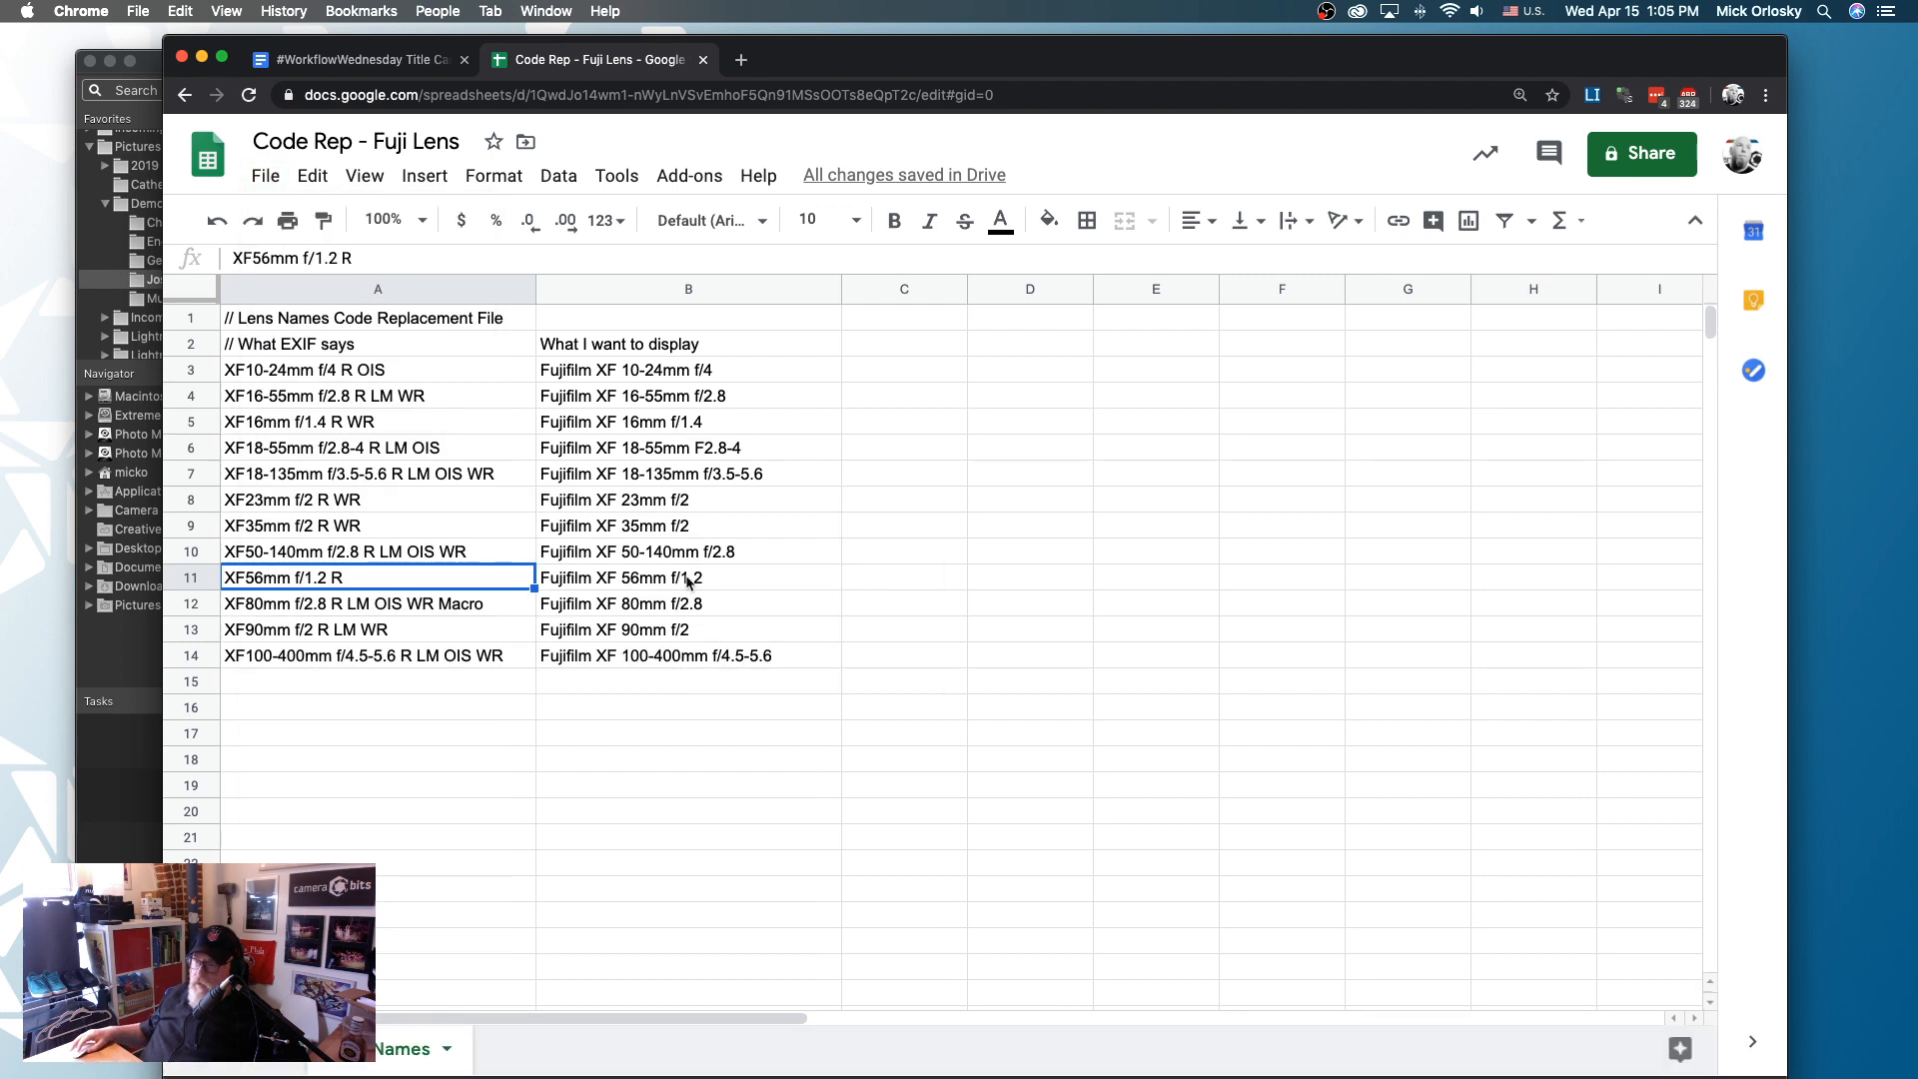
- In Finder, move Code Rep - Fuji Lens - Lens Names.tsv from Downloads to the PM Parts folder, and minimize the window
{"action": "left_click", "coordinate": [539, 1078]}
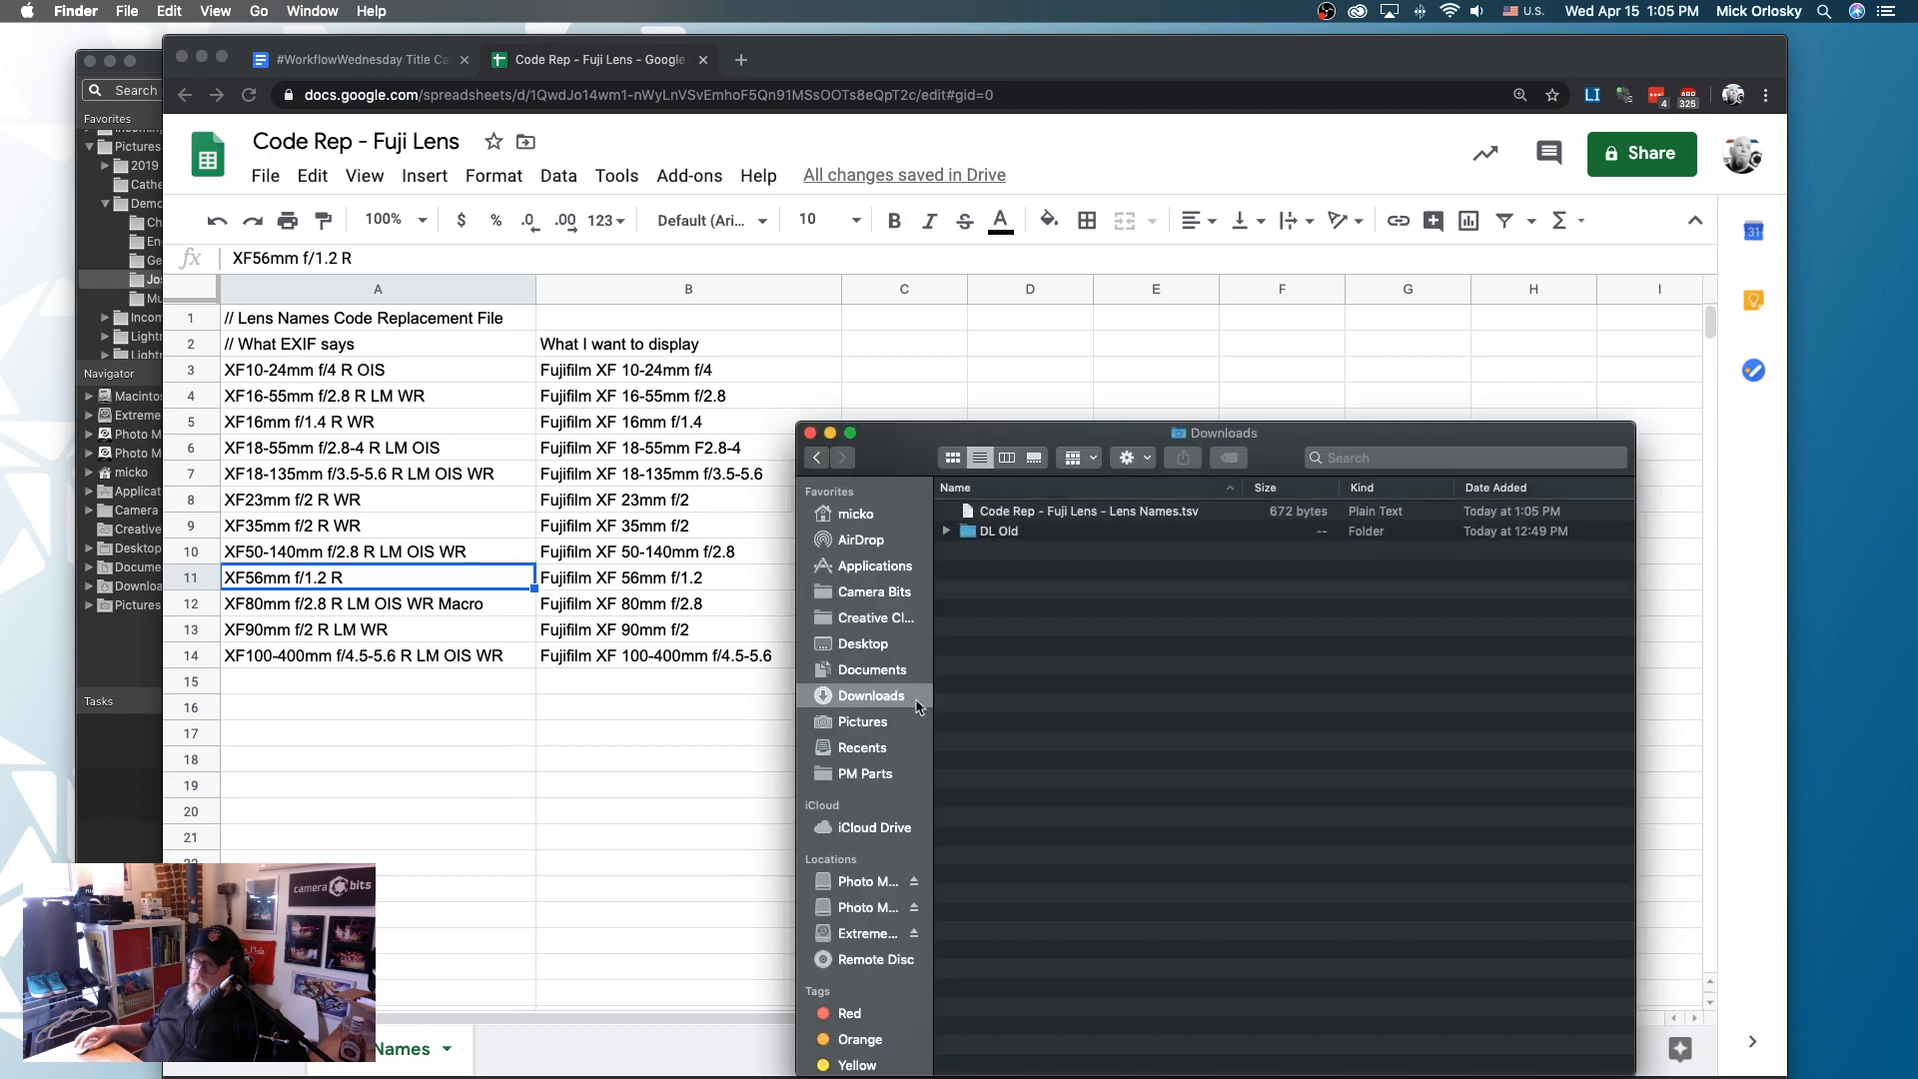
{"action": "left_click_drag", "start_coordinate": [1329, 445], "coordinate": [1309, 415]}
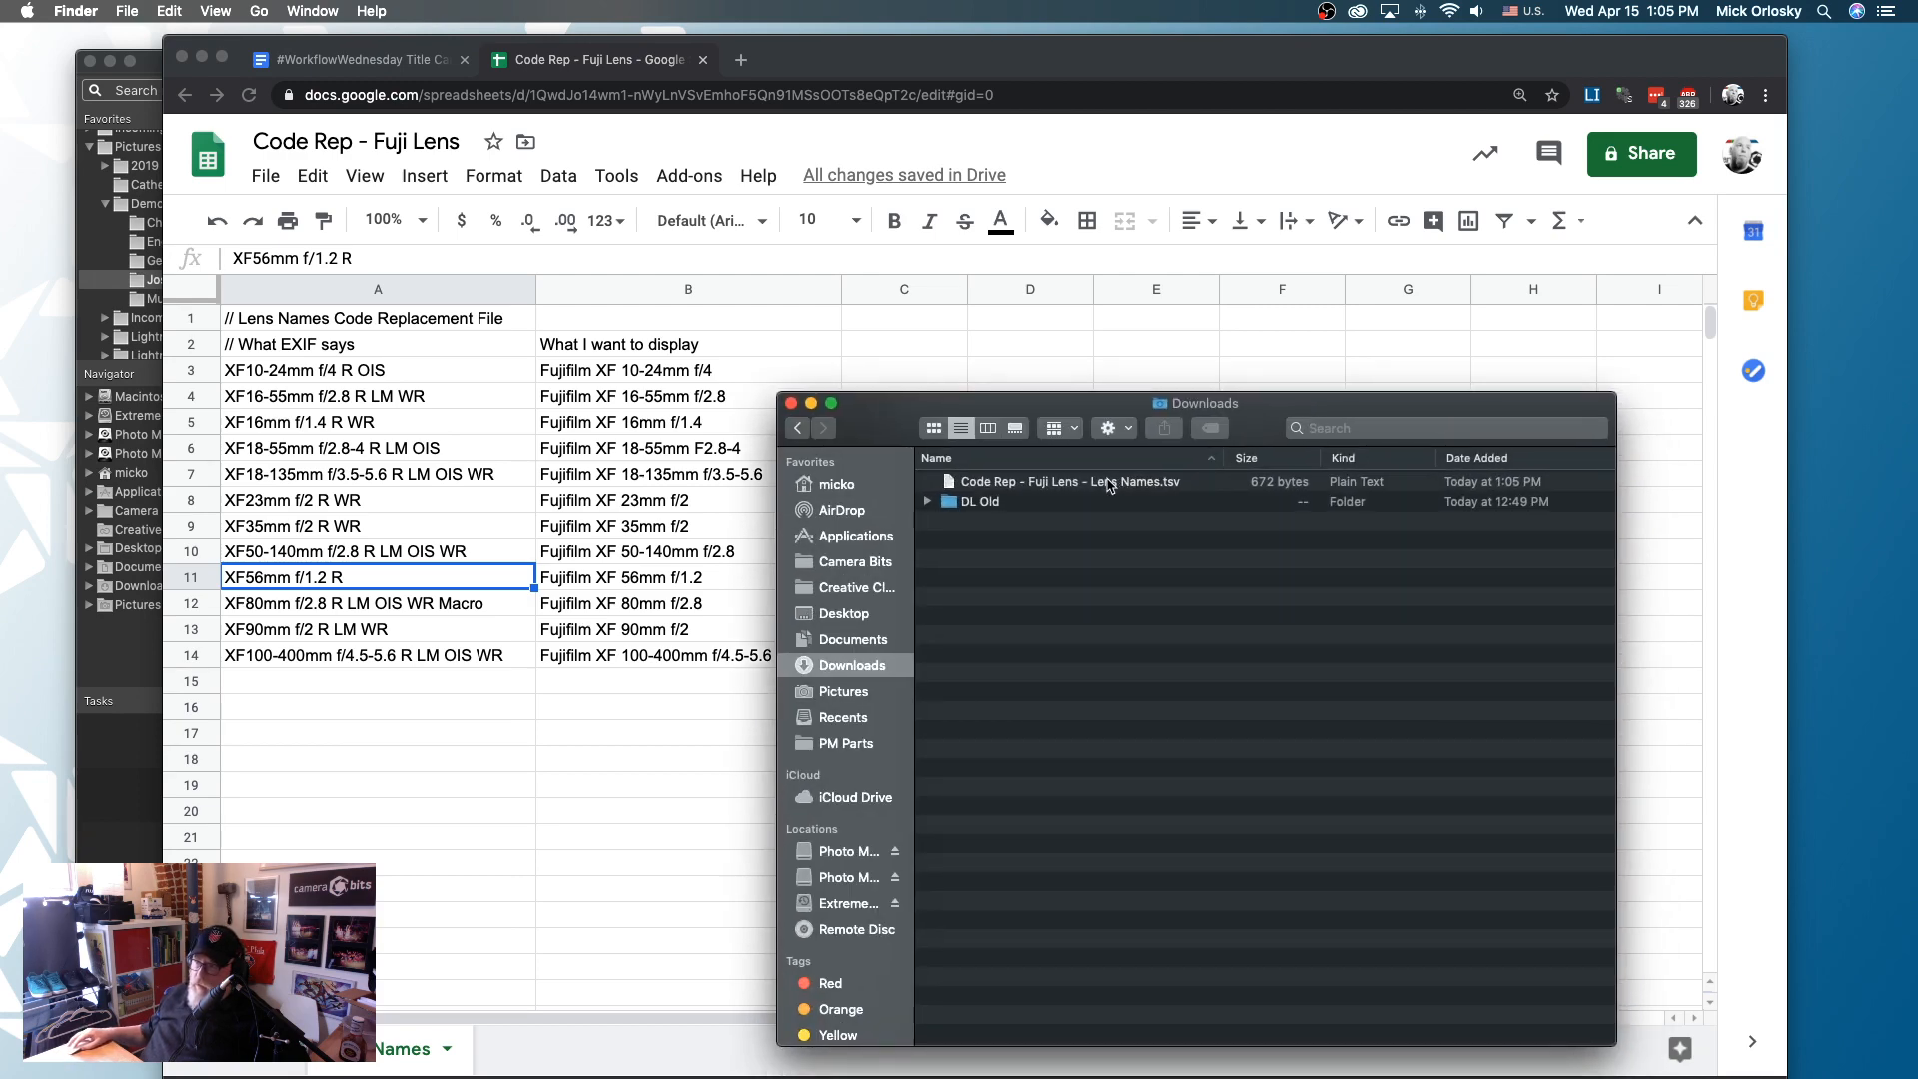
{"action": "left_click_drag", "start_coordinate": [1111, 486], "coordinate": [851, 747]}
{"action": "left_click", "coordinate": [849, 745]}
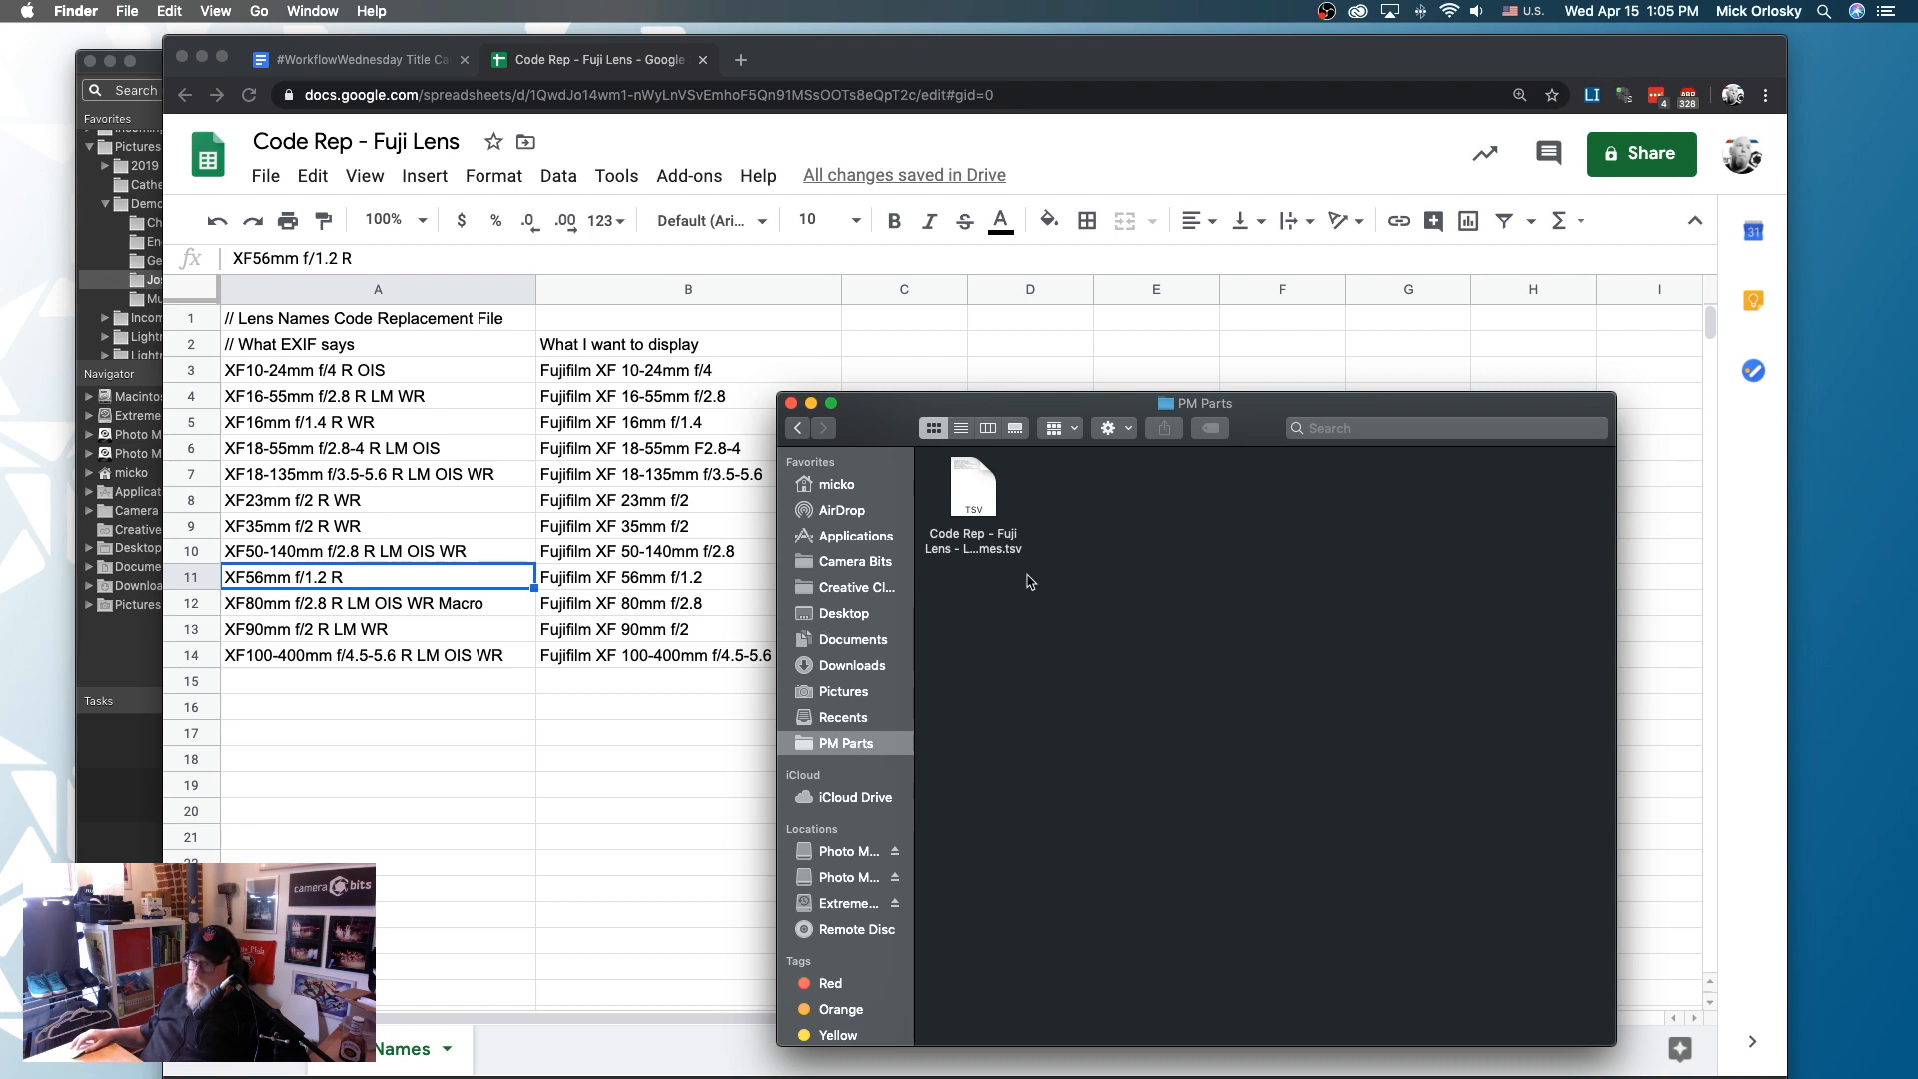
{"action": "left_click", "coordinate": [811, 404]}
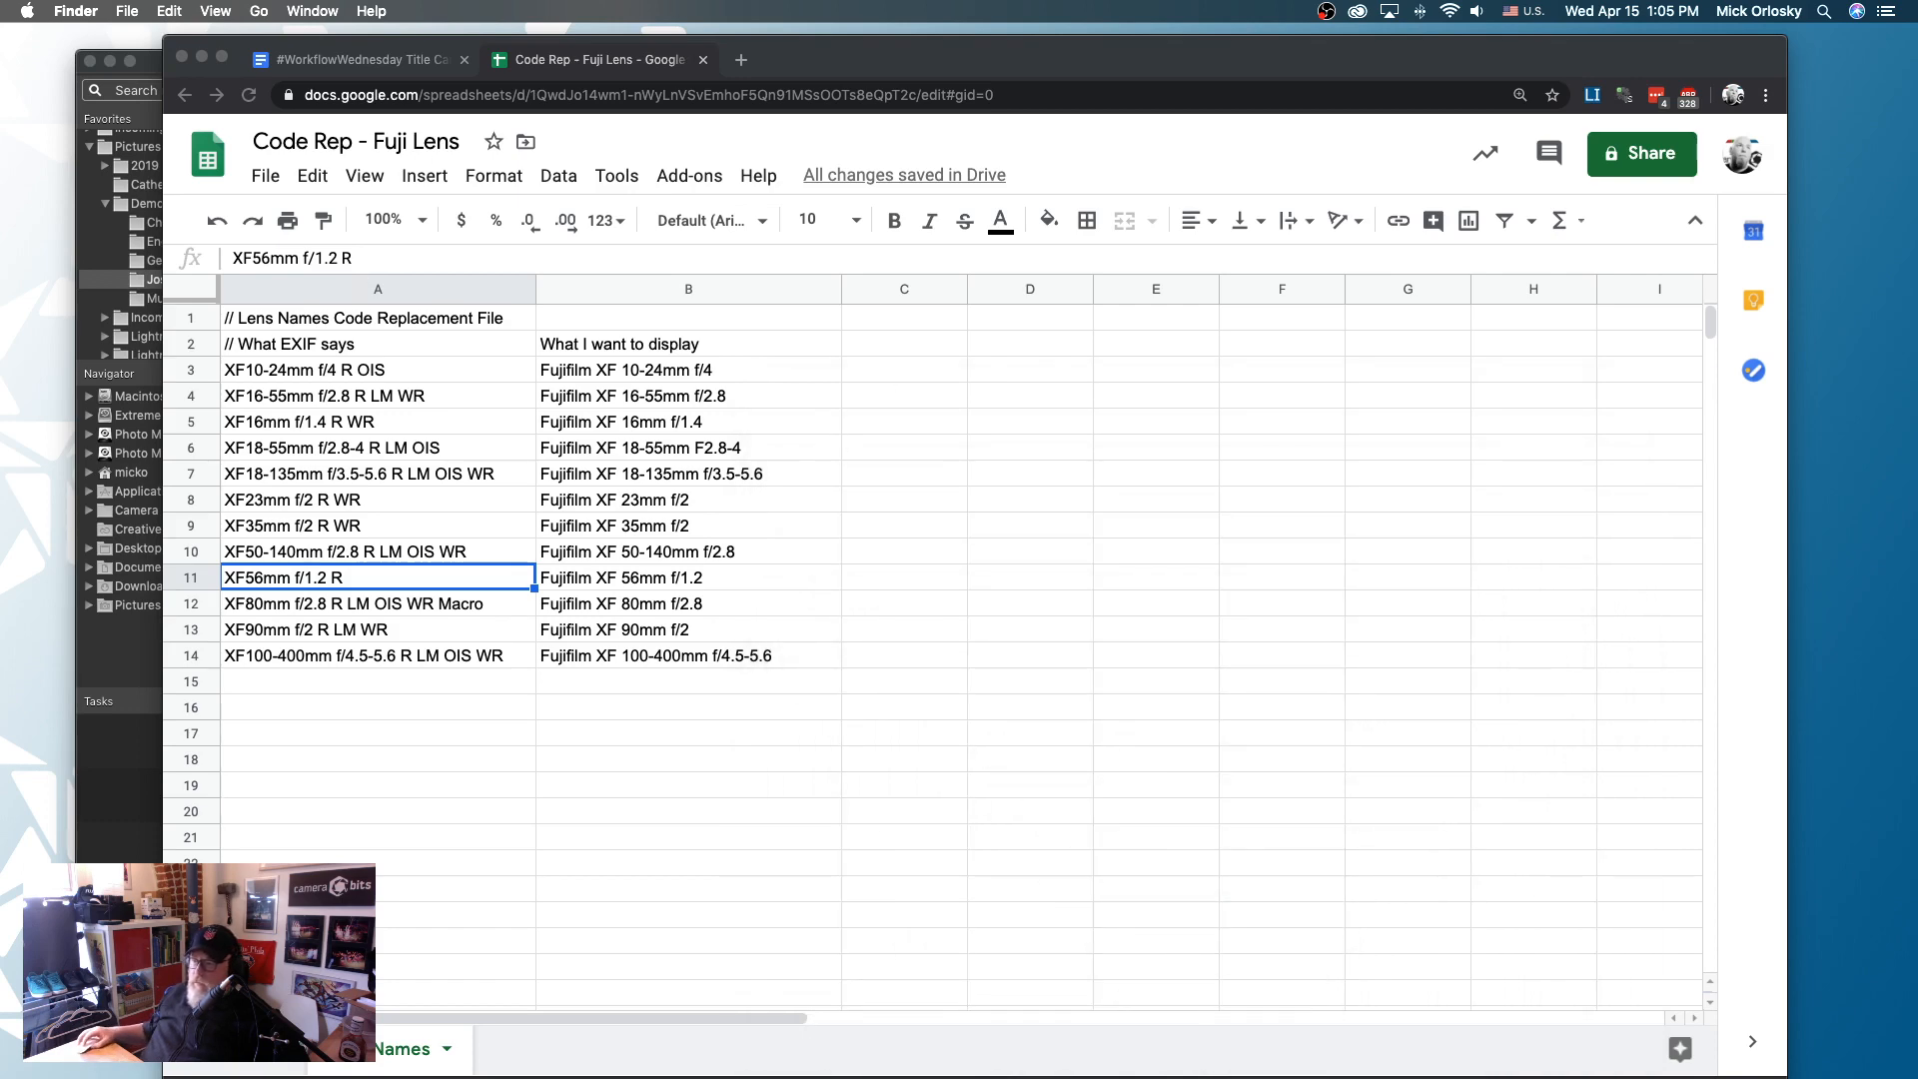
- In Photo Mechanic 6, add Code Rep - Fuji Lens - Lens Names.tsv from PM Parts as a code replacement file
{"action": "key", "text": "super+Tab"}
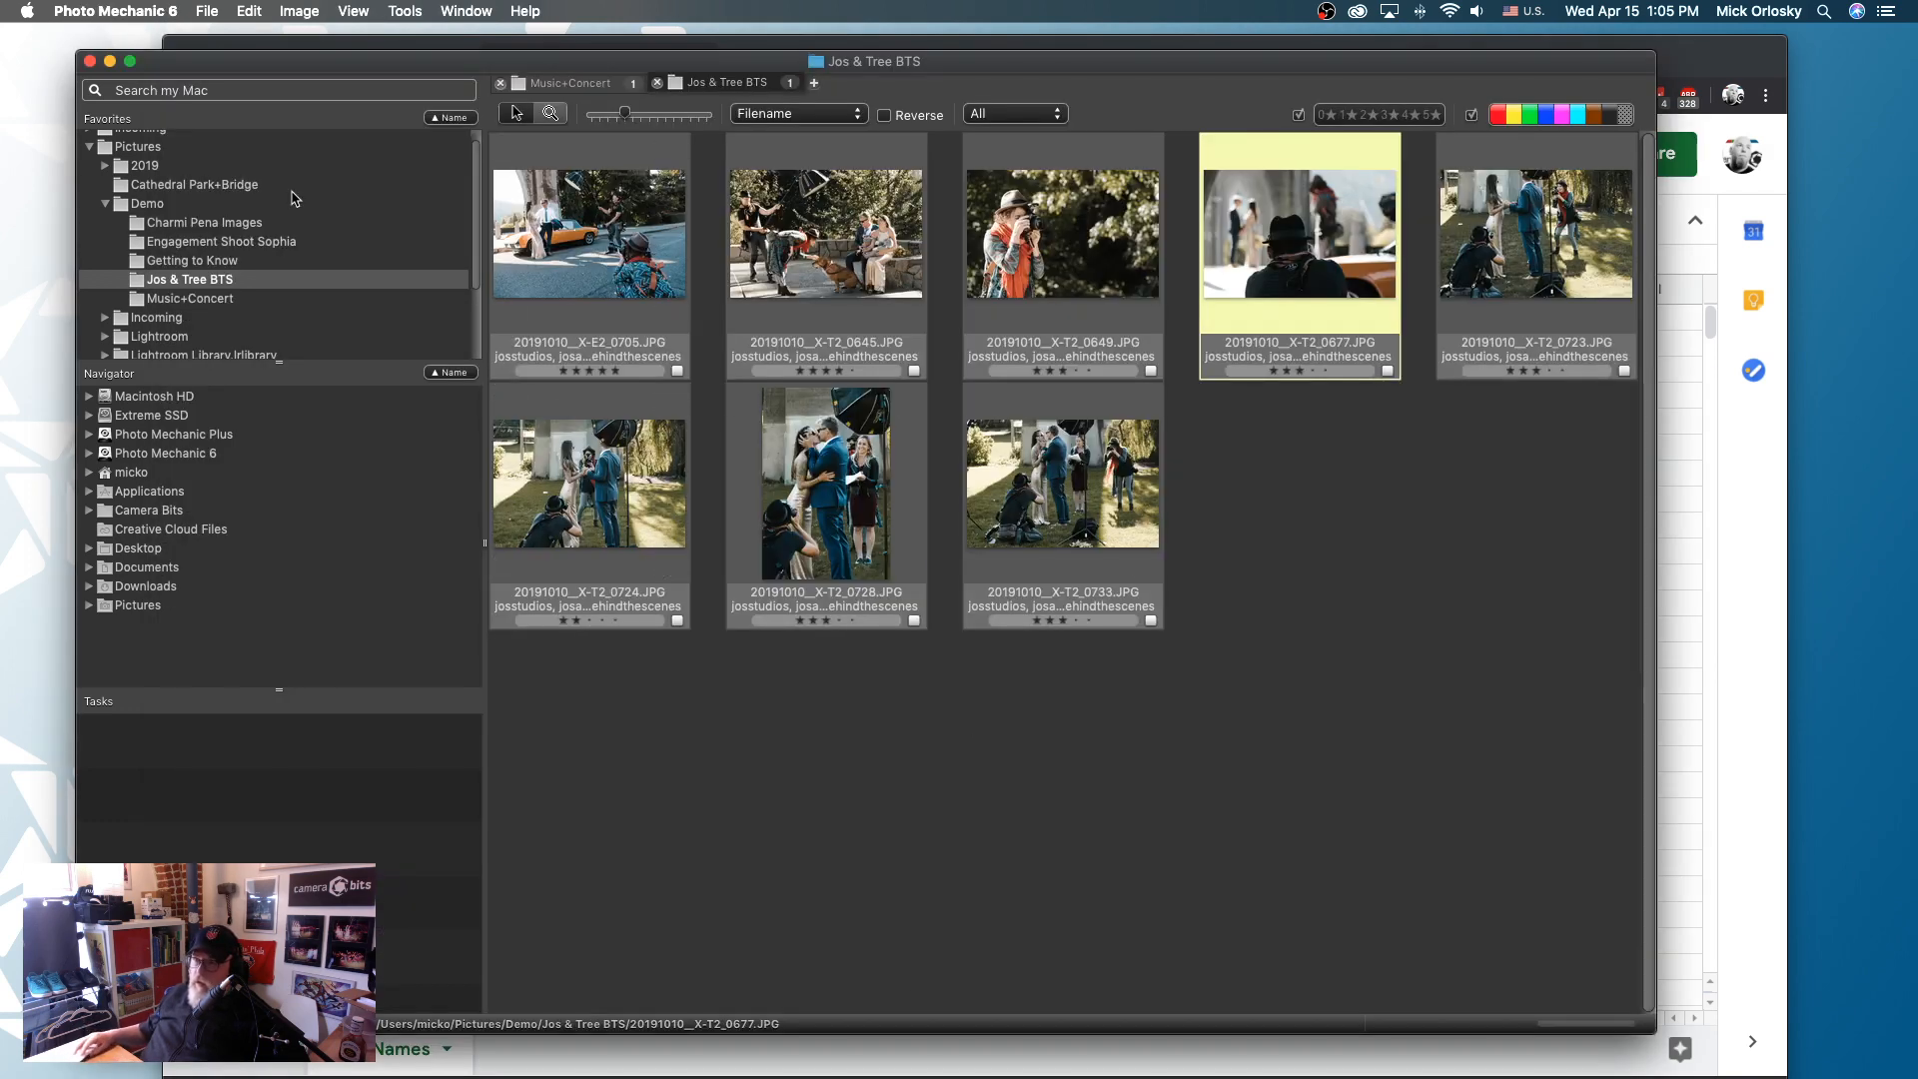
{"action": "left_click", "coordinate": [209, 12]}
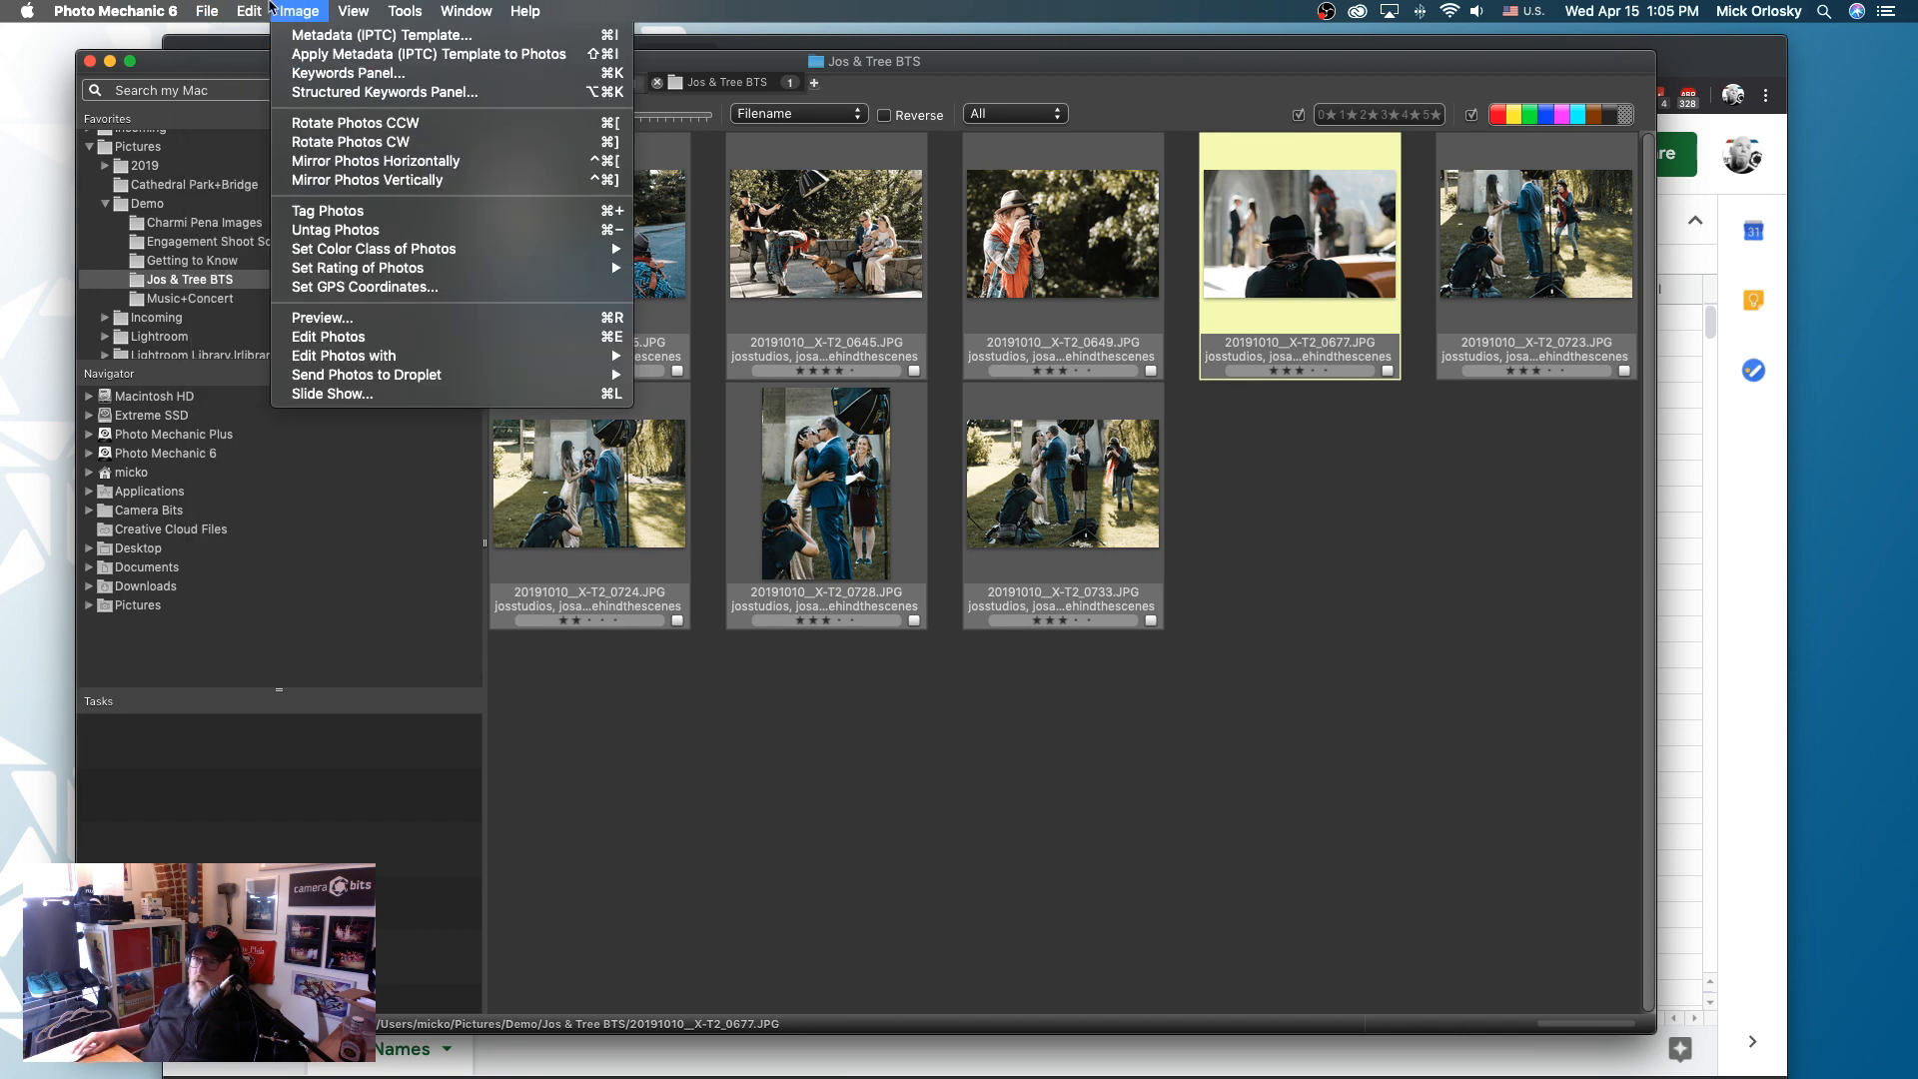
{"action": "mouse_move", "coordinate": [360, 606]}
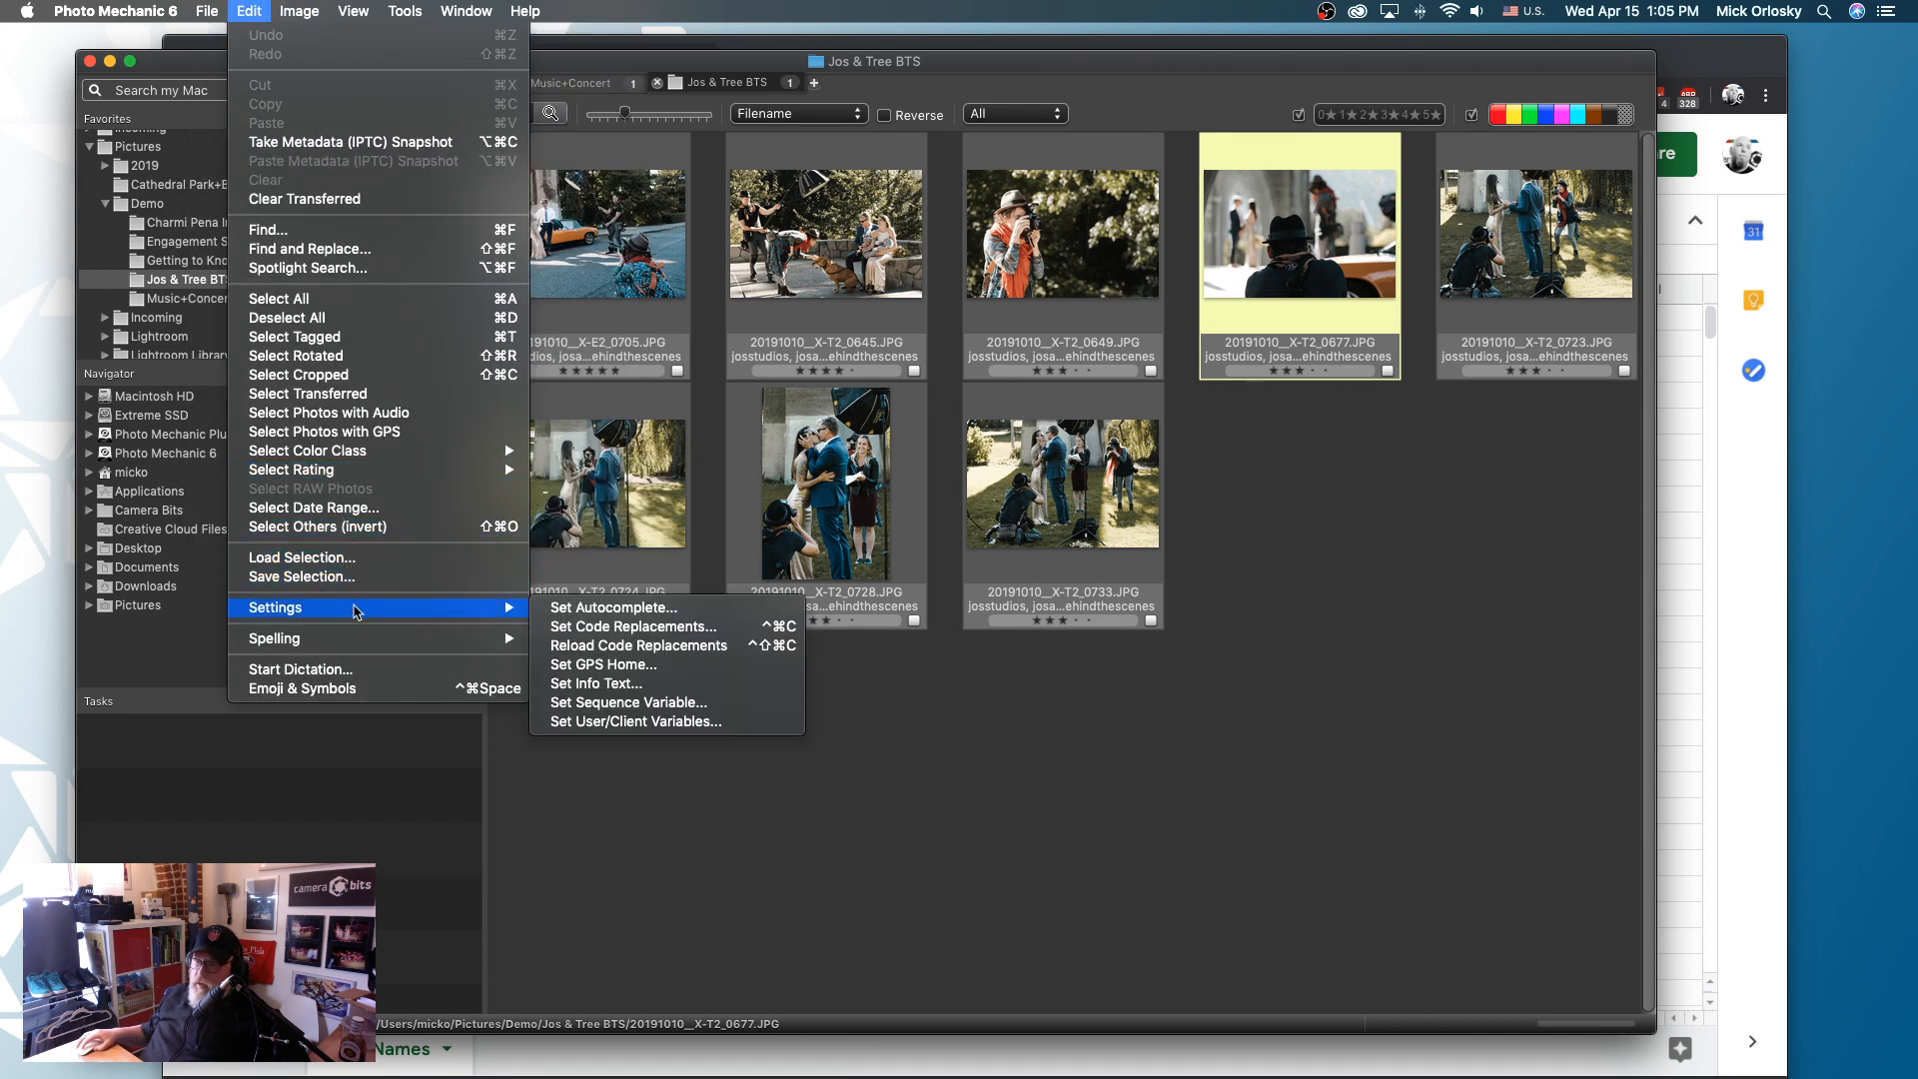
{"action": "left_click", "coordinate": [604, 631]}
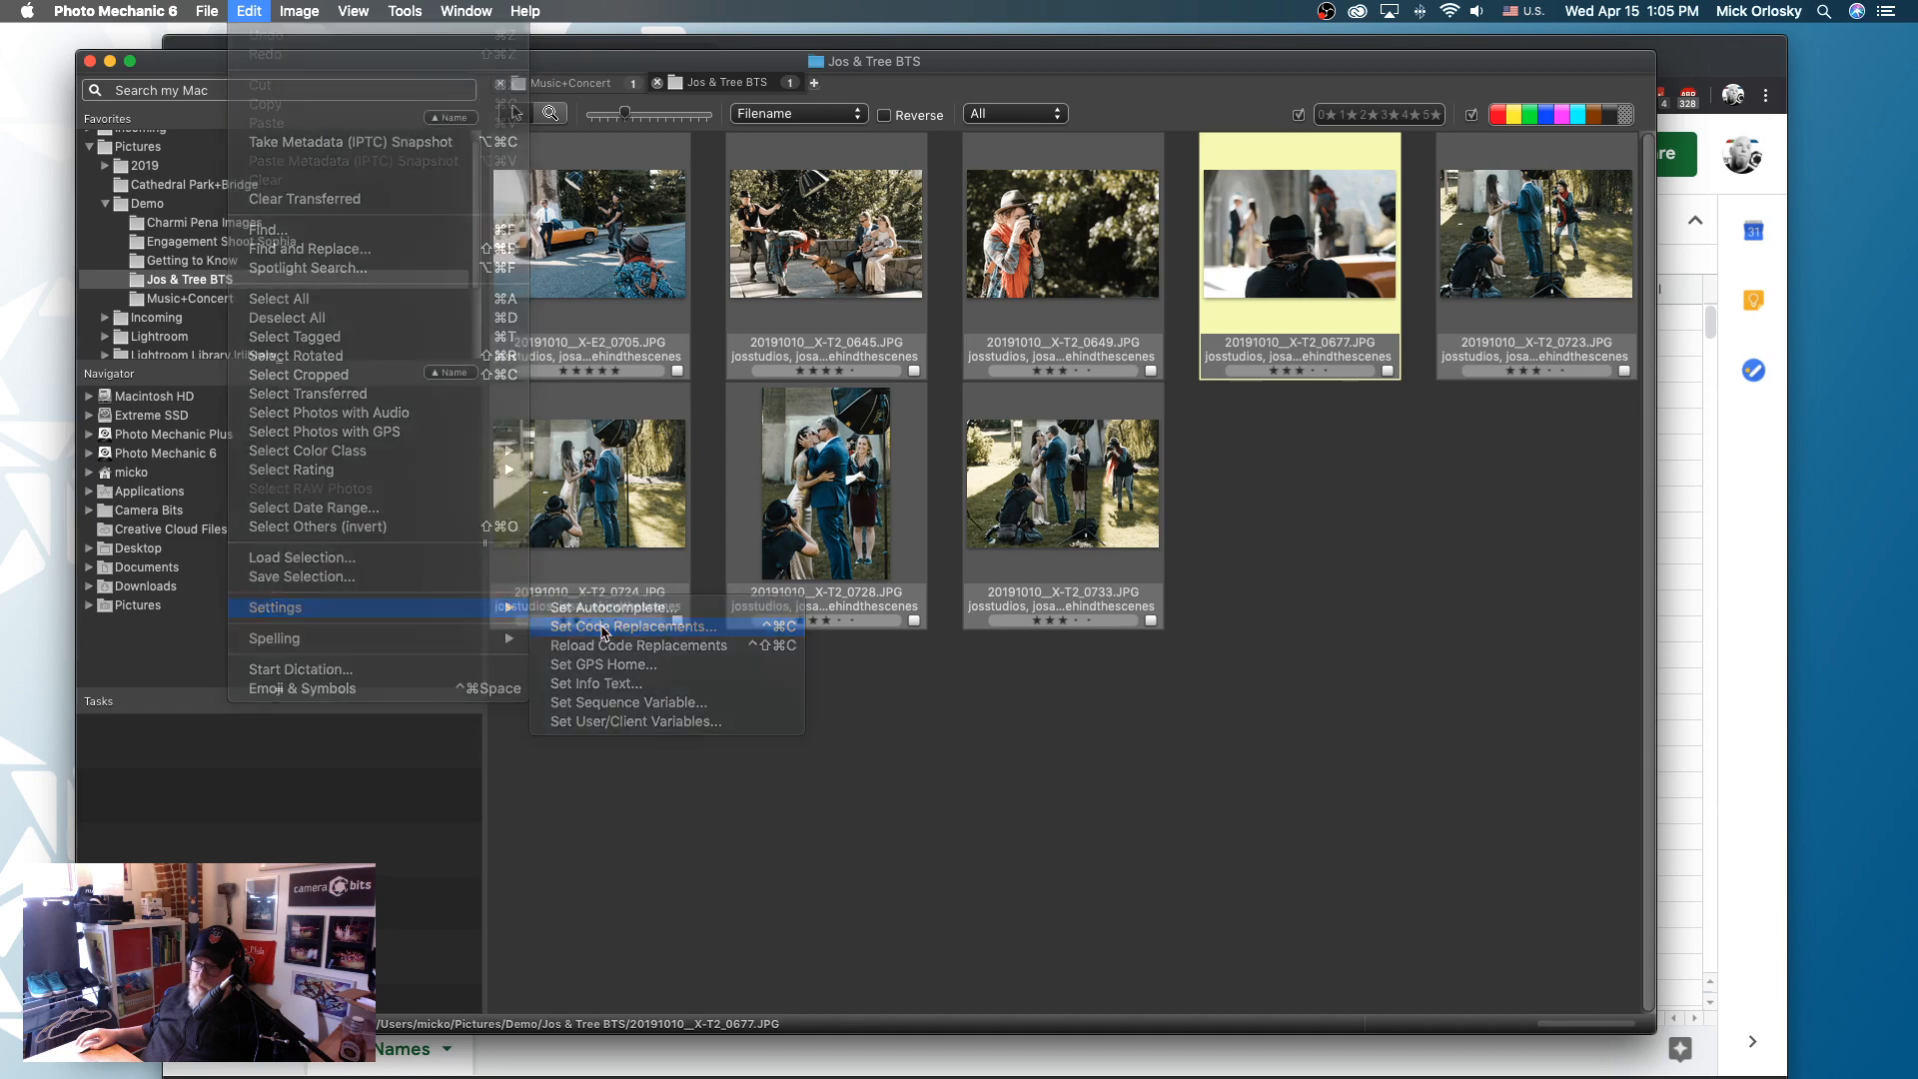
{"action": "left_click_drag", "start_coordinate": [619, 181], "coordinate": [828, 288]}
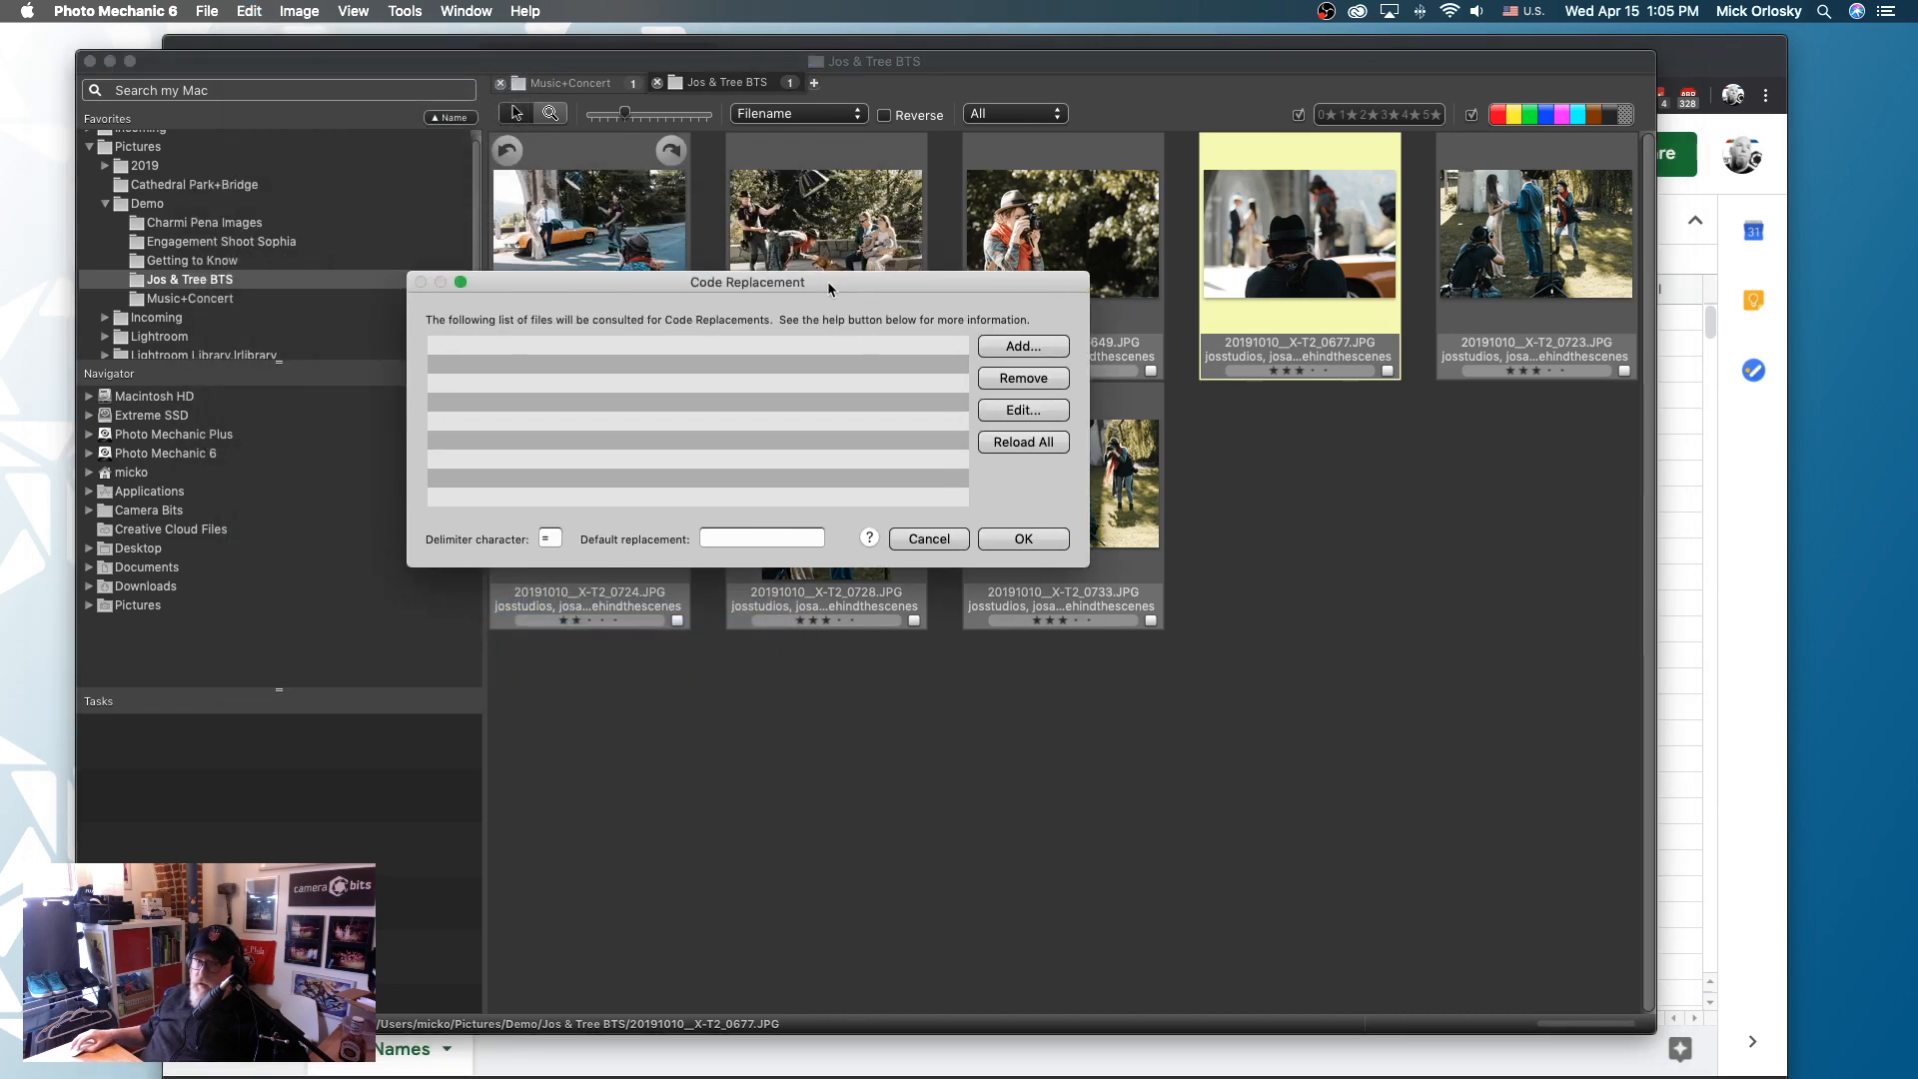
{"action": "left_click", "coordinate": [1016, 347]}
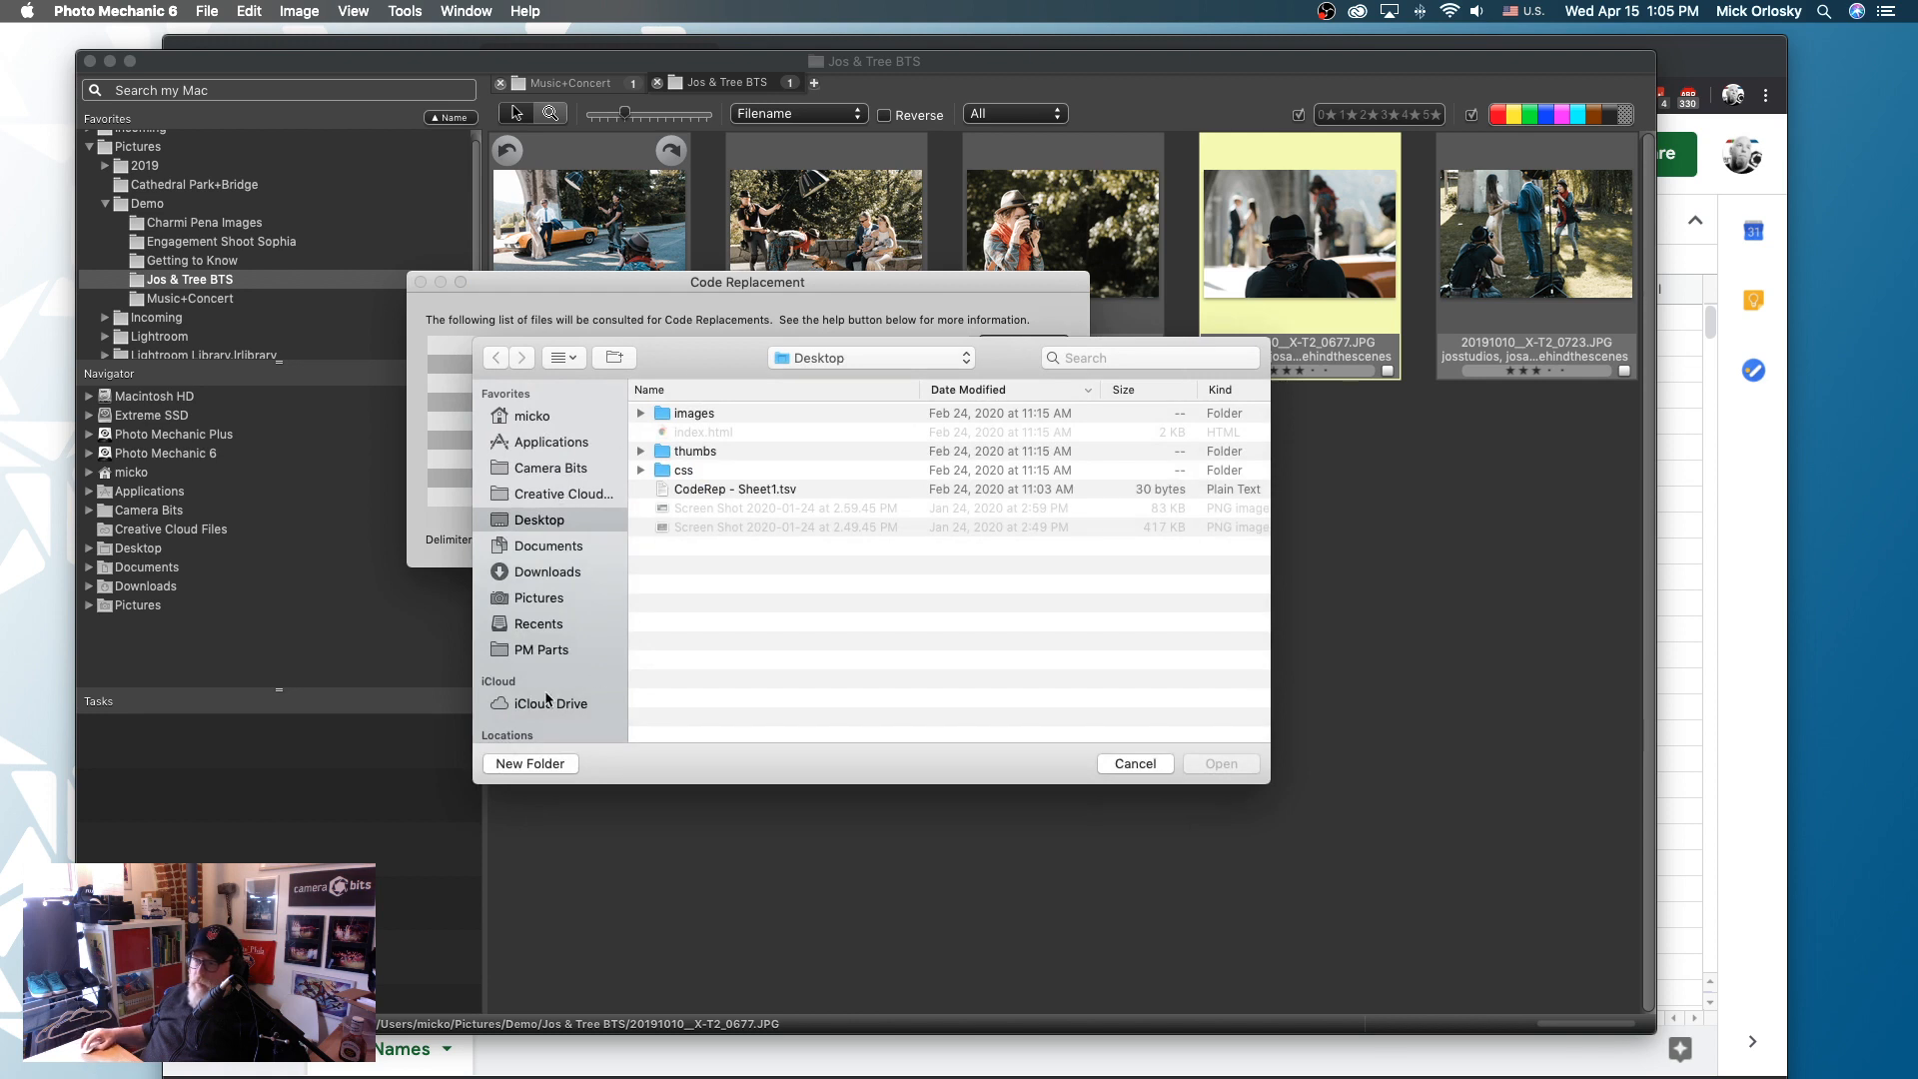
{"action": "left_click", "coordinate": [548, 651]}
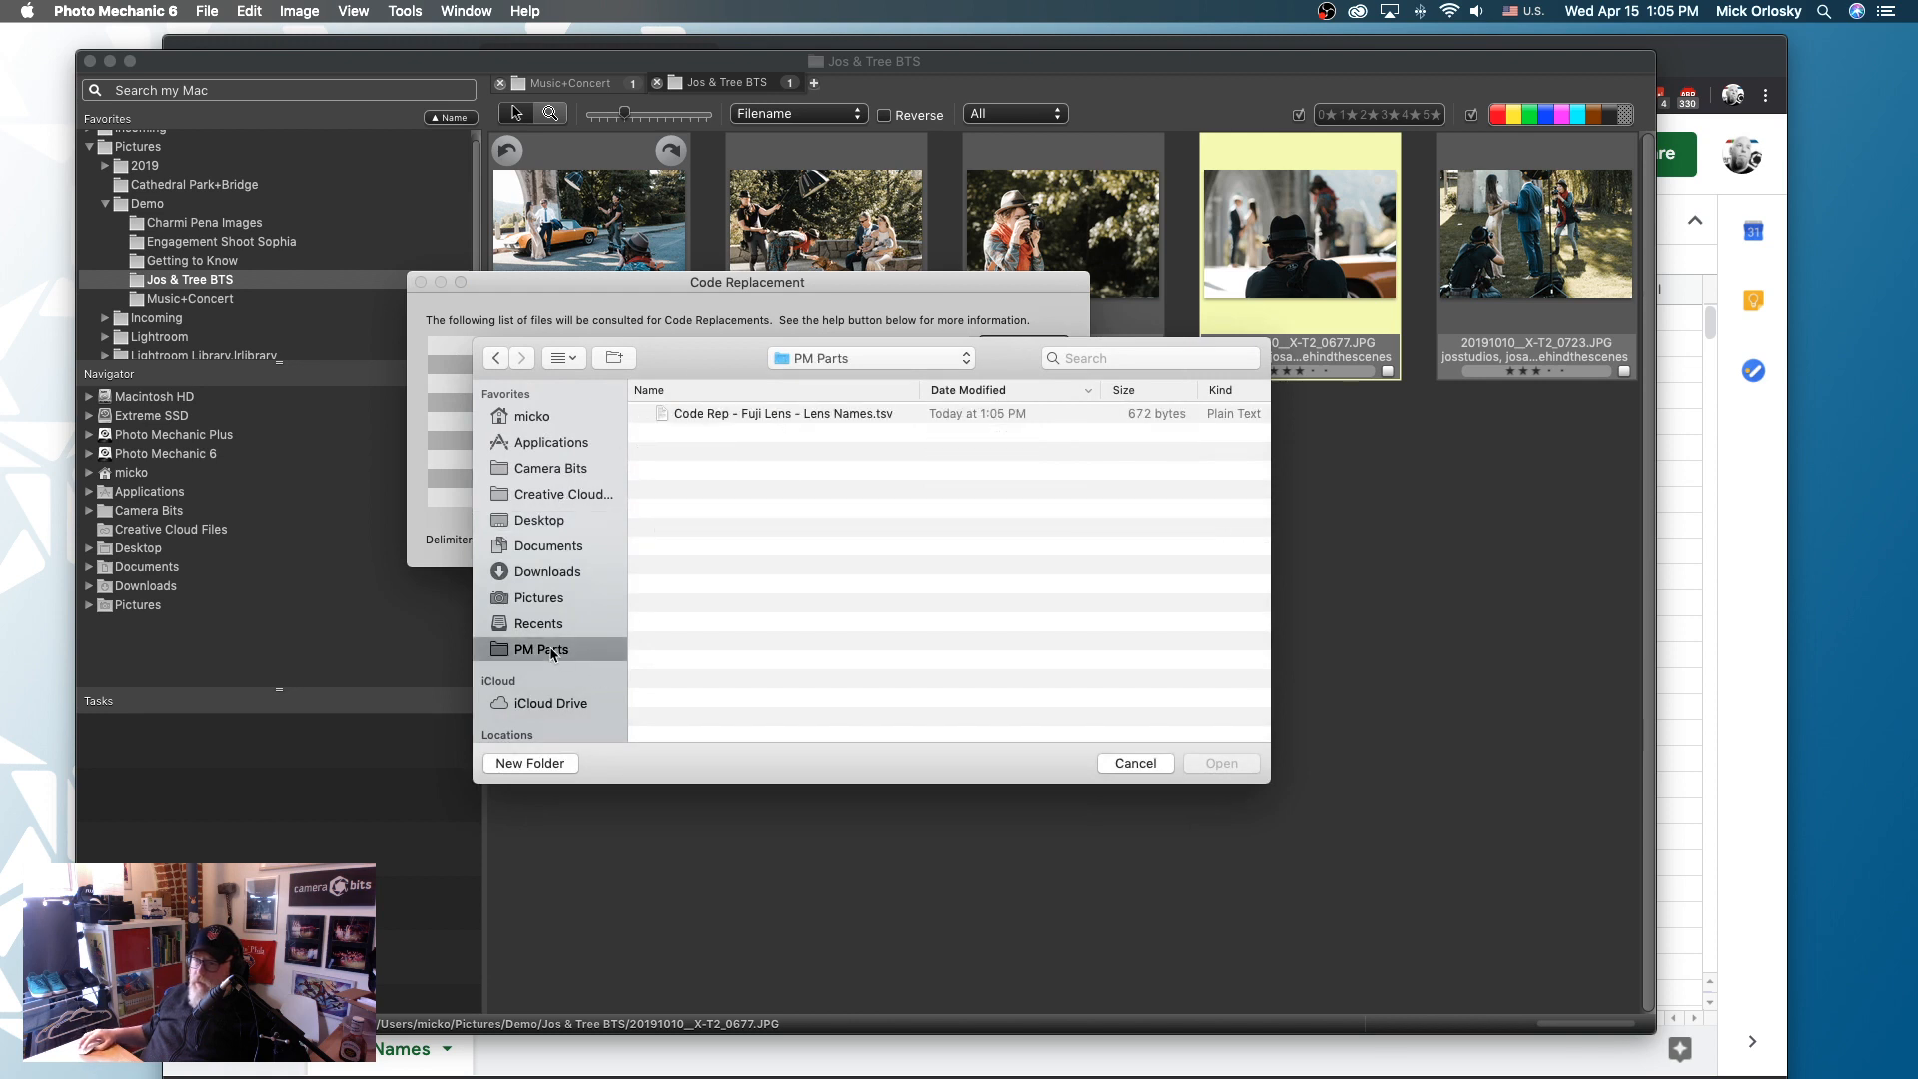
{"action": "left_click", "coordinate": [802, 414]}
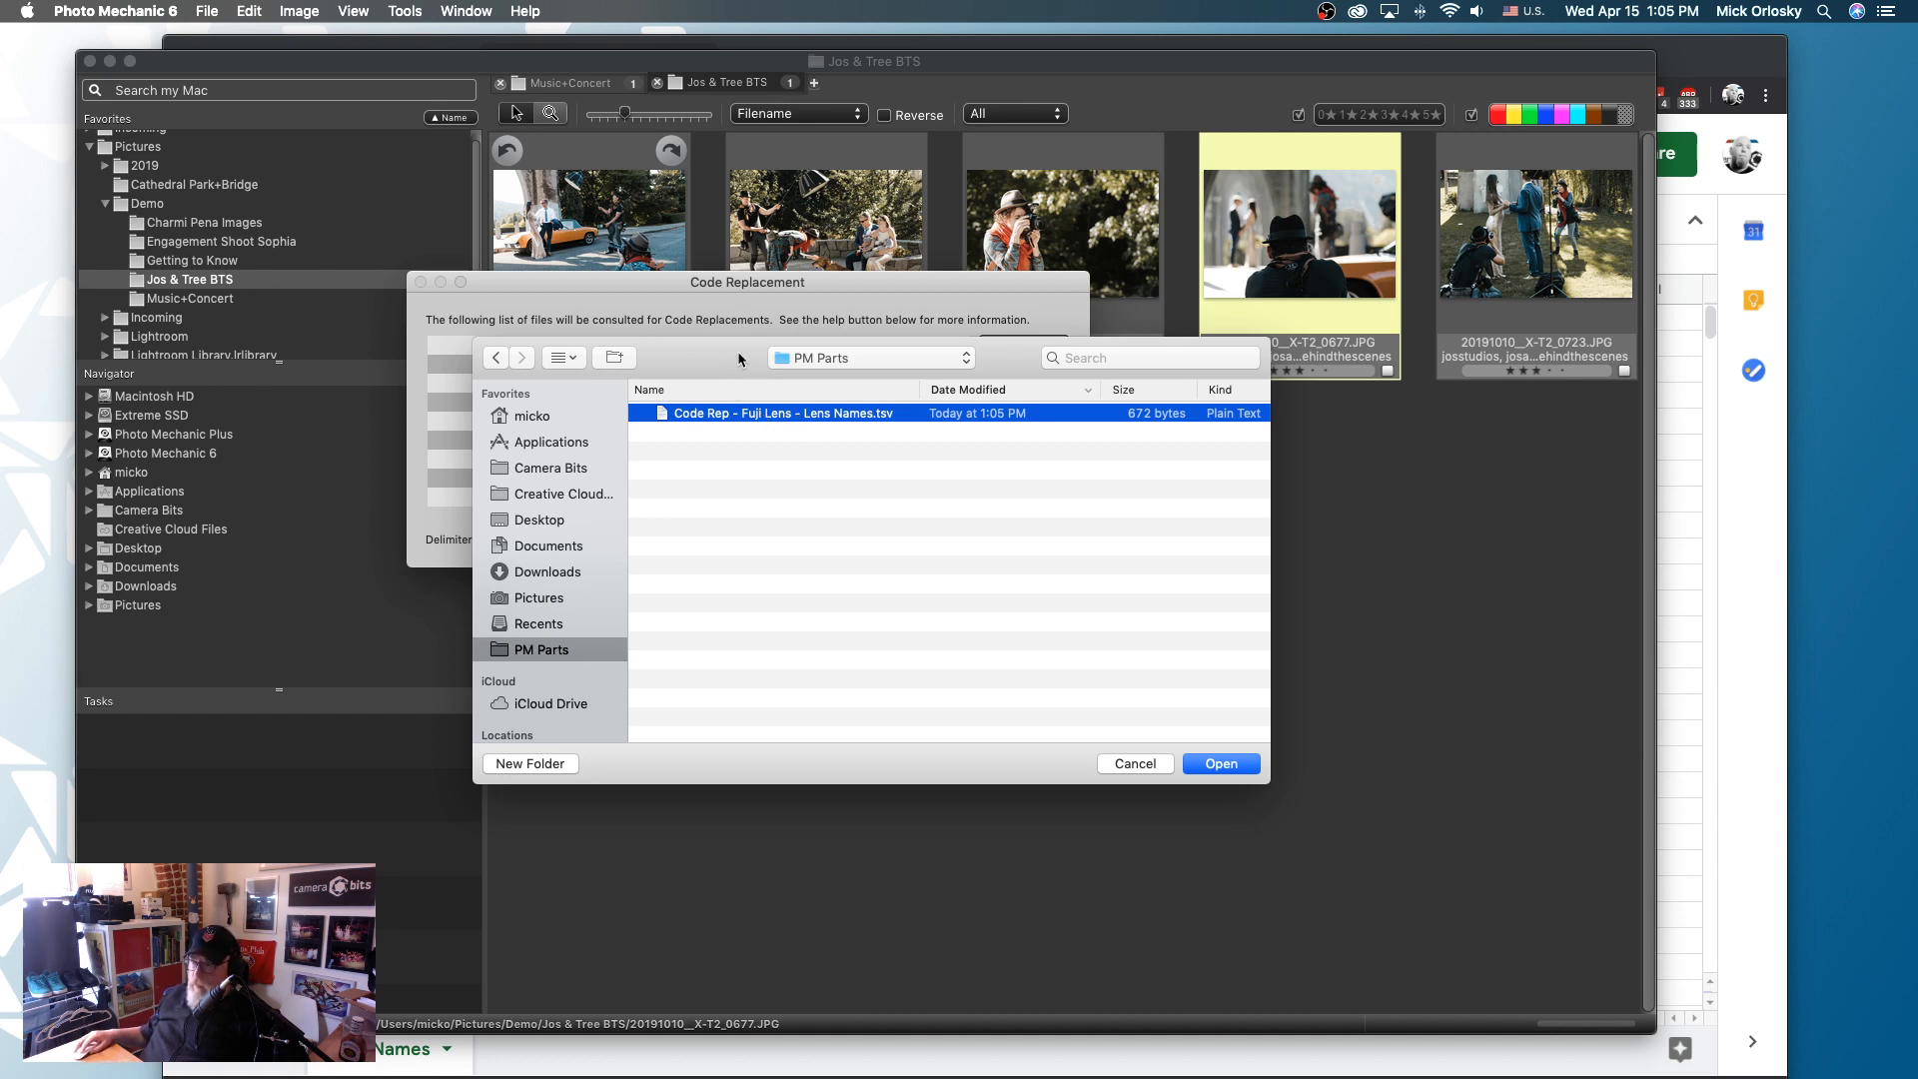
{"action": "left_click", "coordinate": [1221, 764]}
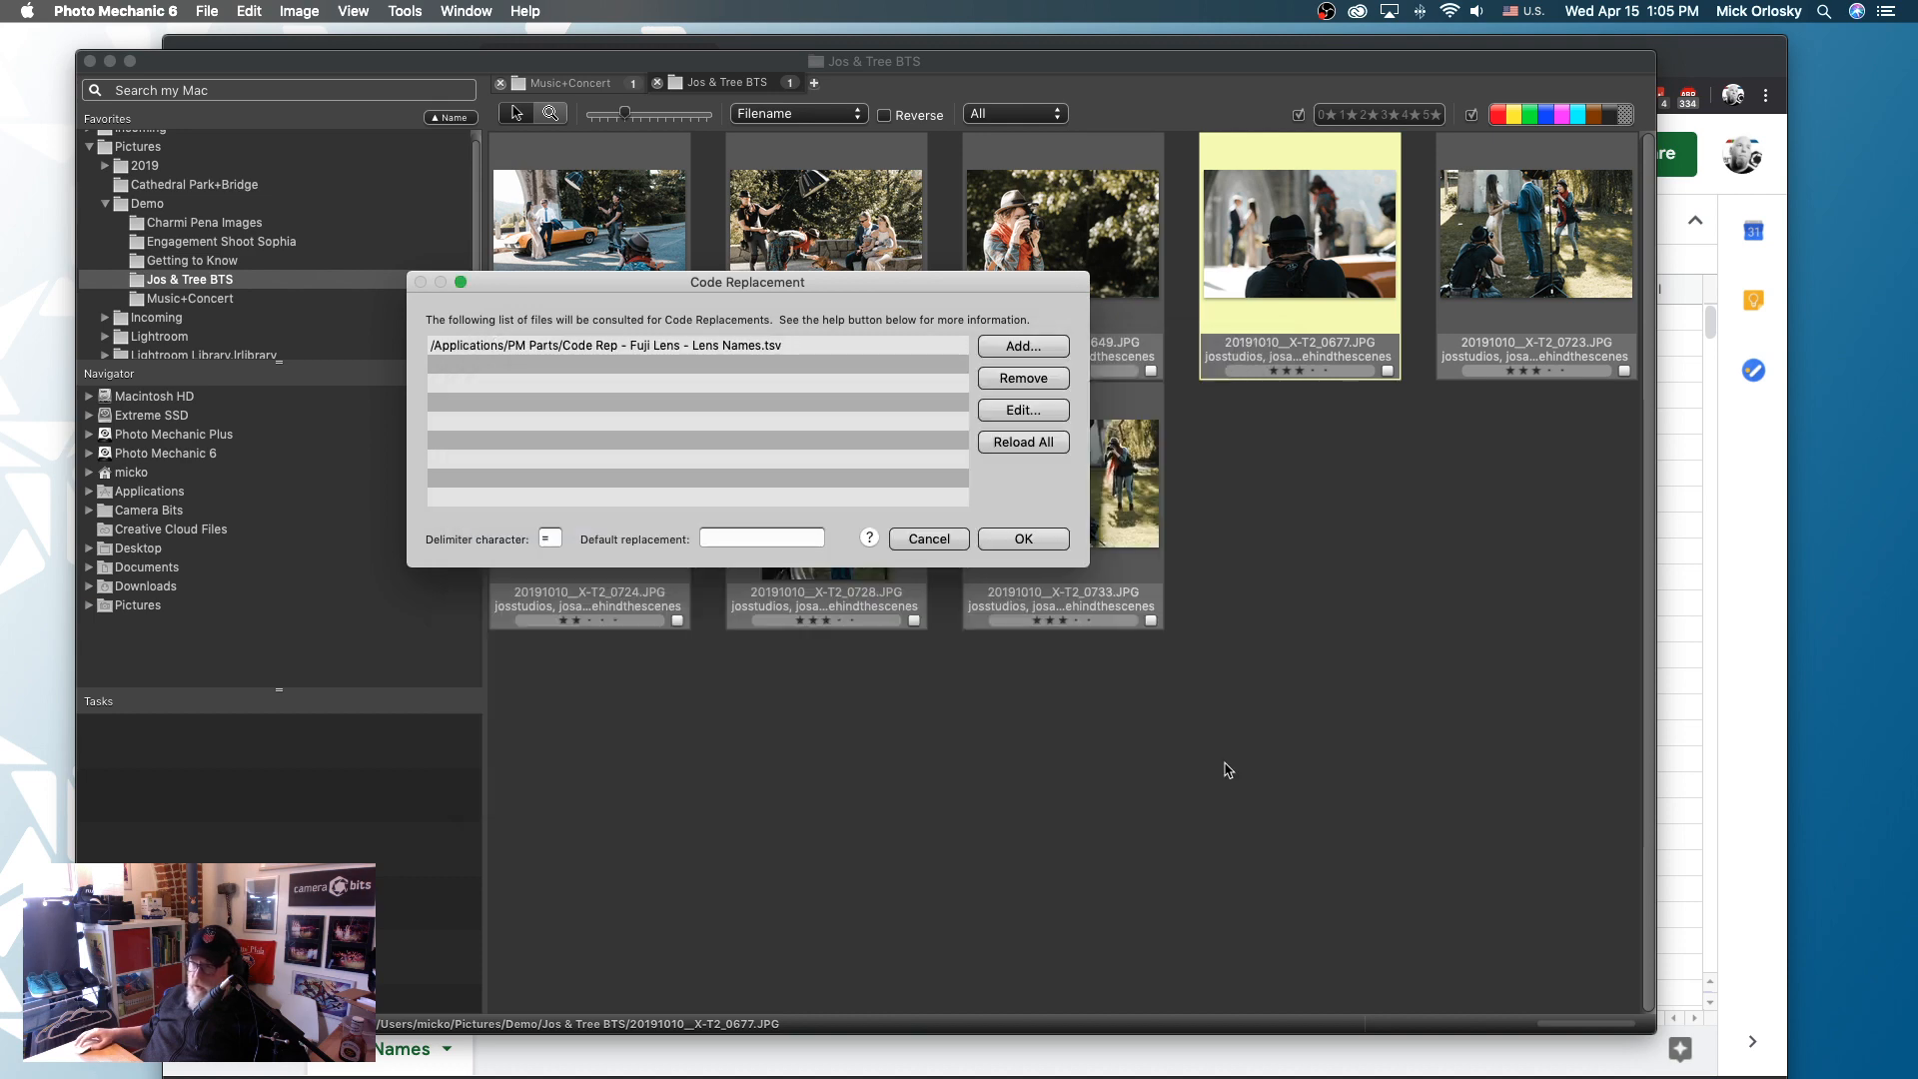
{"action": "left_click", "coordinate": [1017, 544]}
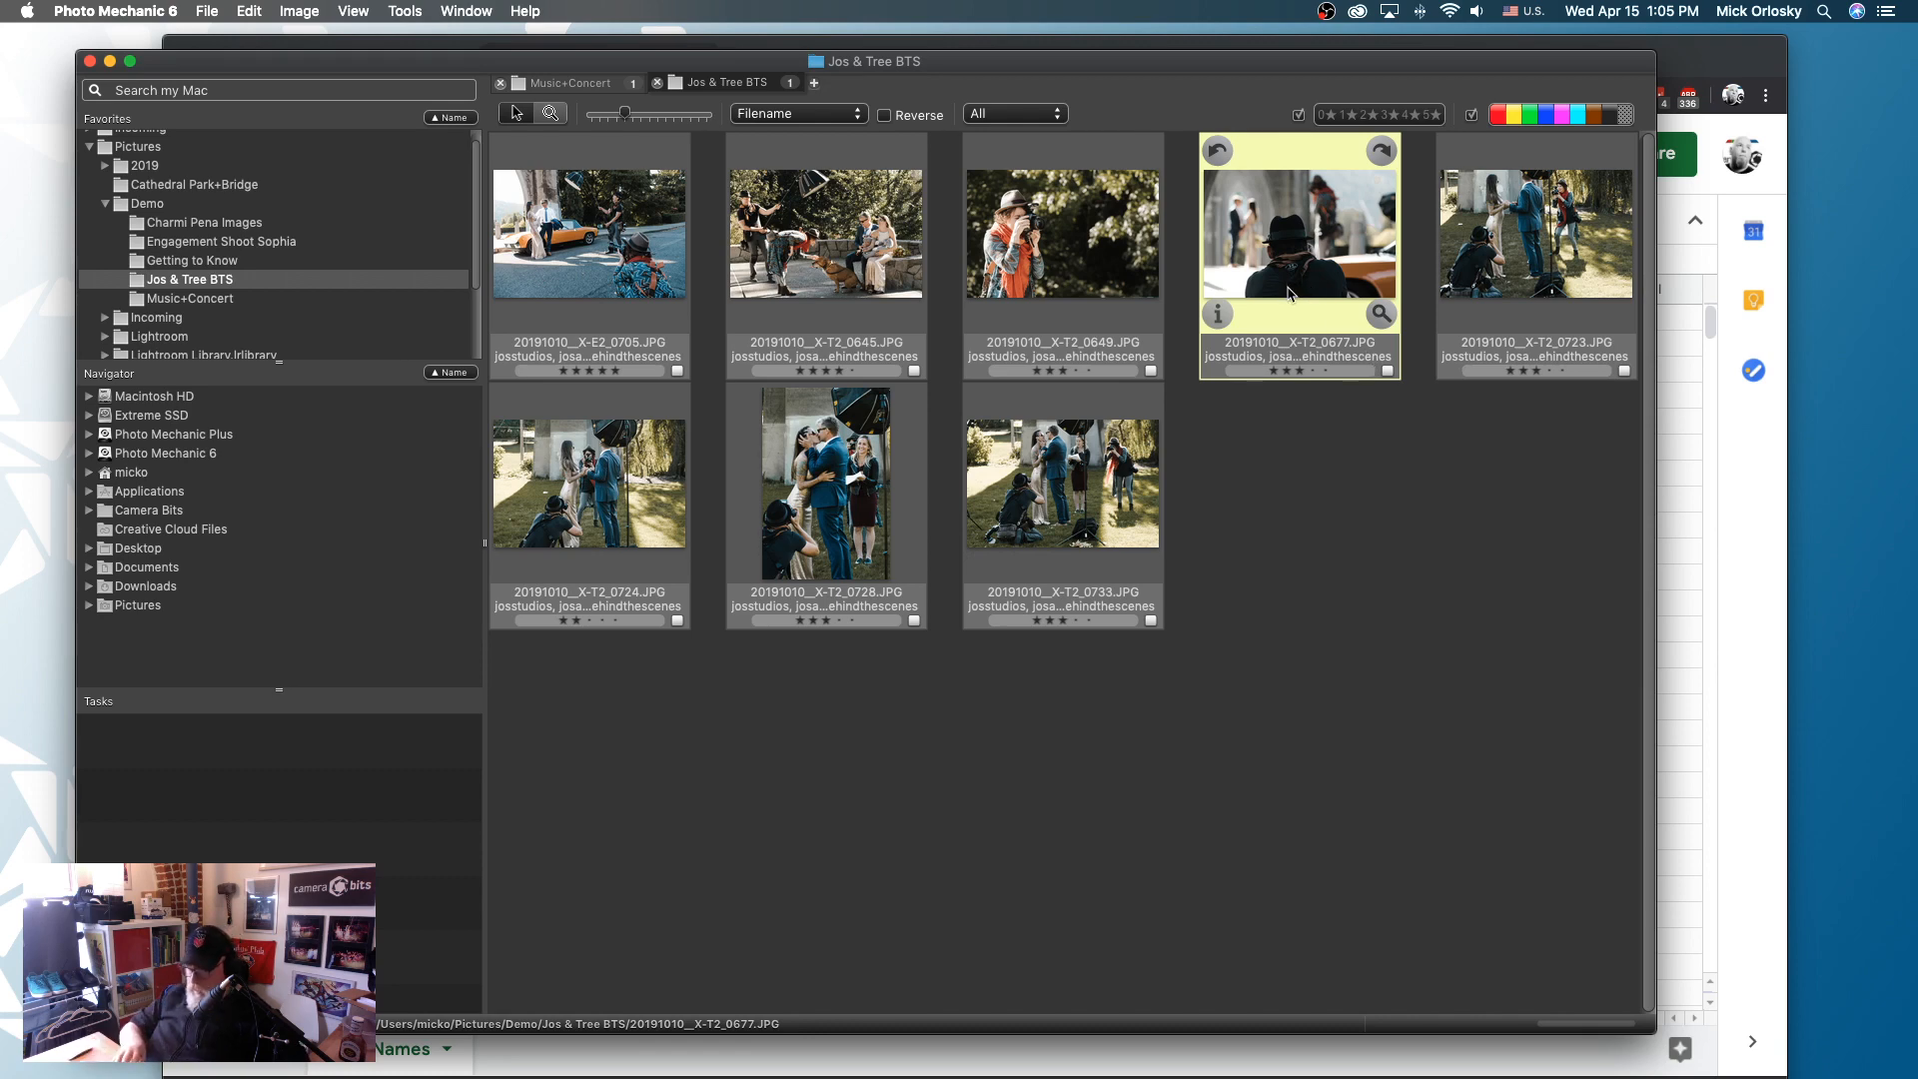
- Add ={lenstype}= below the description of photo 20191010__X-T2_0677.JPG and resolve the code, keeping the metadata dialog open
{"action": "key", "text": "super+i"}
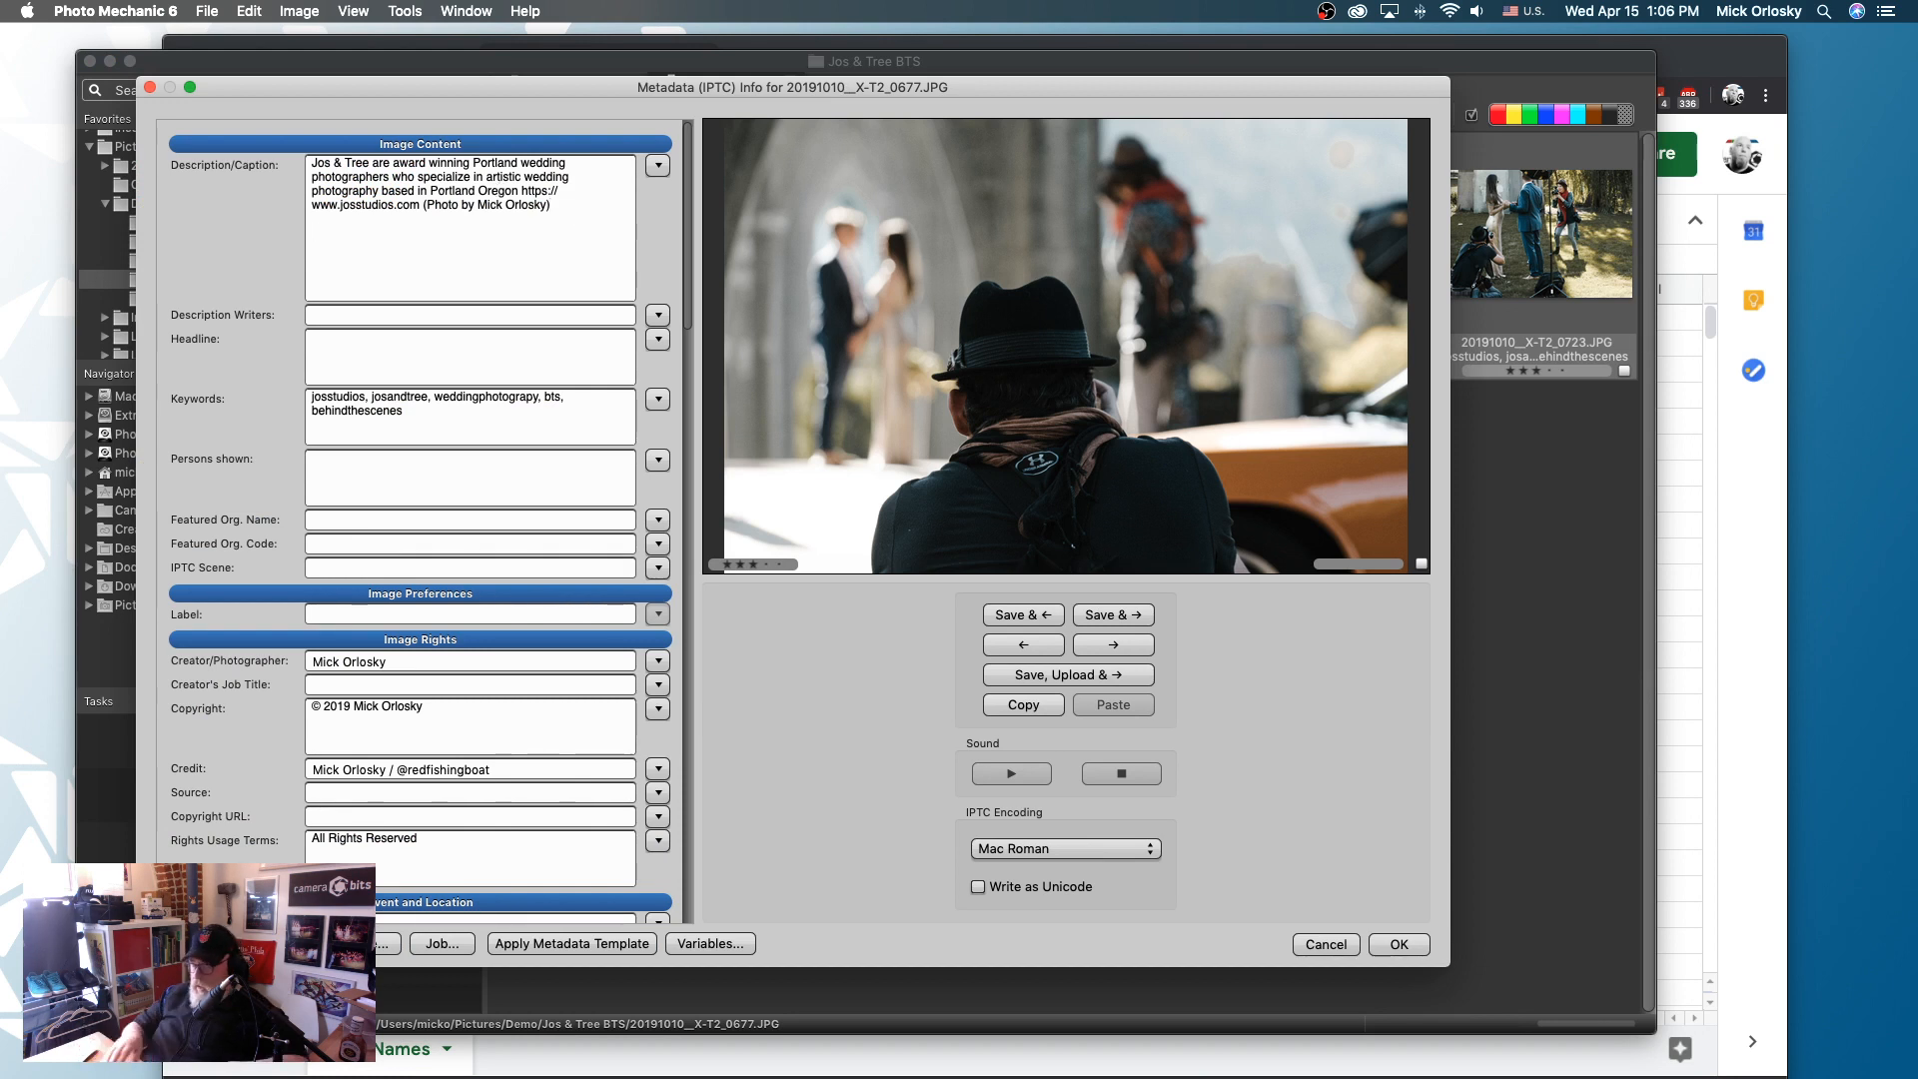
{"action": "key", "text": "Return"}
{"action": "key", "text": "Return"}
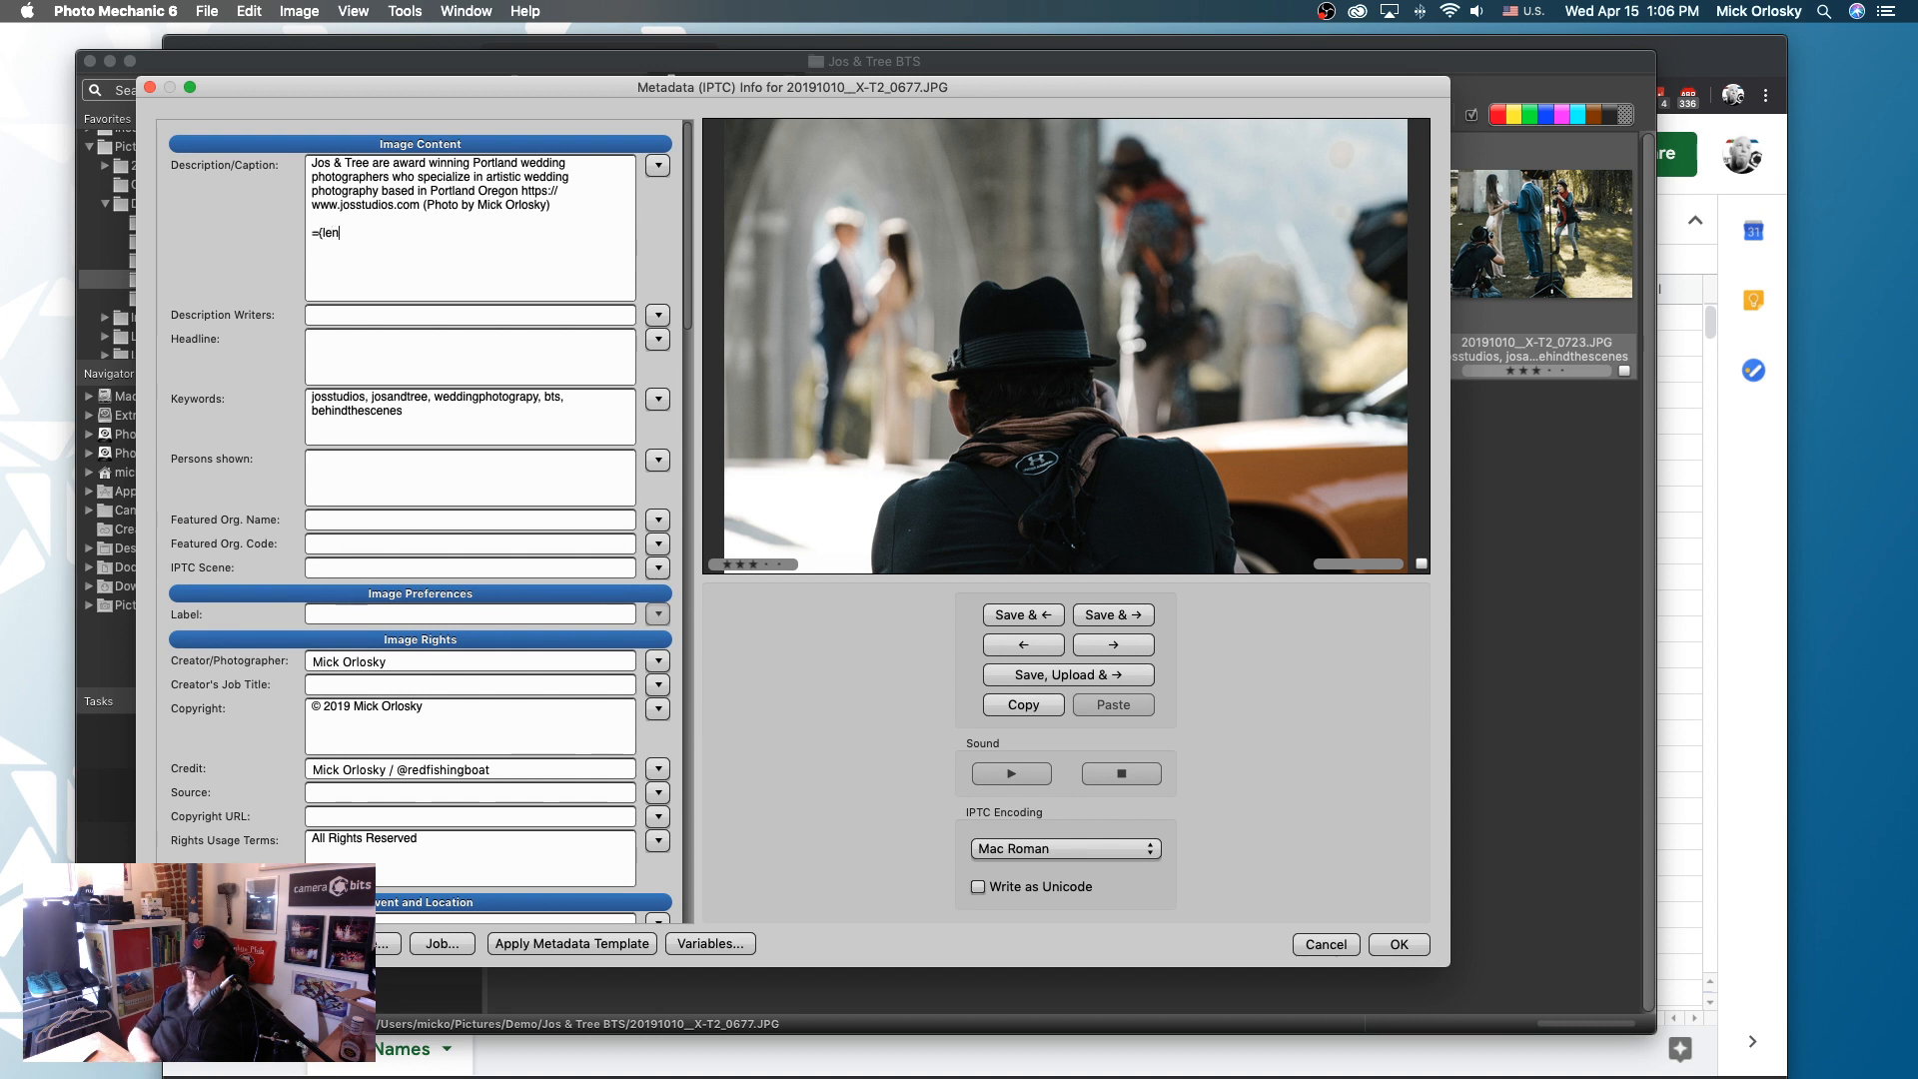
{"action": "type", "text": "=(lensty"}
{"action": "key", "text": "BackSpace"}
{"action": "type", "text": "type"}
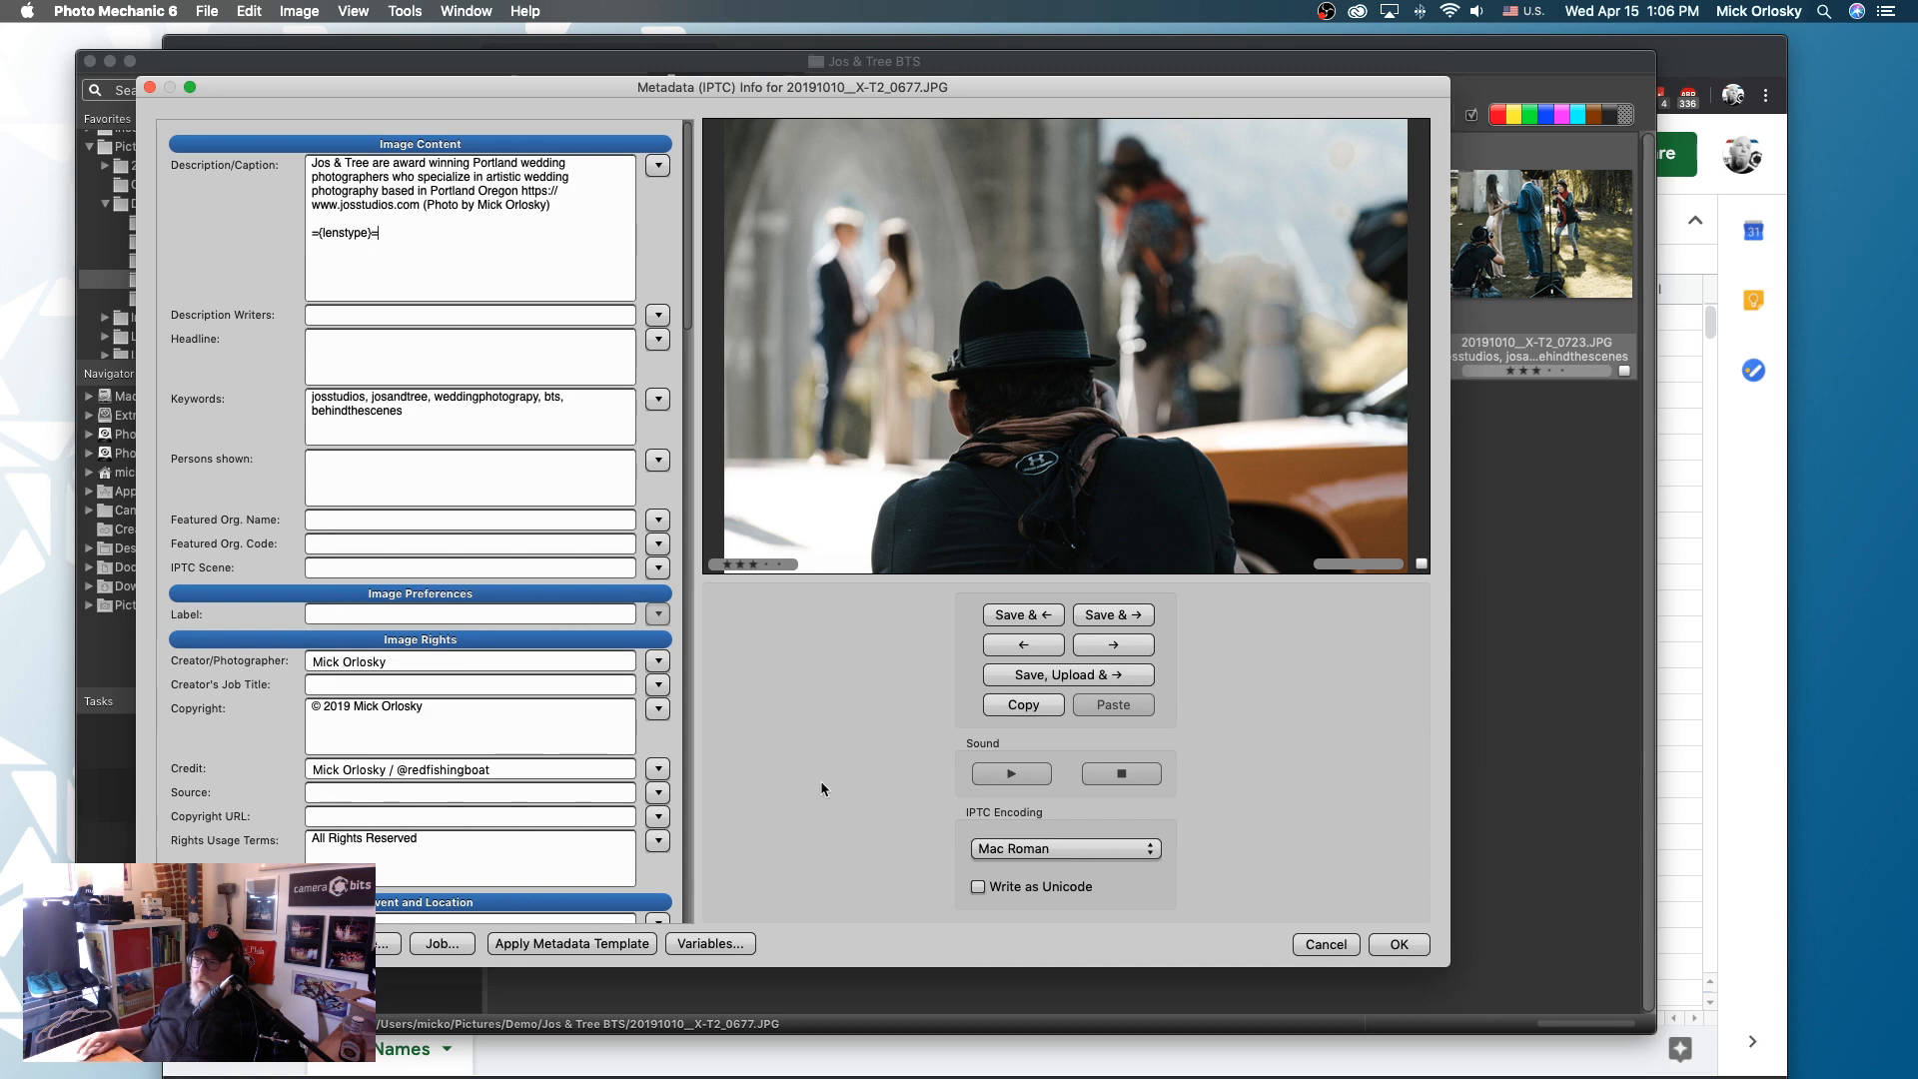
{"action": "key", "text": "super+Tab"}
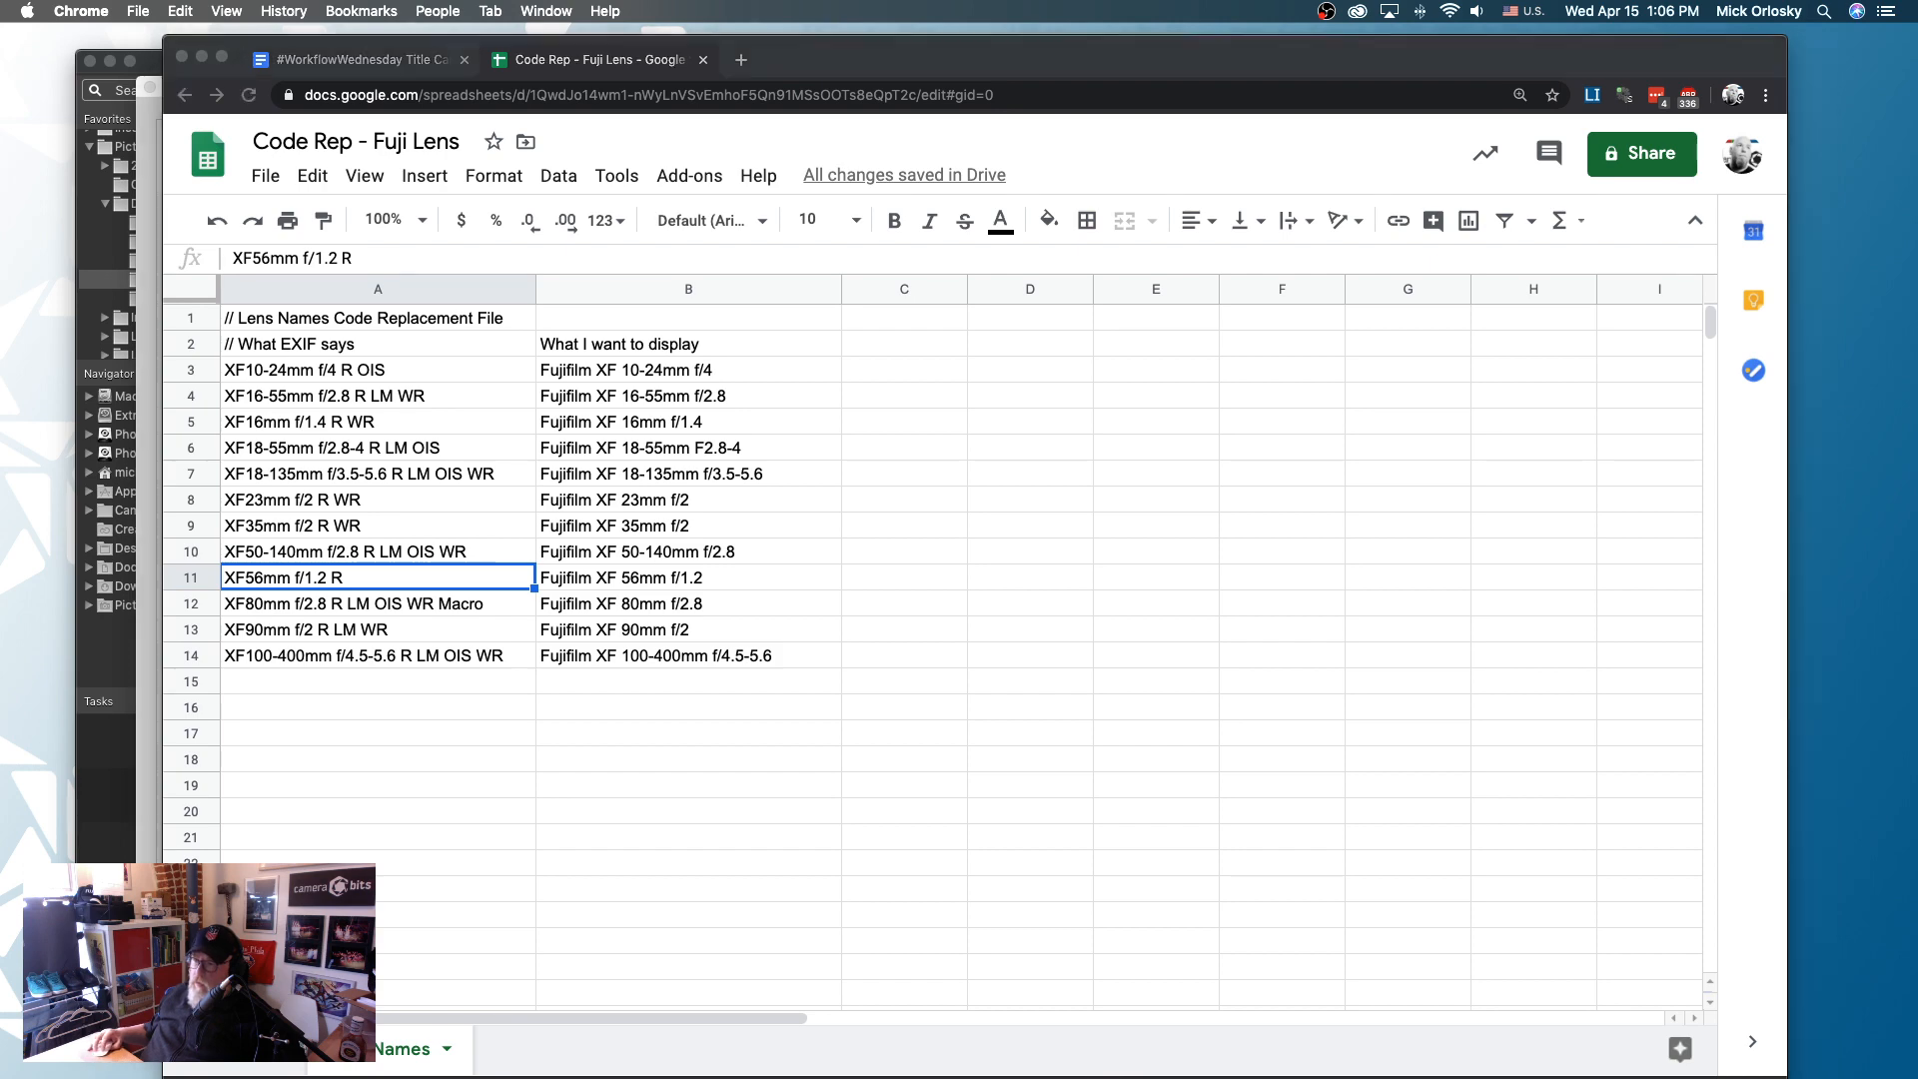
{"action": "key", "text": "super+Tab"}
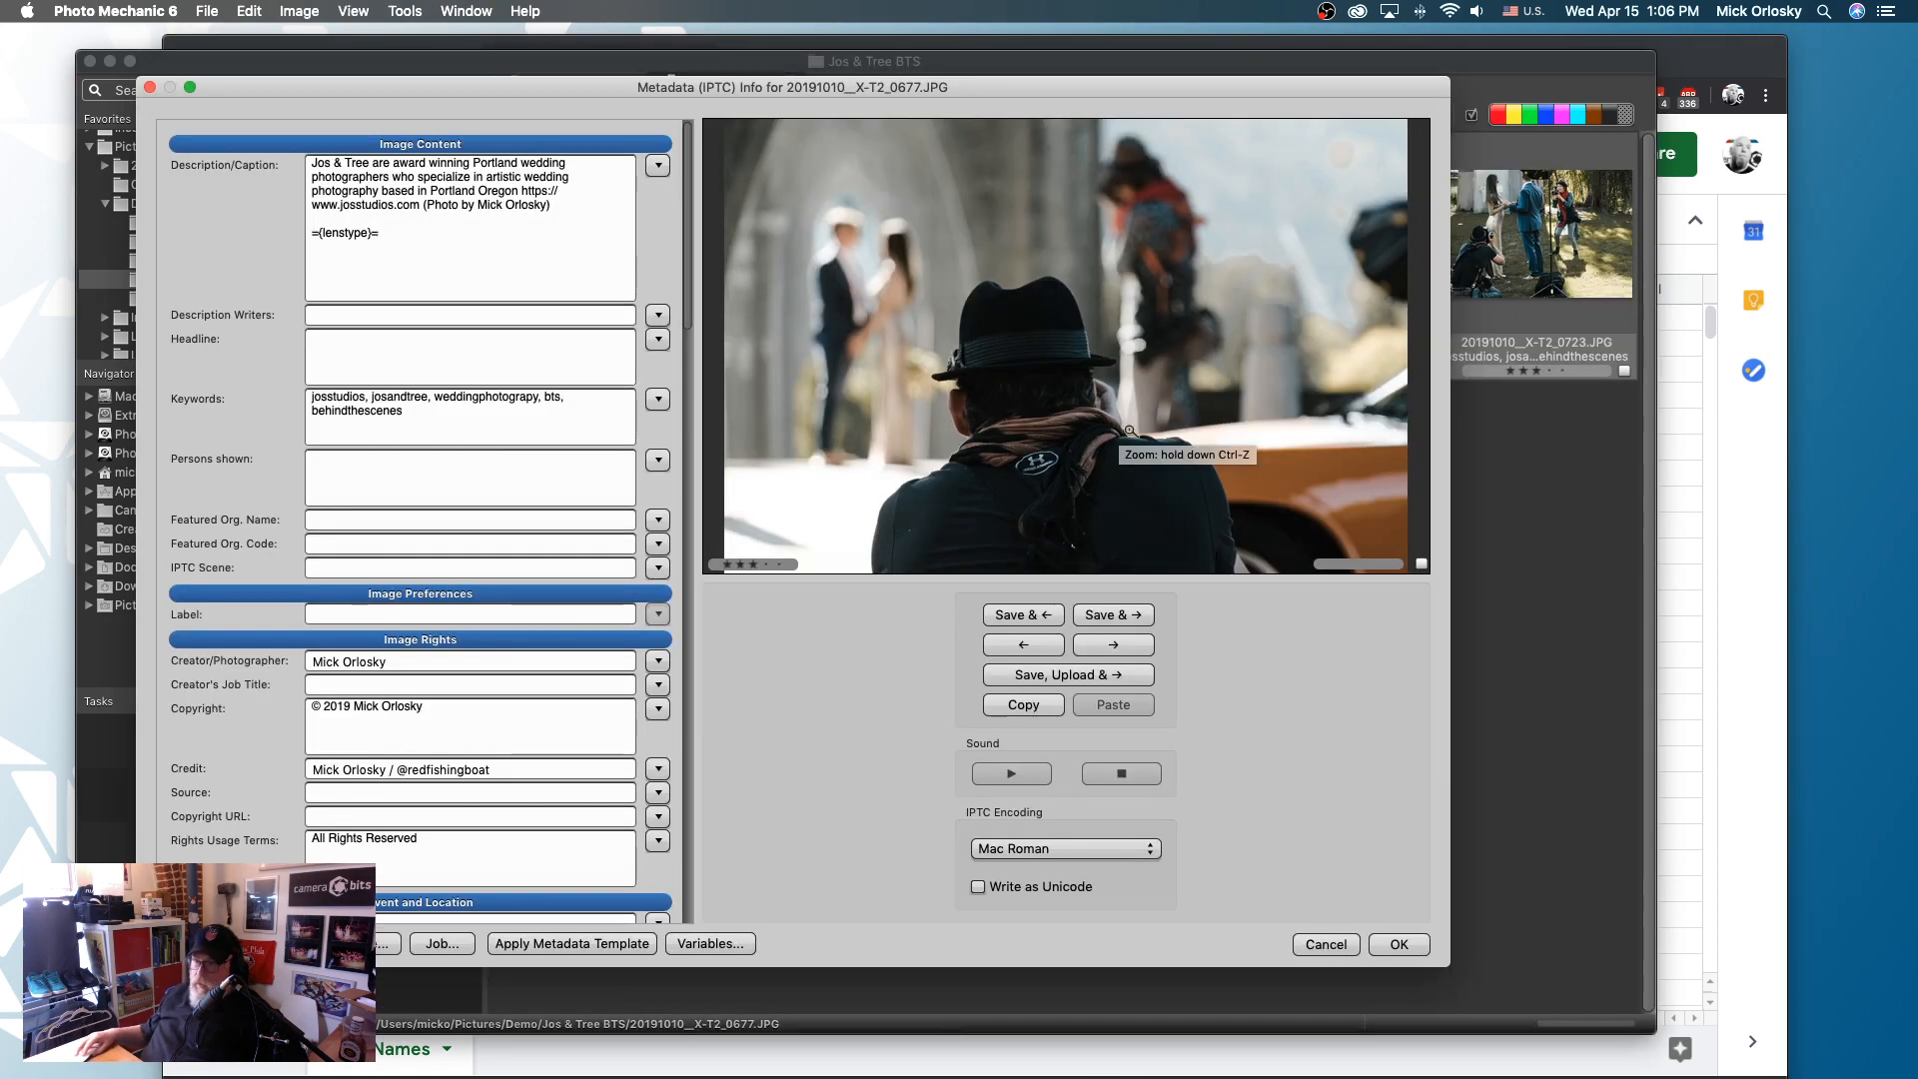
{"action": "left_click", "coordinate": [1405, 952], "text": "alt"}
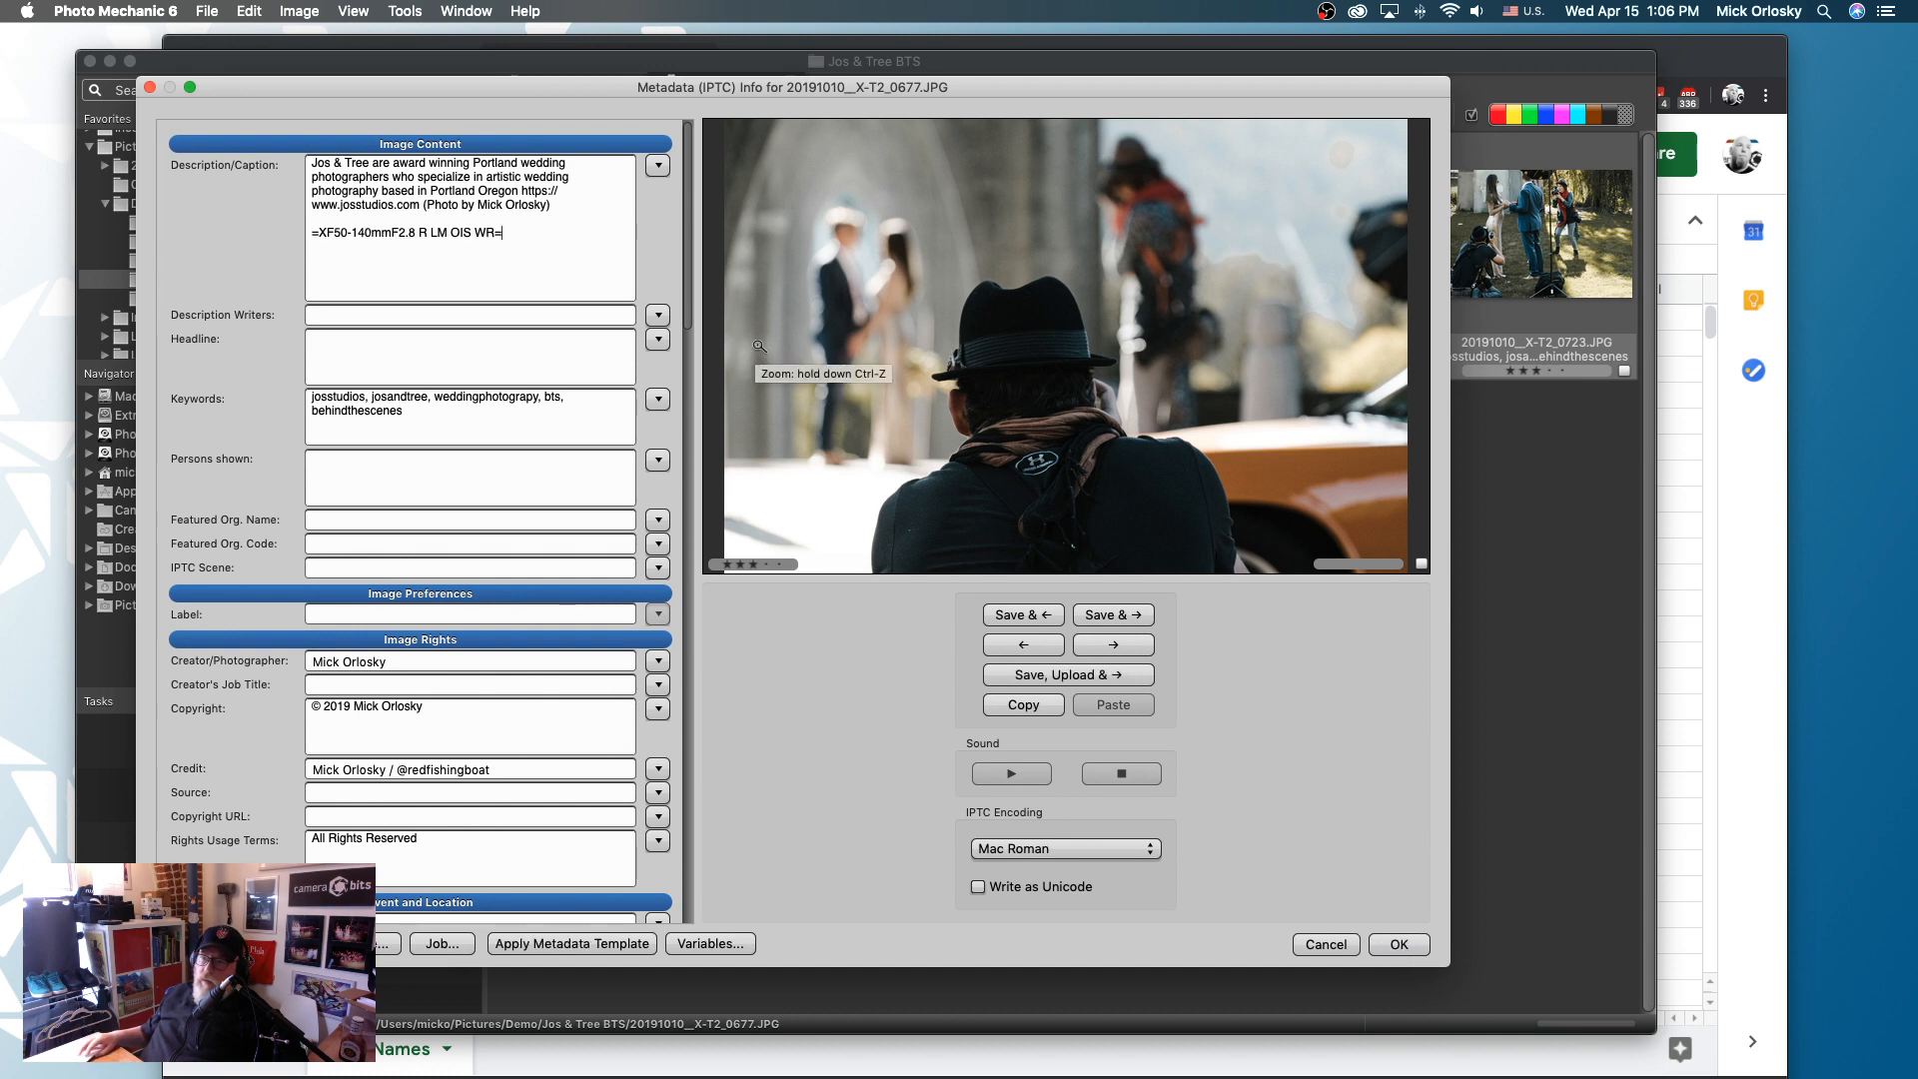
- Delete the resolved lens code and the blank lines below the photo's description
{"action": "key", "text": "BackSpace"}
{"action": "key", "text": "BackSpace"}
{"action": "key", "text": "BackSpace"}
{"action": "key", "text": "BackSpace"}
{"action": "key", "text": "BackSpace"}
{"action": "key", "text": "BackSpace"}
{"action": "key", "text": "BackSpace"}
{"action": "key", "text": "BackSpace"}
{"action": "key", "text": "BackSpace"}
{"action": "key", "text": "BackSpace"}
{"action": "key", "text": "BackSpace"}
{"action": "key", "text": "BackSpace"}
{"action": "key", "text": "BackSpace"}
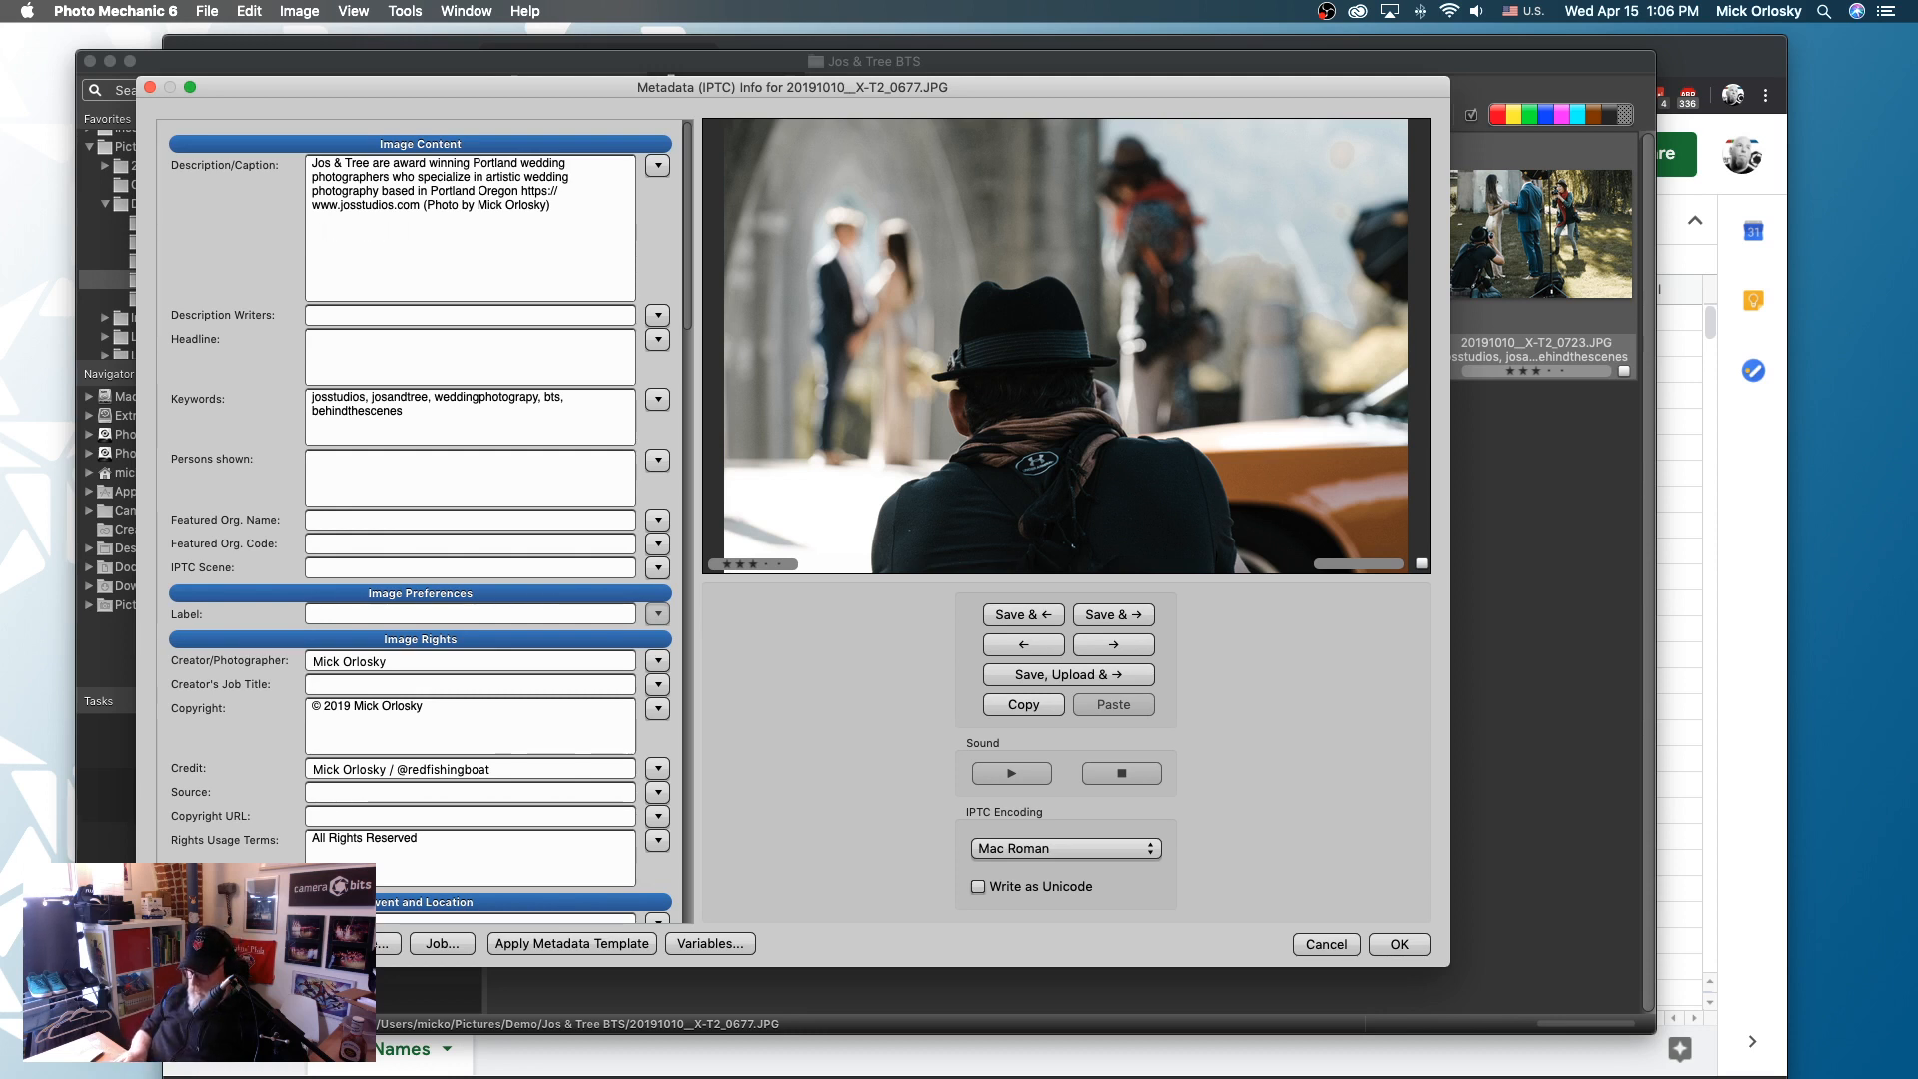
- Look for the code replacement settings, and close the metadata of 20191010__X-T2_0677.JPG without saving the changes
{"action": "left_click", "coordinate": [207, 11]}
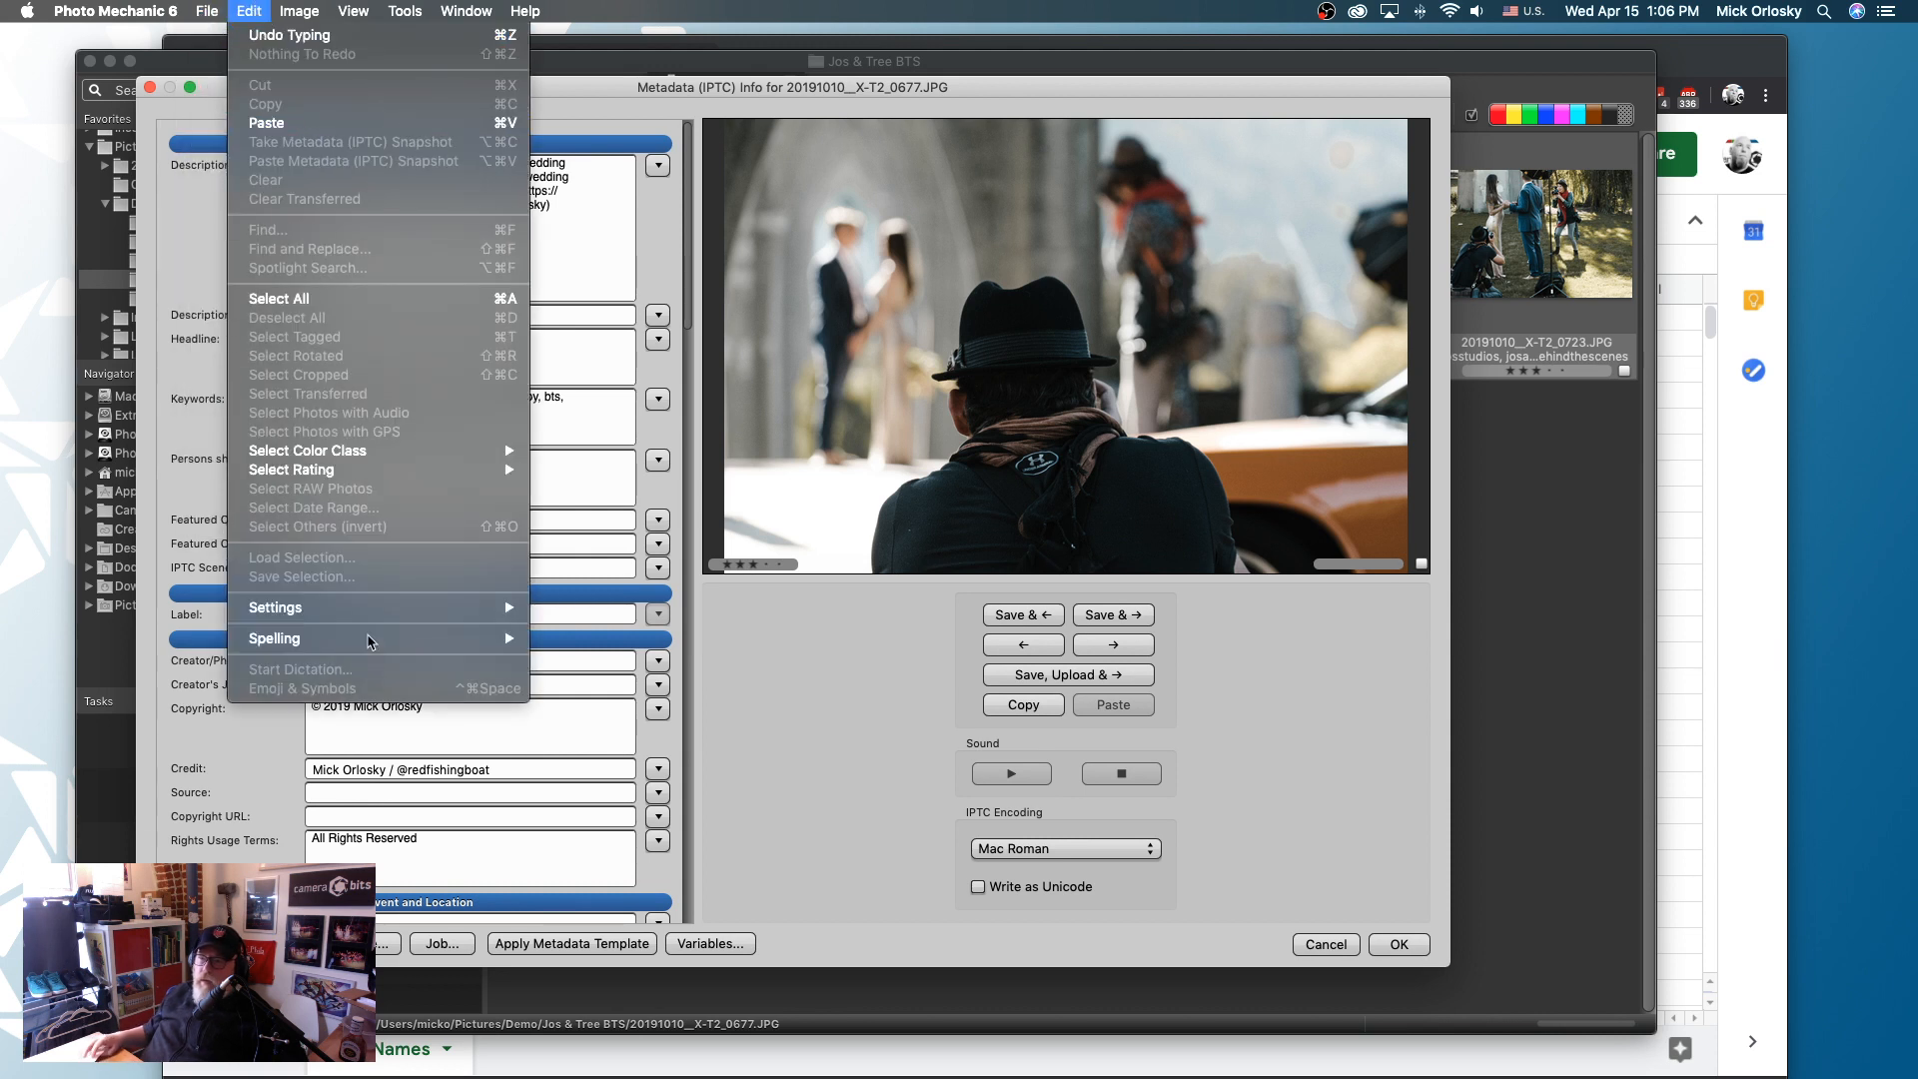
{"action": "mouse_move", "coordinate": [396, 611]}
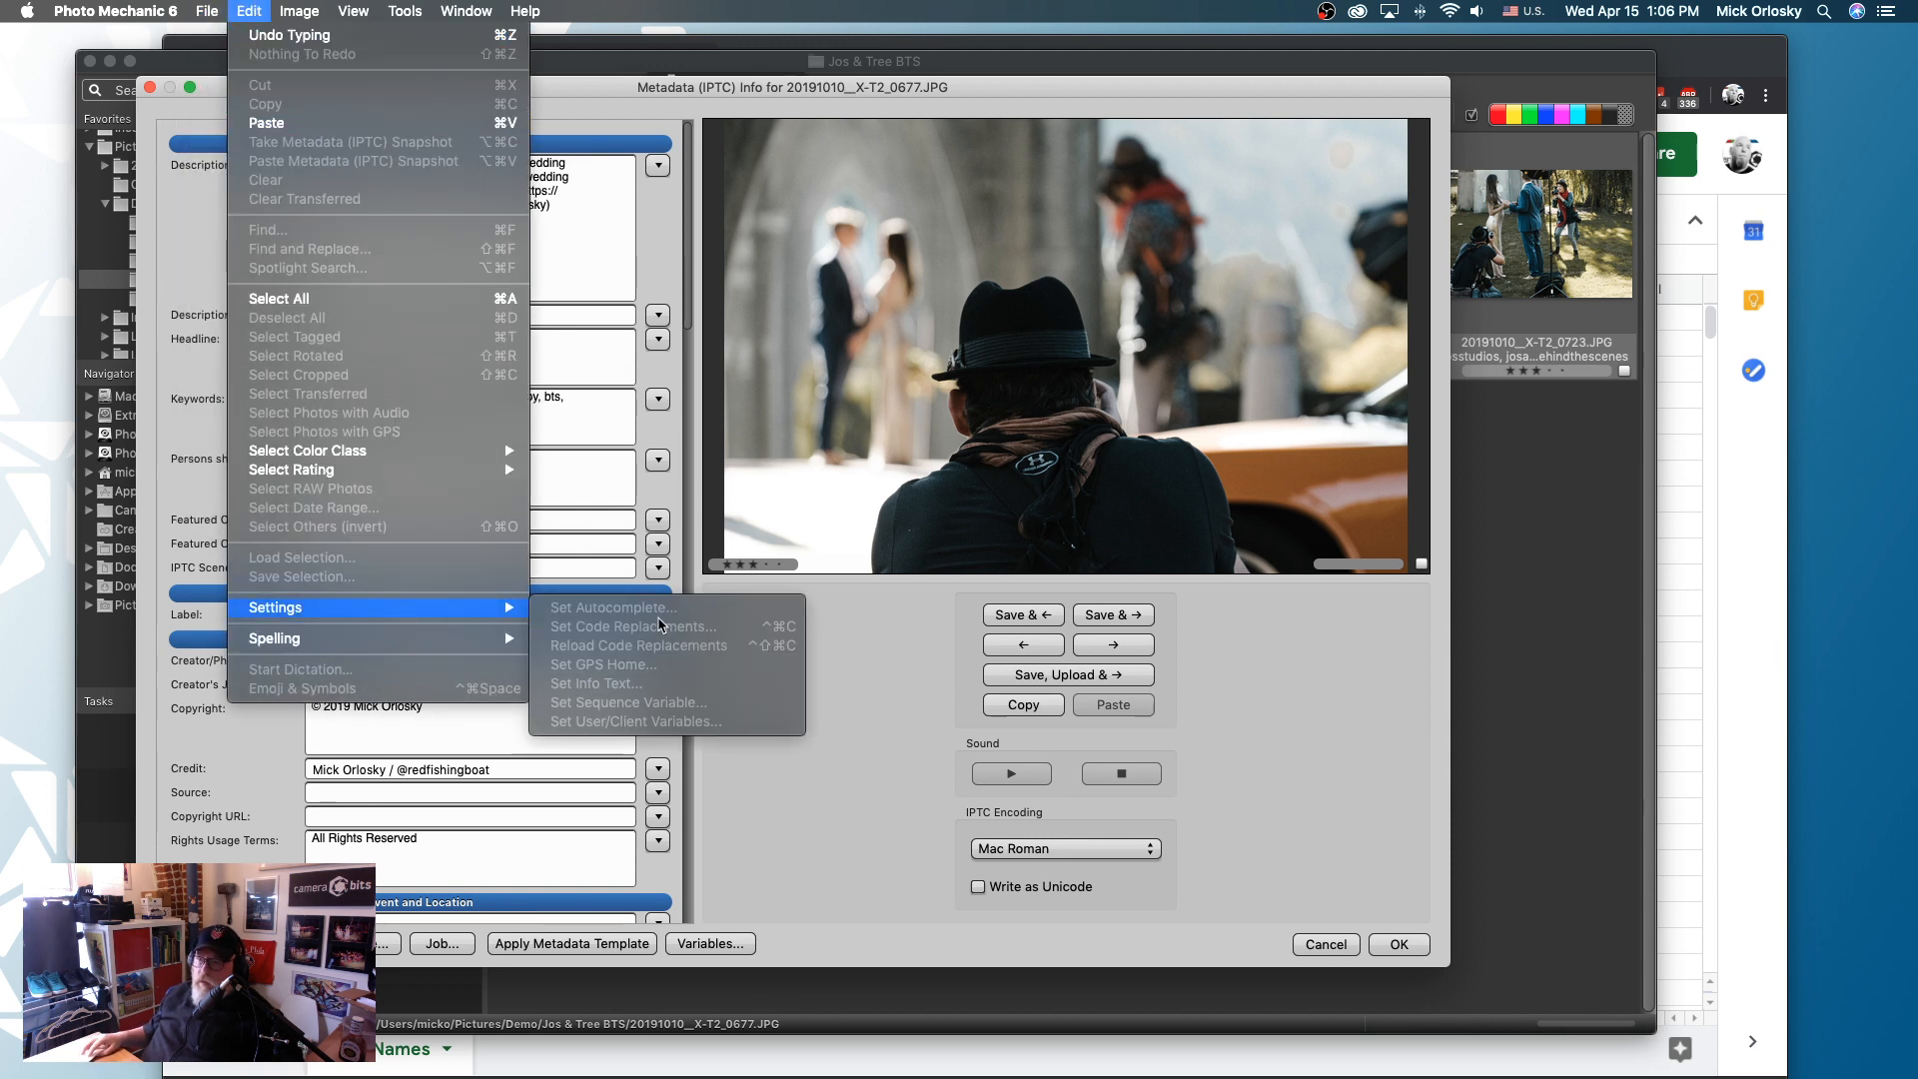
{"action": "key", "text": "Escape"}
{"action": "key", "text": "Escape"}
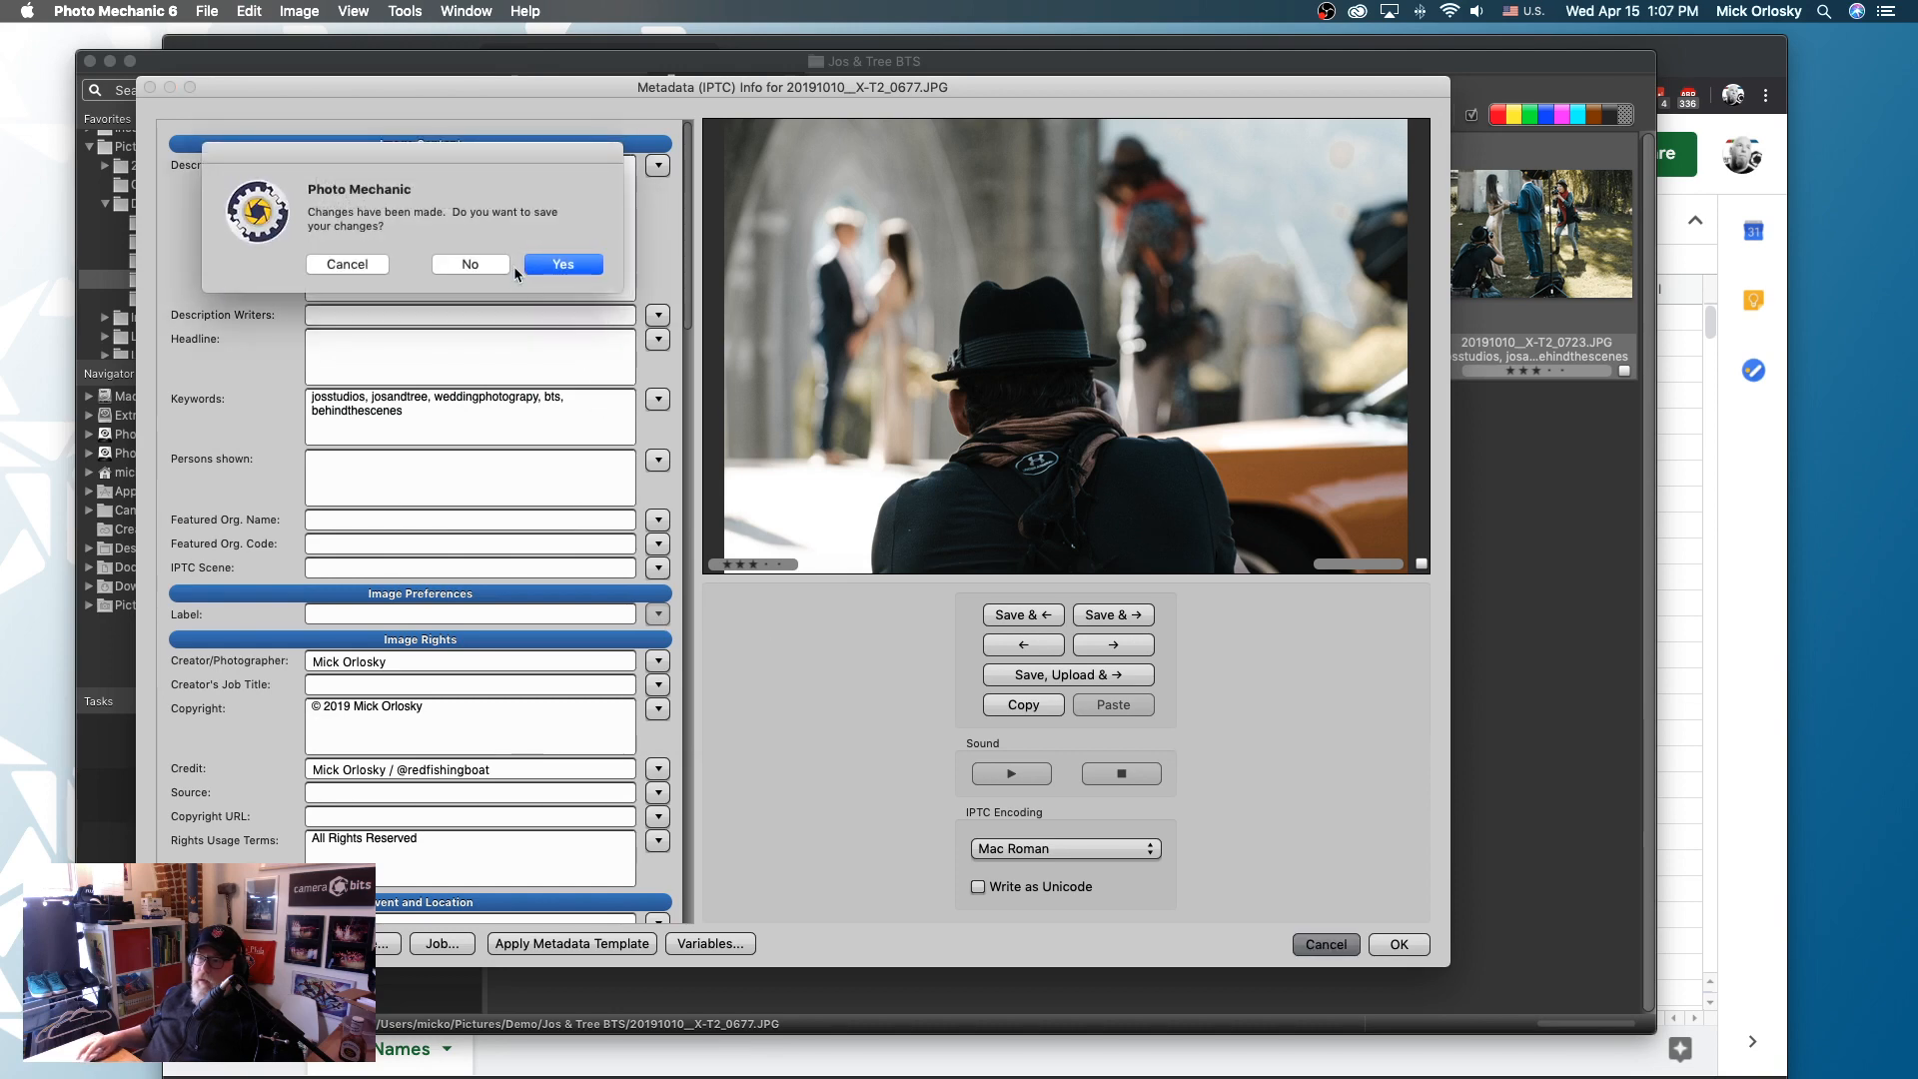
{"action": "left_click", "coordinate": [473, 264]}
- Check that Code Rep - Fuji Lens - Lens Names.tsv is listed as a code replacement file, and accept the settings
{"action": "left_click", "coordinate": [249, 11]}
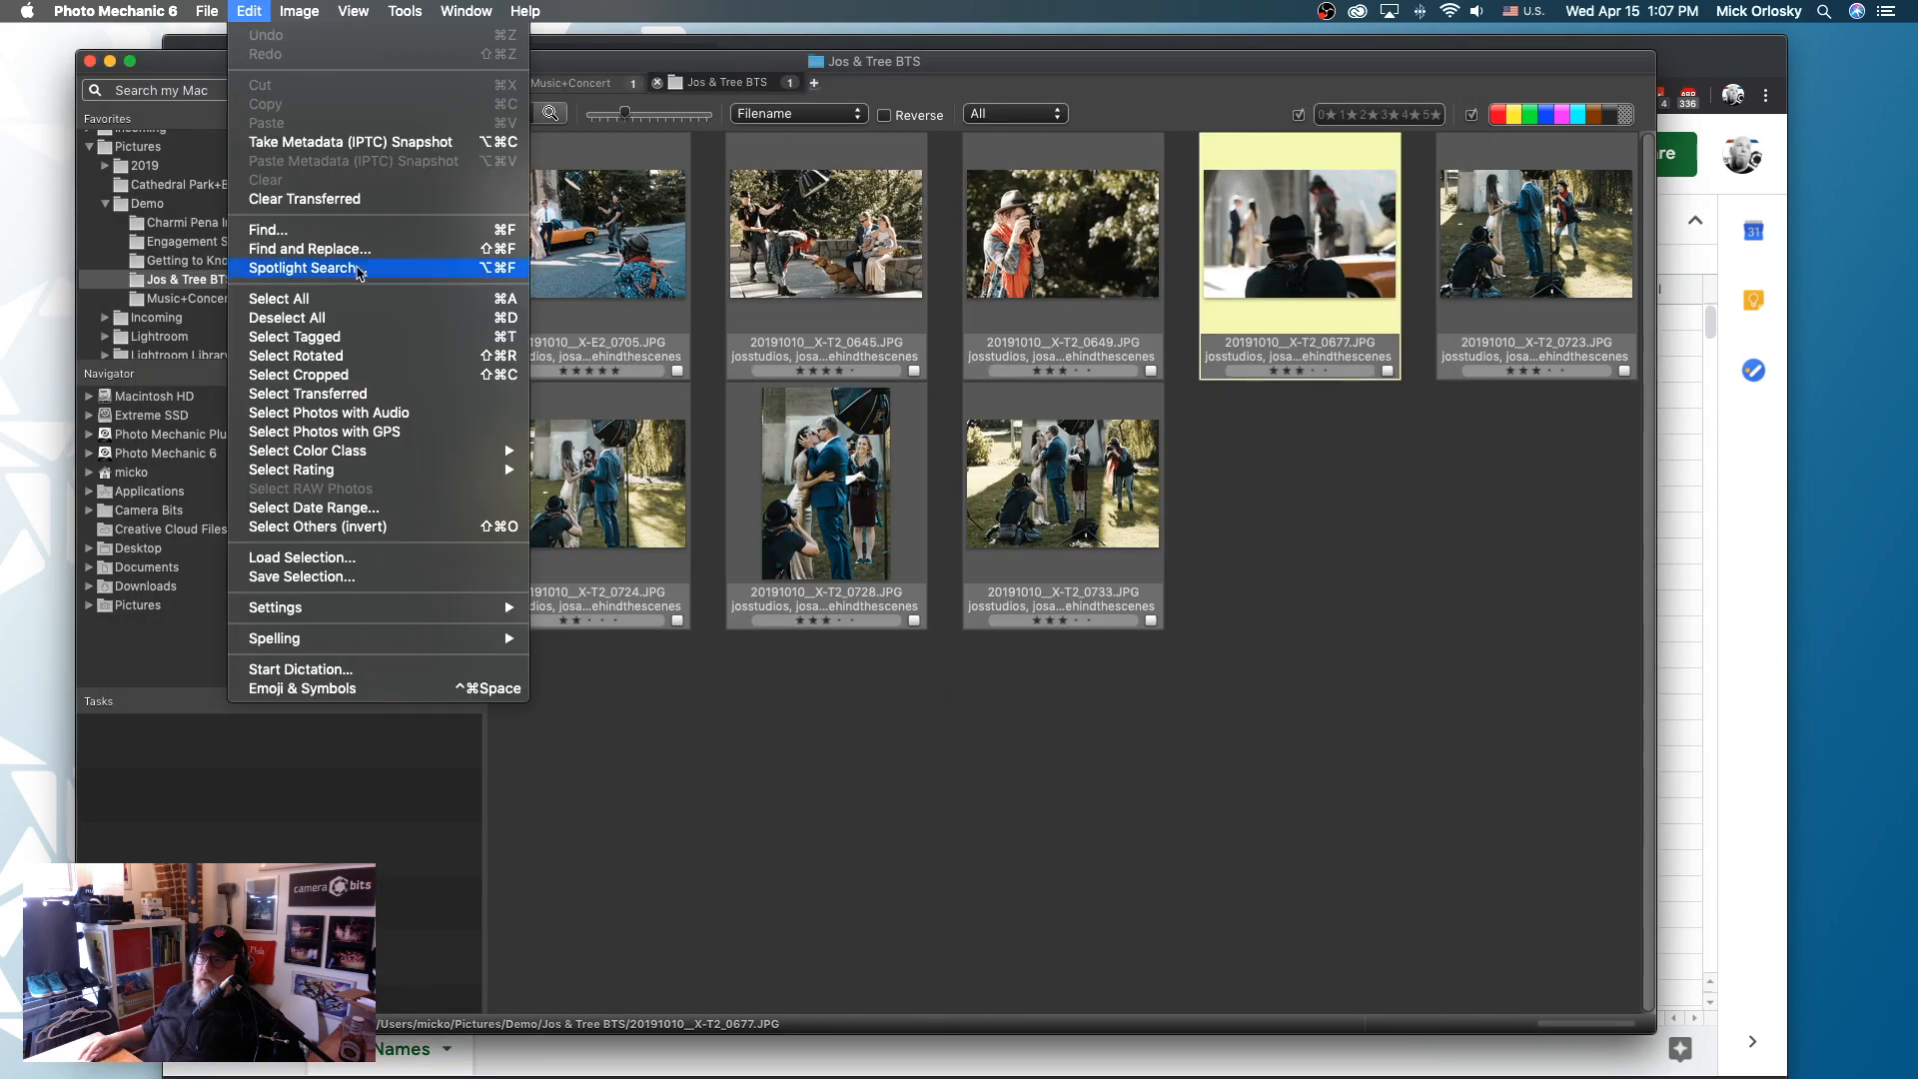
{"action": "mouse_move", "coordinate": [484, 606]}
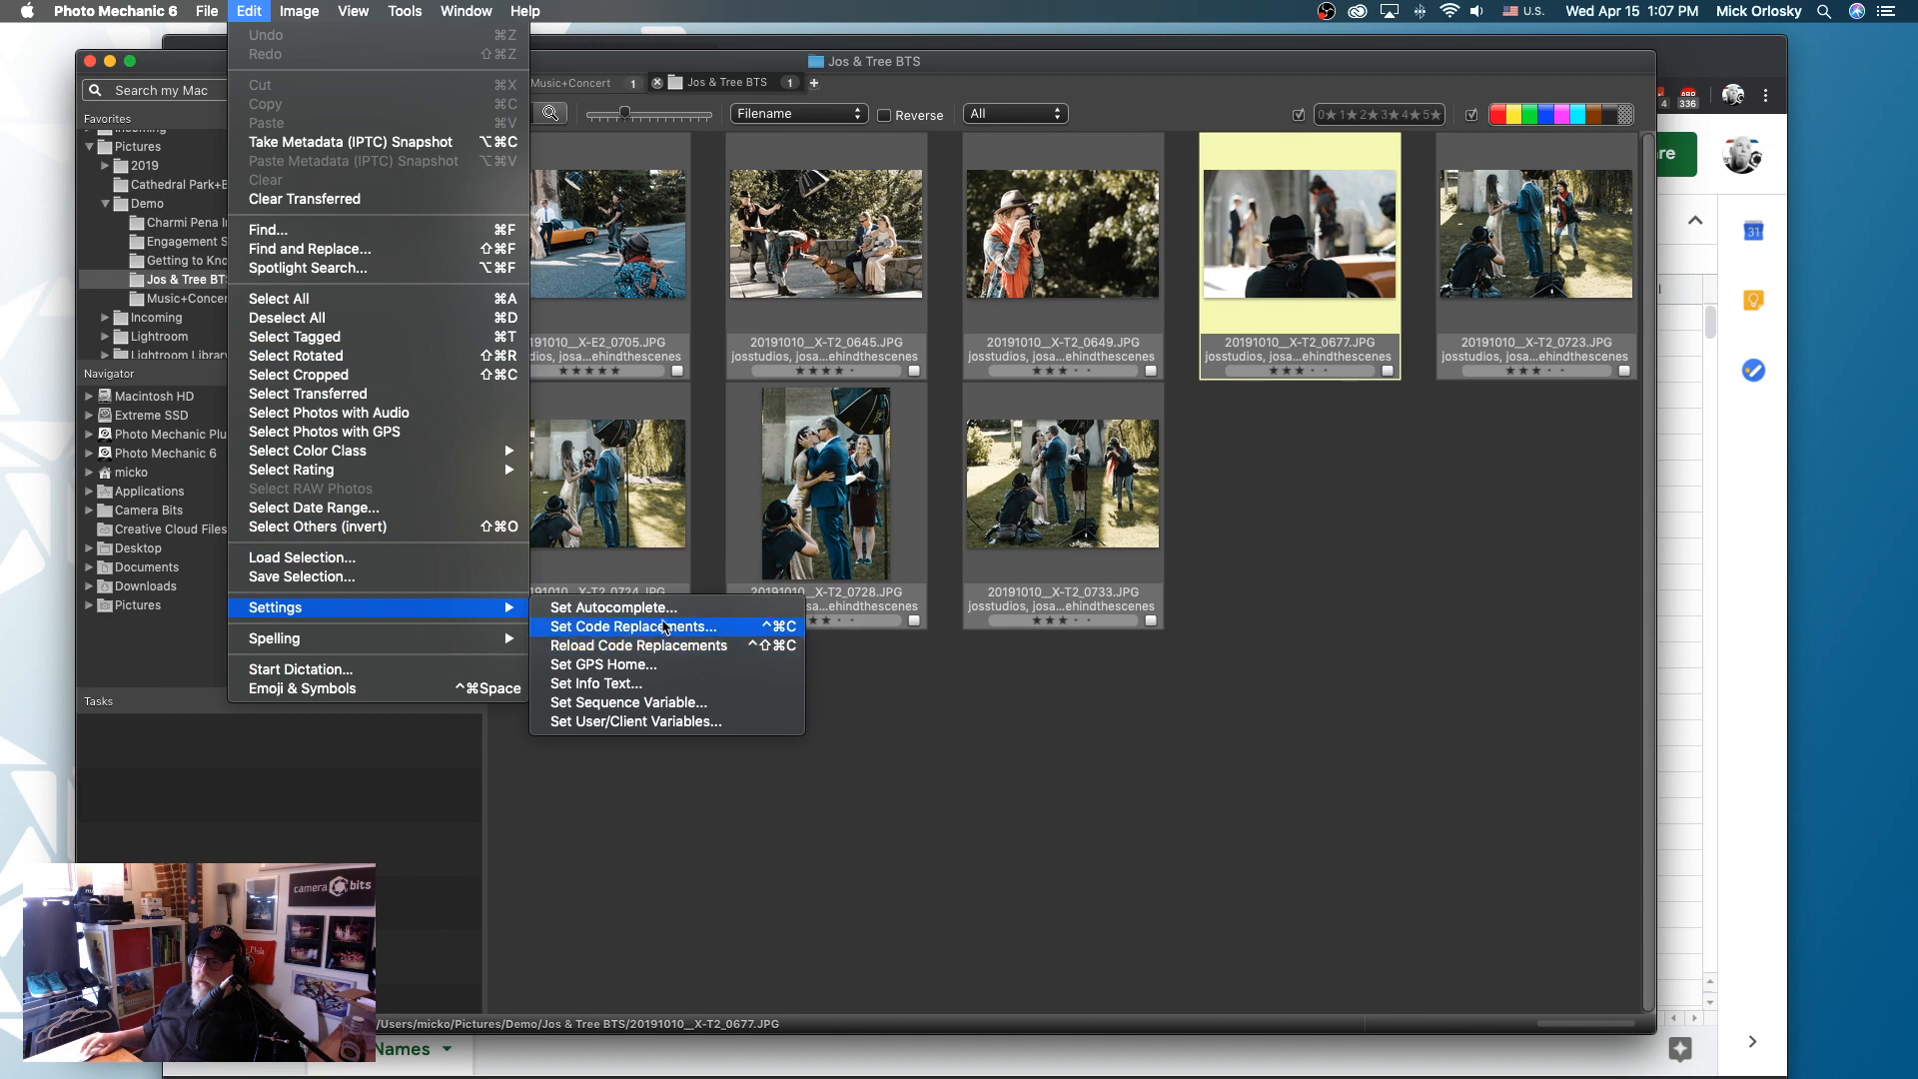
{"action": "left_click", "coordinate": [664, 627]}
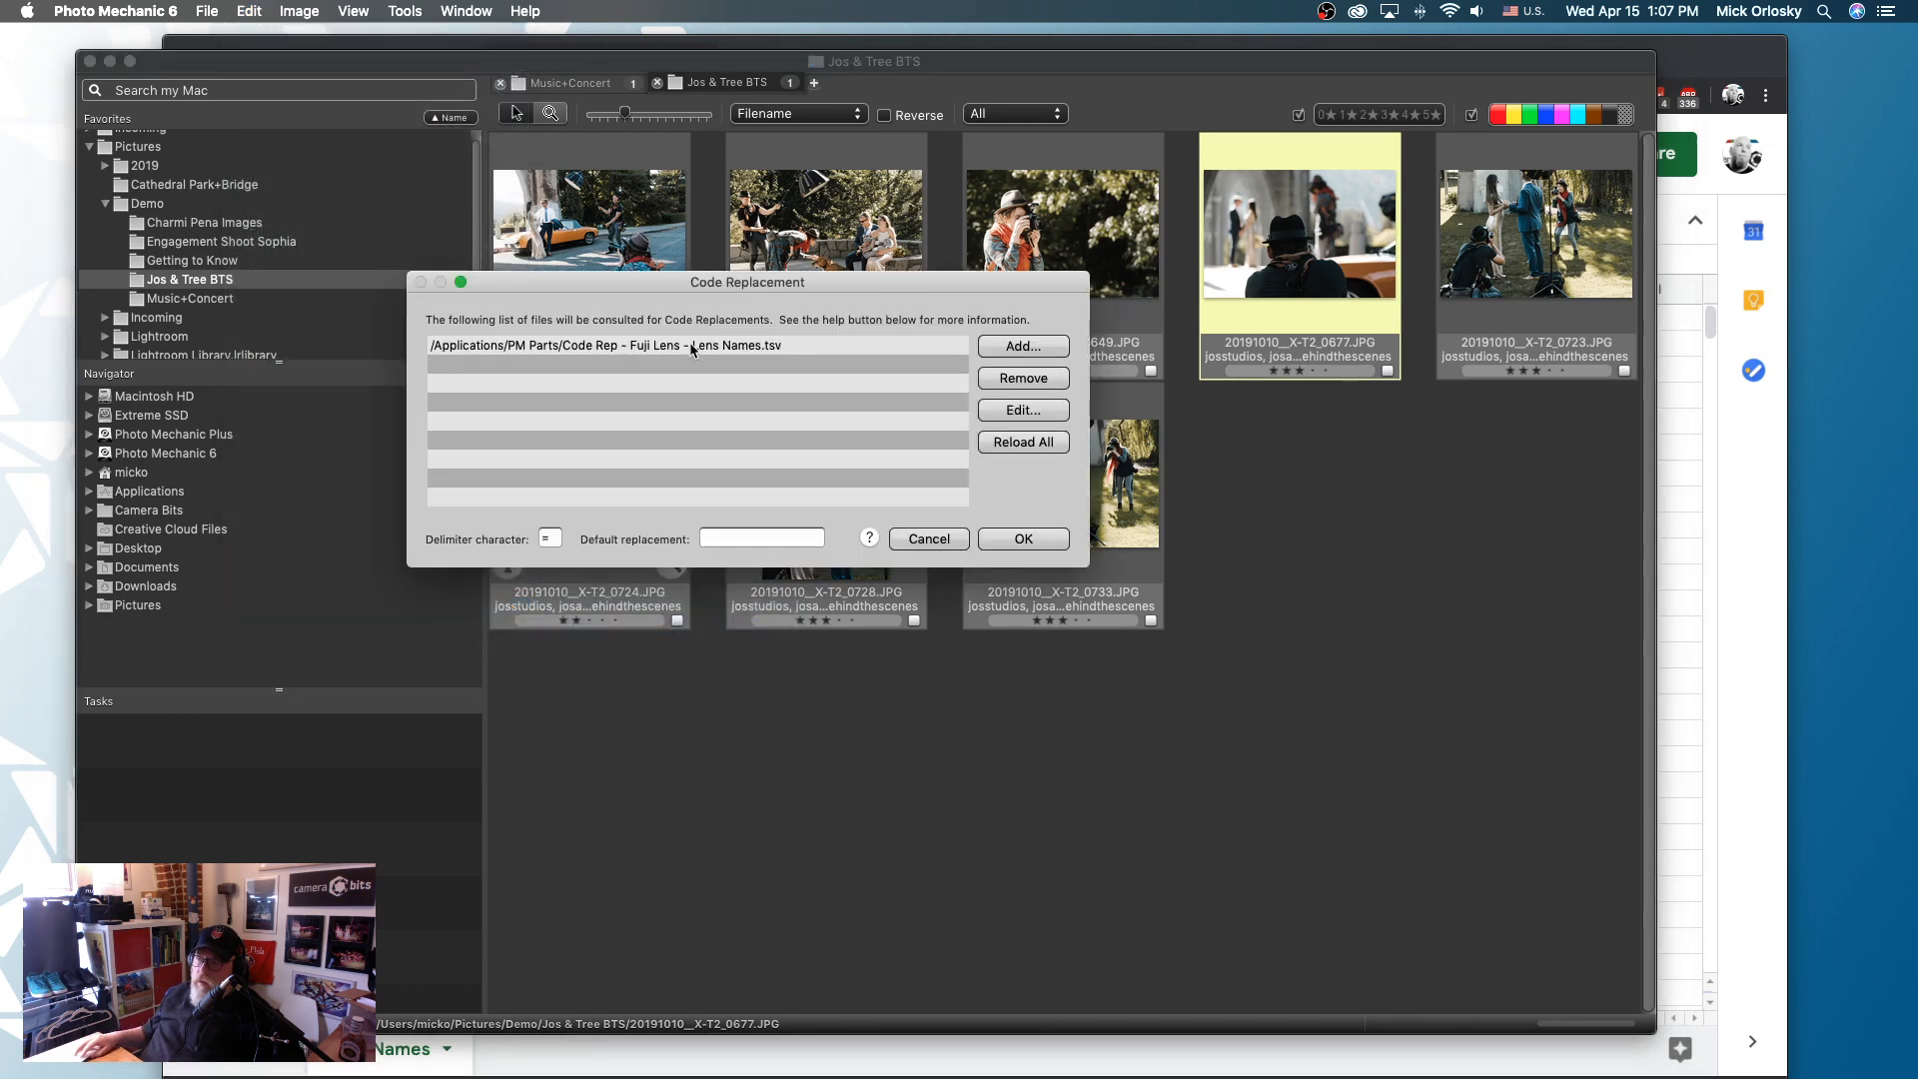
{"action": "left_click", "coordinate": [693, 346]}
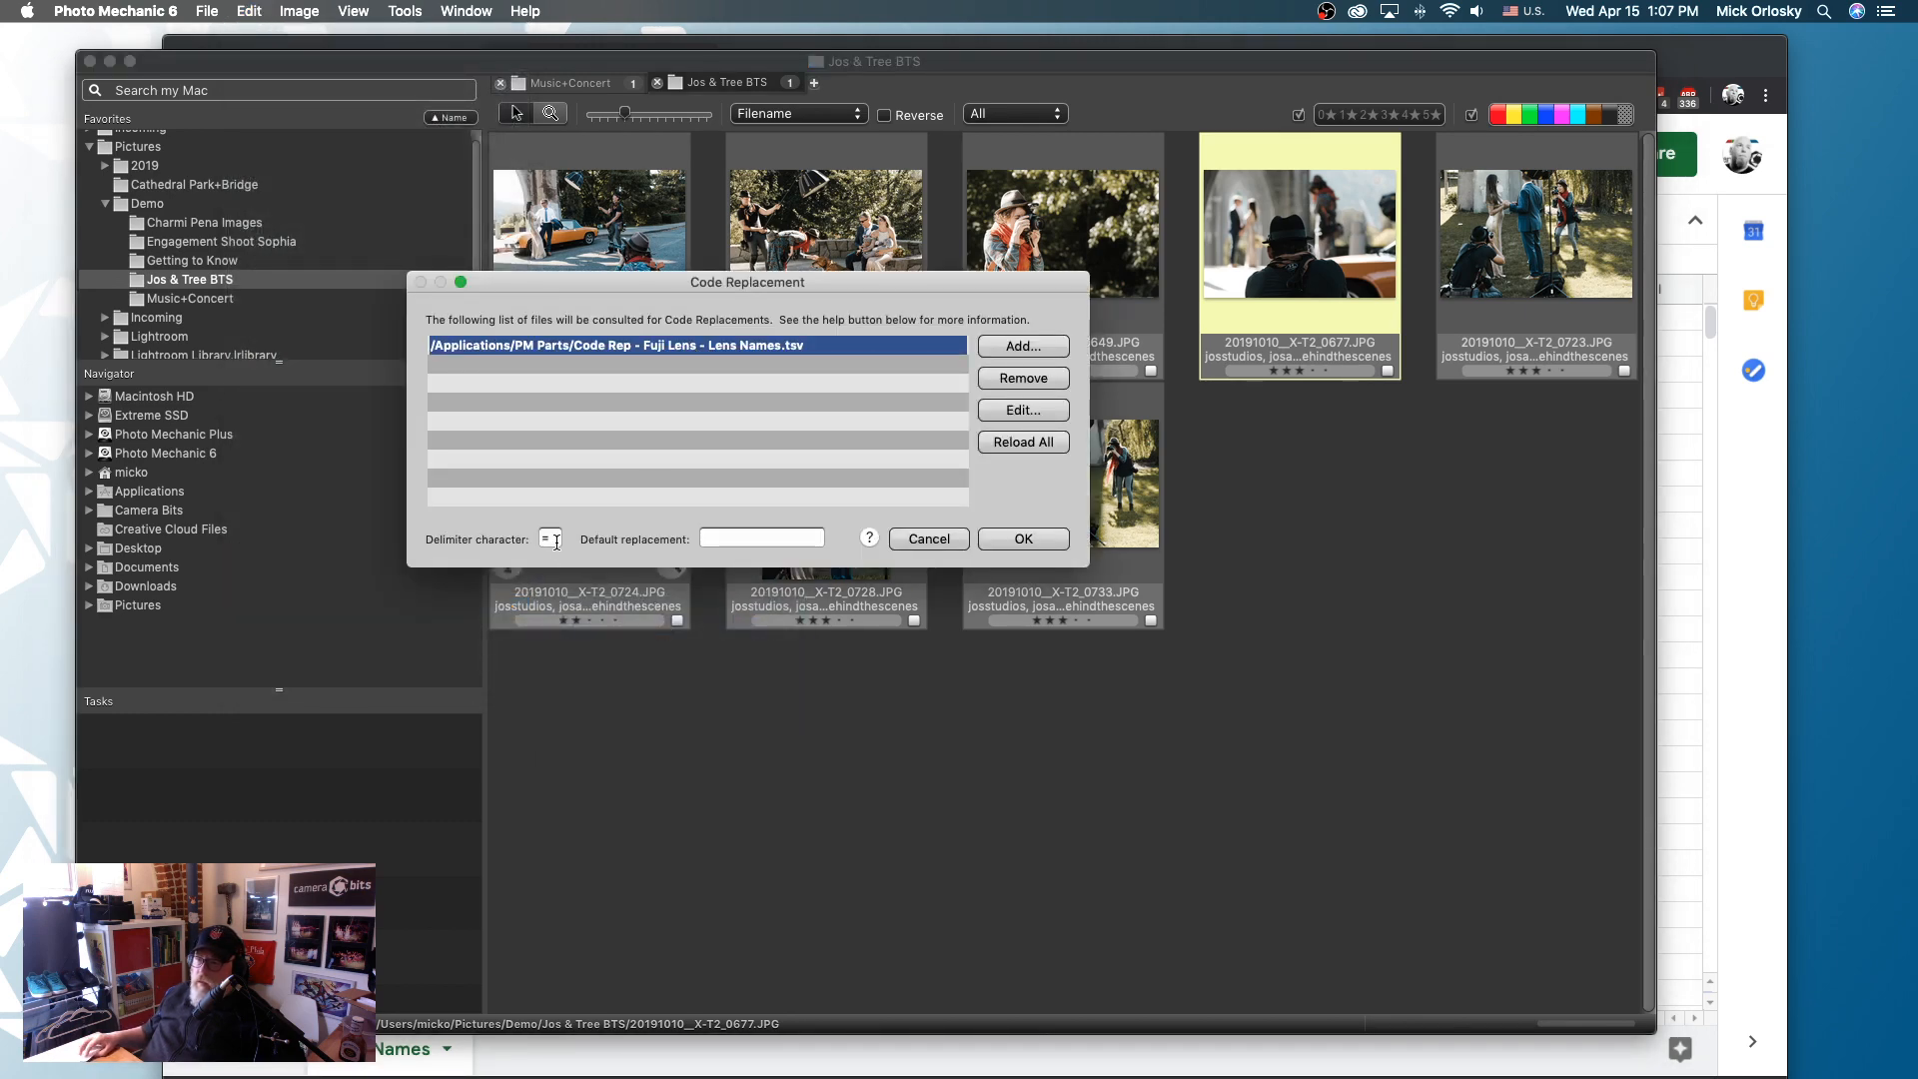
{"action": "left_click", "coordinate": [1025, 541]}
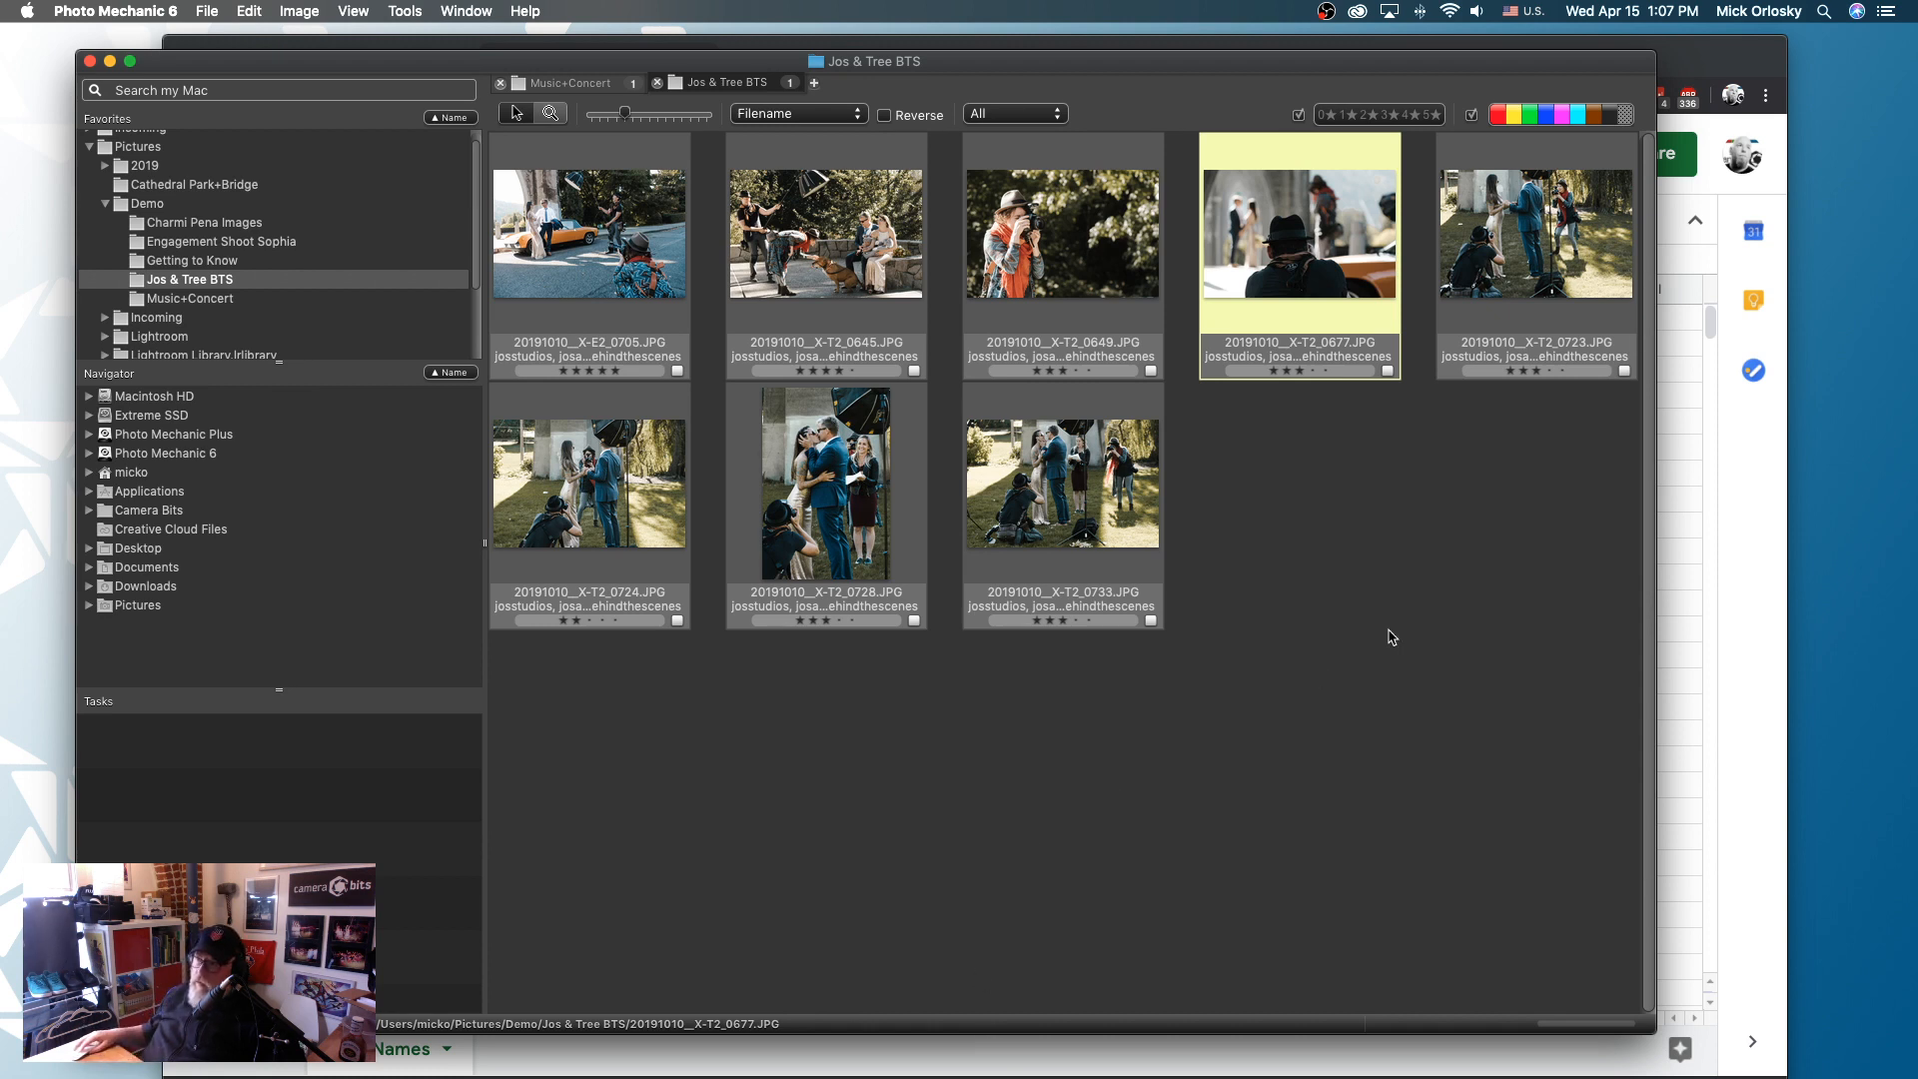
- Add ={lenstype}= below the description of photo 20191010__X-T2_0677.JPG, save it and reopen the photo's metadata
{"action": "mouse_move", "coordinate": [1286, 195]}
{"action": "key", "text": "super+i"}
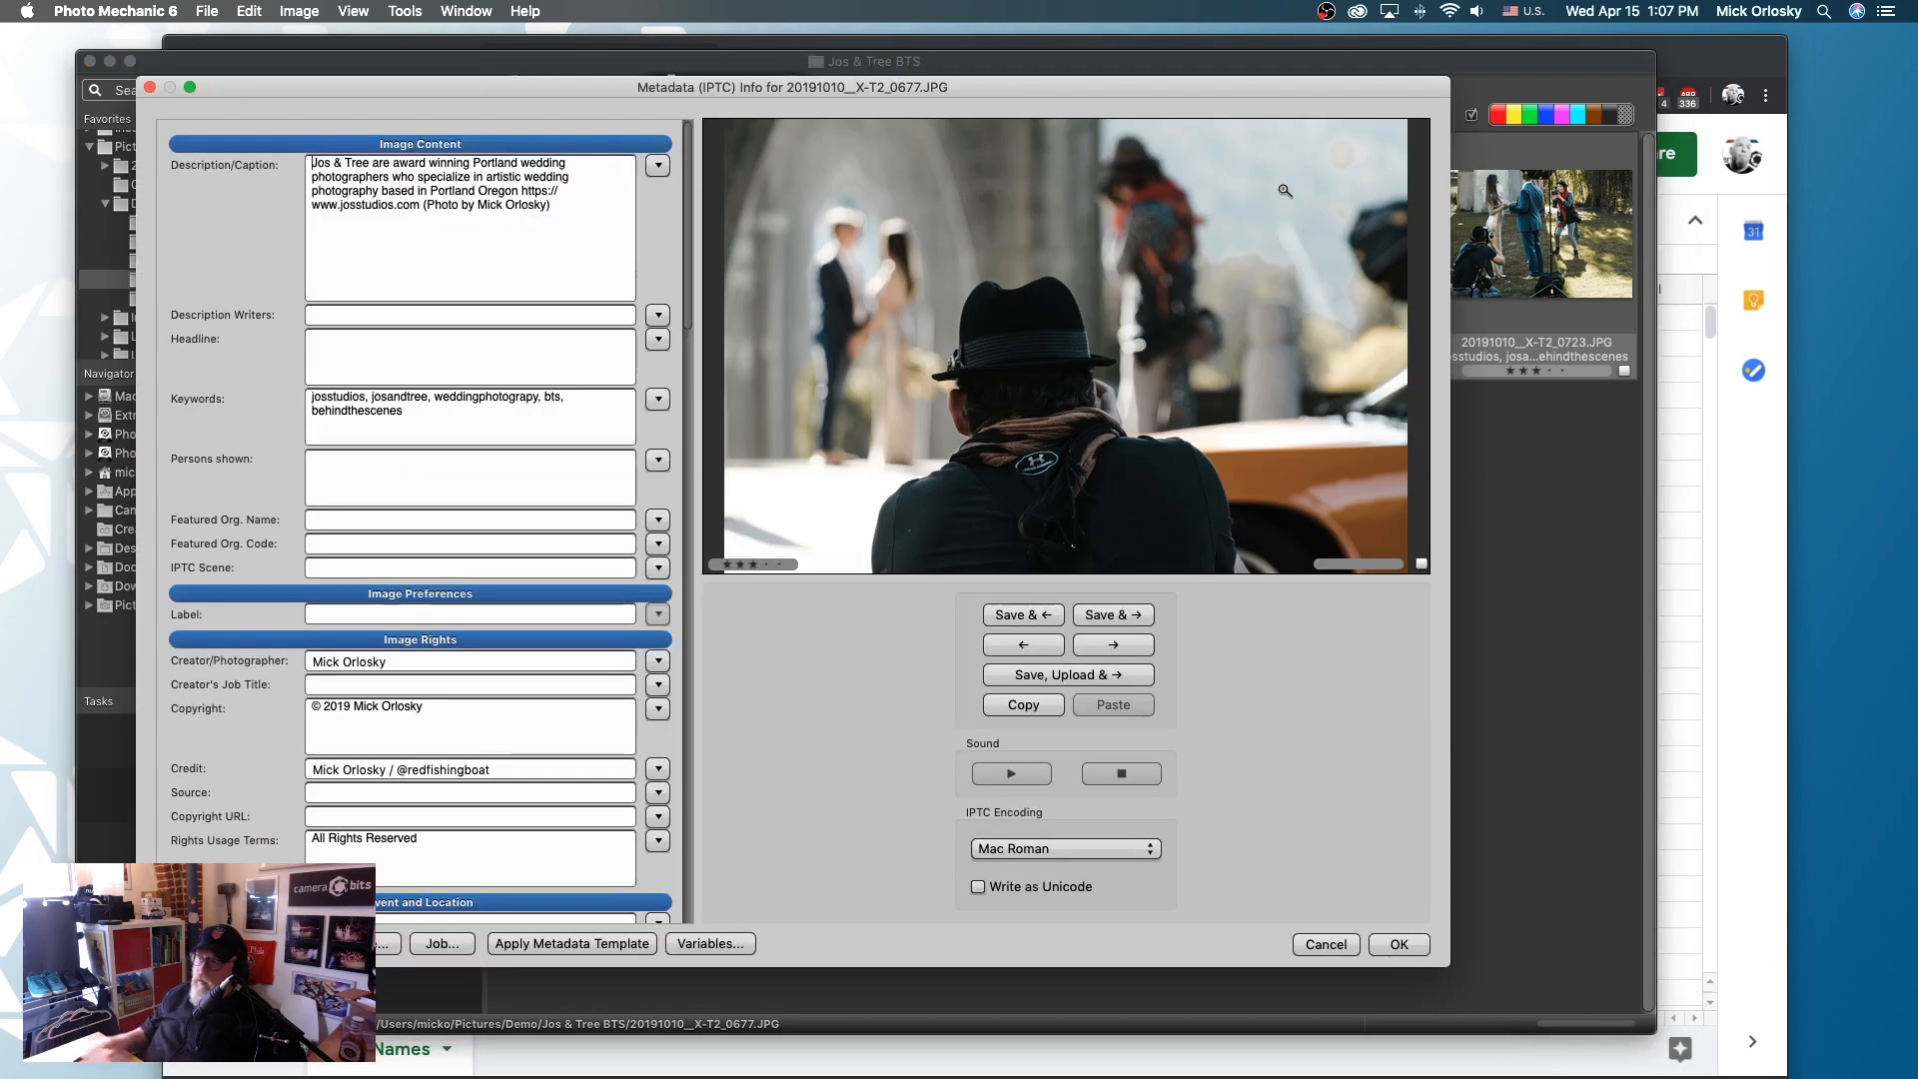
{"action": "key", "text": "Return"}
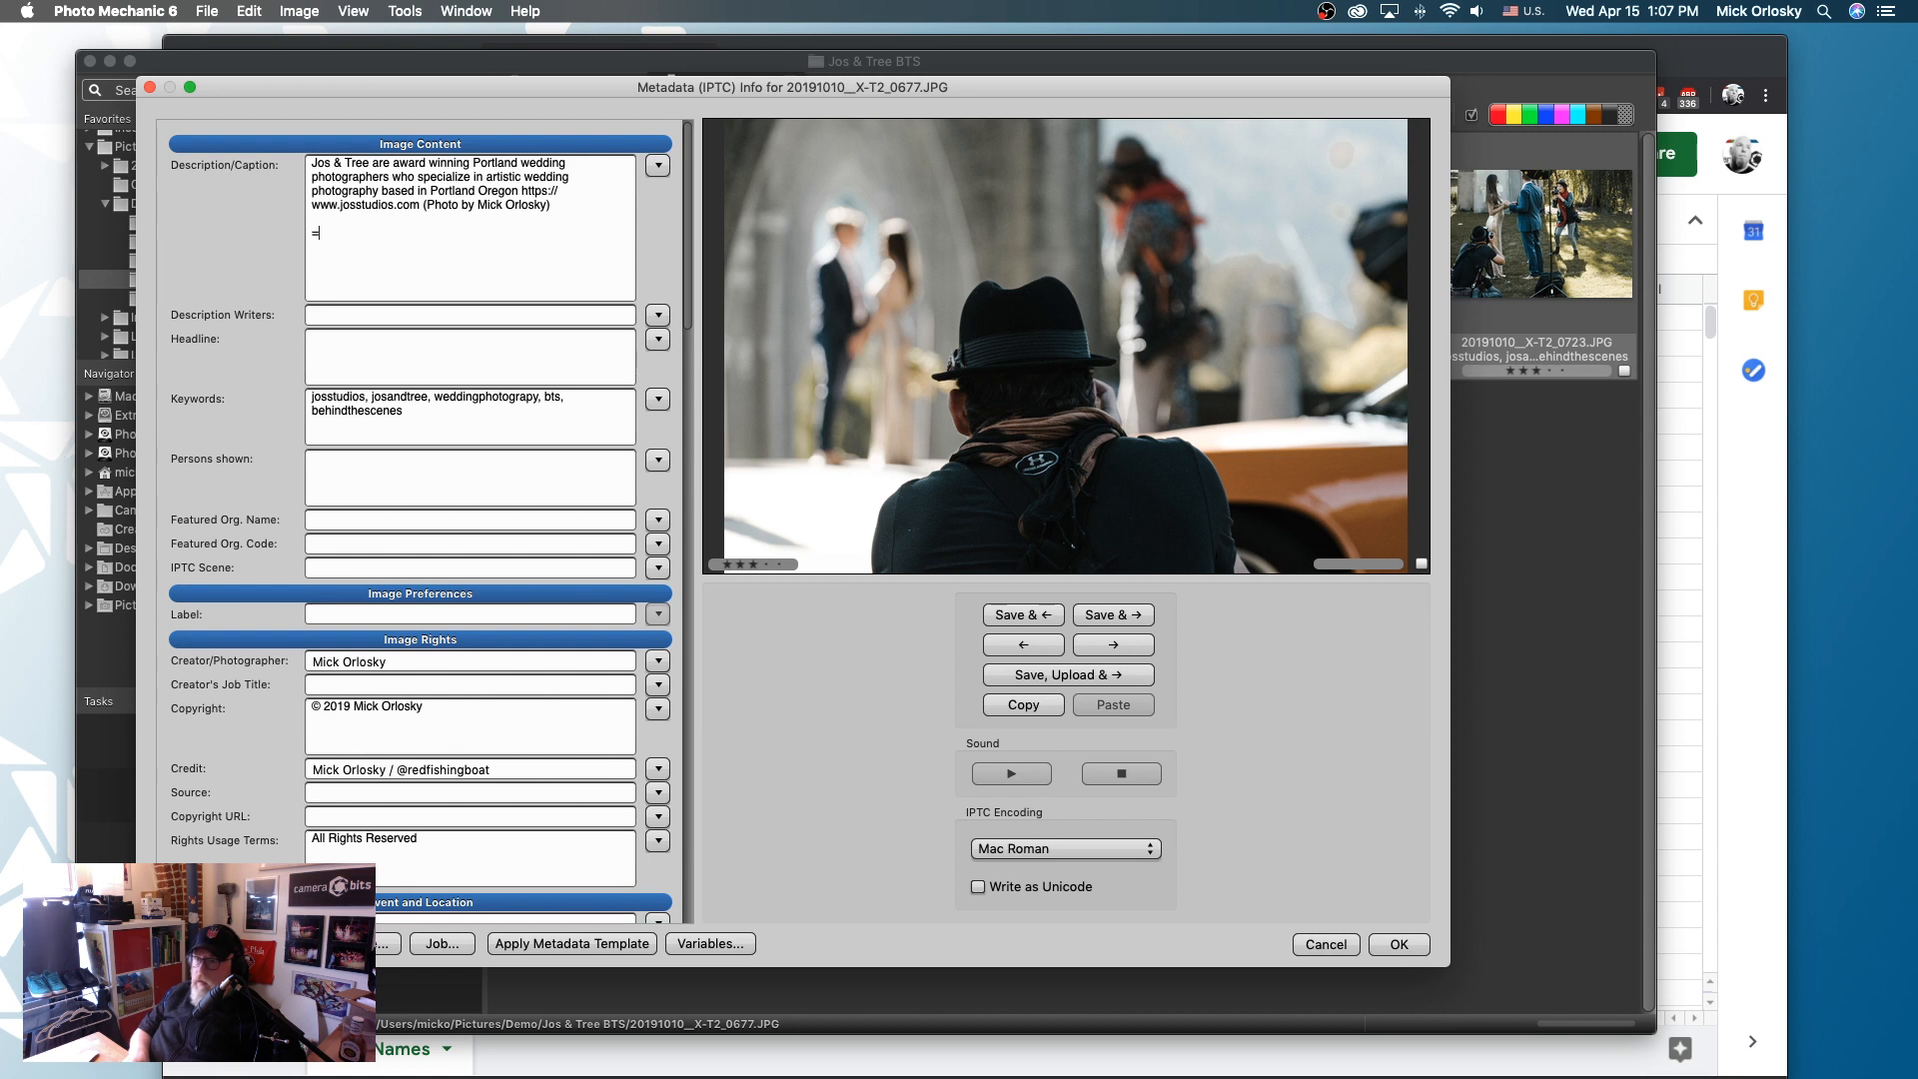
{"action": "type", "text": "=(lensty[e"}
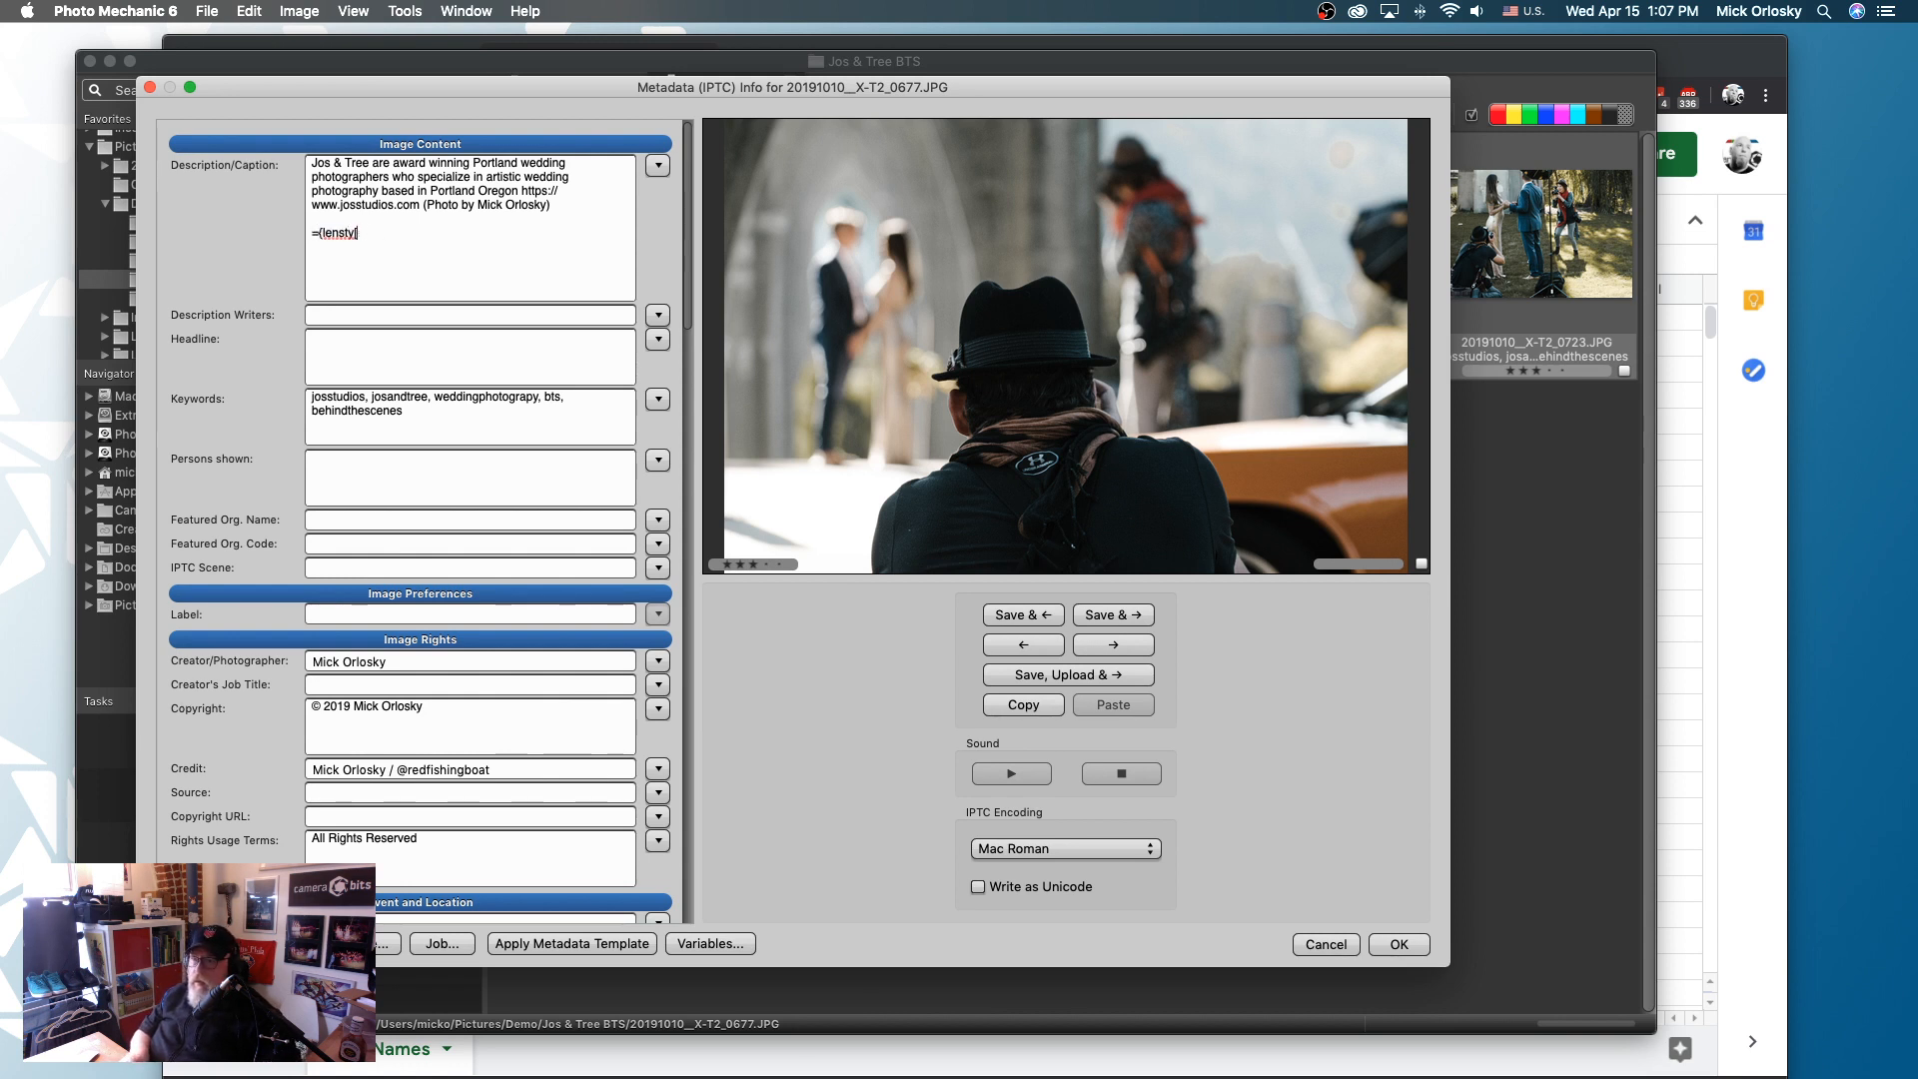
{"action": "type", "text": "pe}="}
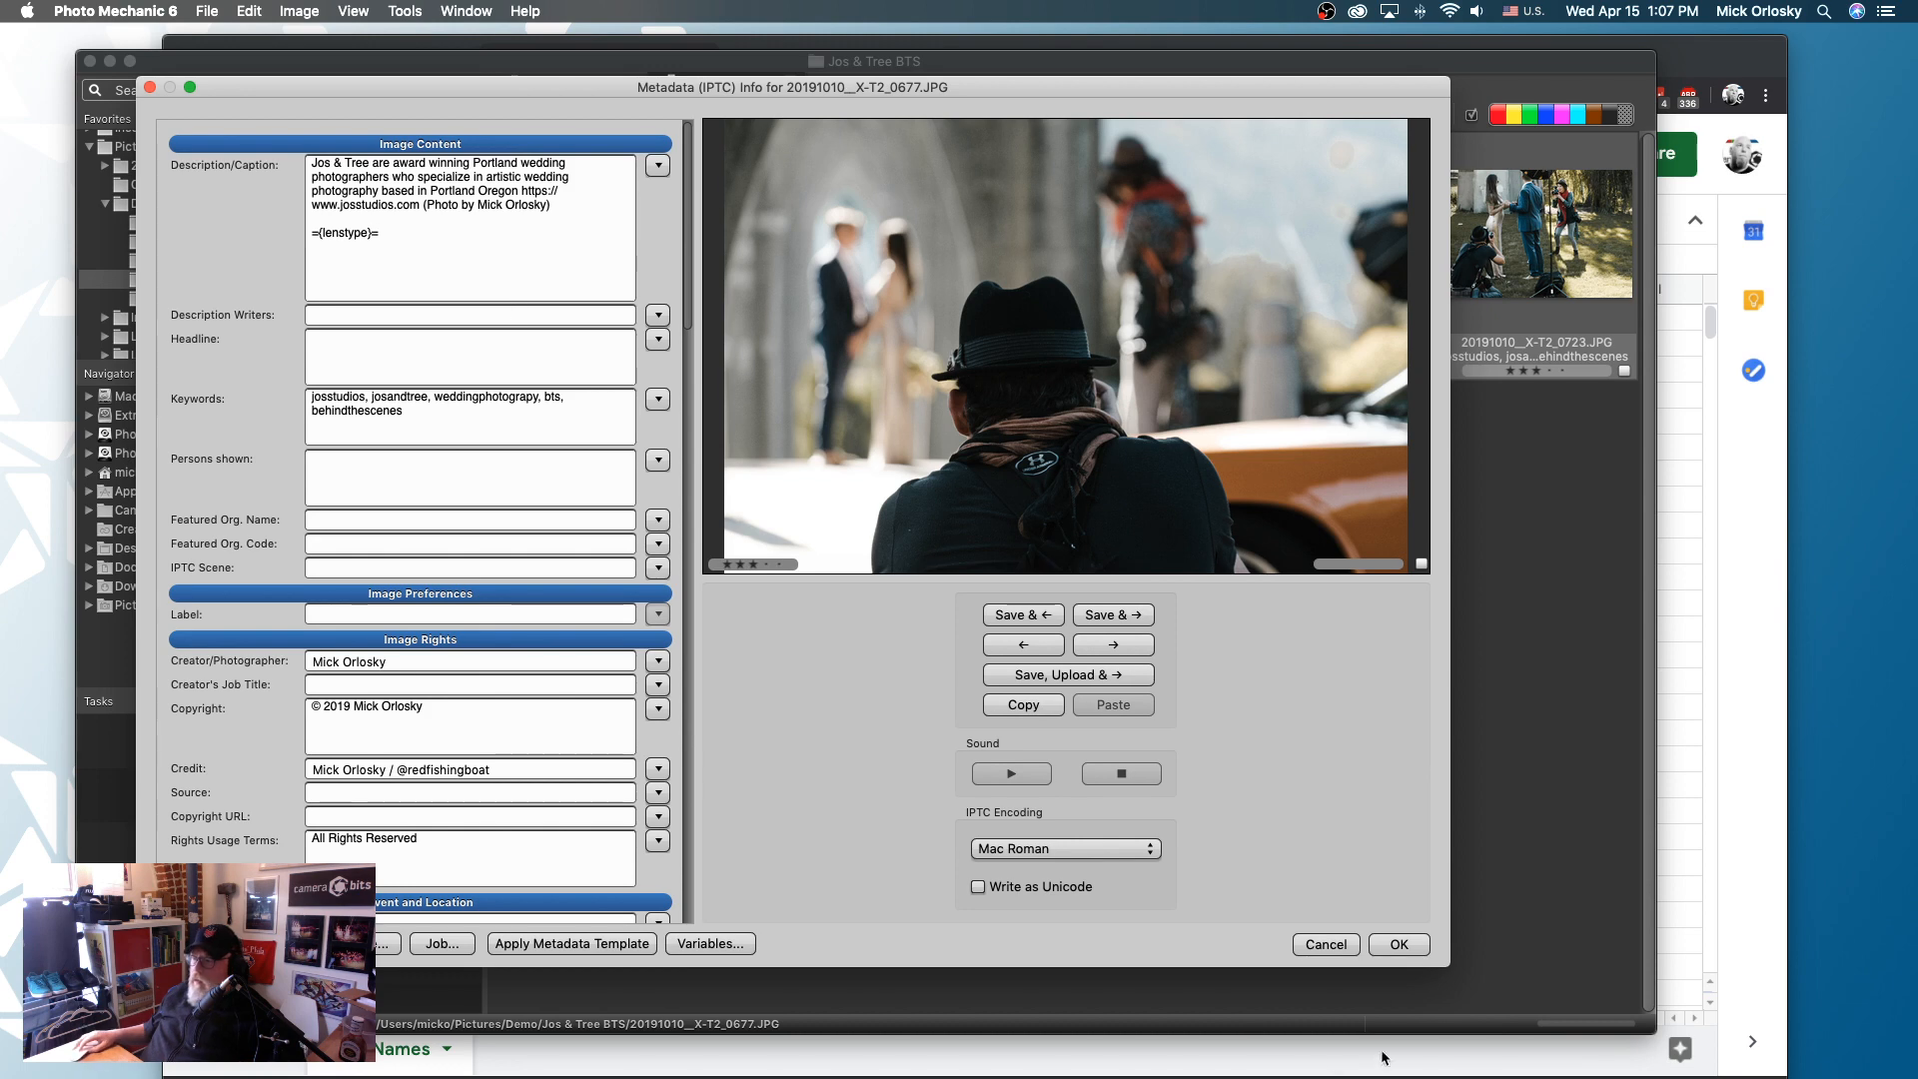
{"action": "left_click", "coordinate": [1400, 945]}
{"action": "key", "text": "super+i"}
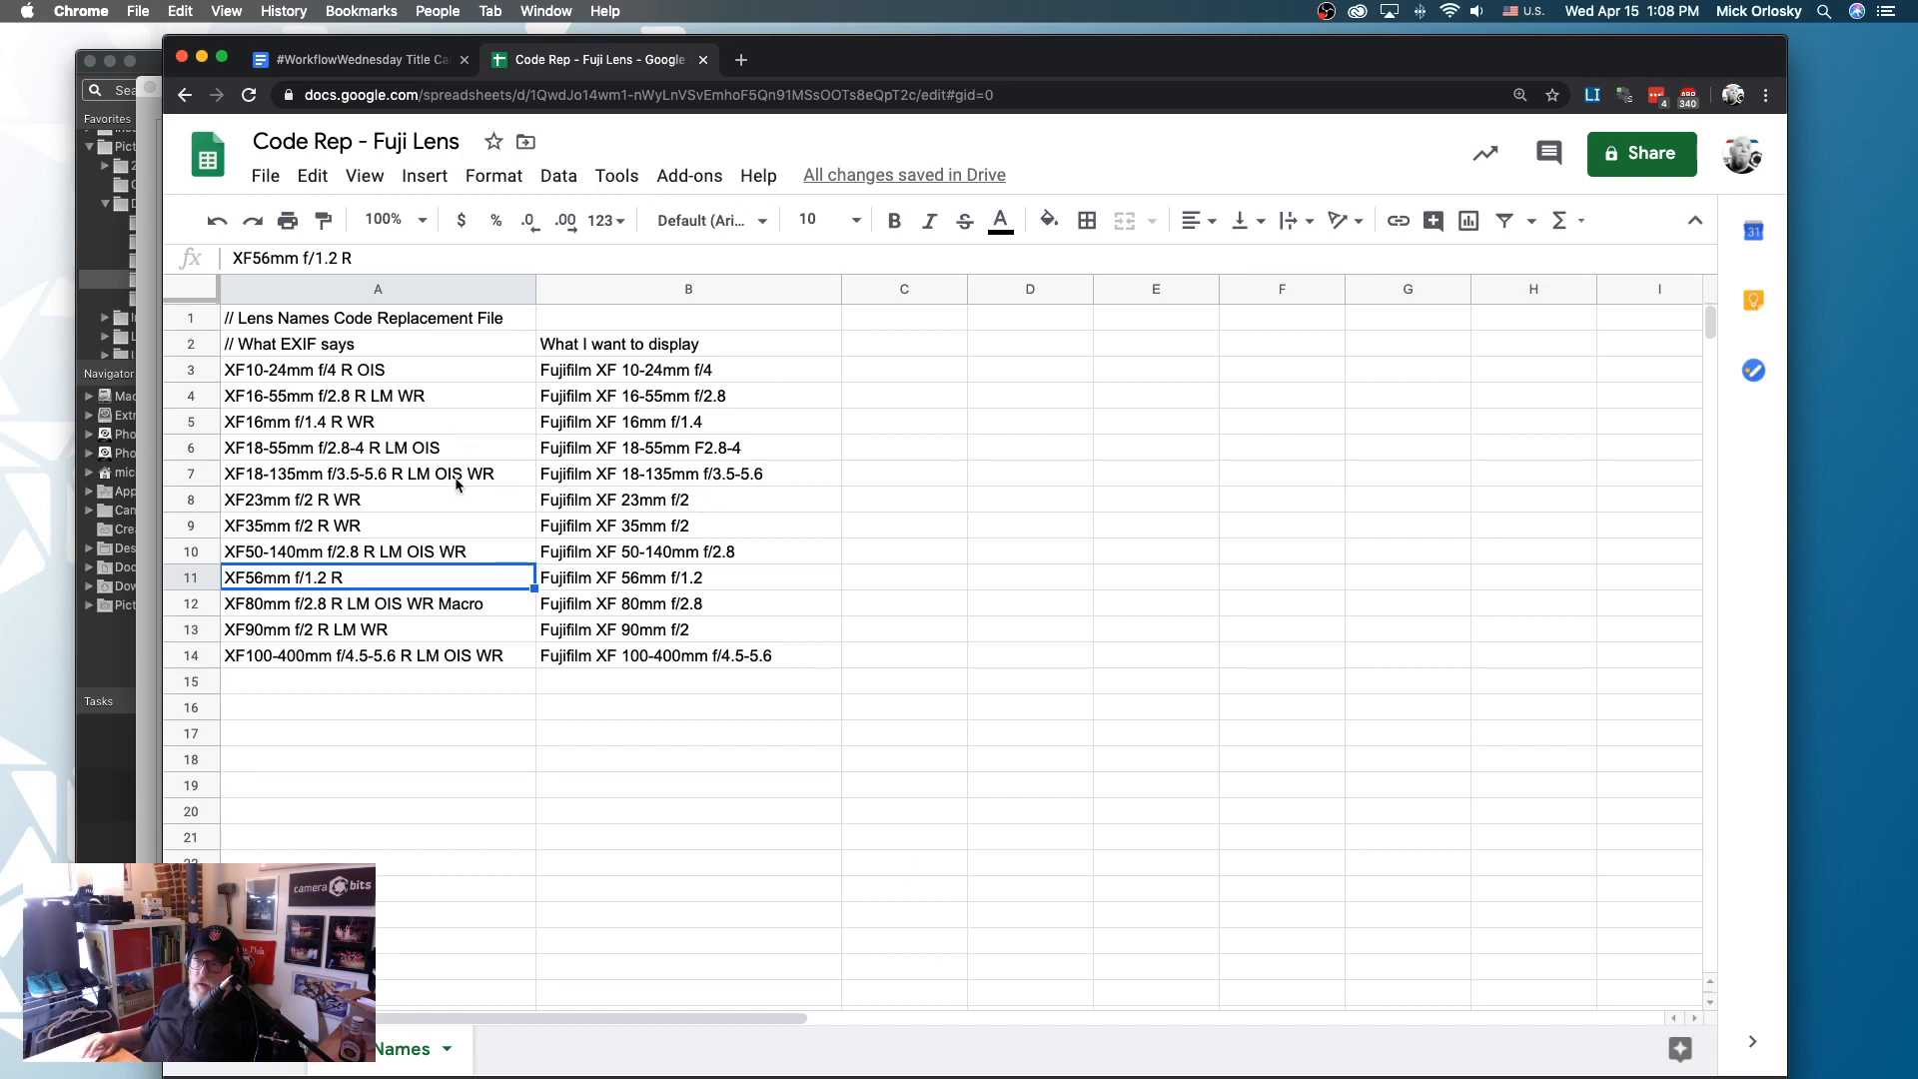
- In the Google Sheets lens list, enter code tb12 in A15 and the replacement text TAMPABAY QBVTOM BRADY in B15
{"action": "left_click", "coordinate": [438, 552]}
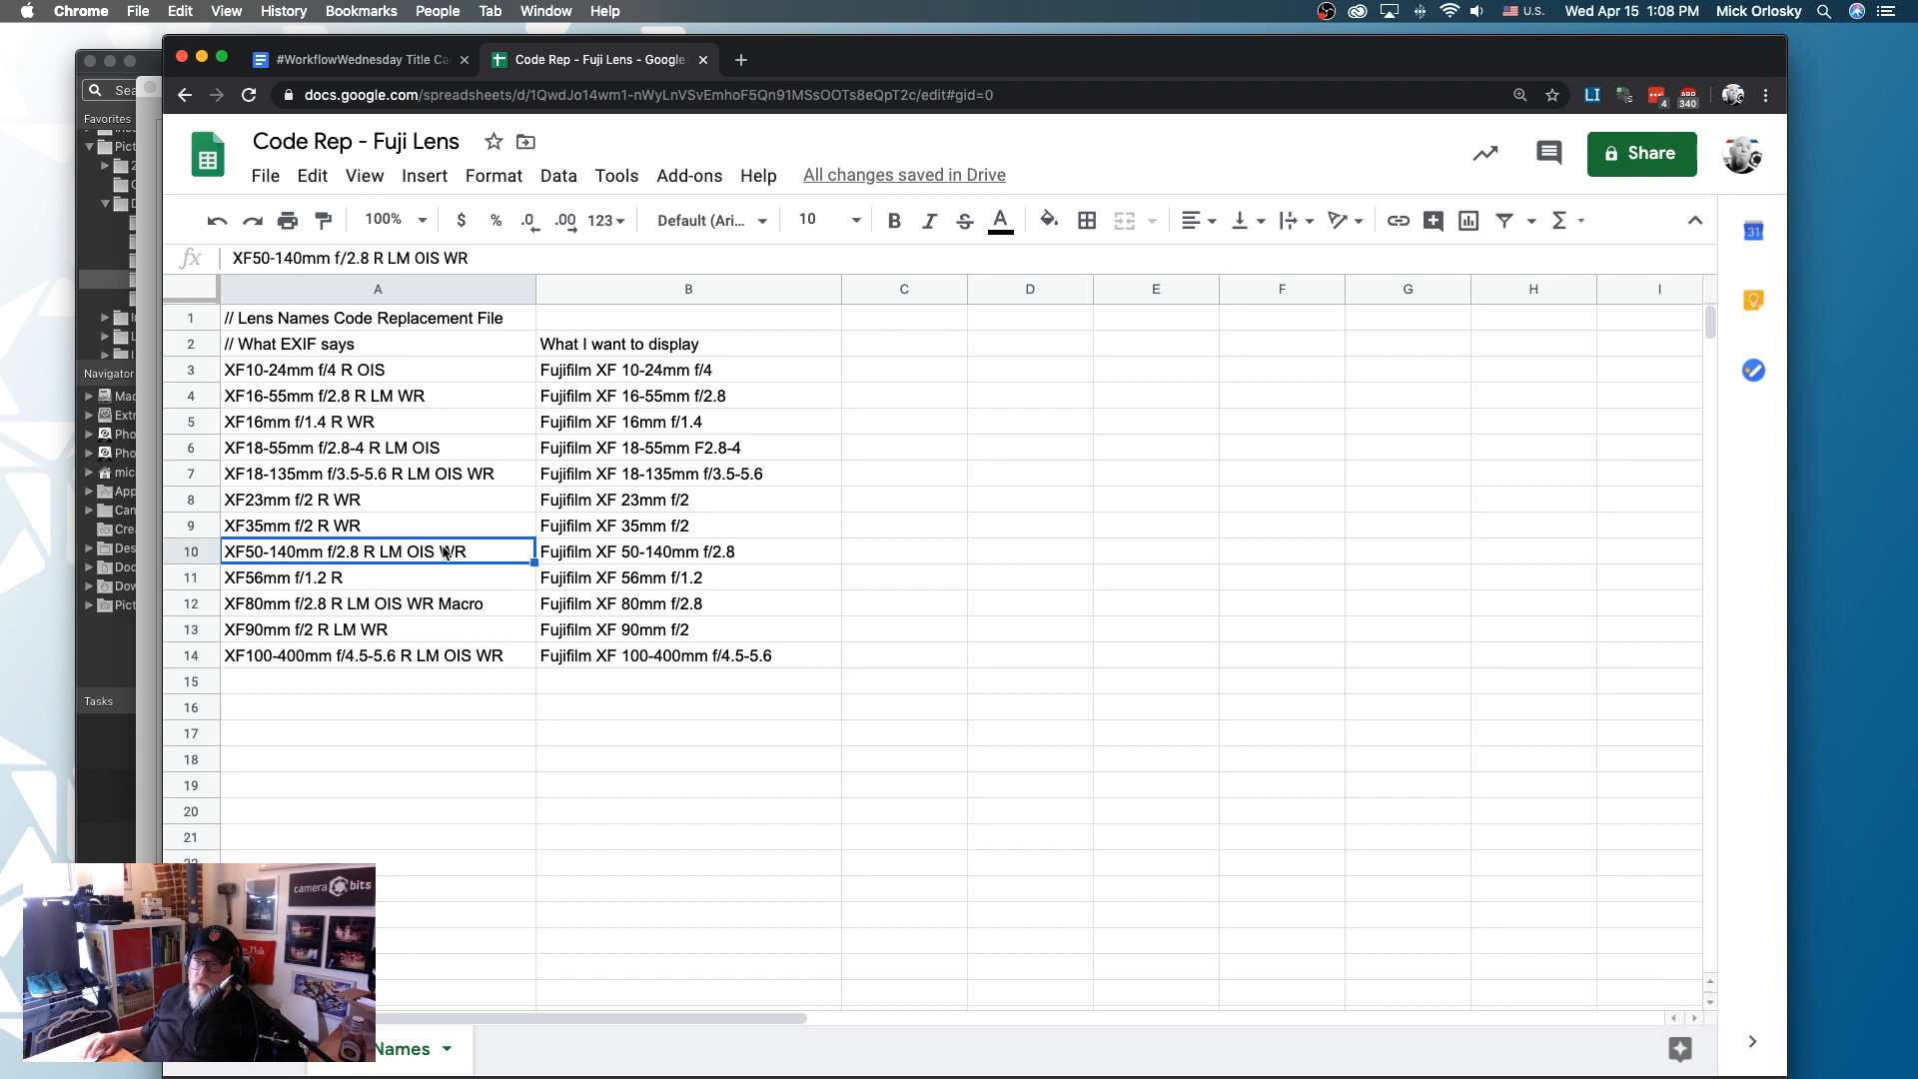
{"action": "left_click", "coordinate": [429, 681]}
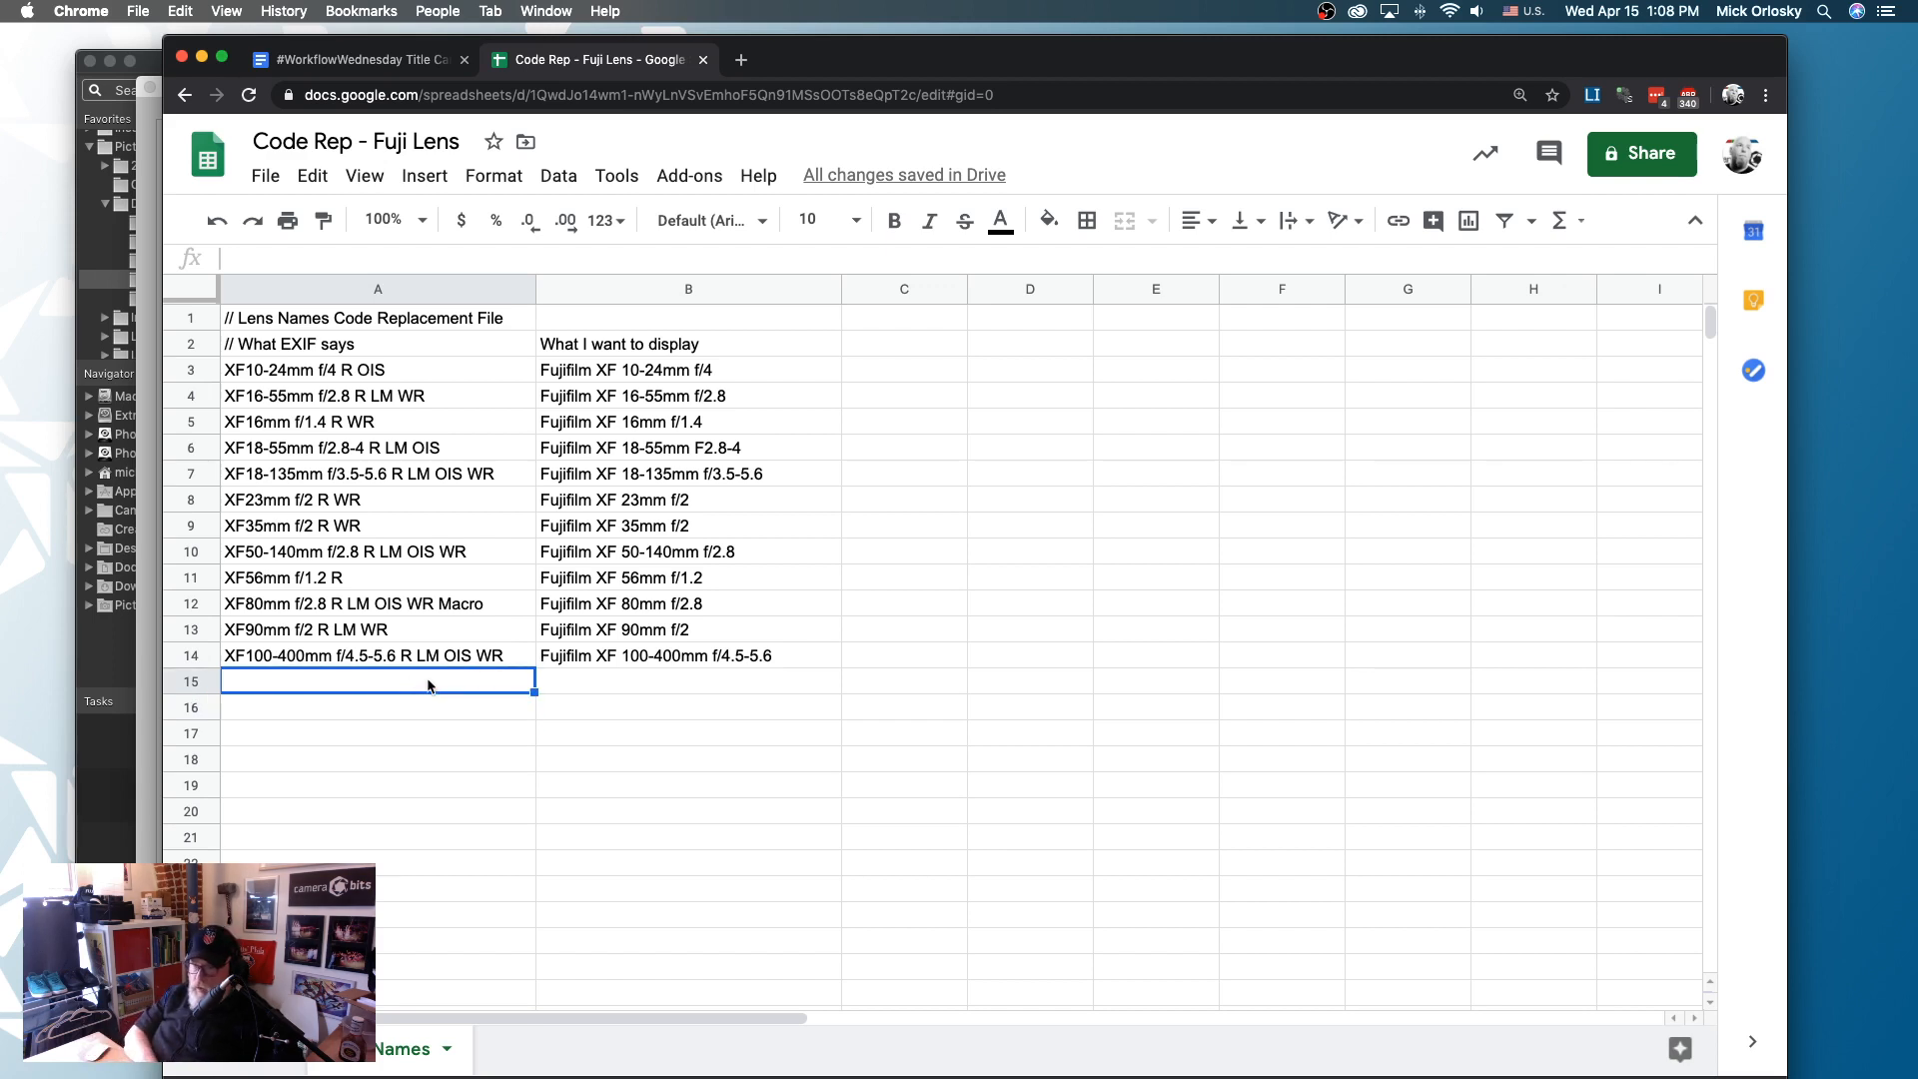
{"action": "type", "text": "tb12"}
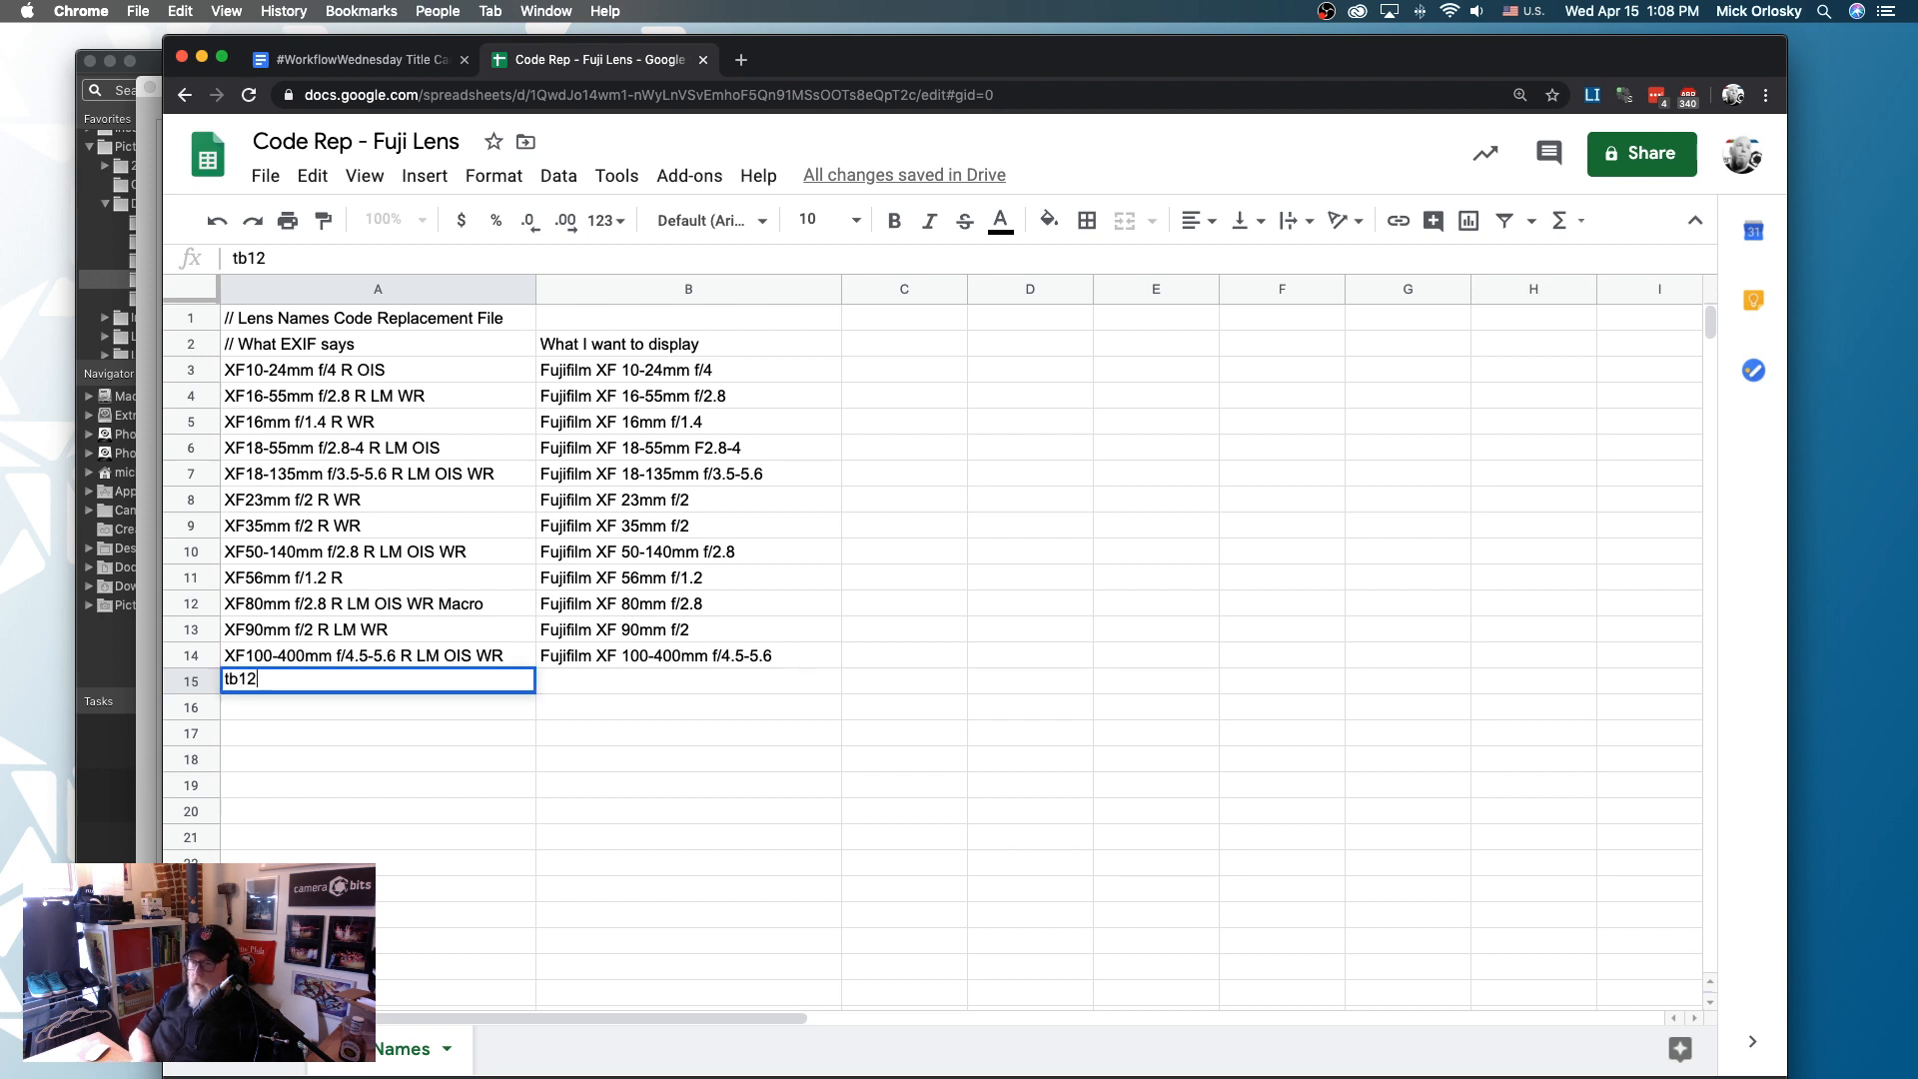
{"action": "key", "text": "Tab"}
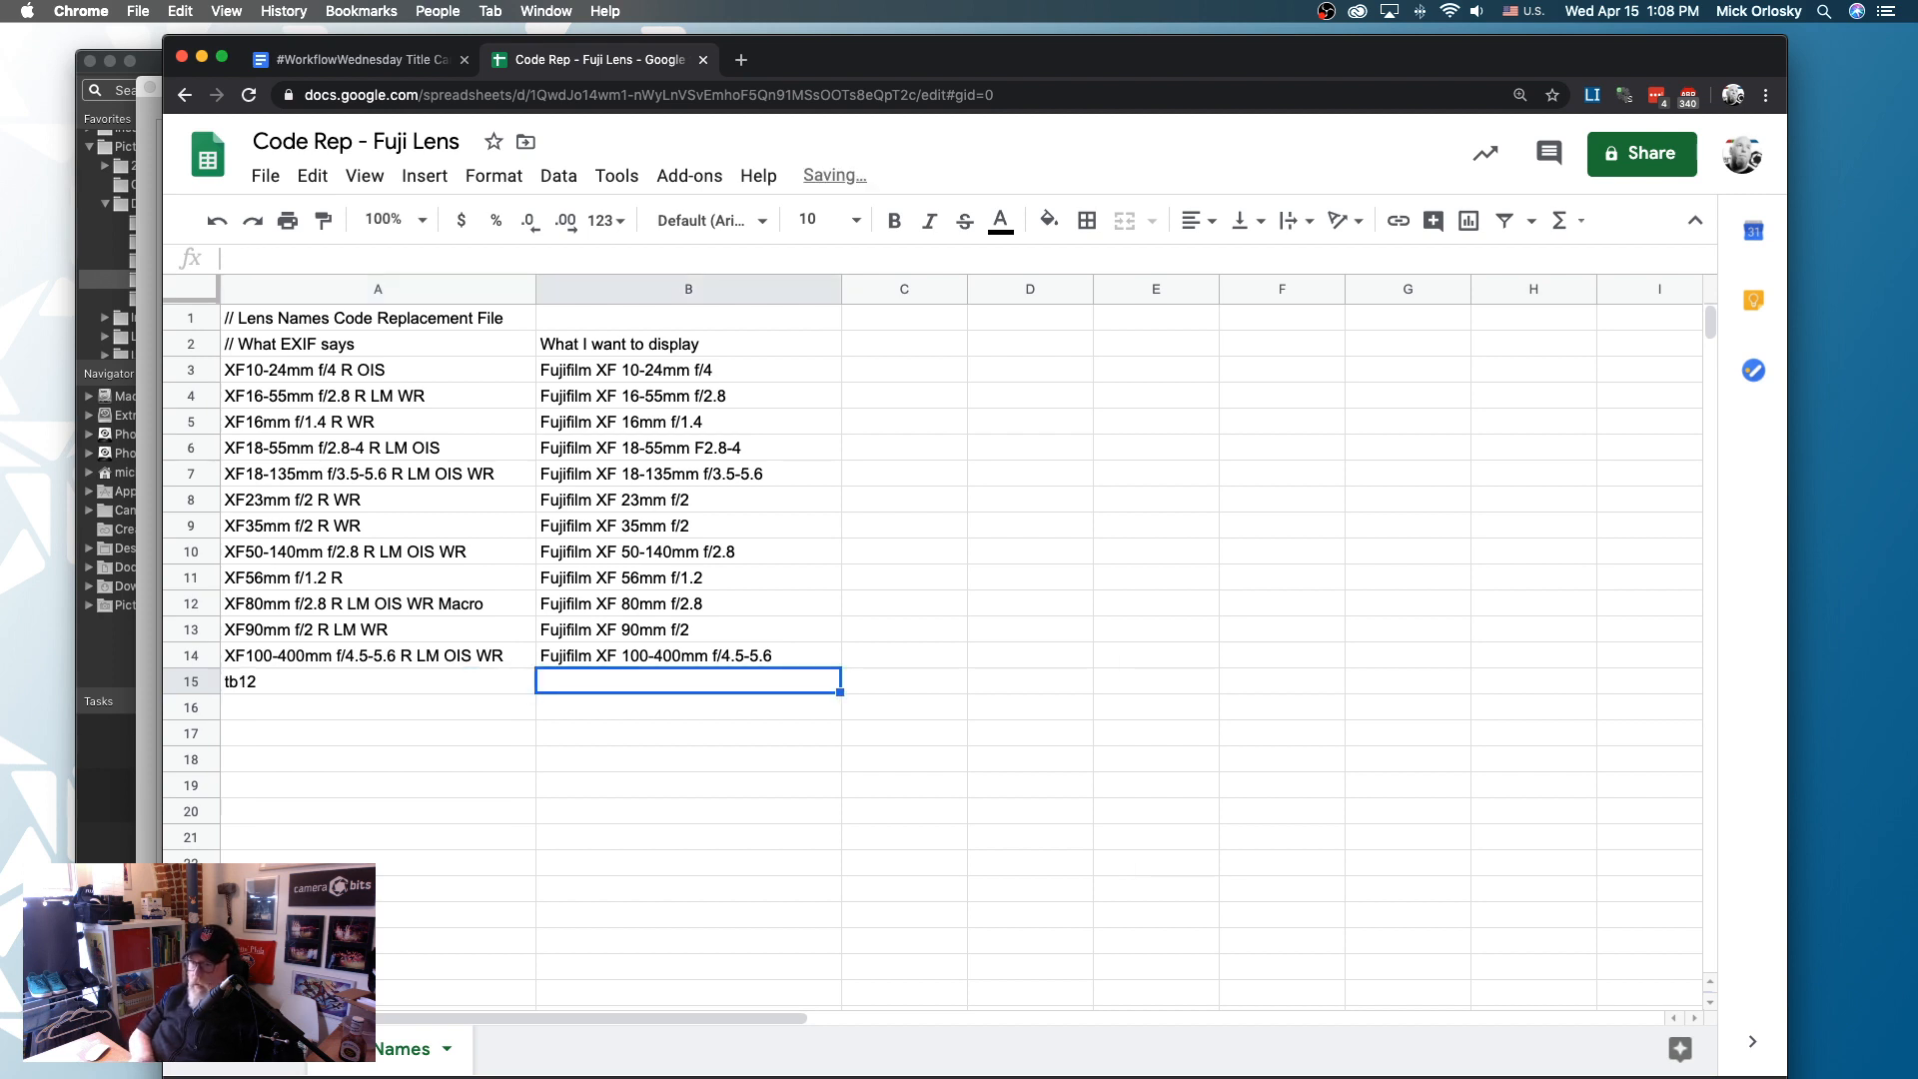
{"action": "type", "text": "T"}
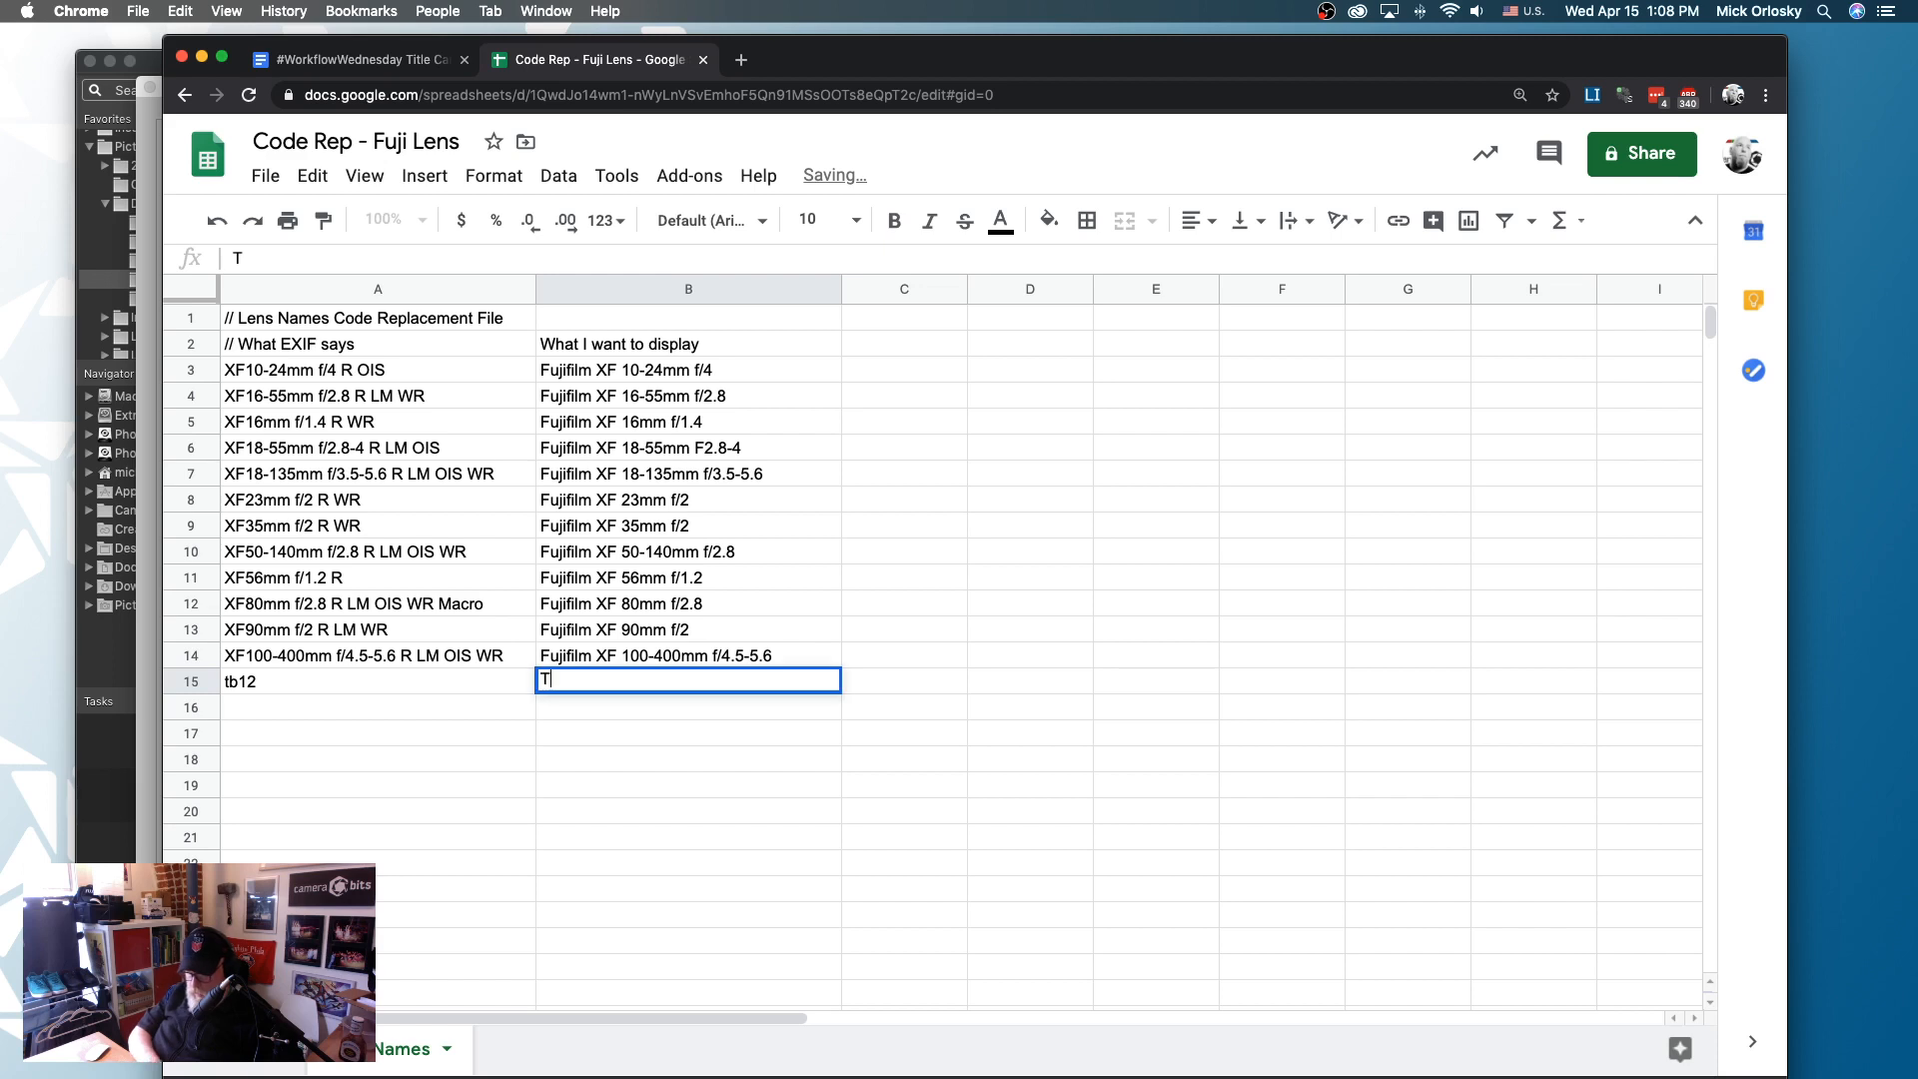
{"action": "type", "text": "AMPABAY QBVTOM BRADY"}
- Correct the replacement text in B15 to TAMPA BAY QB TOM BRADY
{"action": "left_click", "coordinate": [377, 682]}
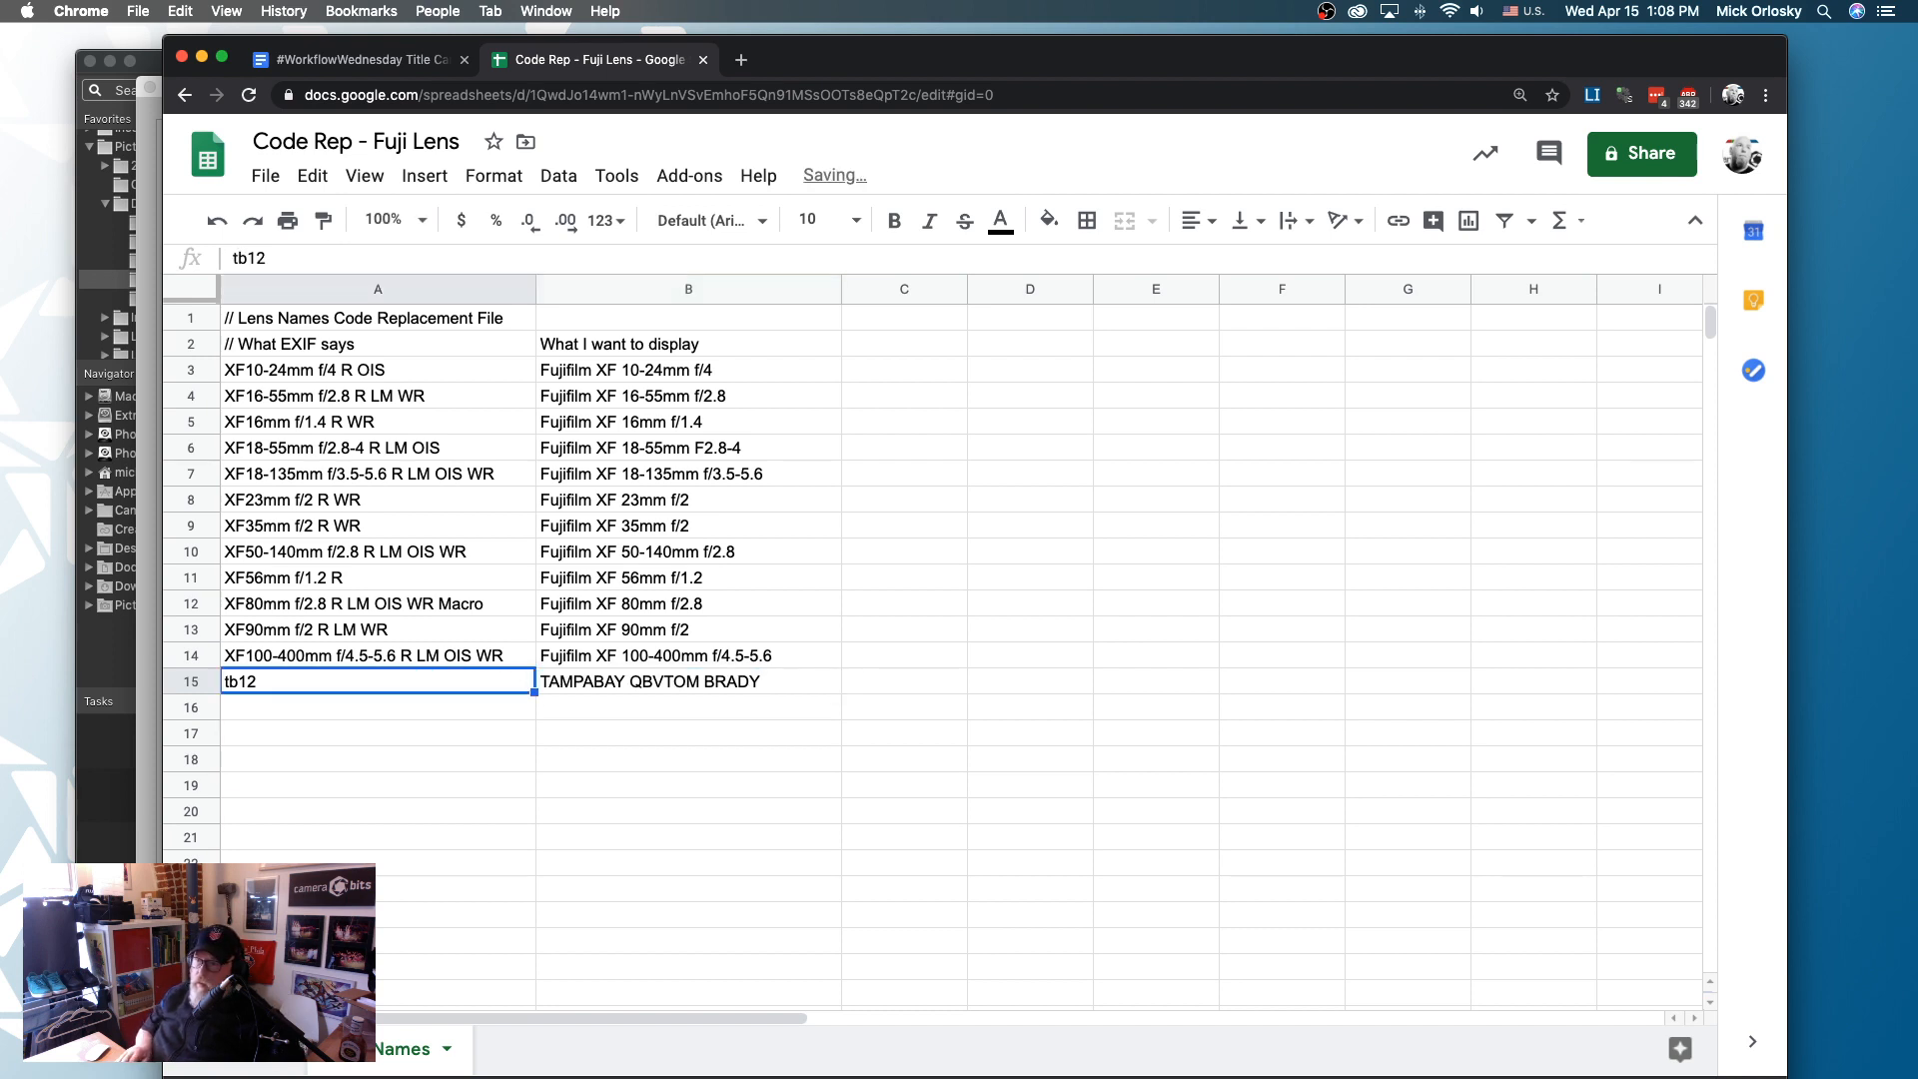
{"action": "left_click", "coordinate": [670, 686]}
{"action": "double_click", "coordinate": [671, 685]}
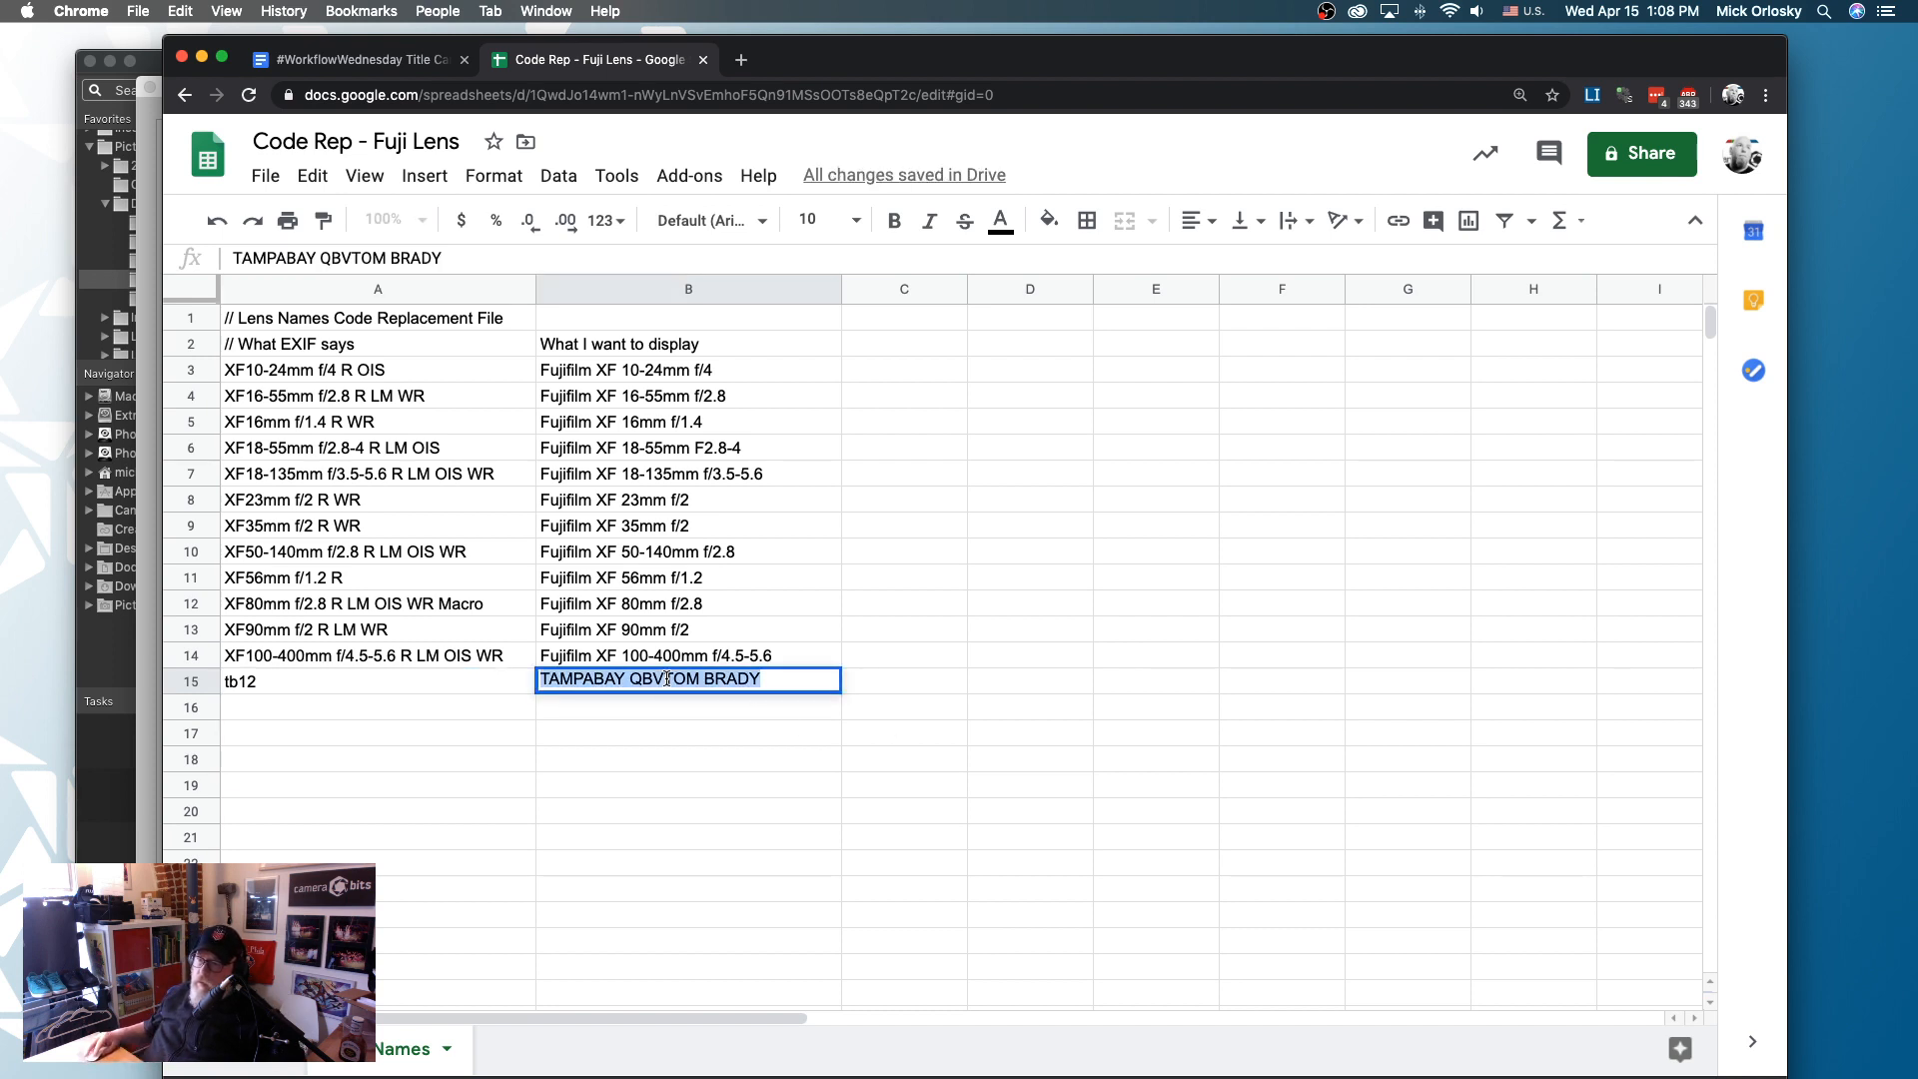
{"action": "left_click", "coordinate": [750, 681]}
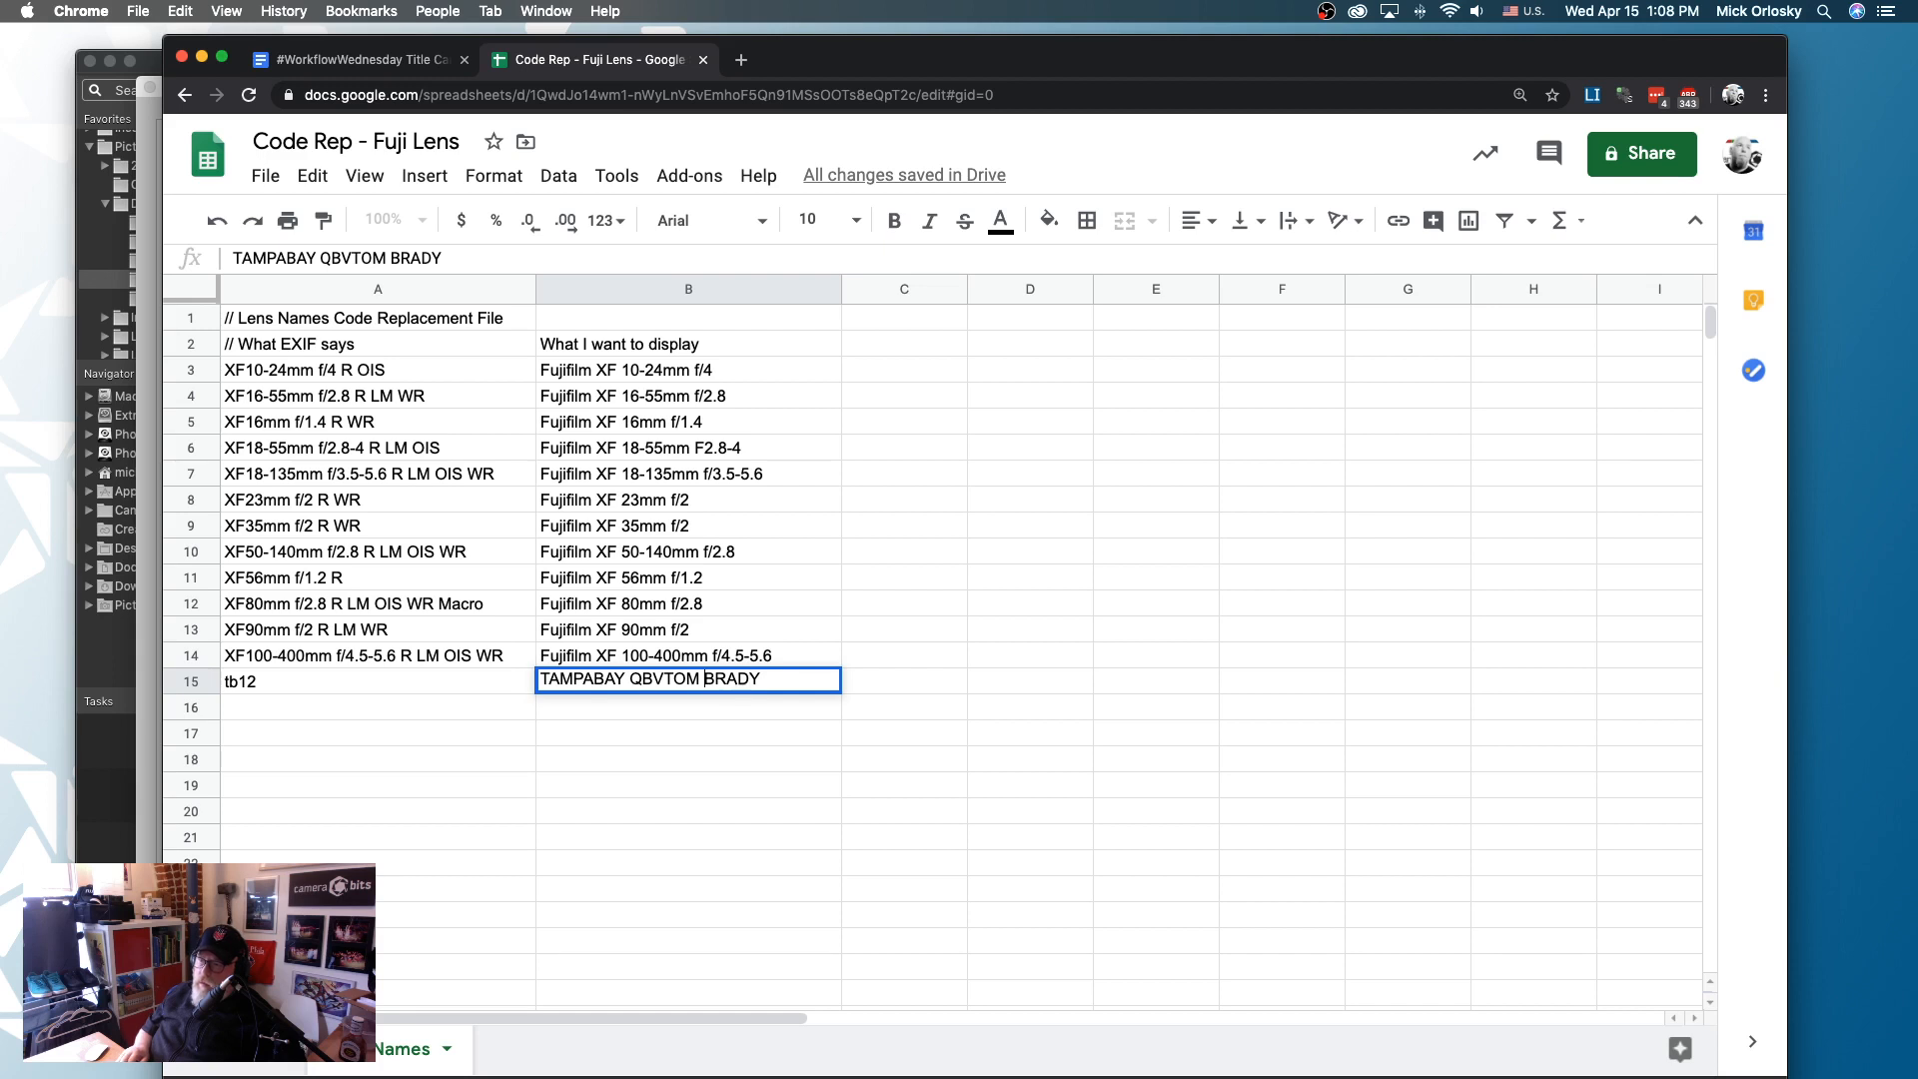
{"action": "key", "text": "BackSpace"}
{"action": "left_click", "coordinate": [597, 681]}
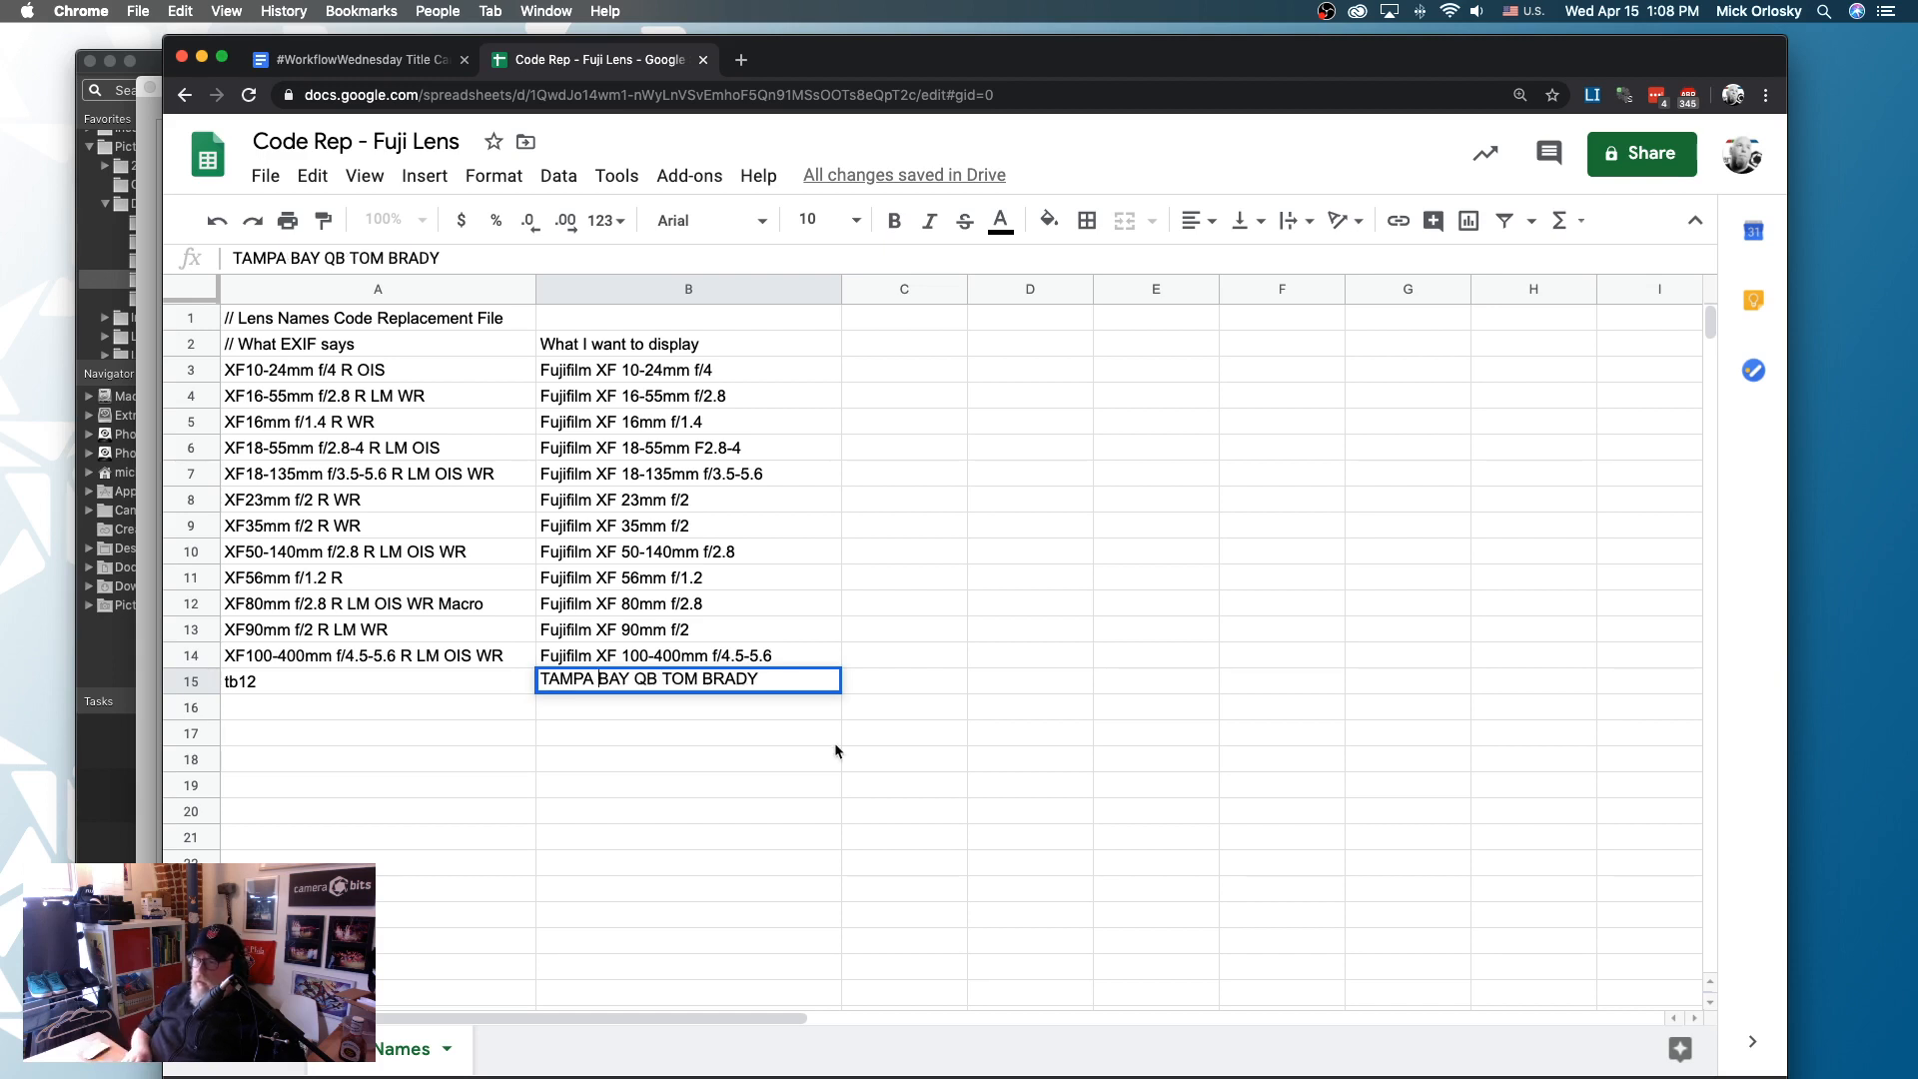
{"action": "key", "text": "Return"}
- Download the current sheet as tab-separated values (.tsv)
{"action": "left_click", "coordinate": [266, 176]}
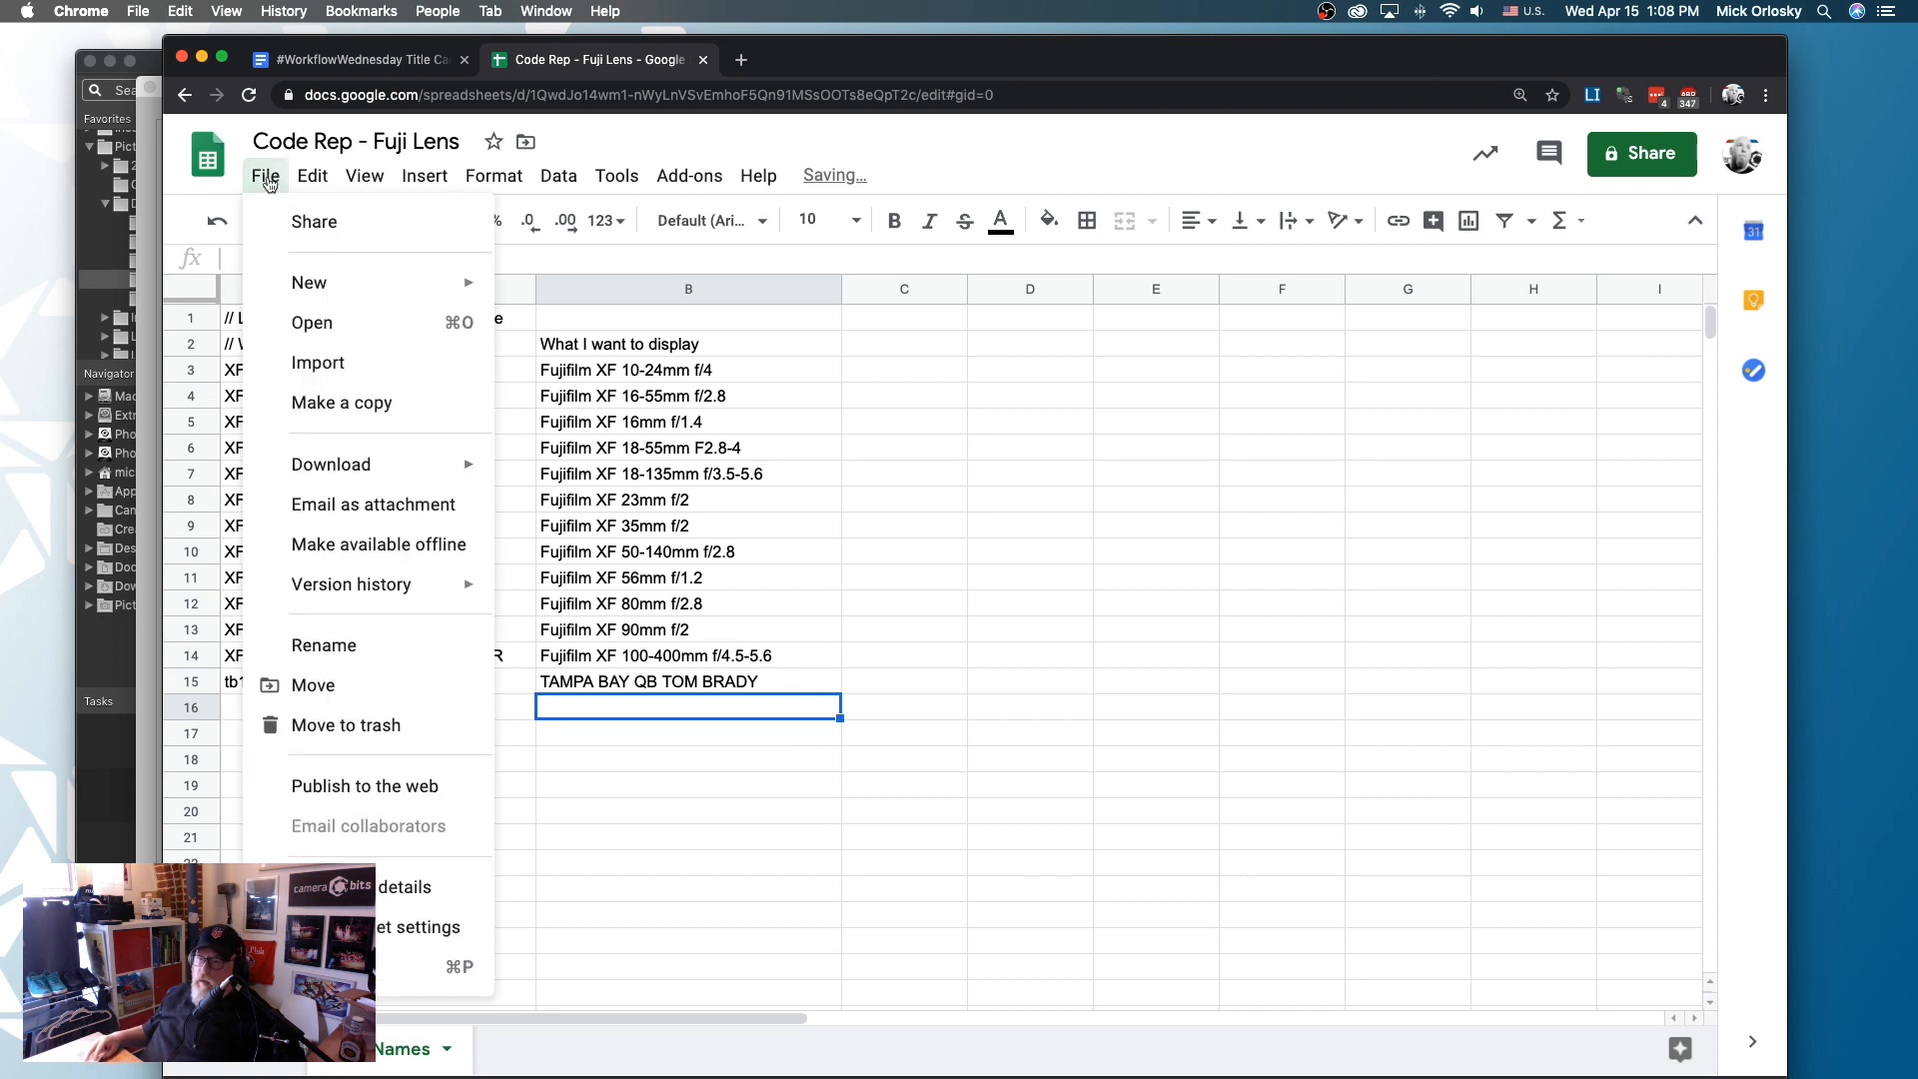
{"action": "mouse_move", "coordinate": [377, 466]}
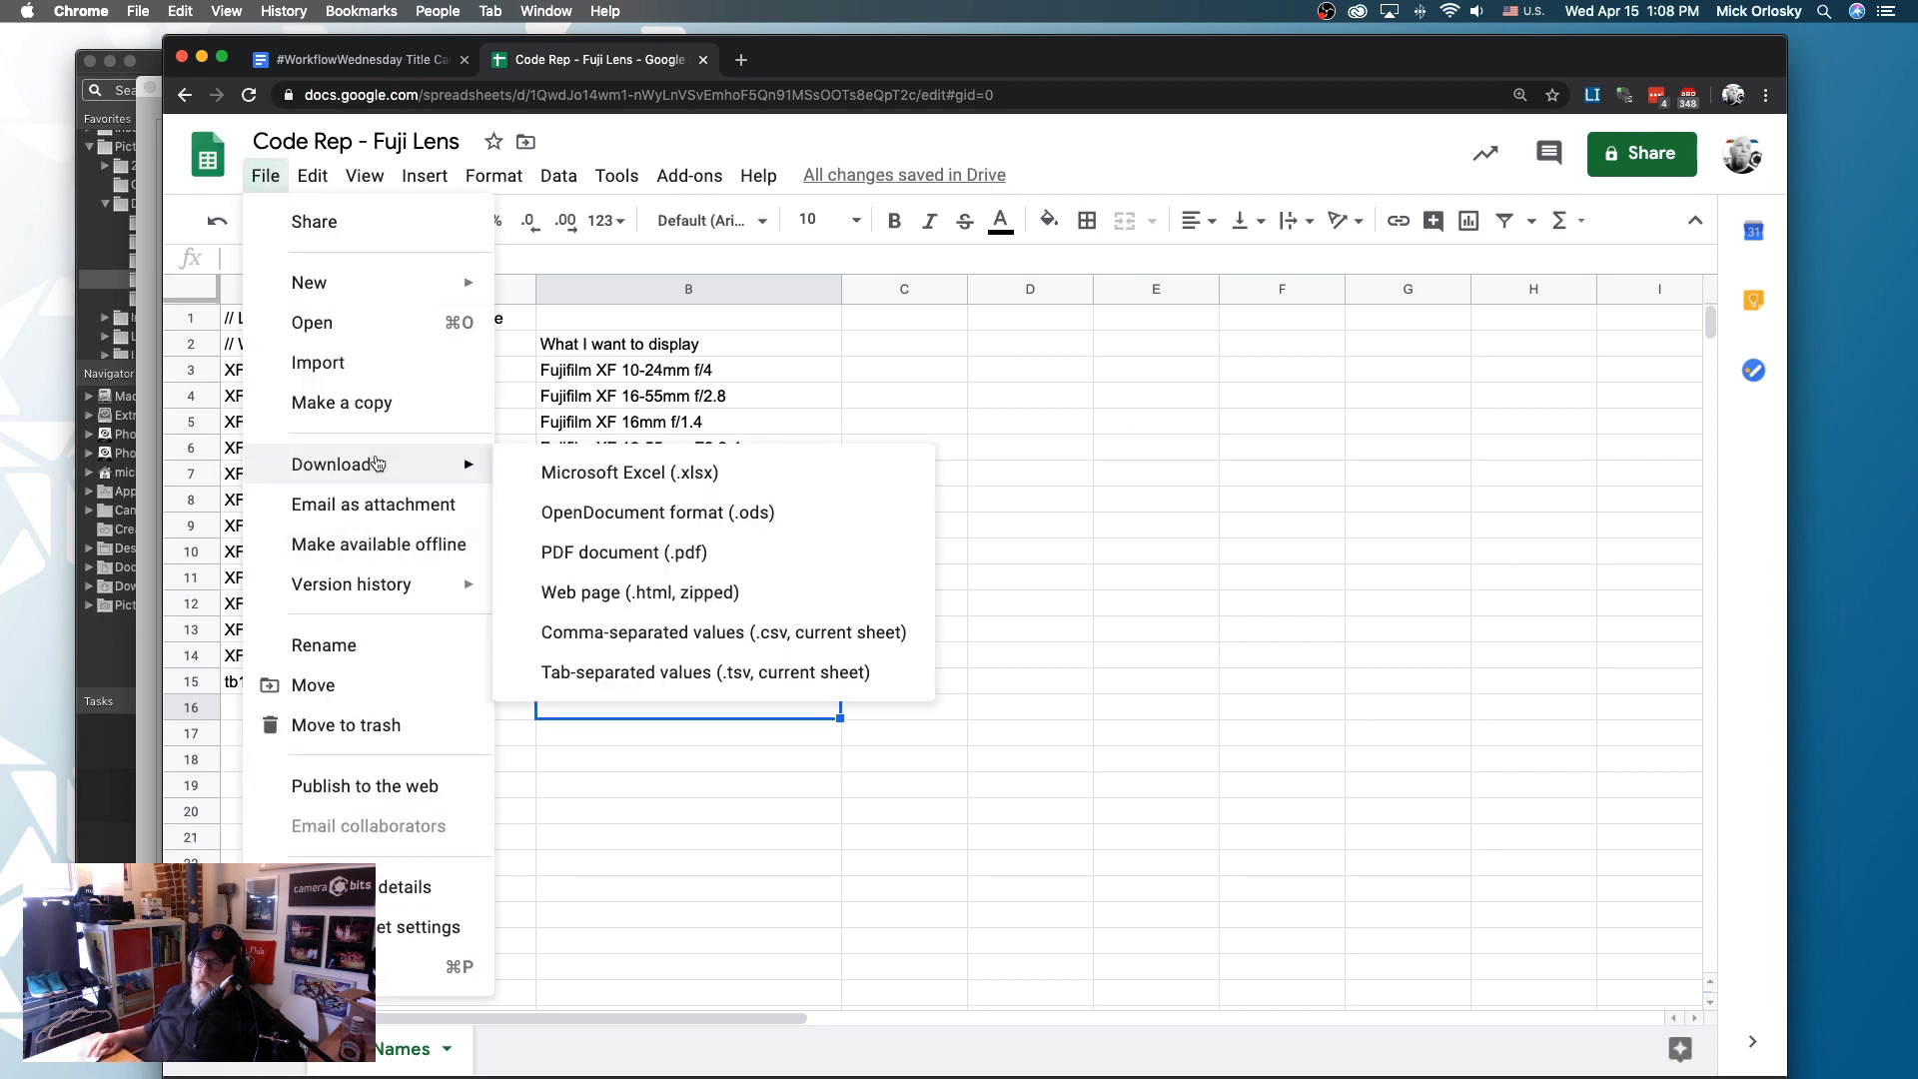
{"action": "left_click", "coordinate": [691, 674]}
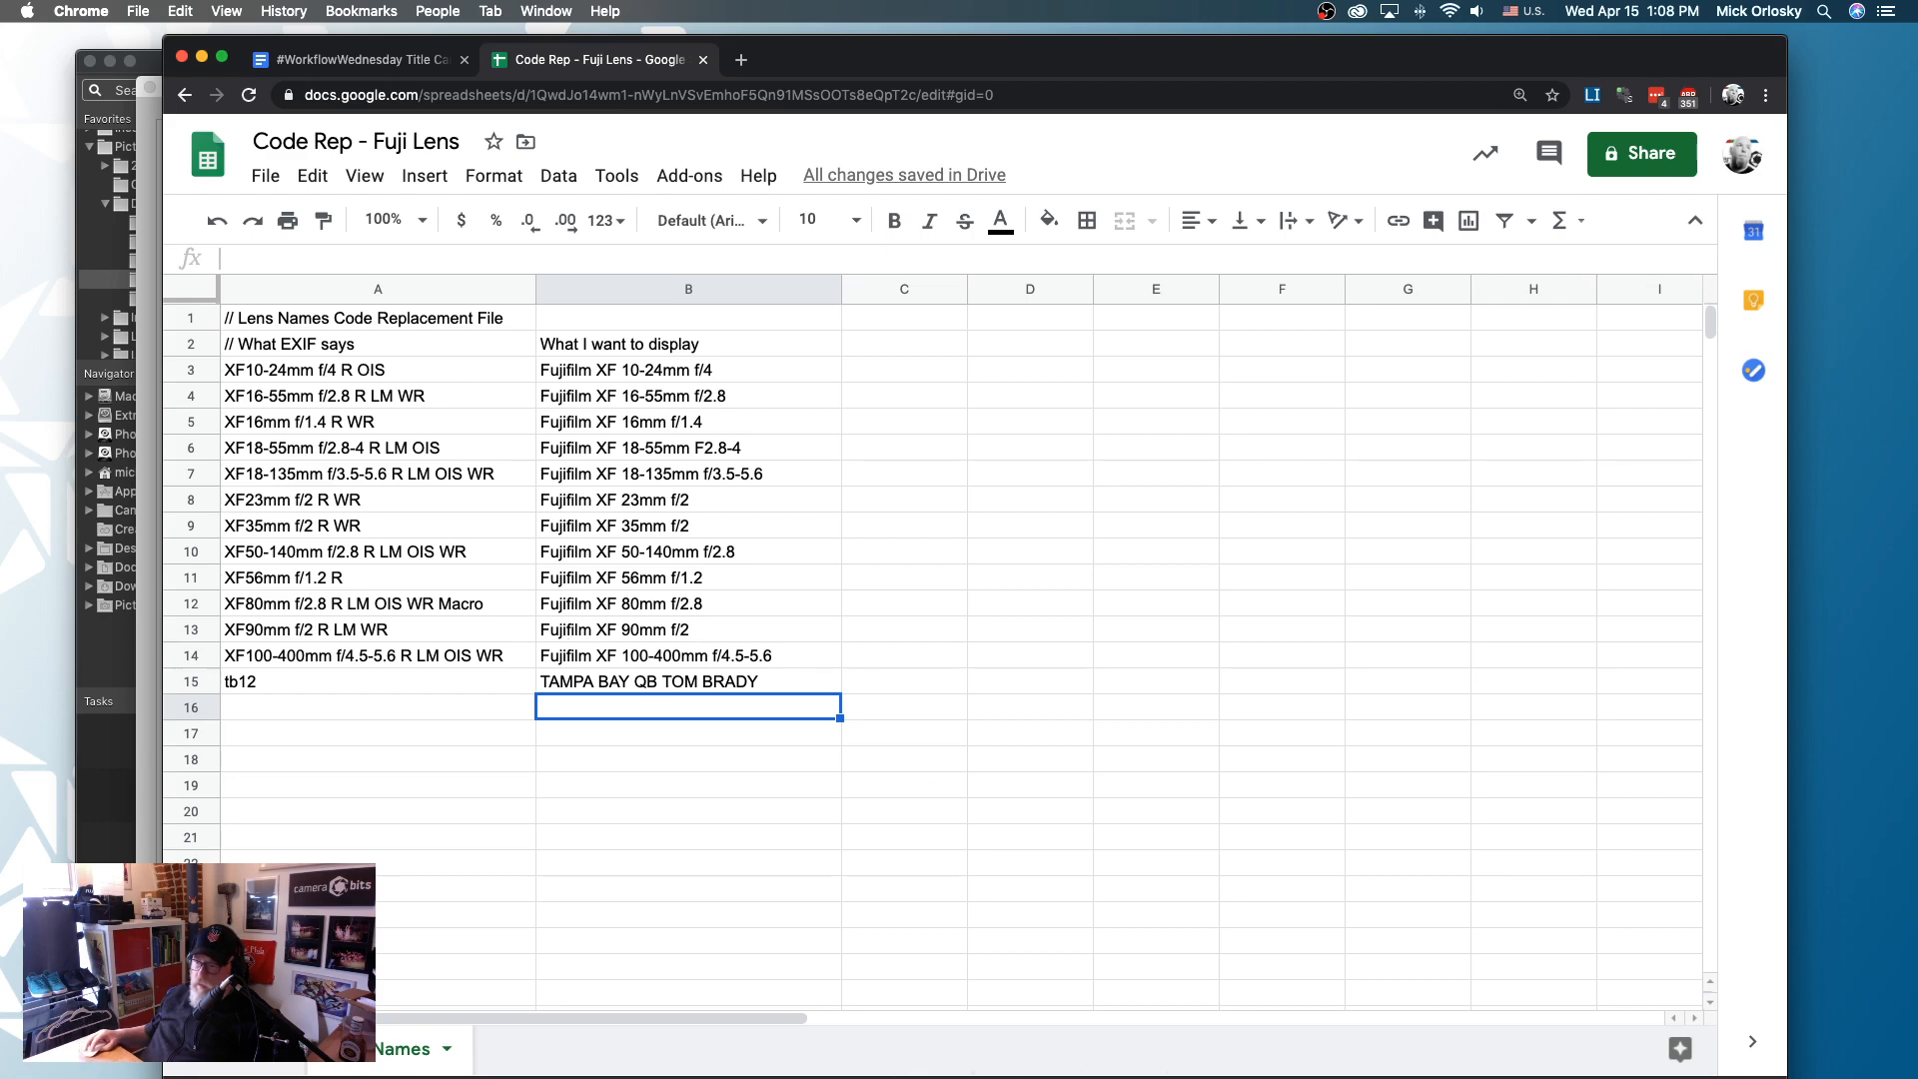
- Switch to Photo Mechanic 6 and cancel the open metadata dialog
{"action": "key", "text": "super+Tab"}
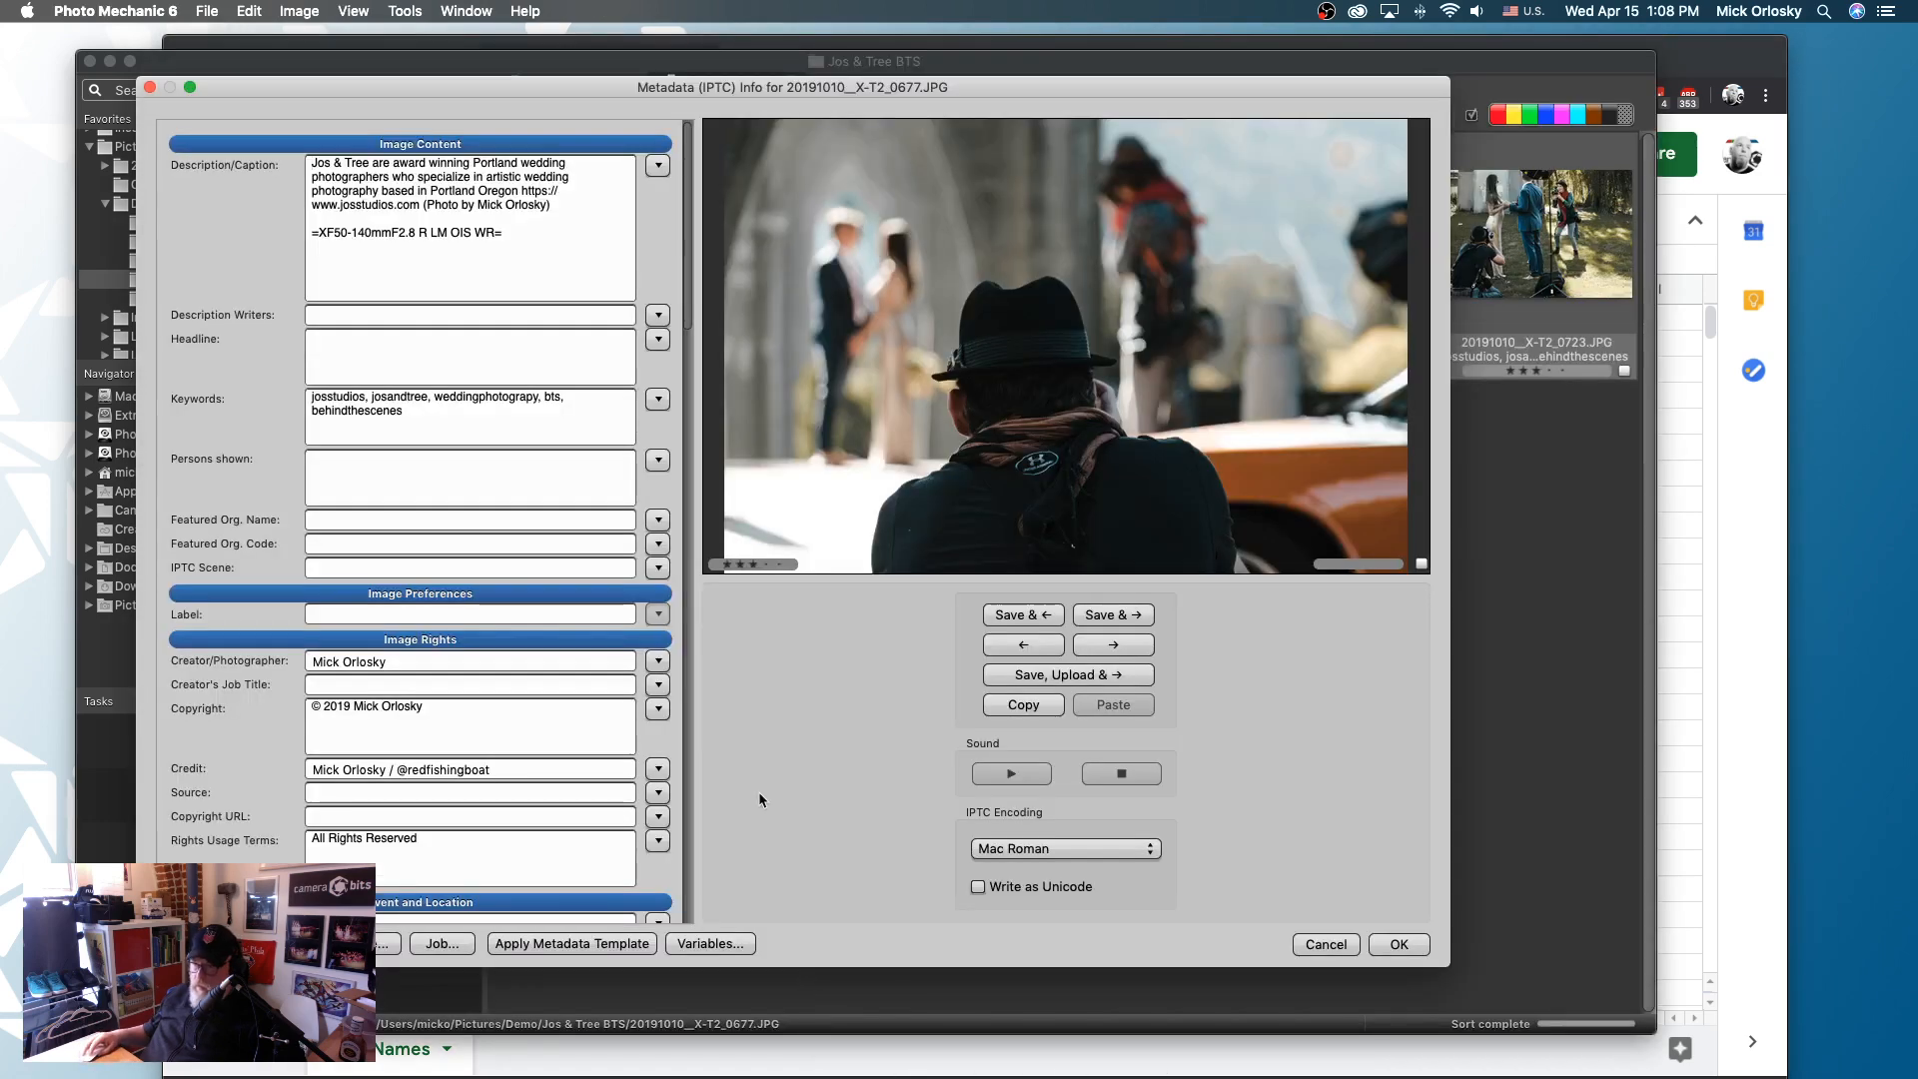
{"action": "left_click", "coordinate": [1328, 939]}
{"action": "key", "text": "super+comma"}
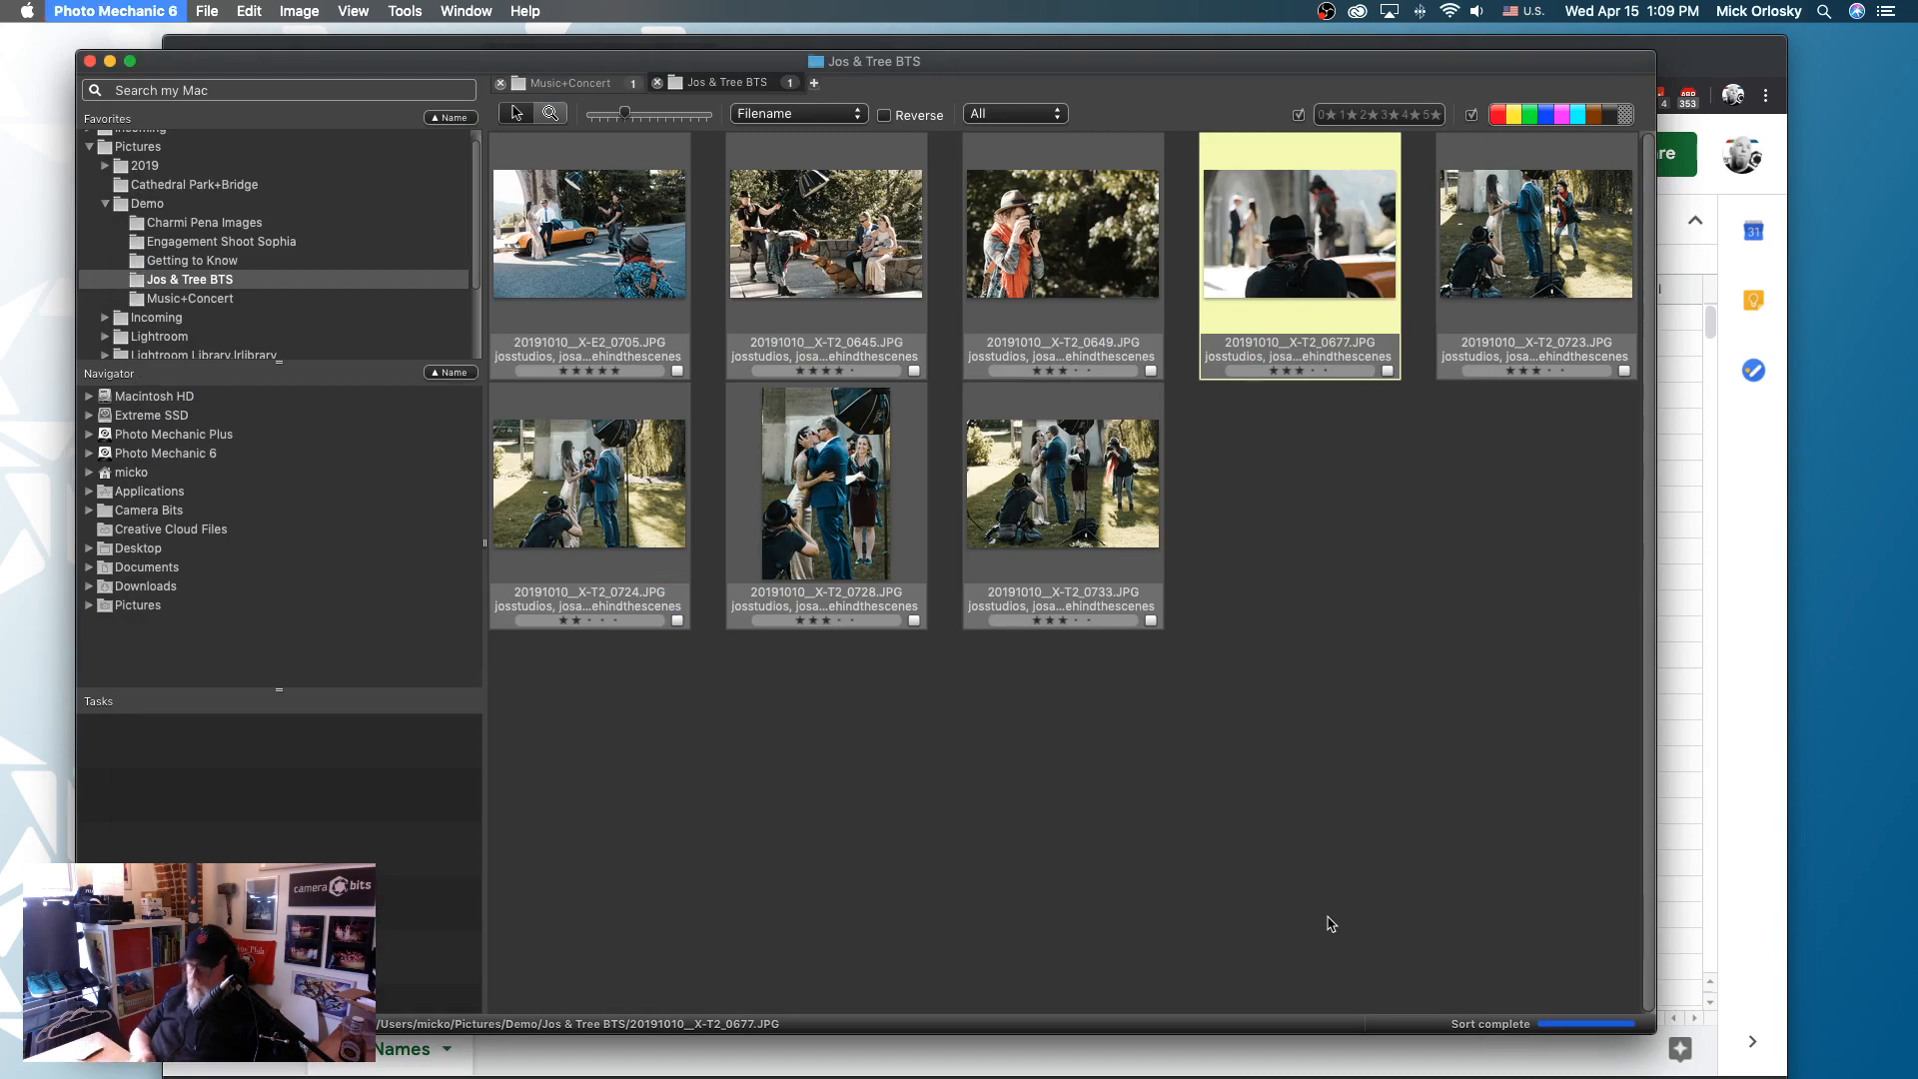
{"action": "left_click", "coordinate": [490, 224]}
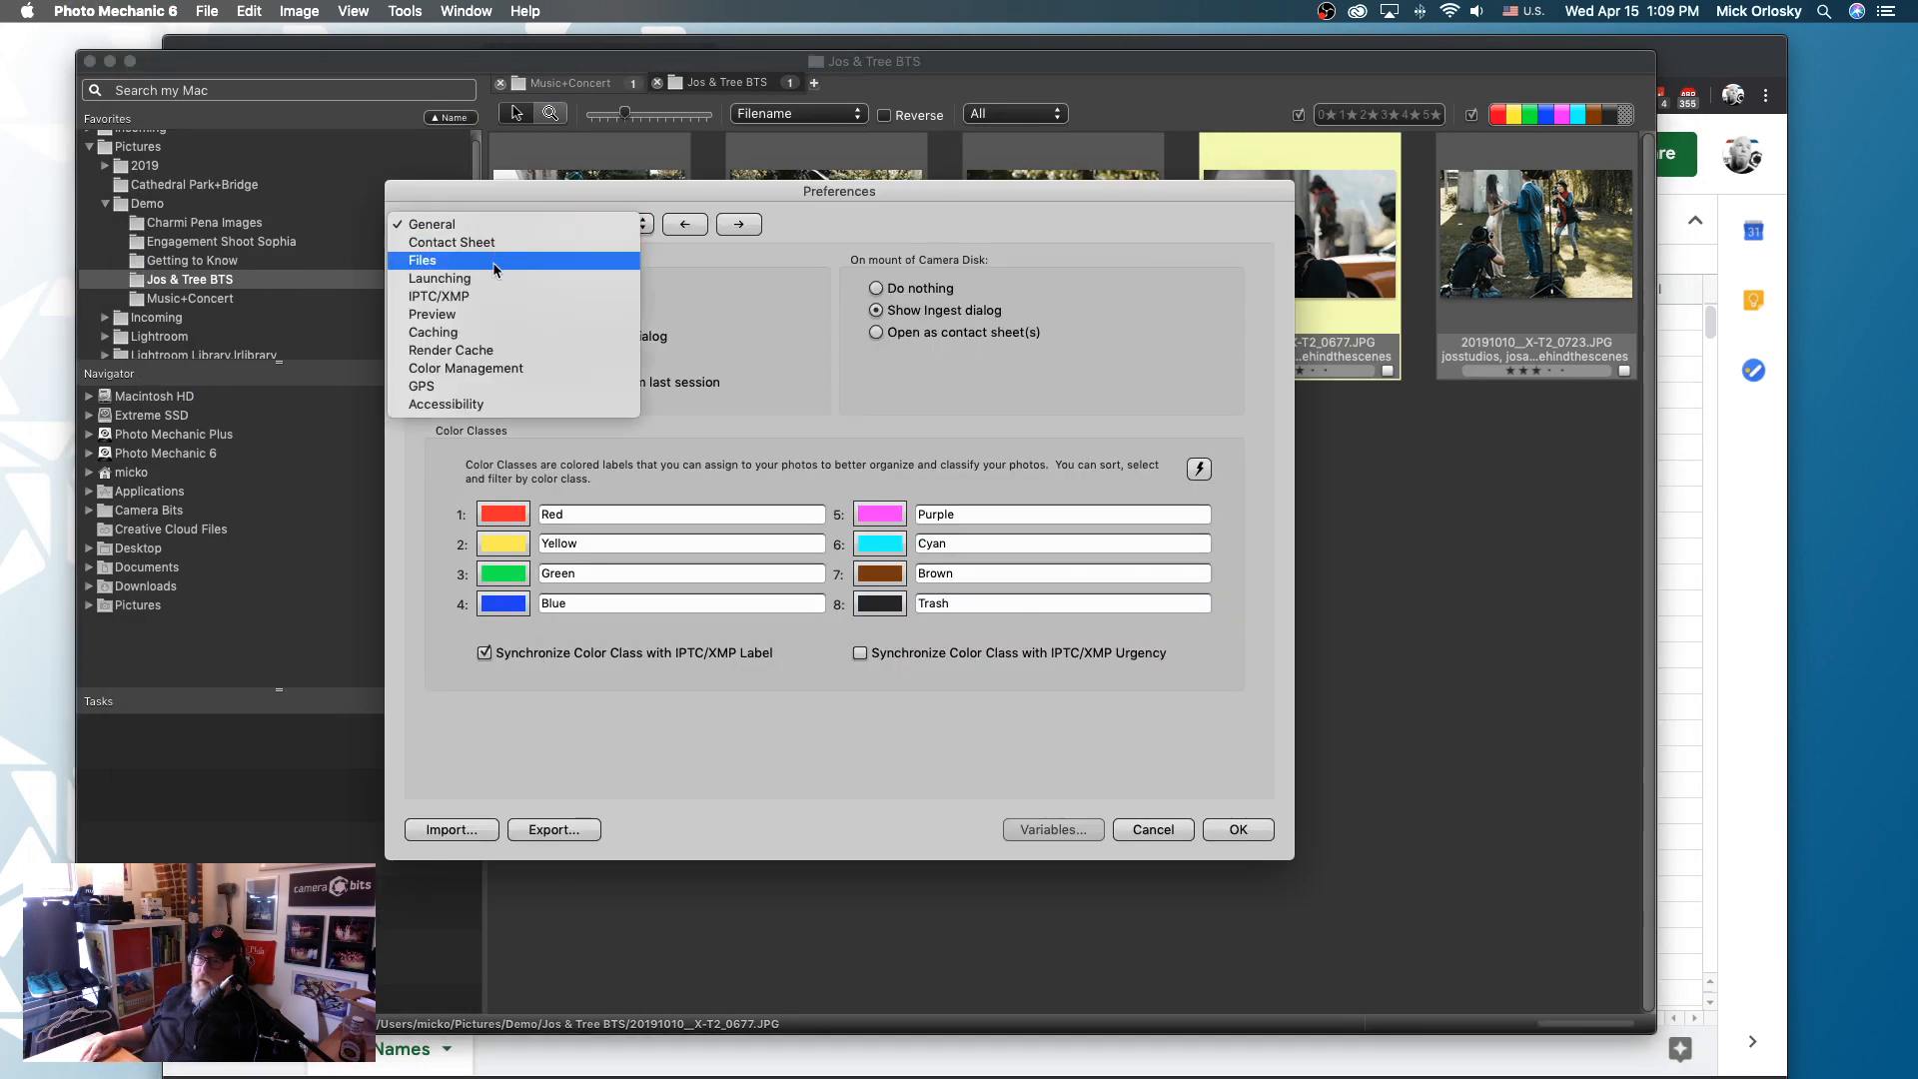
{"action": "left_click", "coordinate": [603, 228]}
{"action": "key", "text": "Escape"}
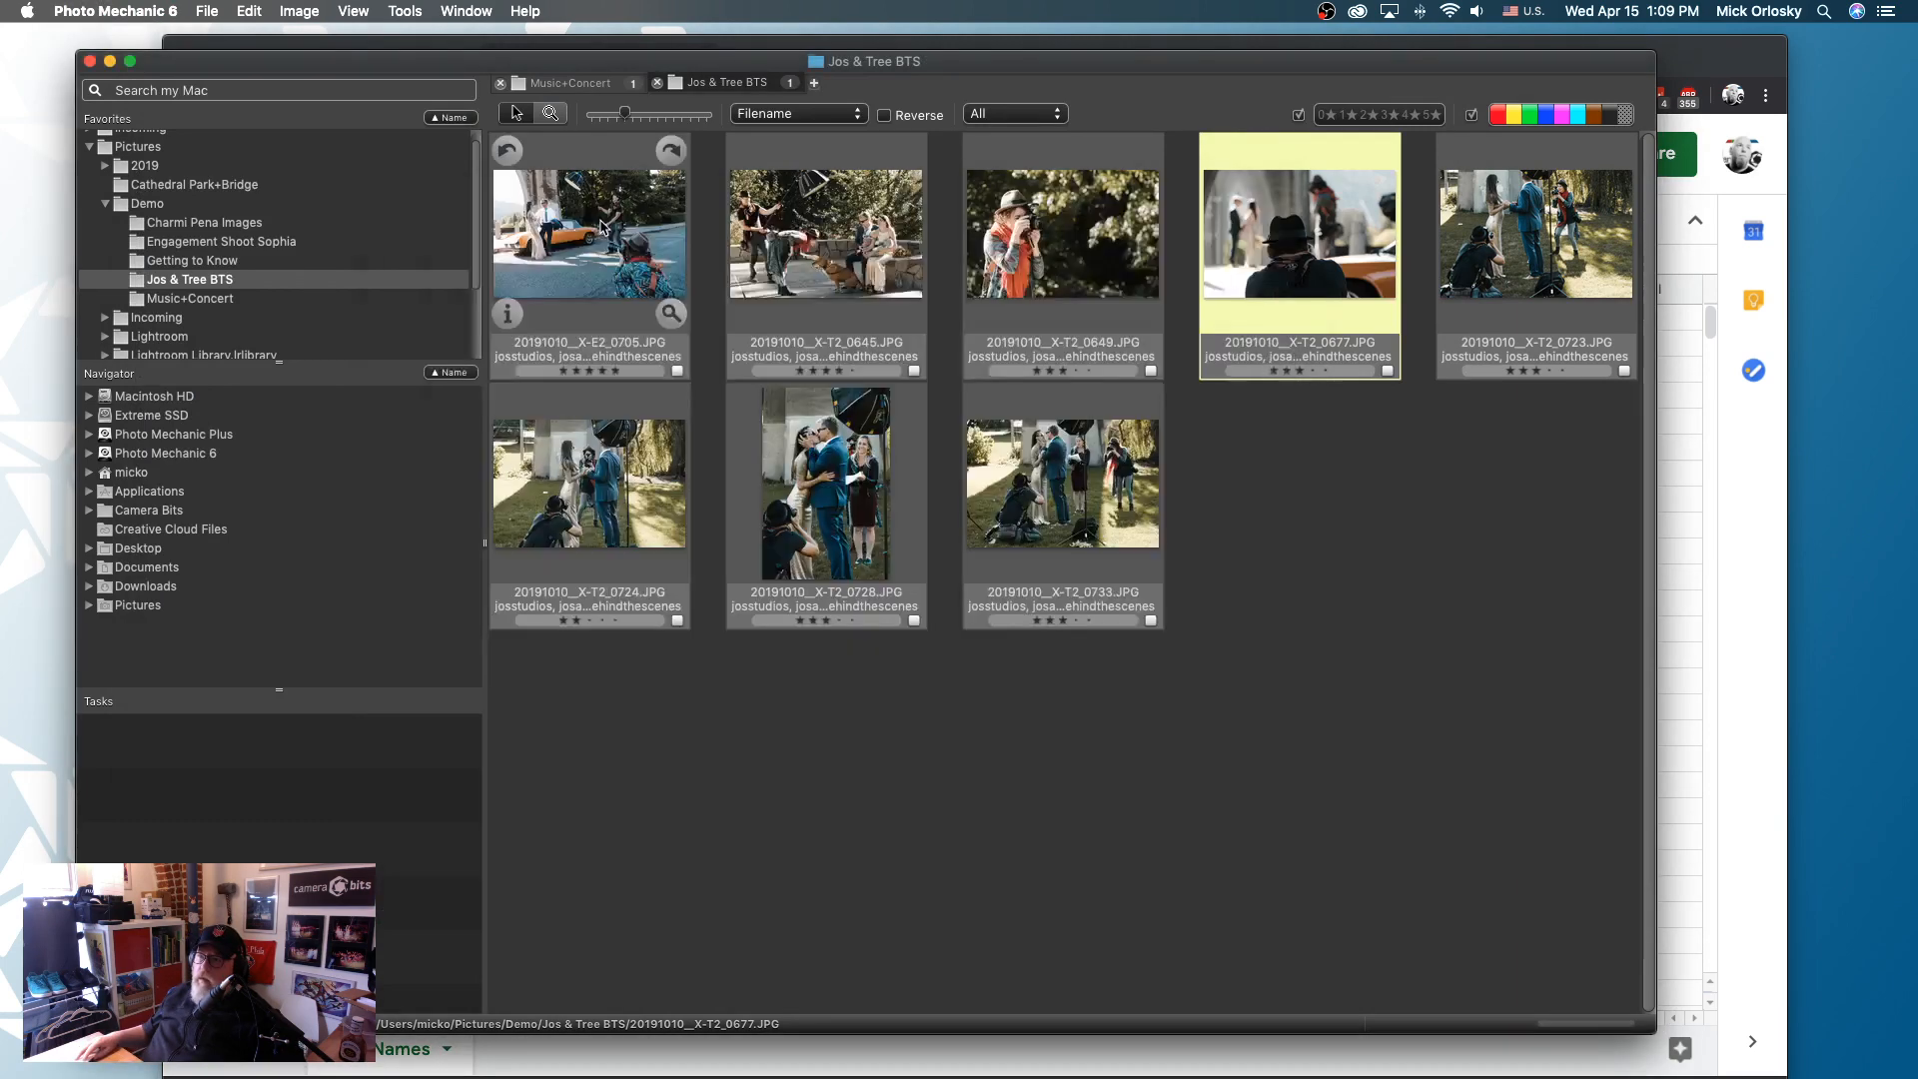
- Add Code Rep - Fuji Lens - Lens Names.tsv from PM Parts once more as a code replacement file and accept the settings
{"action": "left_click", "coordinate": [207, 11]}
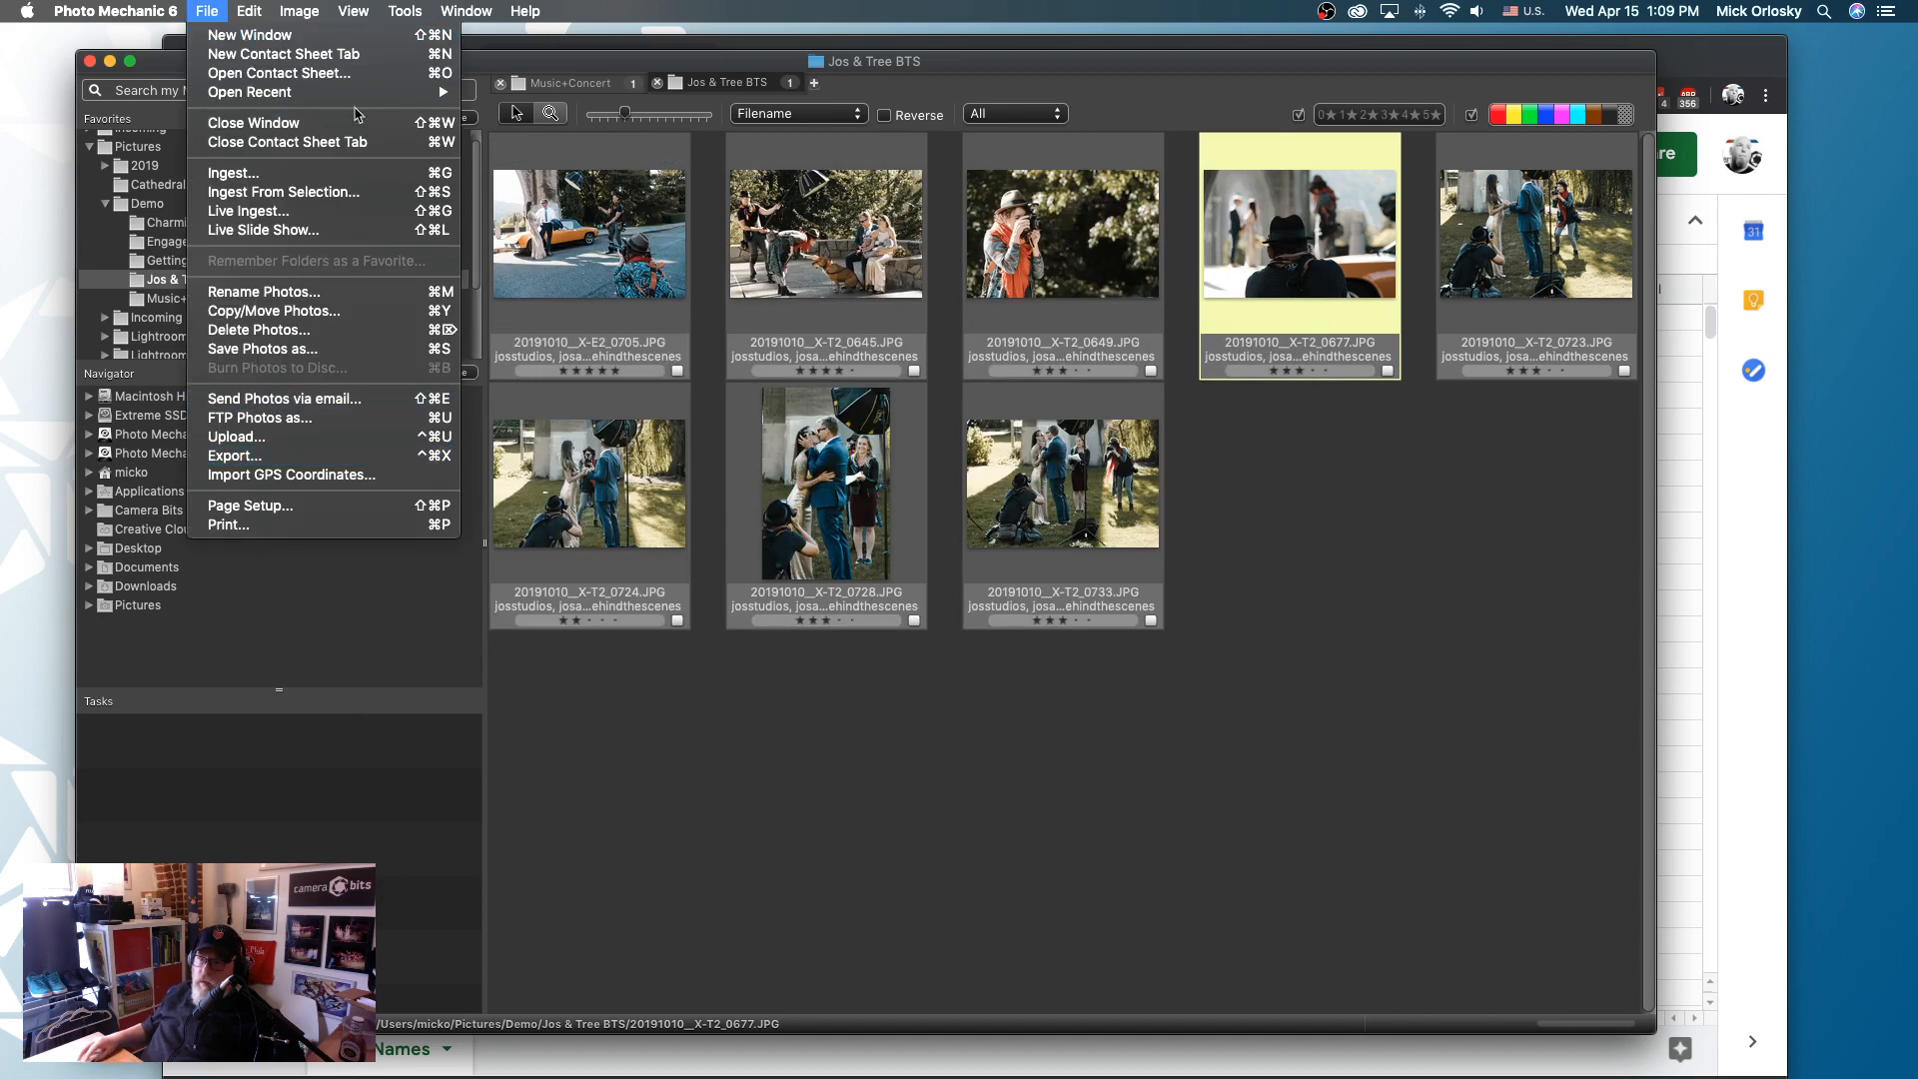
{"action": "mouse_move", "coordinate": [250, 11]}
{"action": "mouse_move", "coordinate": [374, 611]}
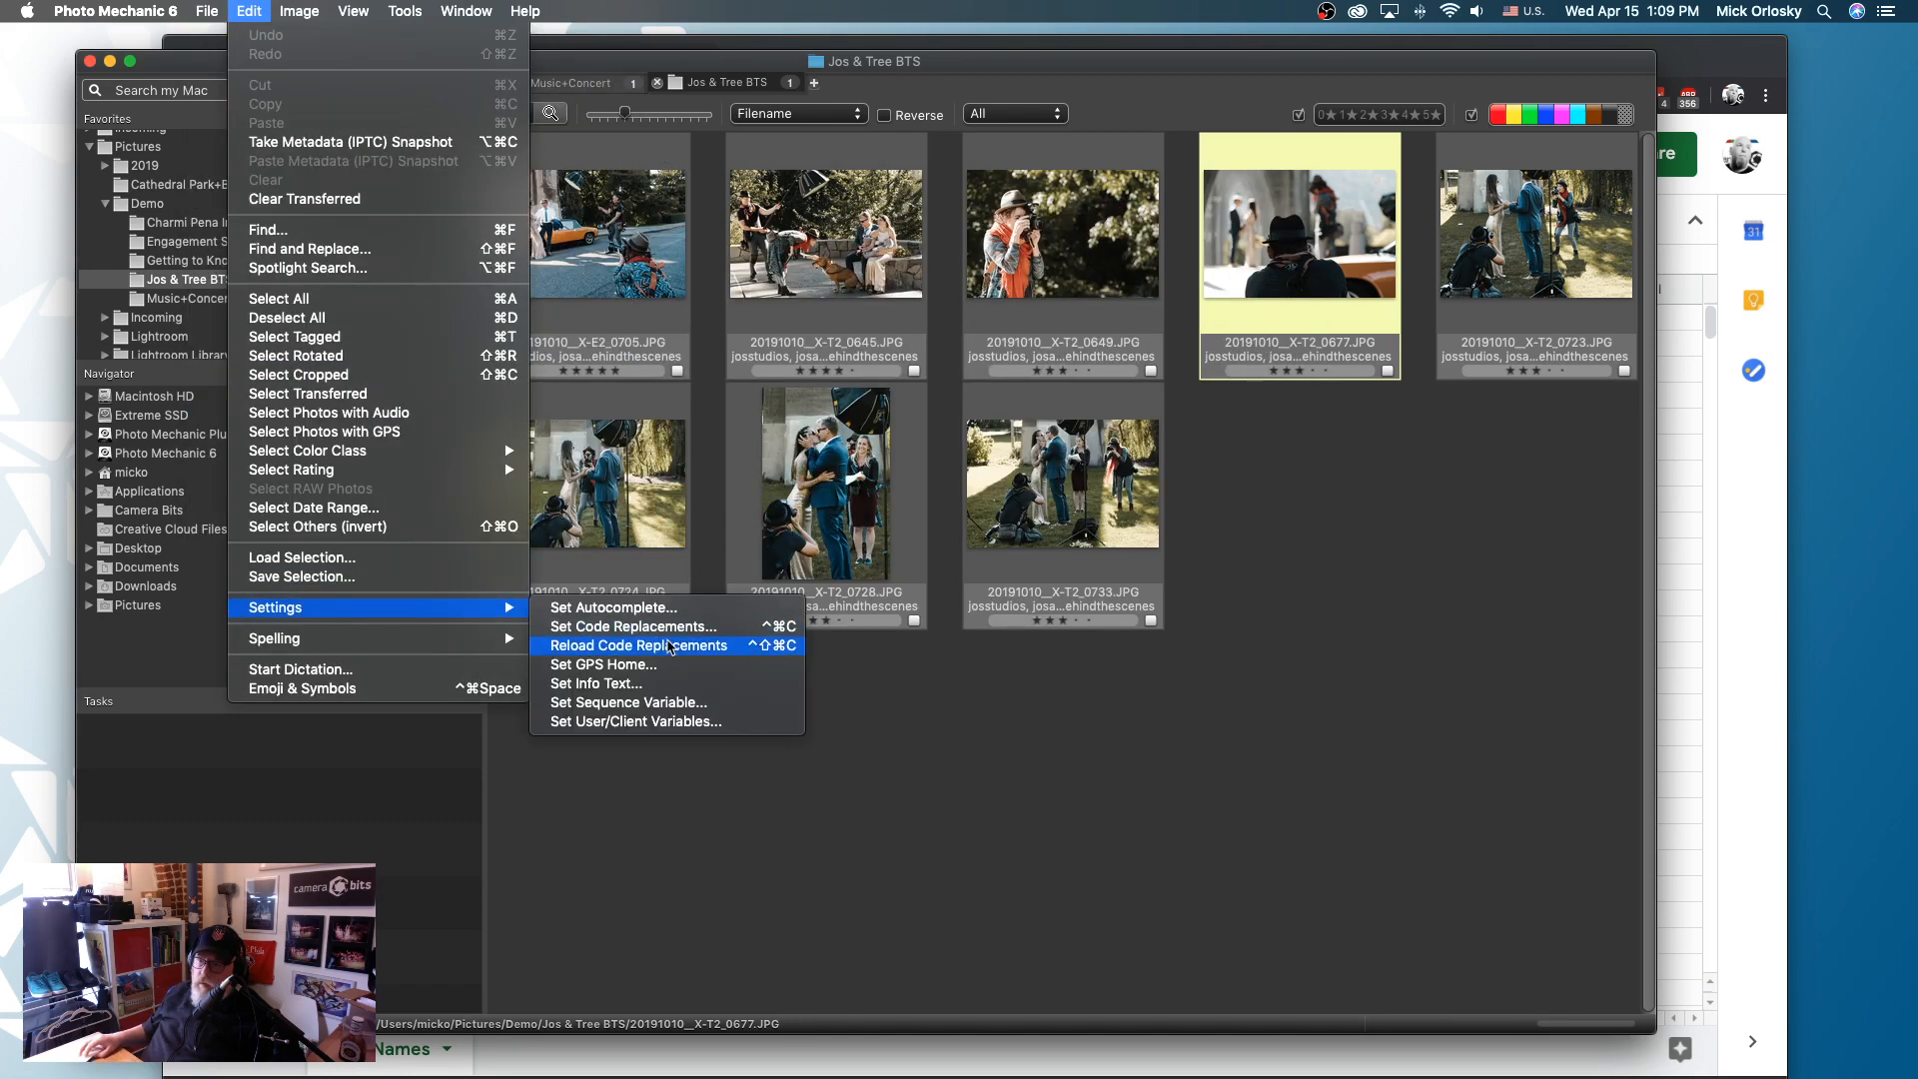
{"action": "left_click", "coordinate": [664, 628]}
{"action": "left_click", "coordinate": [1021, 349]}
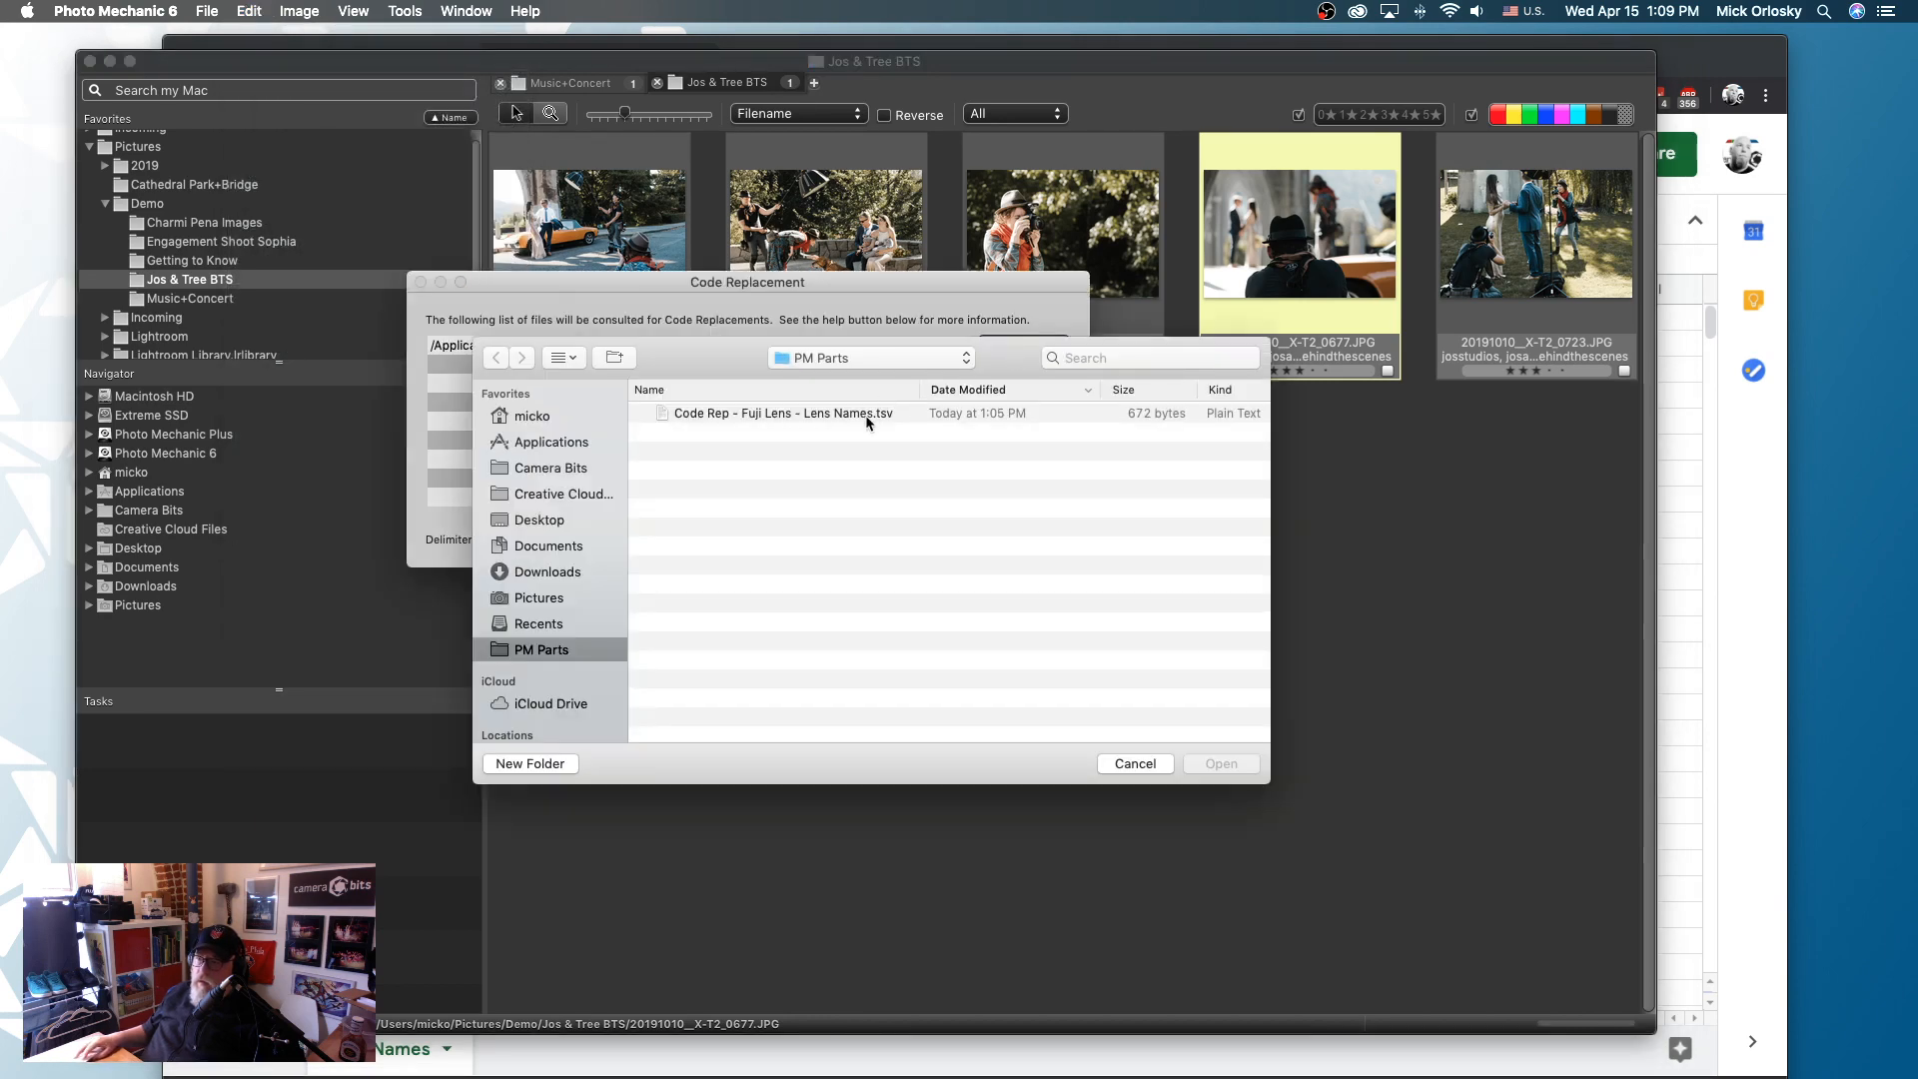
{"action": "left_click", "coordinate": [871, 417]}
{"action": "left_click", "coordinate": [1219, 764]}
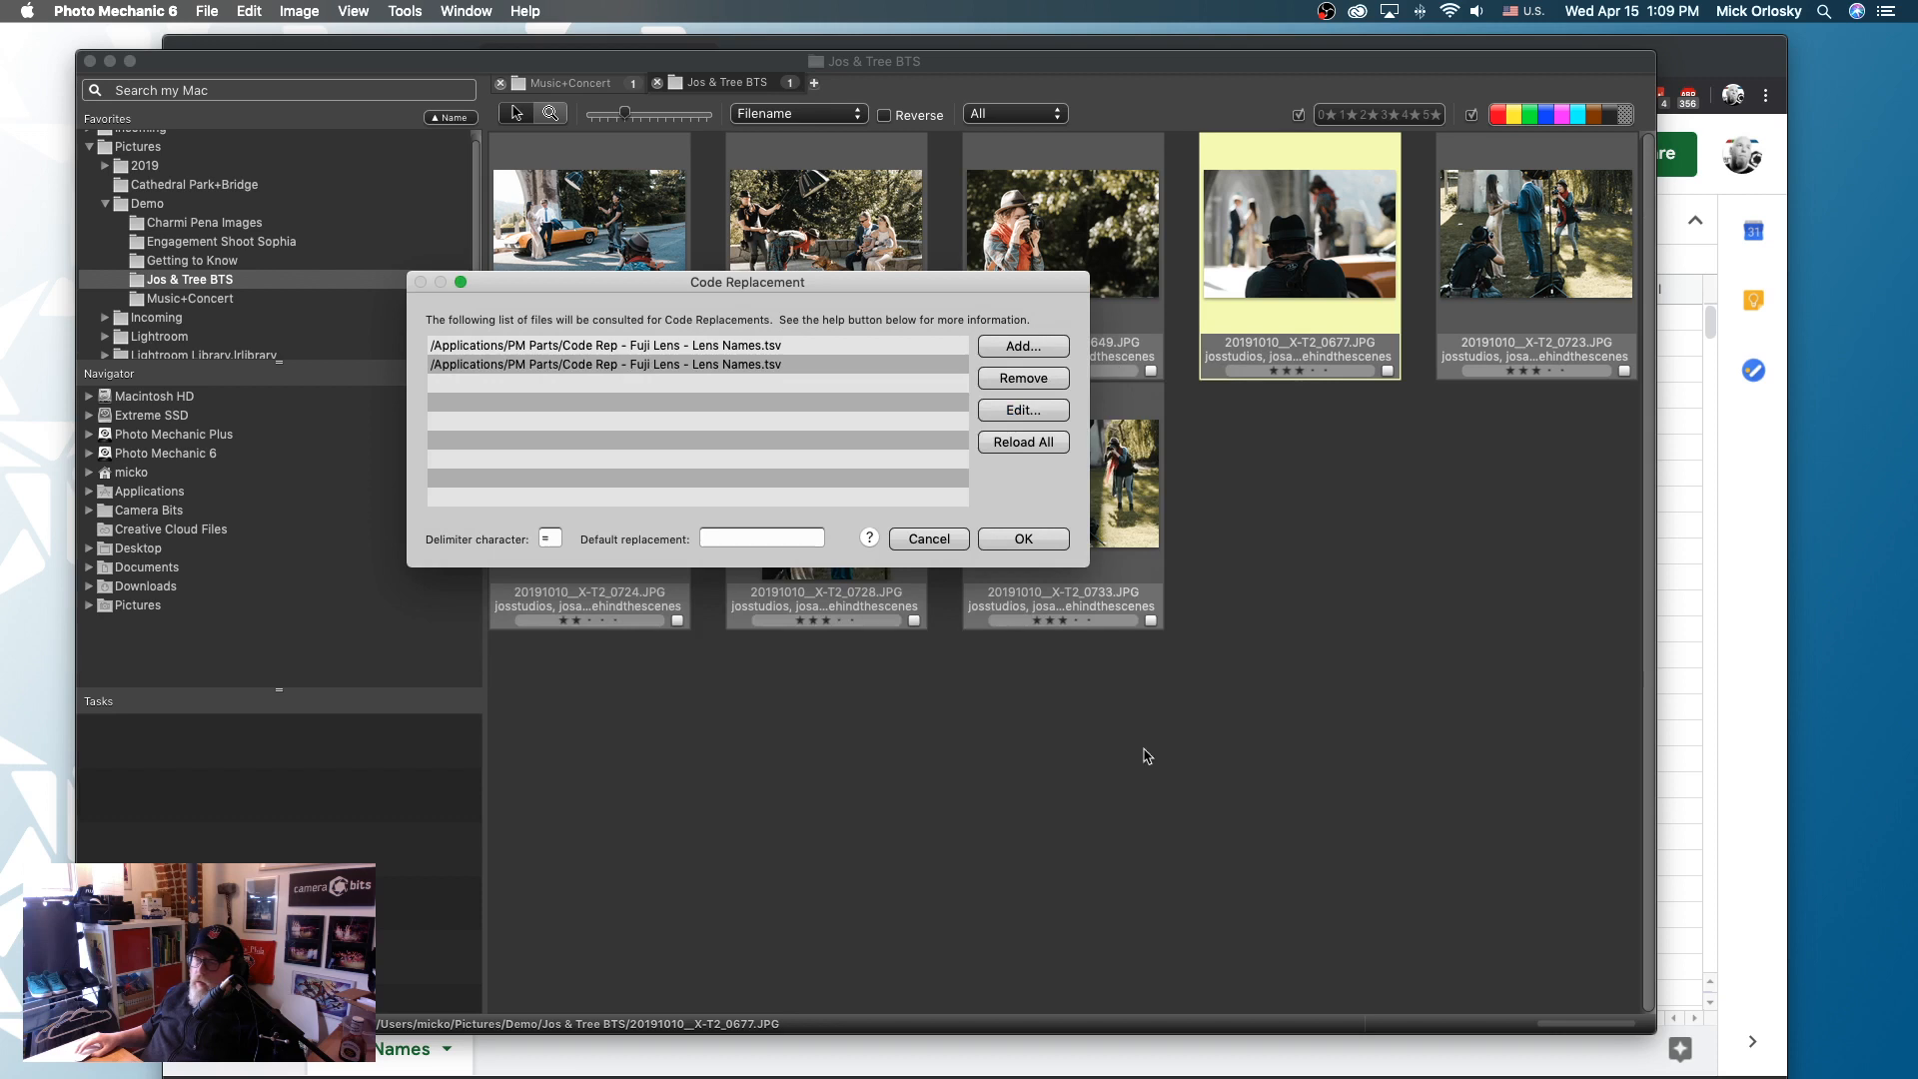
{"action": "left_click", "coordinate": [1026, 540]}
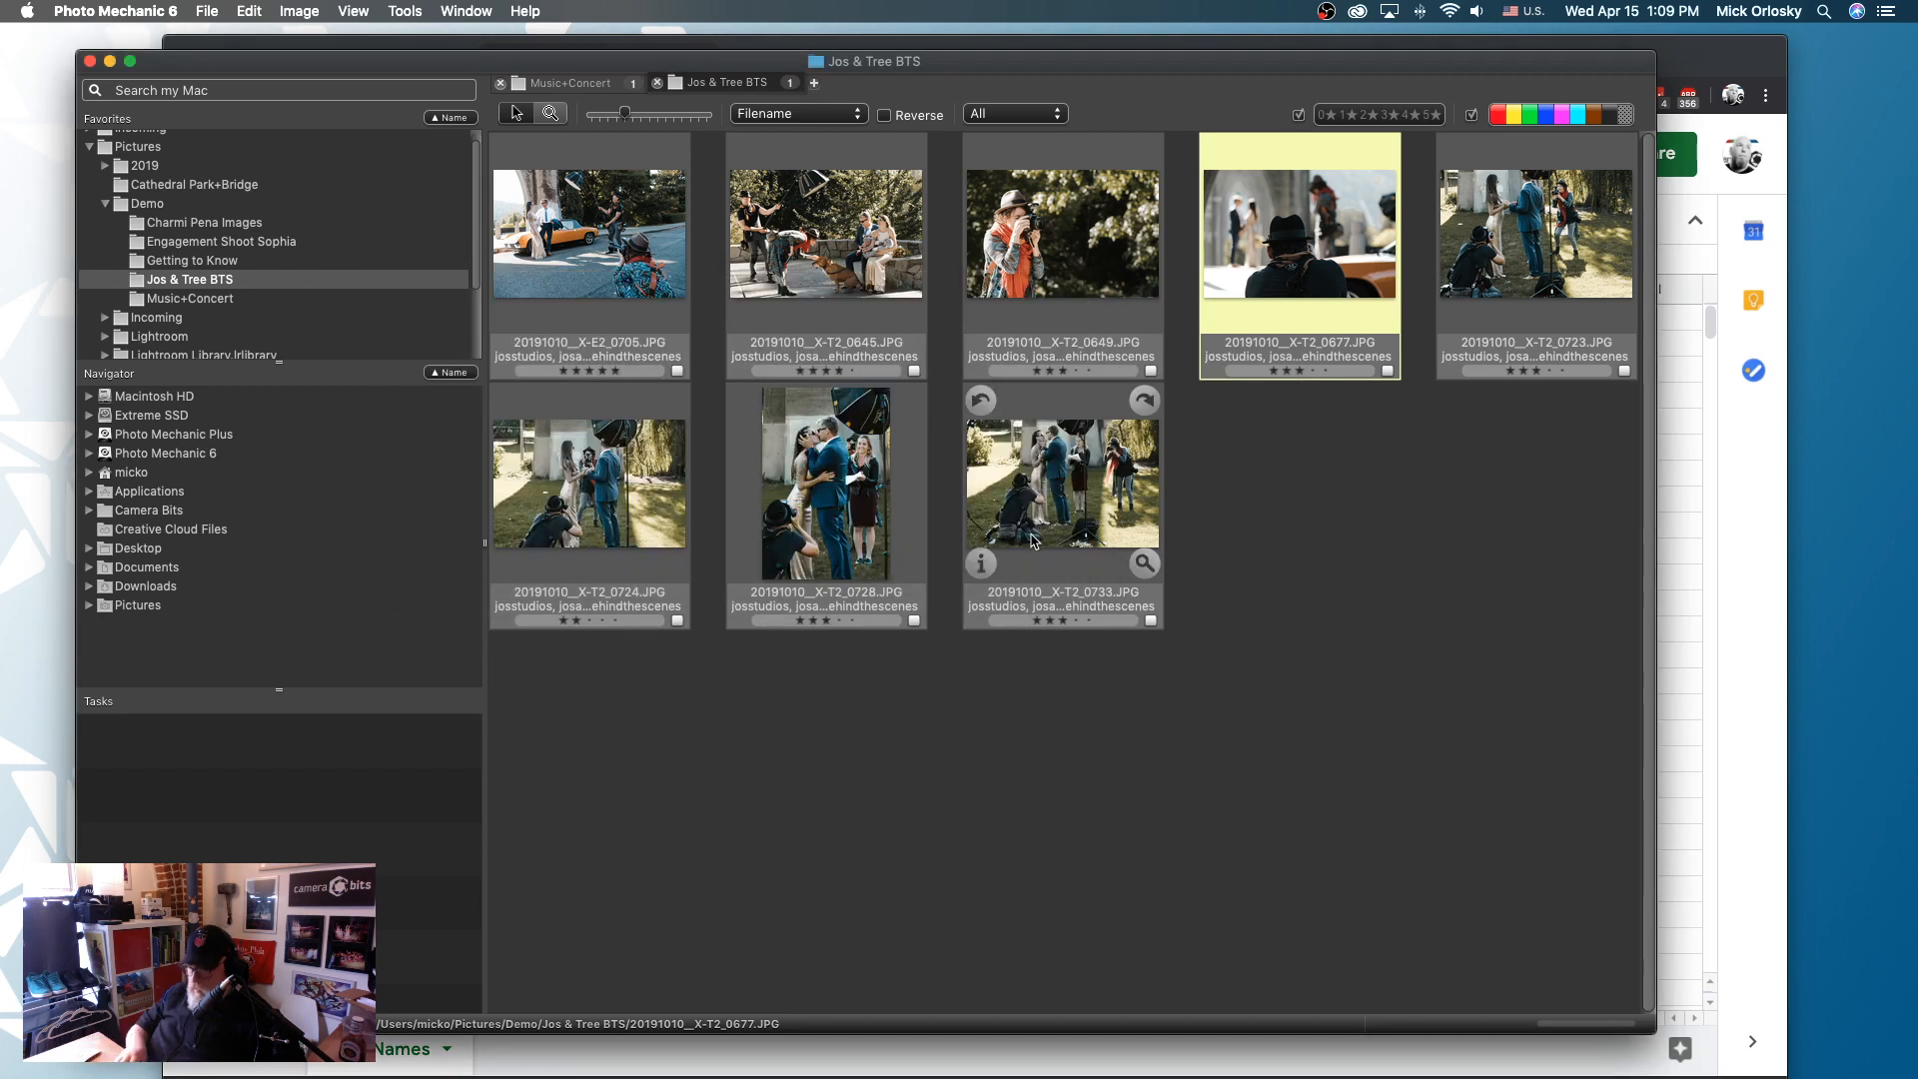
- Try the code =TB12= at the end of the description of 20191010__X-T2_0677.JPG and discard the changes
{"action": "key", "text": "super+i"}
{"action": "left_click", "coordinate": [463, 280]}
{"action": "key", "text": "Return"}
{"action": "key", "text": "Return"}
{"action": "type", "text": "="}
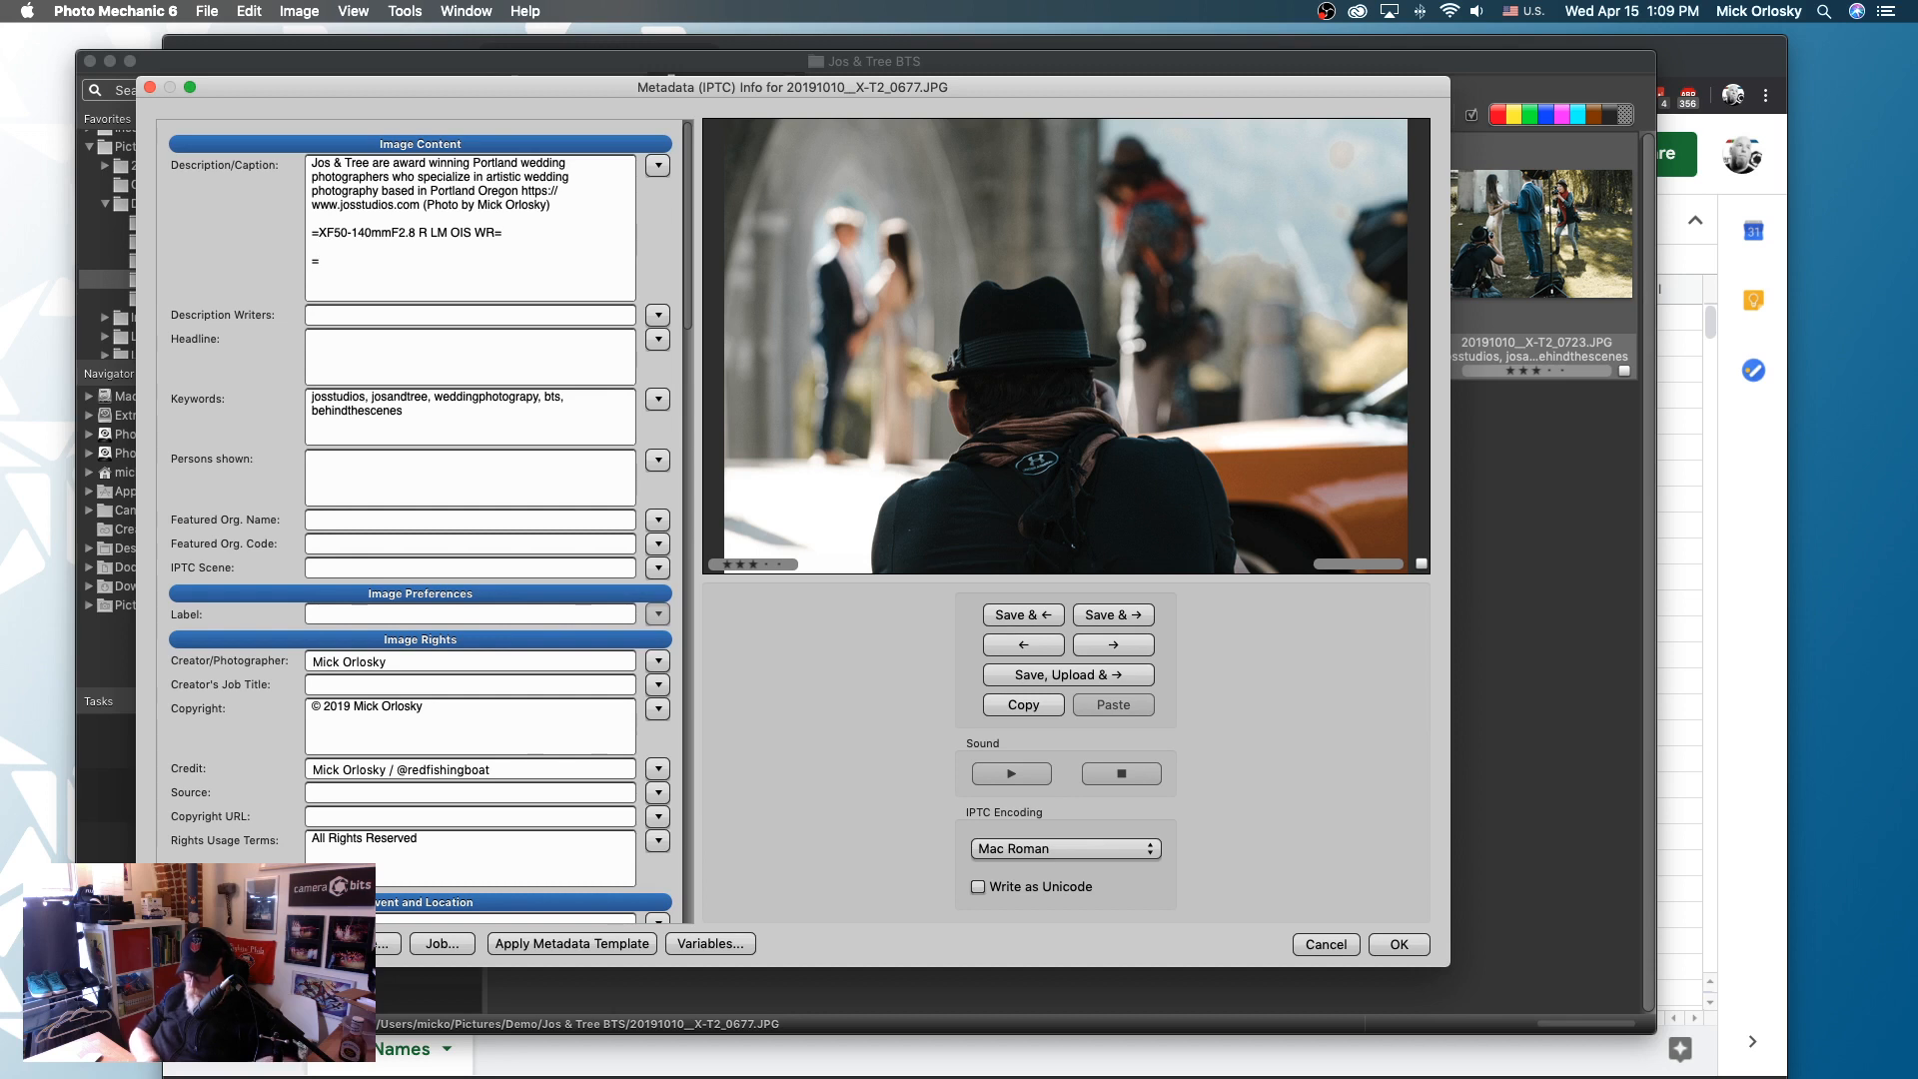
{"action": "type", "text": "TB12="}
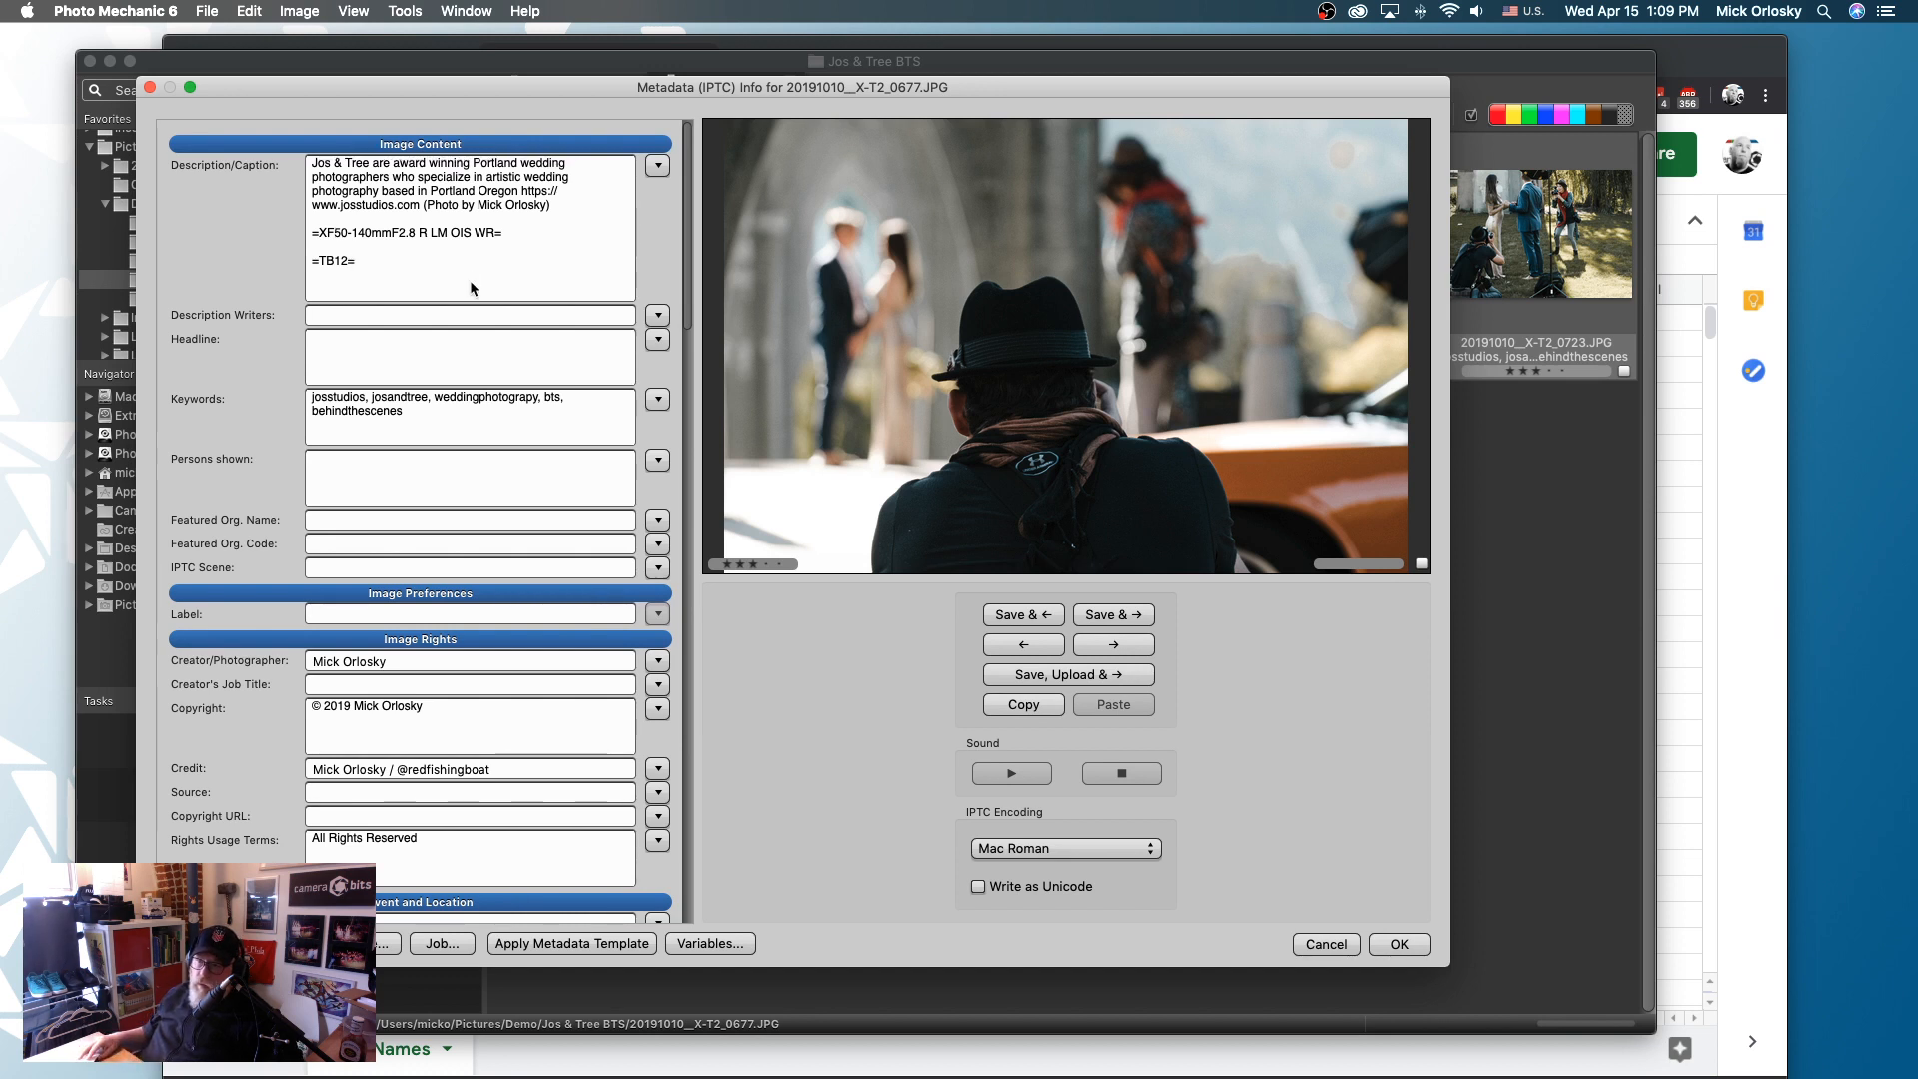
{"action": "scroll", "coordinate": [582, 526], "scroll_direction": "down", "scroll_amount": 1}
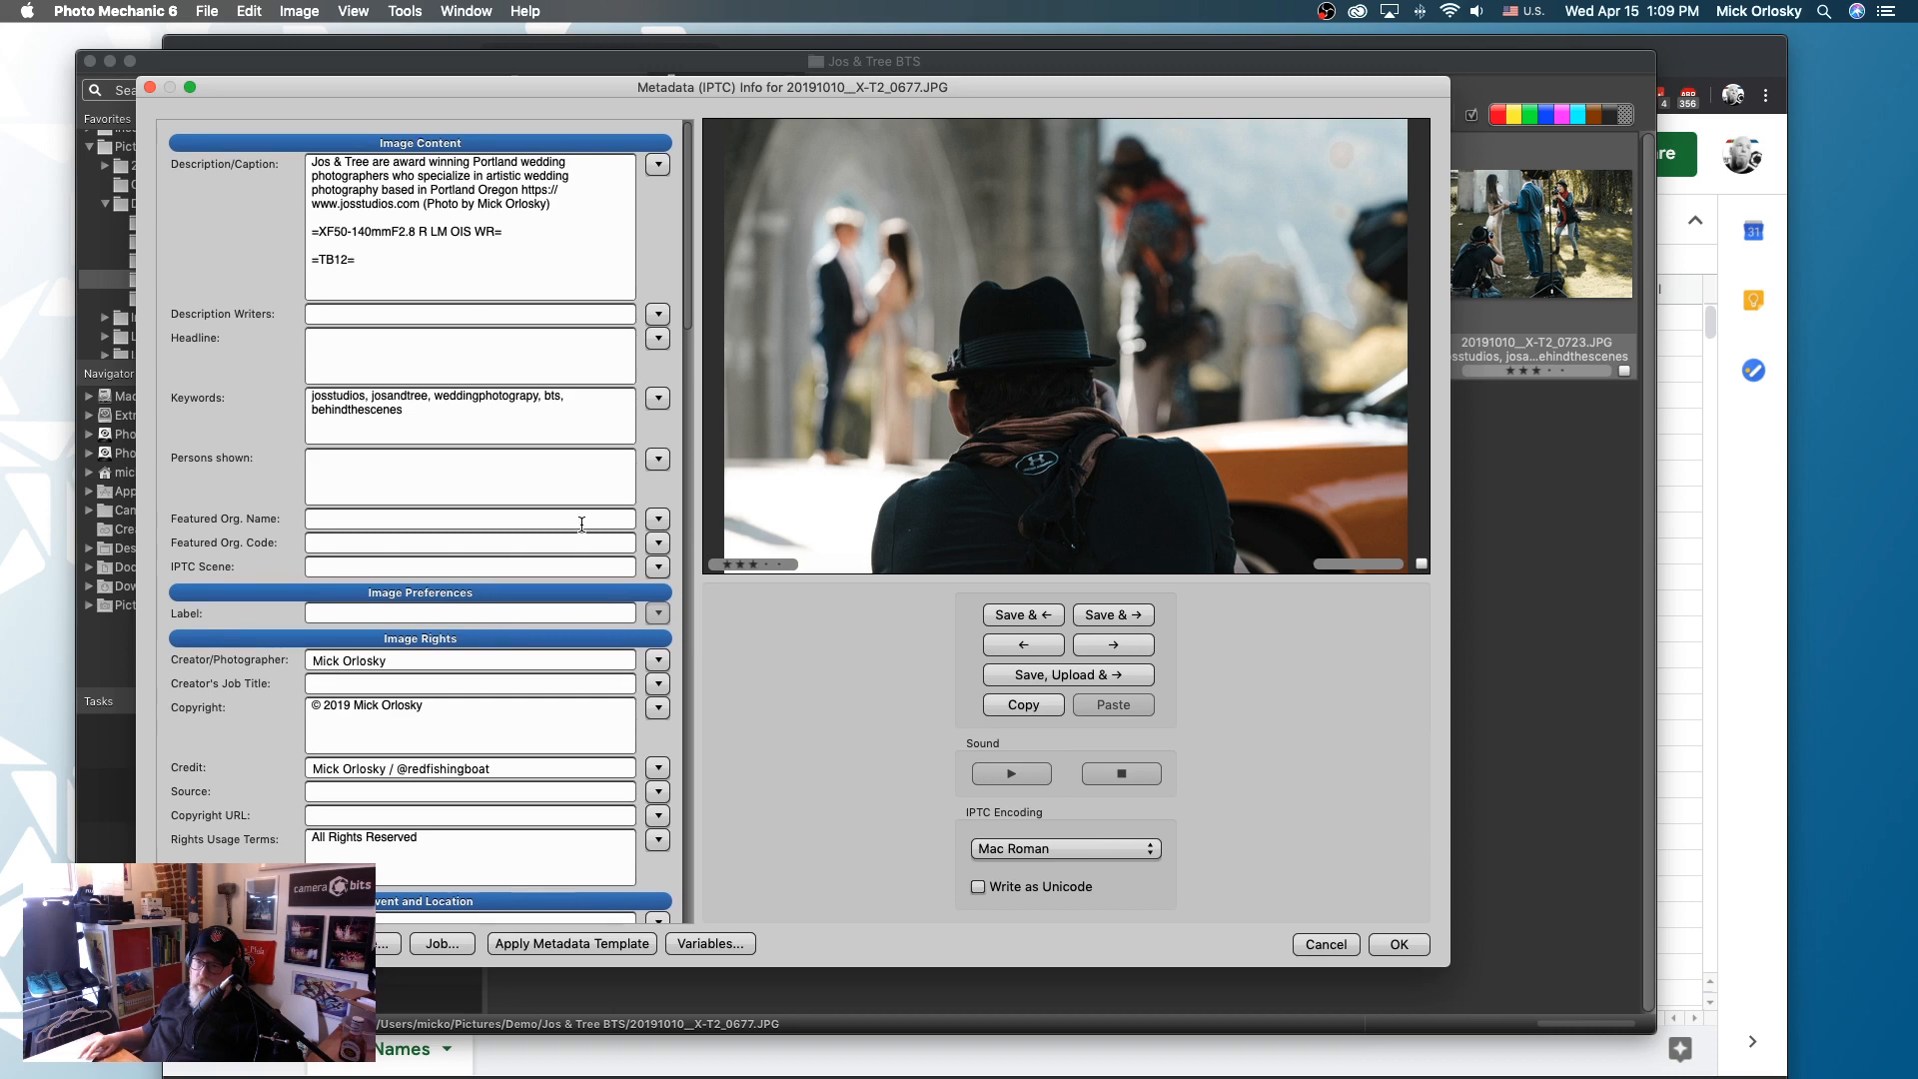
{"action": "key", "text": "Escape"}
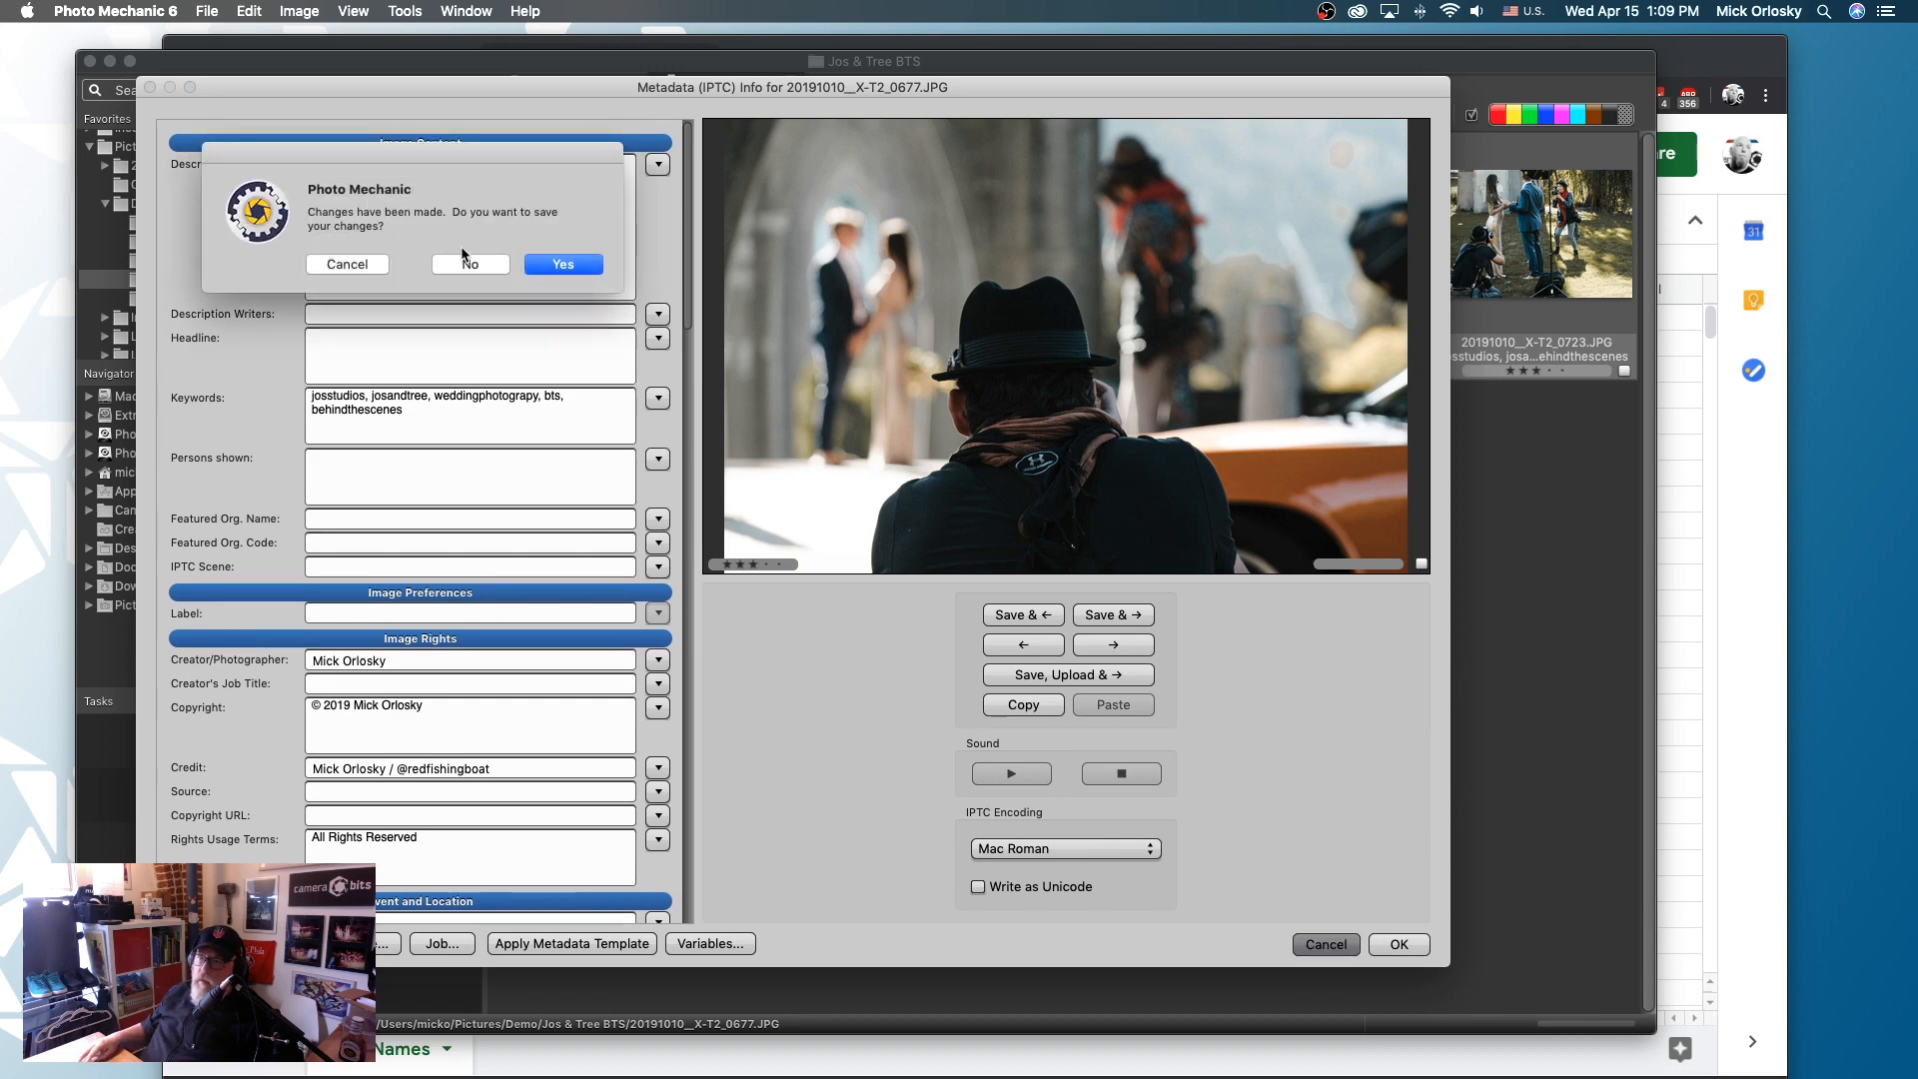
{"action": "left_click", "coordinate": [463, 262]}
- Set the metadata template's description to =TB12=, apply the template to the selected photo and check the photo's metadata
{"action": "key", "text": "super+t"}
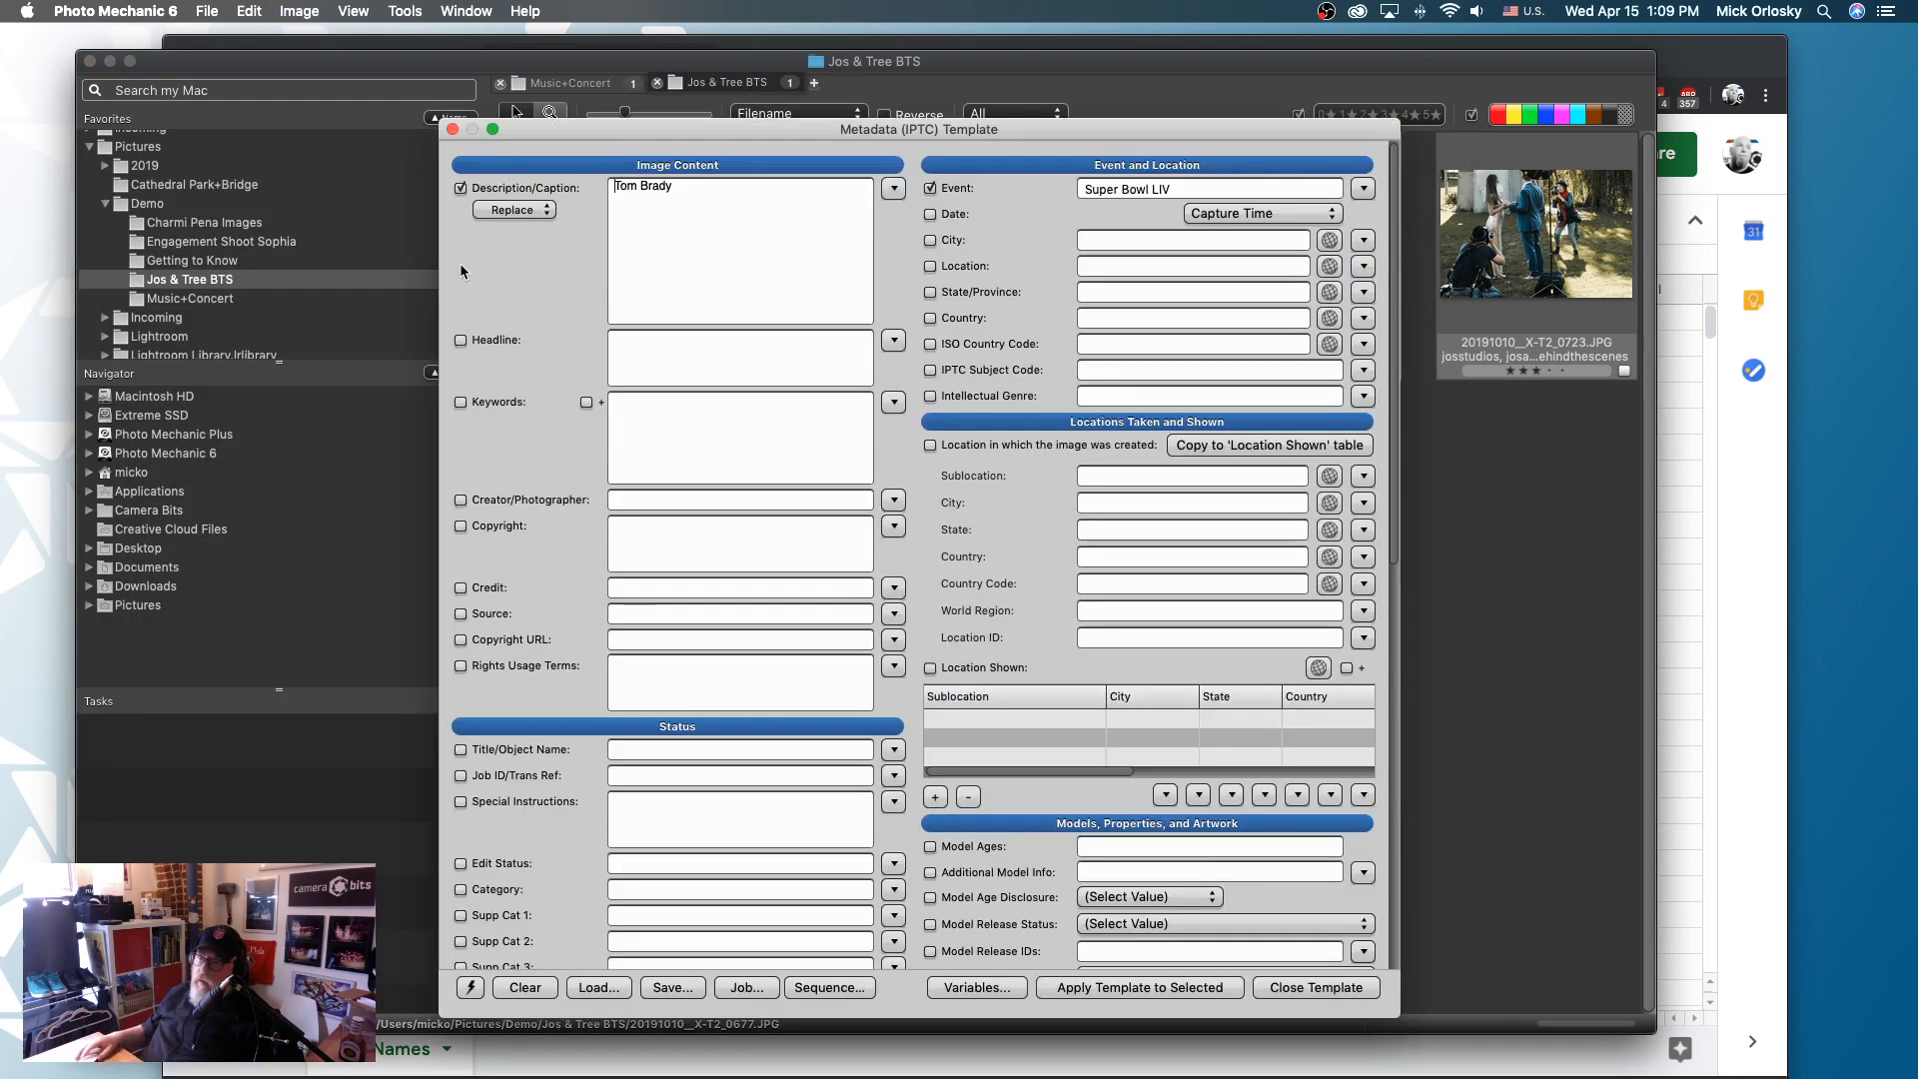
{"action": "left_click_drag", "start_coordinate": [712, 191], "coordinate": [532, 171]}
{"action": "type", "text": "=TB12"}
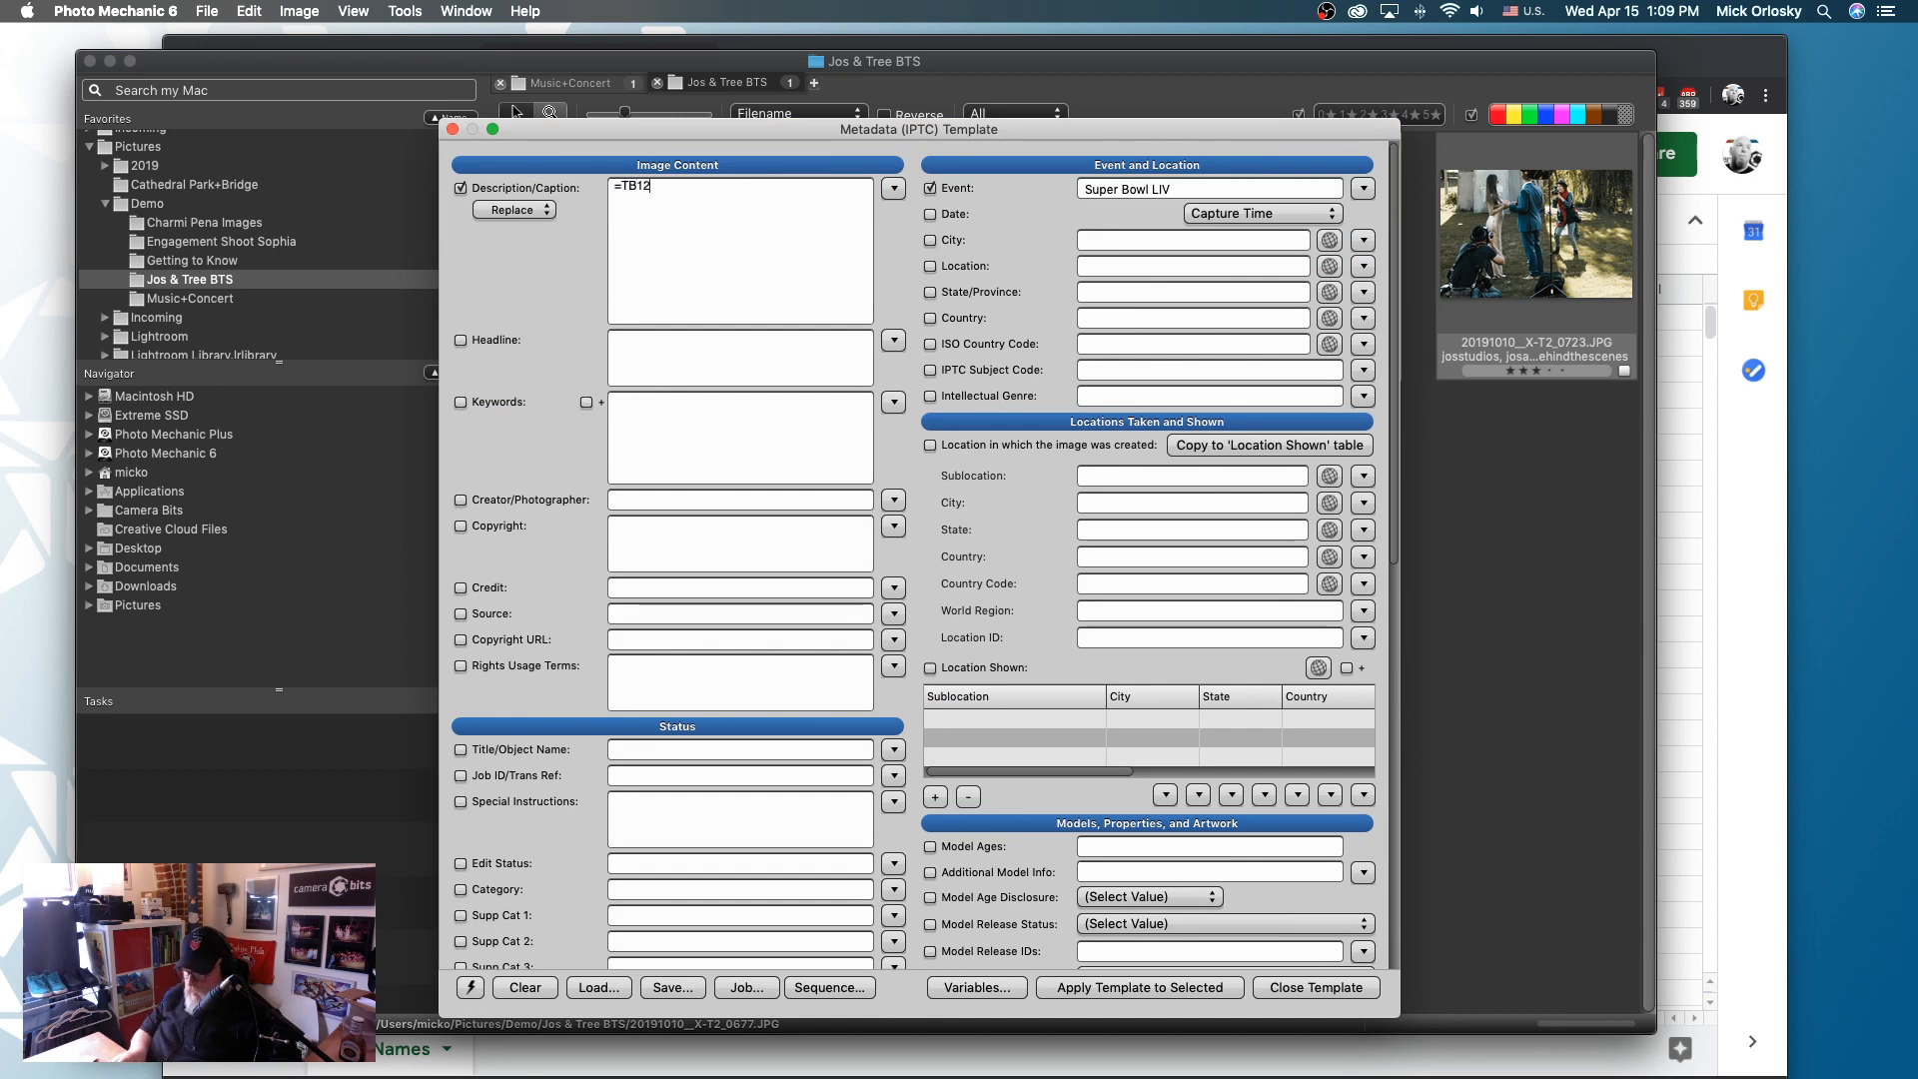
{"action": "type", "text": "="}
{"action": "key", "text": "alt"}
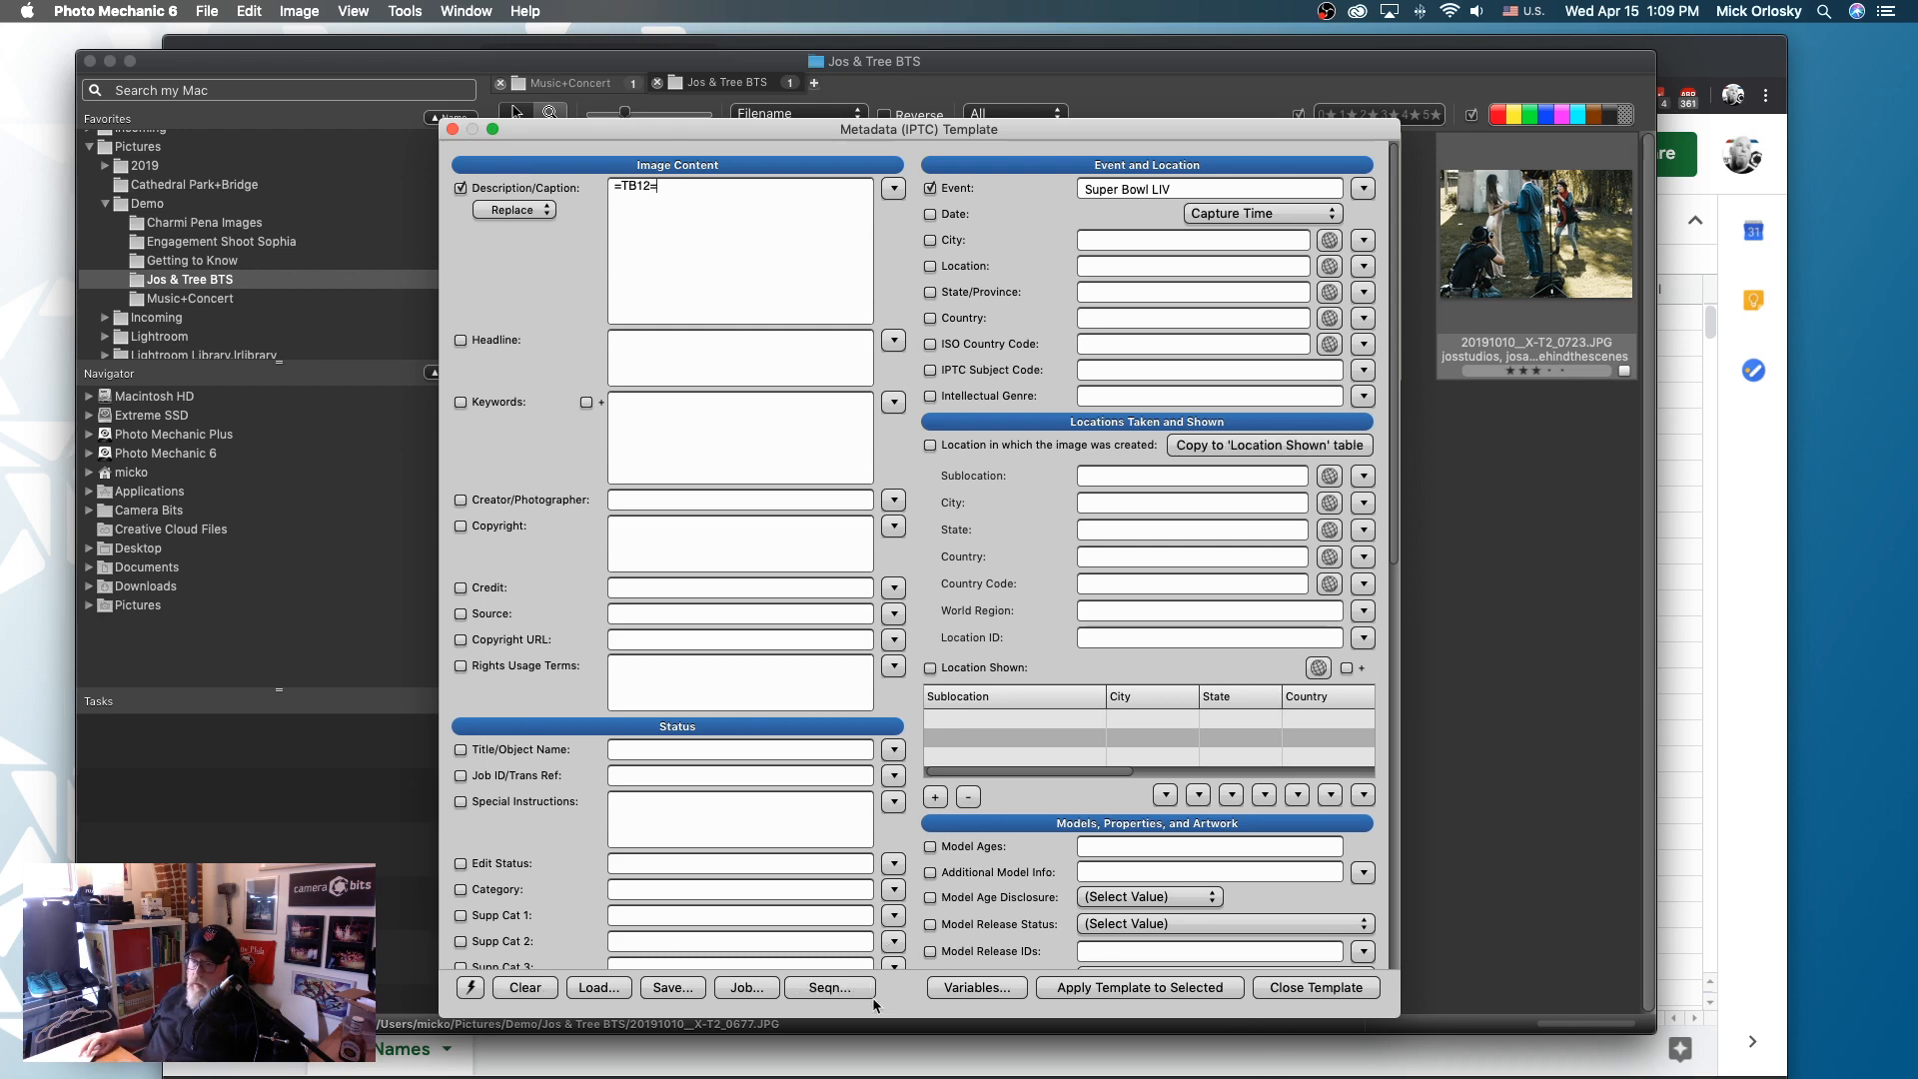
{"action": "left_click", "coordinate": [1146, 987]}
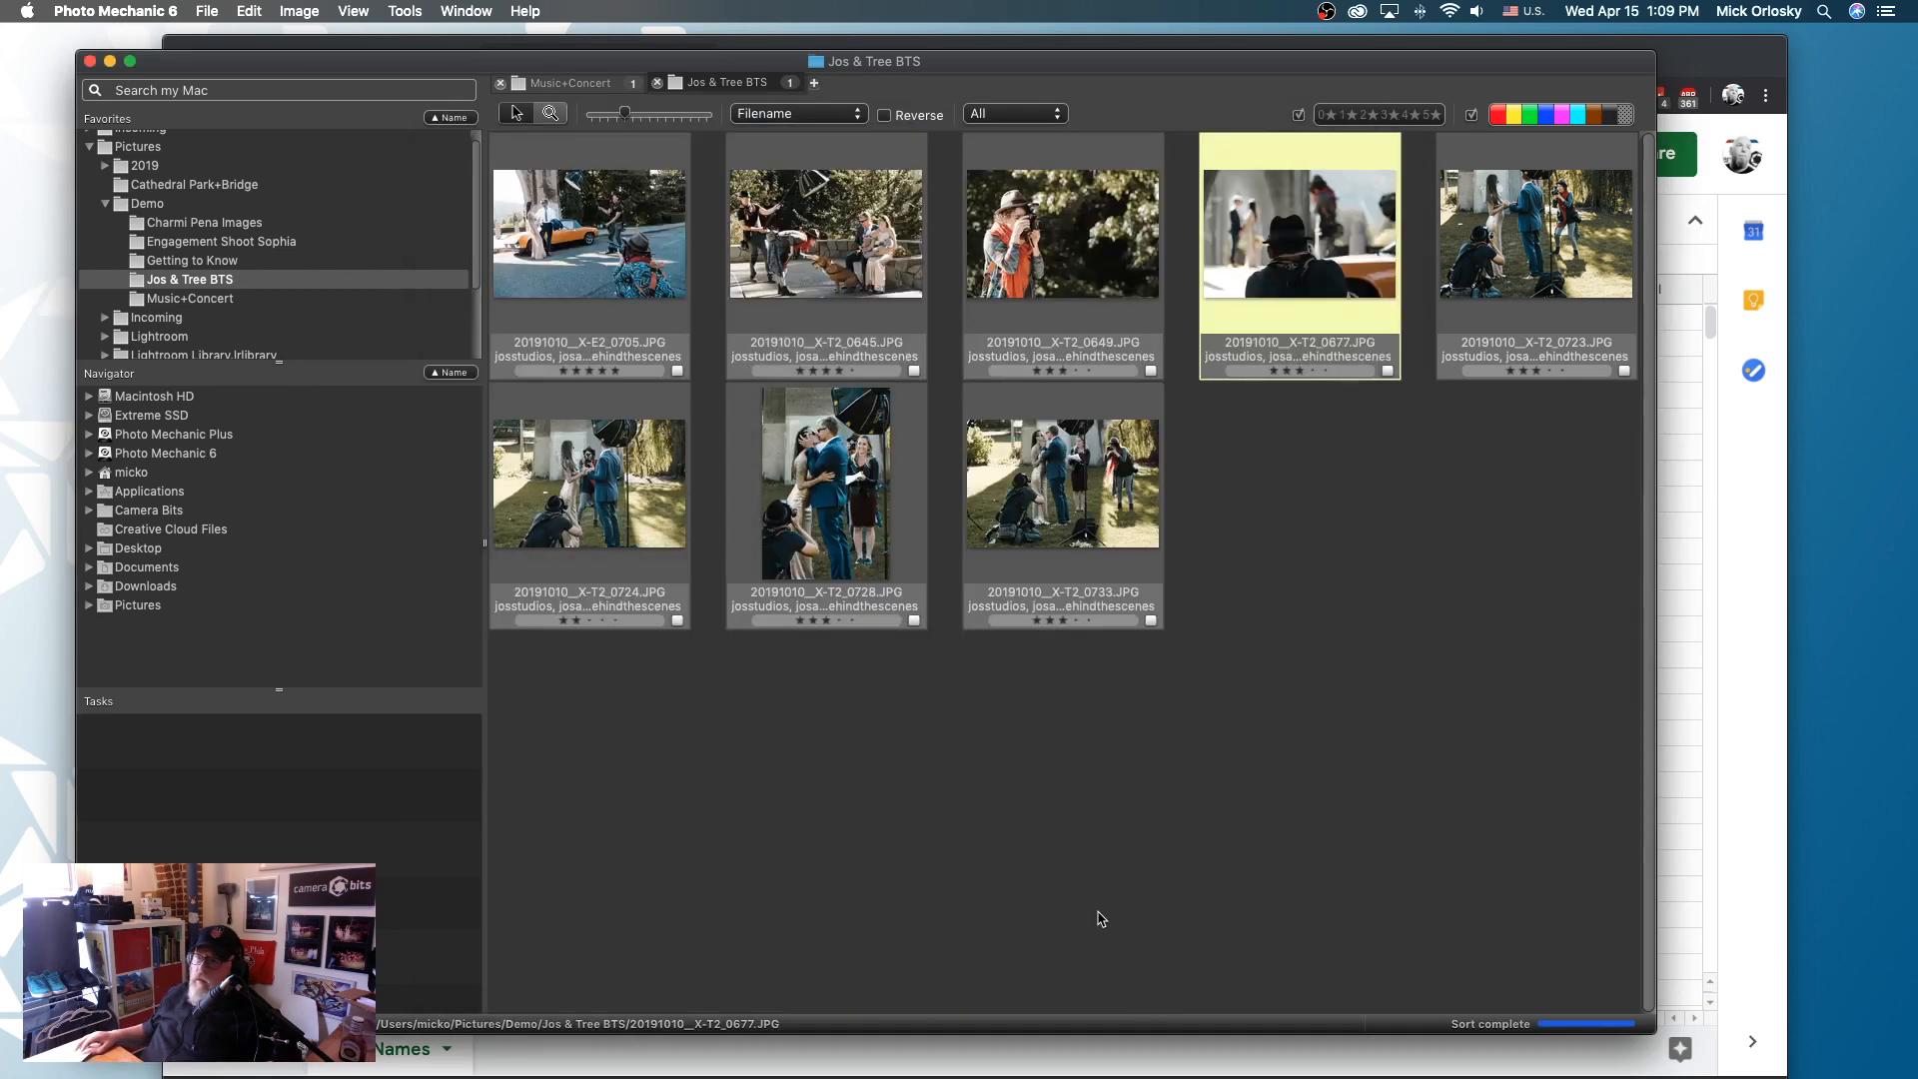
{"action": "key", "text": "super+i"}
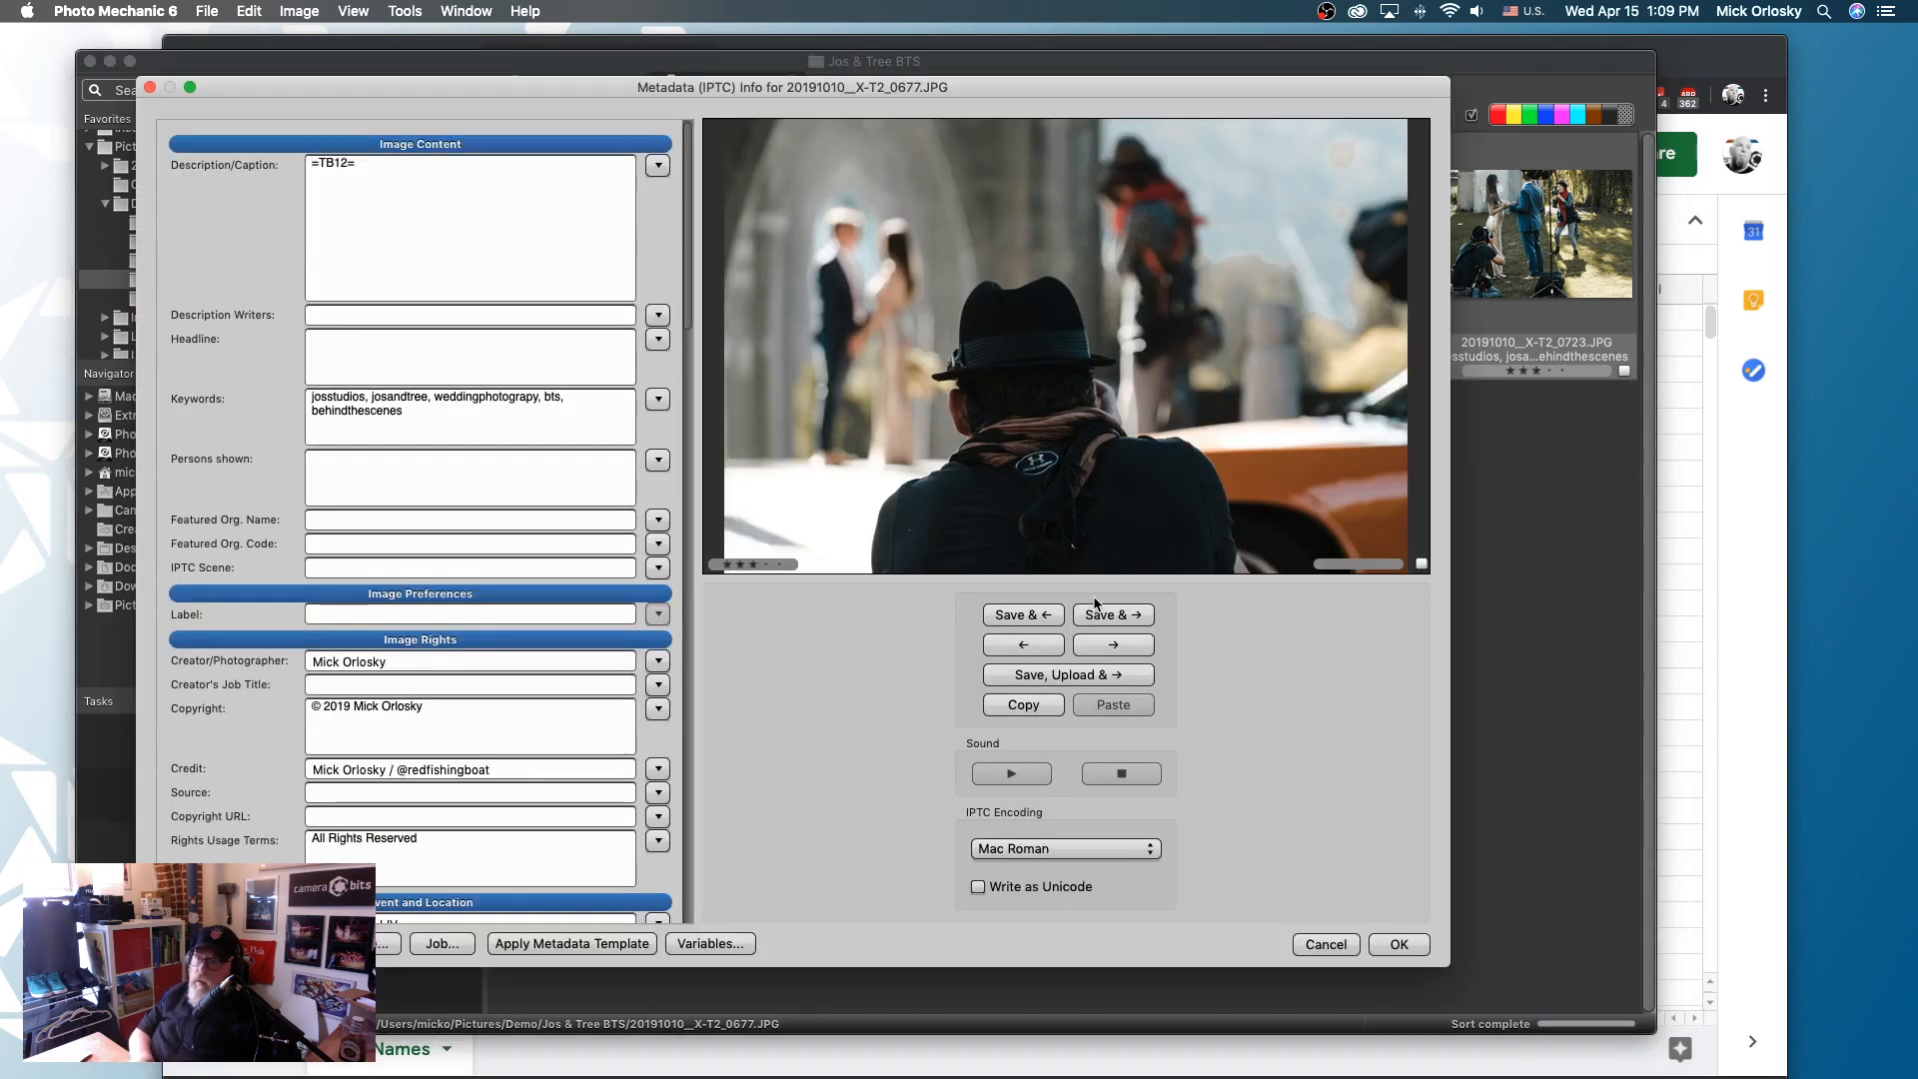
{"action": "key", "text": "Escape"}
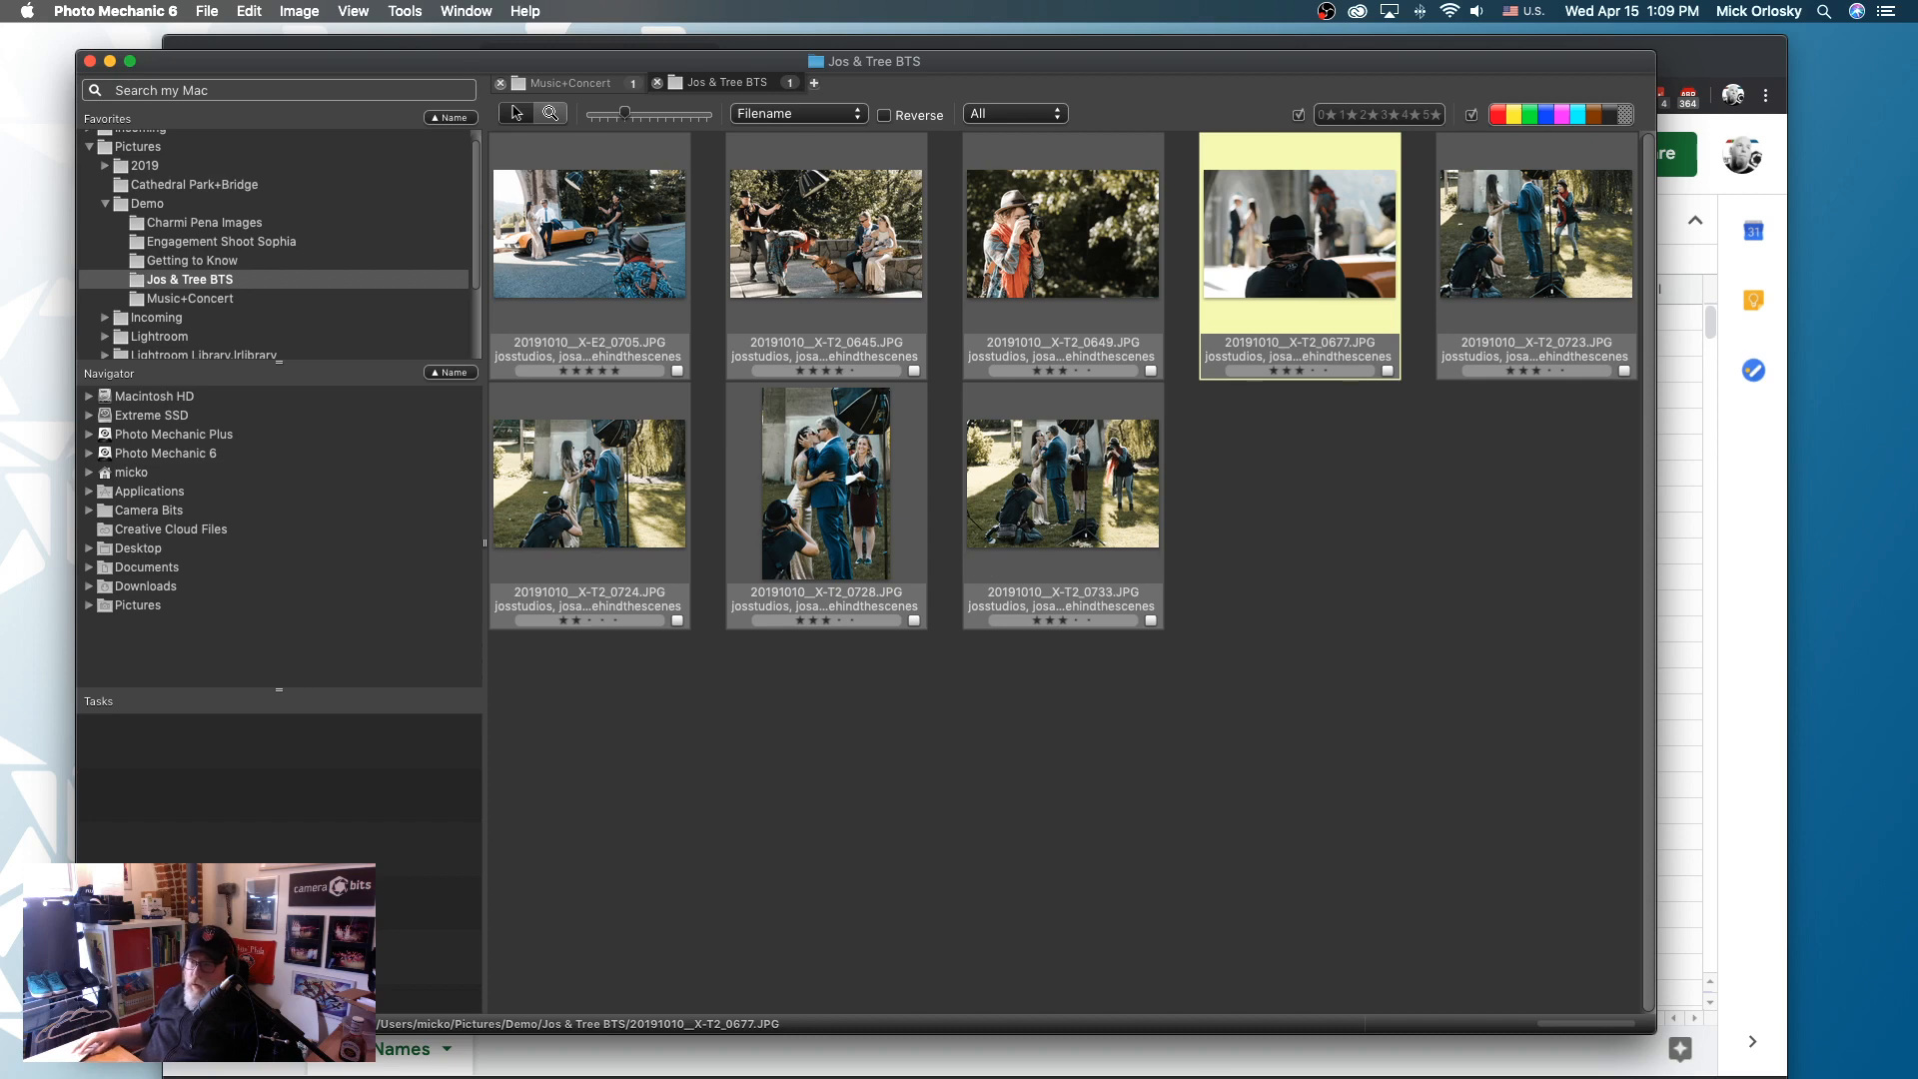
- Switch to the Google Sheets spreadsheet in Chrome and prefix the text in cell B2 with // to make it a comment
{"action": "left_click", "coordinate": [794, 1069]}
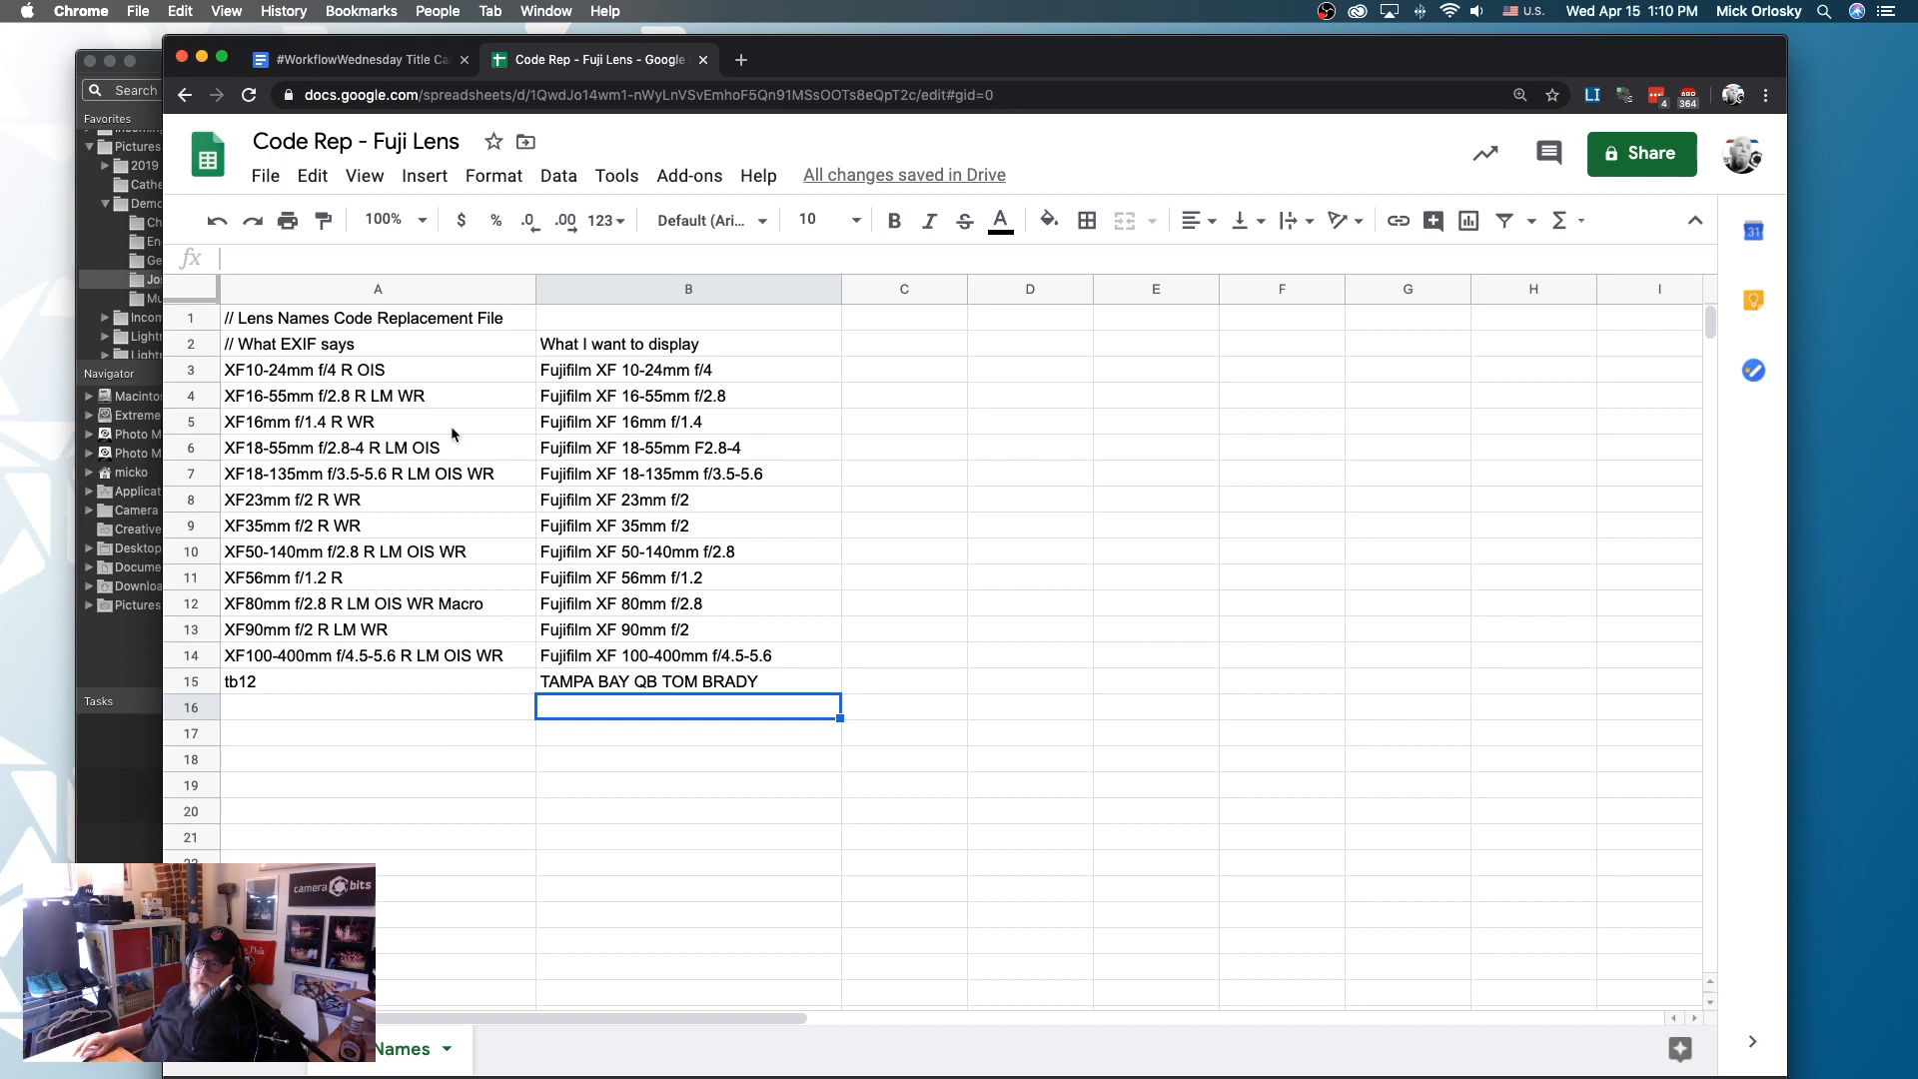
{"action": "left_click", "coordinate": [547, 345]}
{"action": "double_click", "coordinate": [547, 345]}
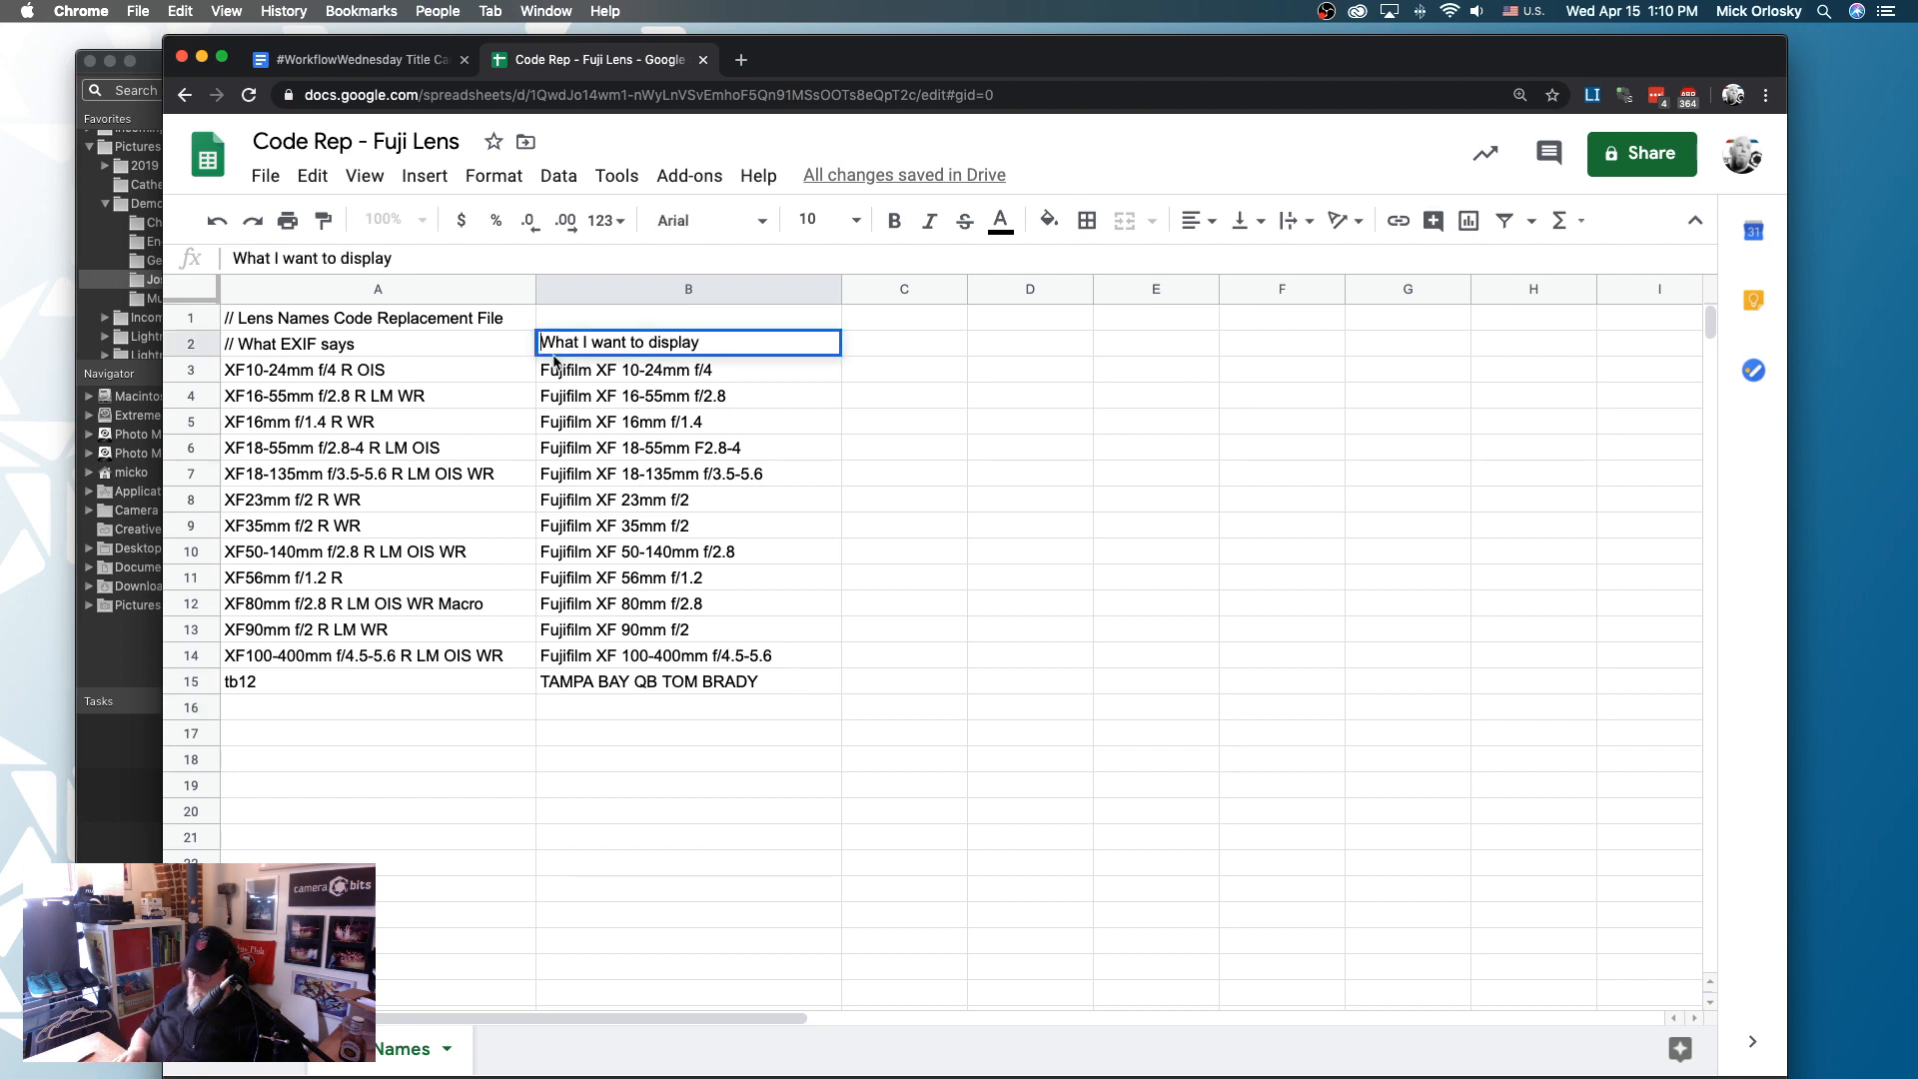
{"action": "type", "text": "//"}
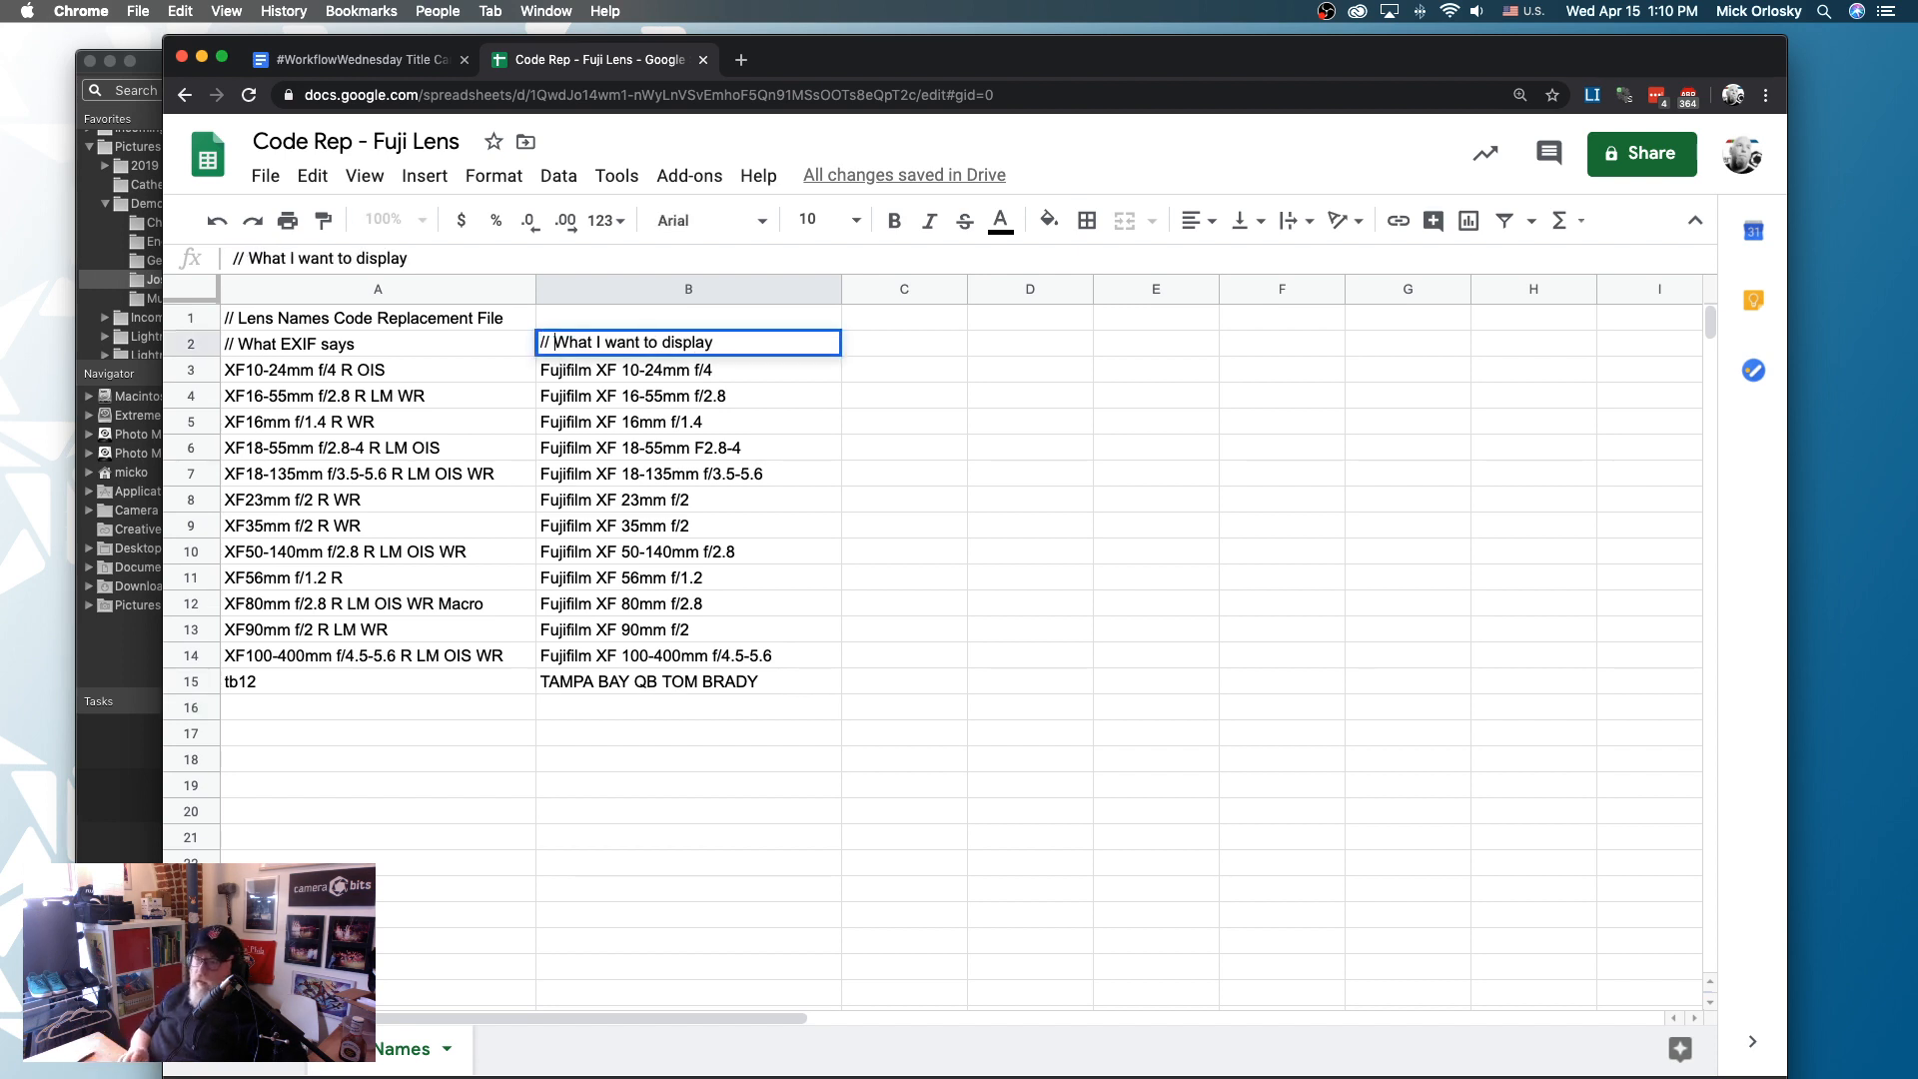
{"action": "left_click", "coordinate": [534, 821]}
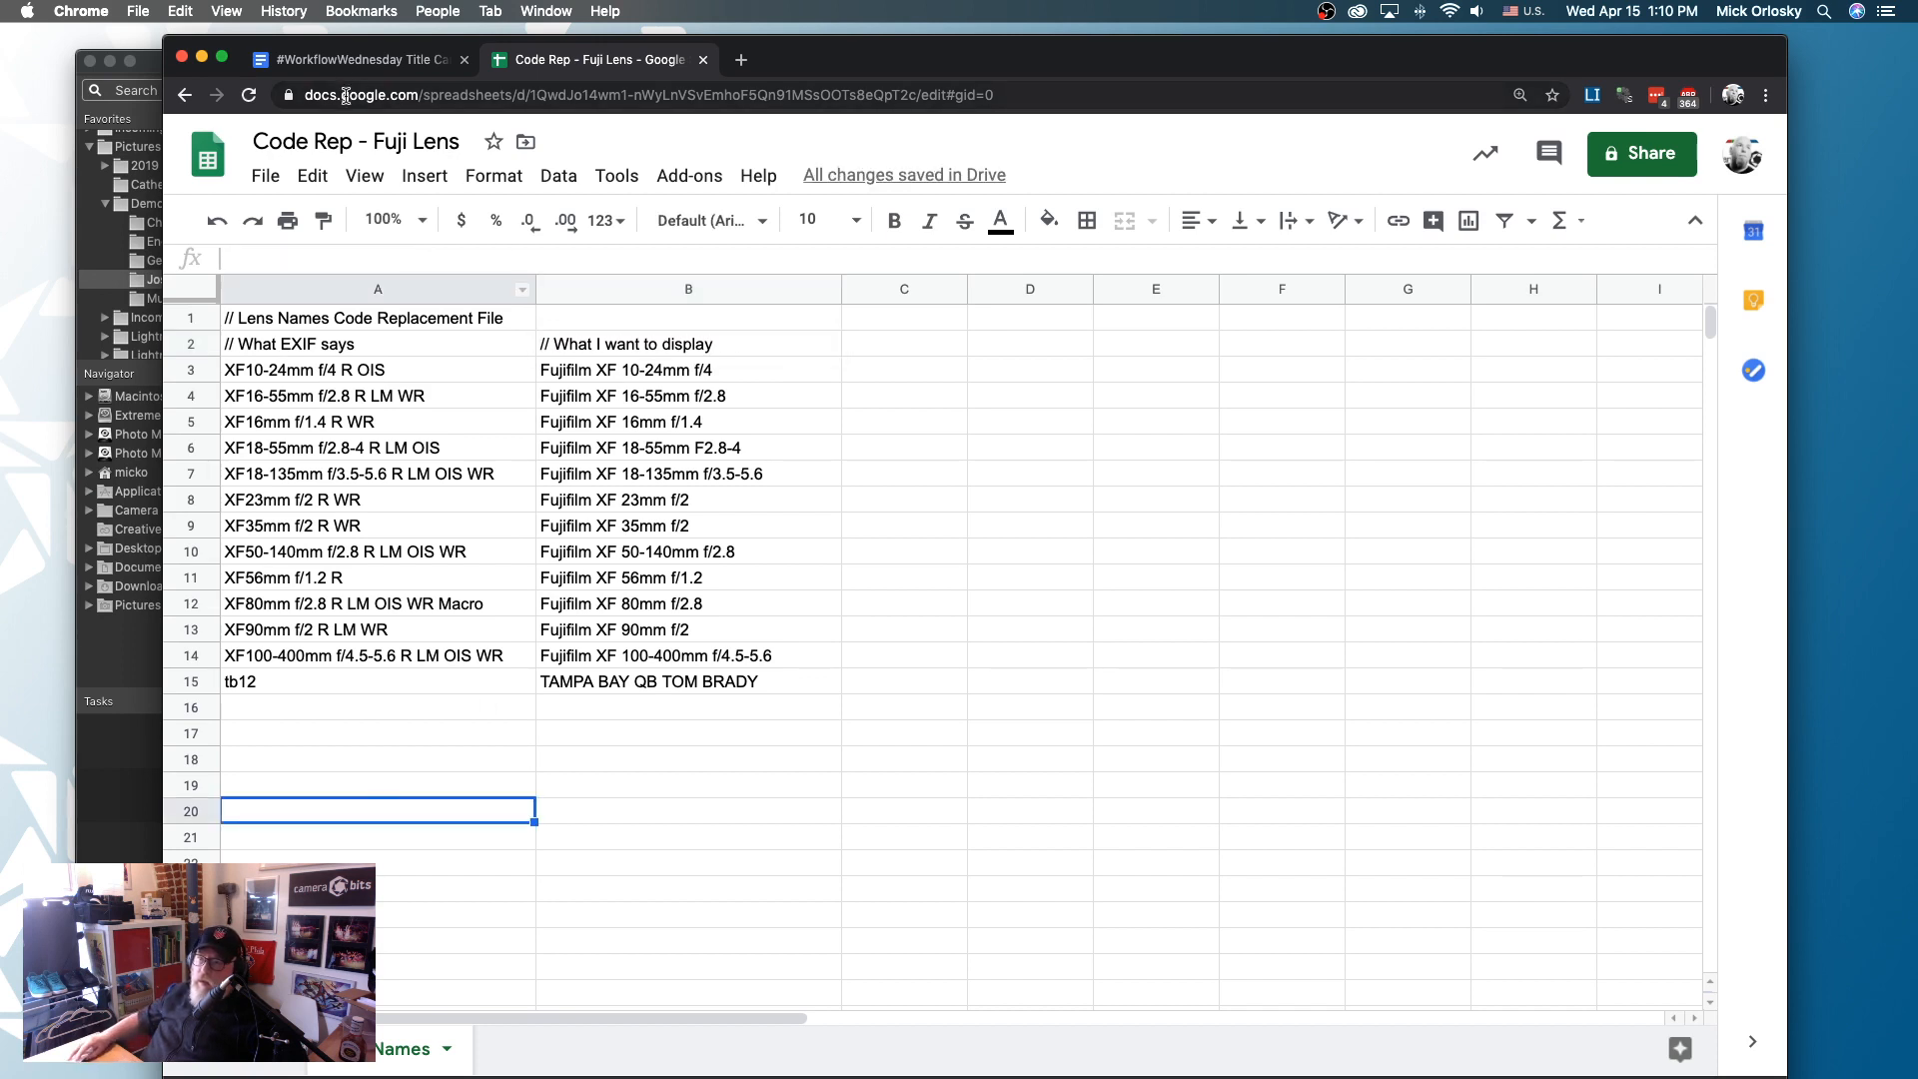
- Rename the spreadsheet as CODEREP
{"action": "left_click", "coordinate": [363, 142]}
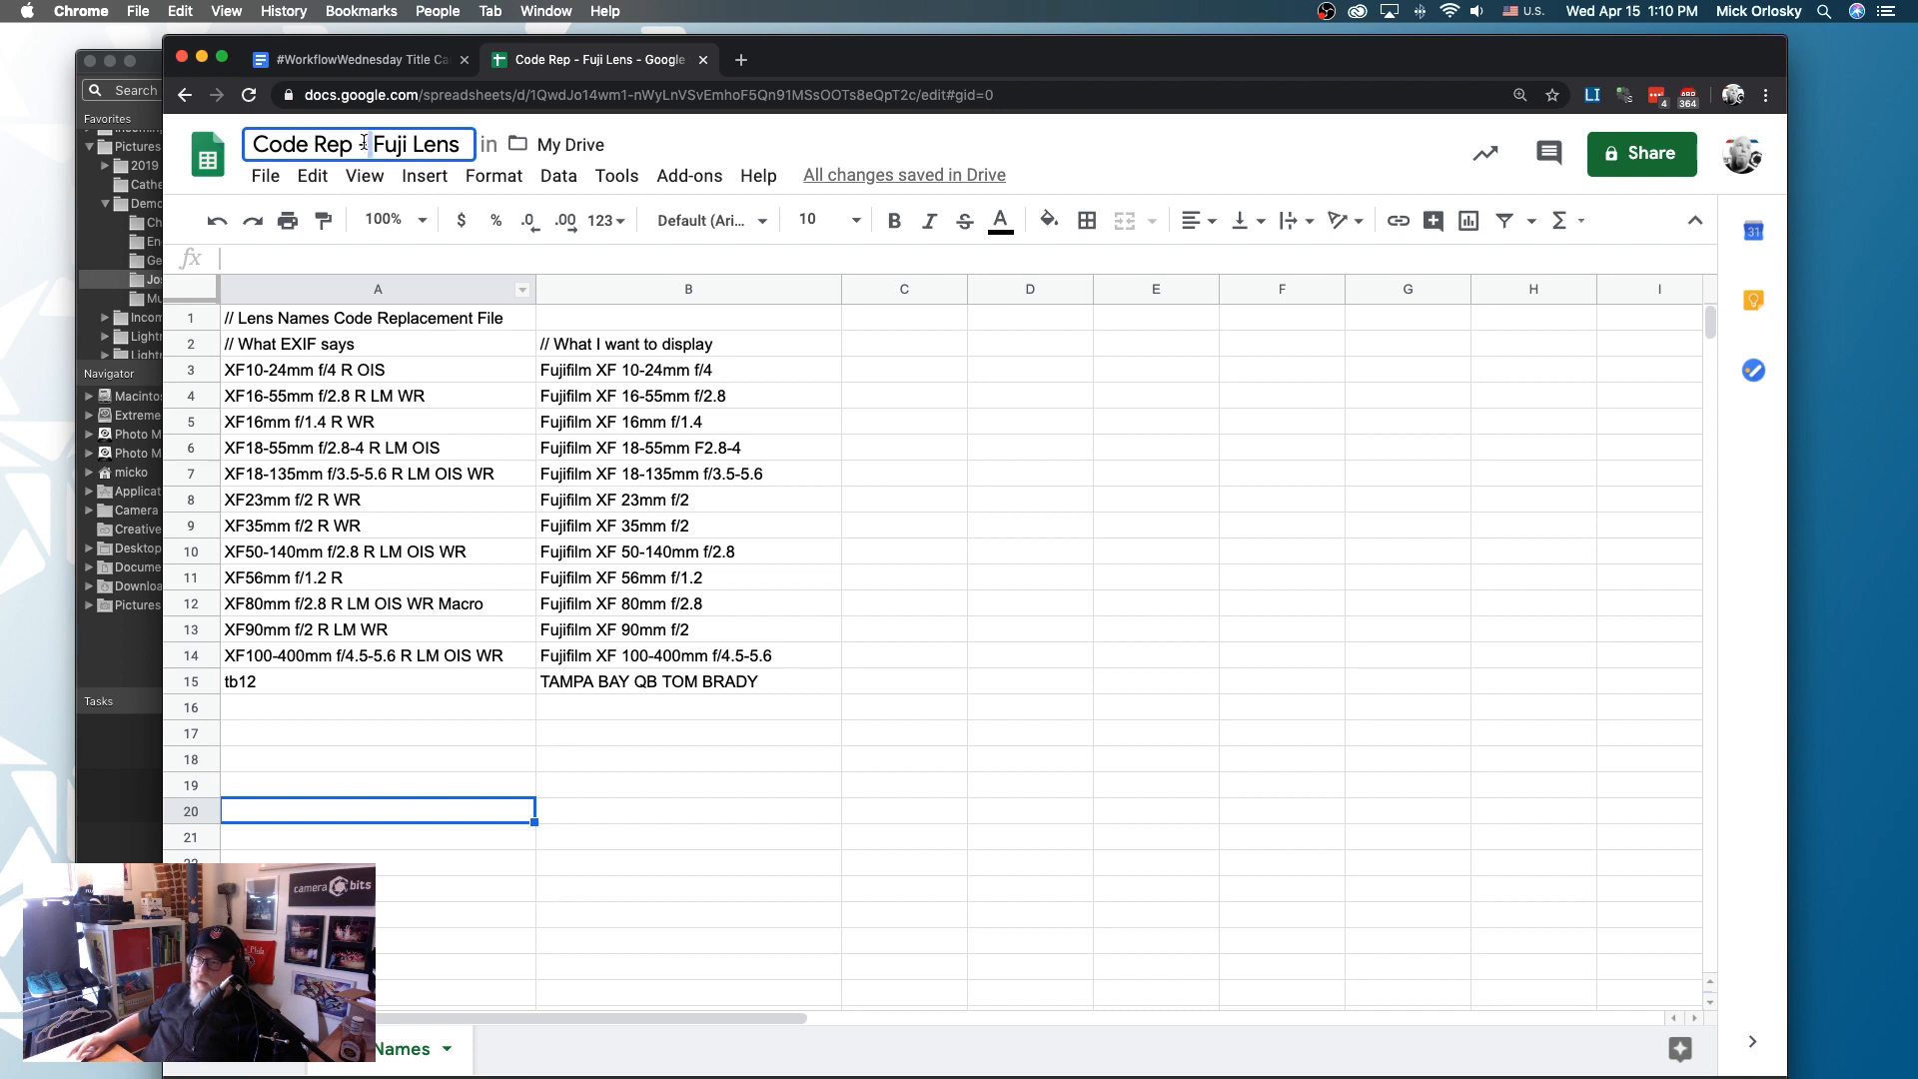
{"action": "triple_click", "coordinate": [364, 142]}
{"action": "type", "text": "CODEREP"}
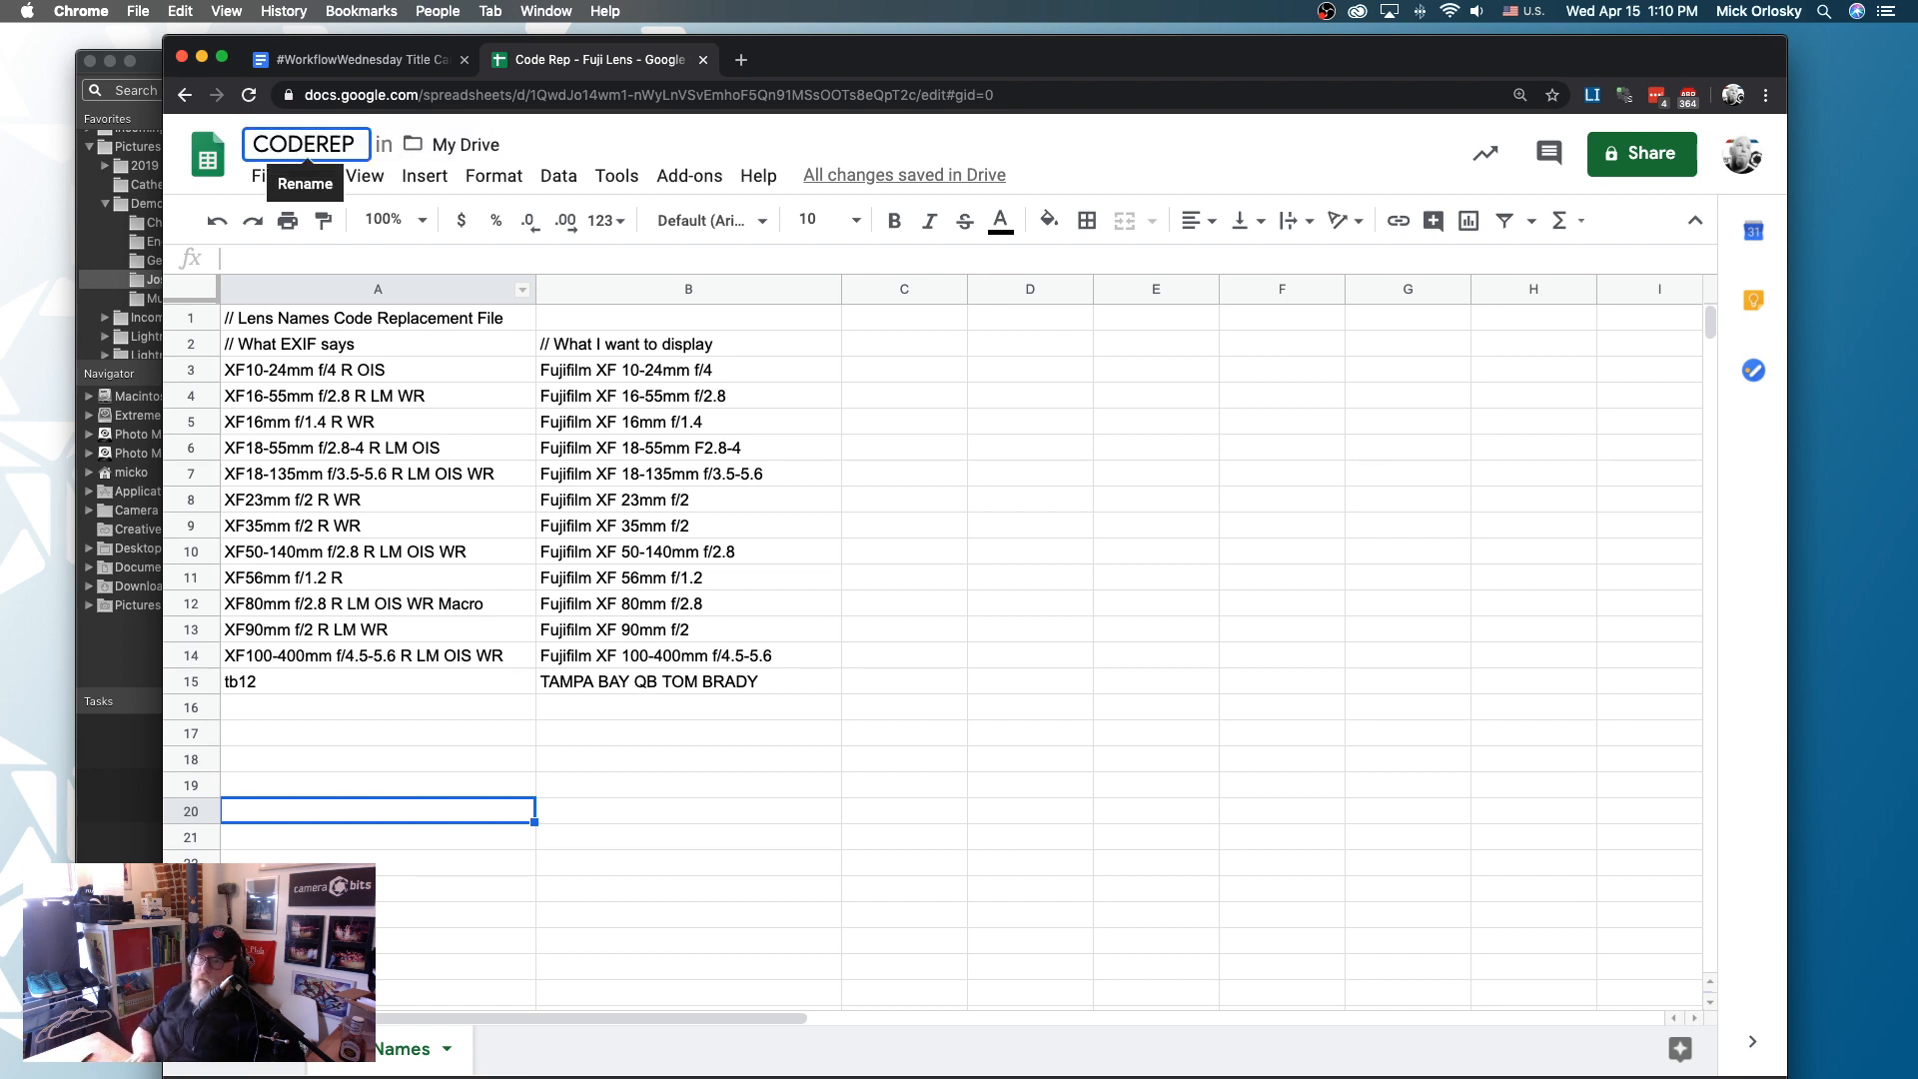
{"action": "key", "text": "Return"}
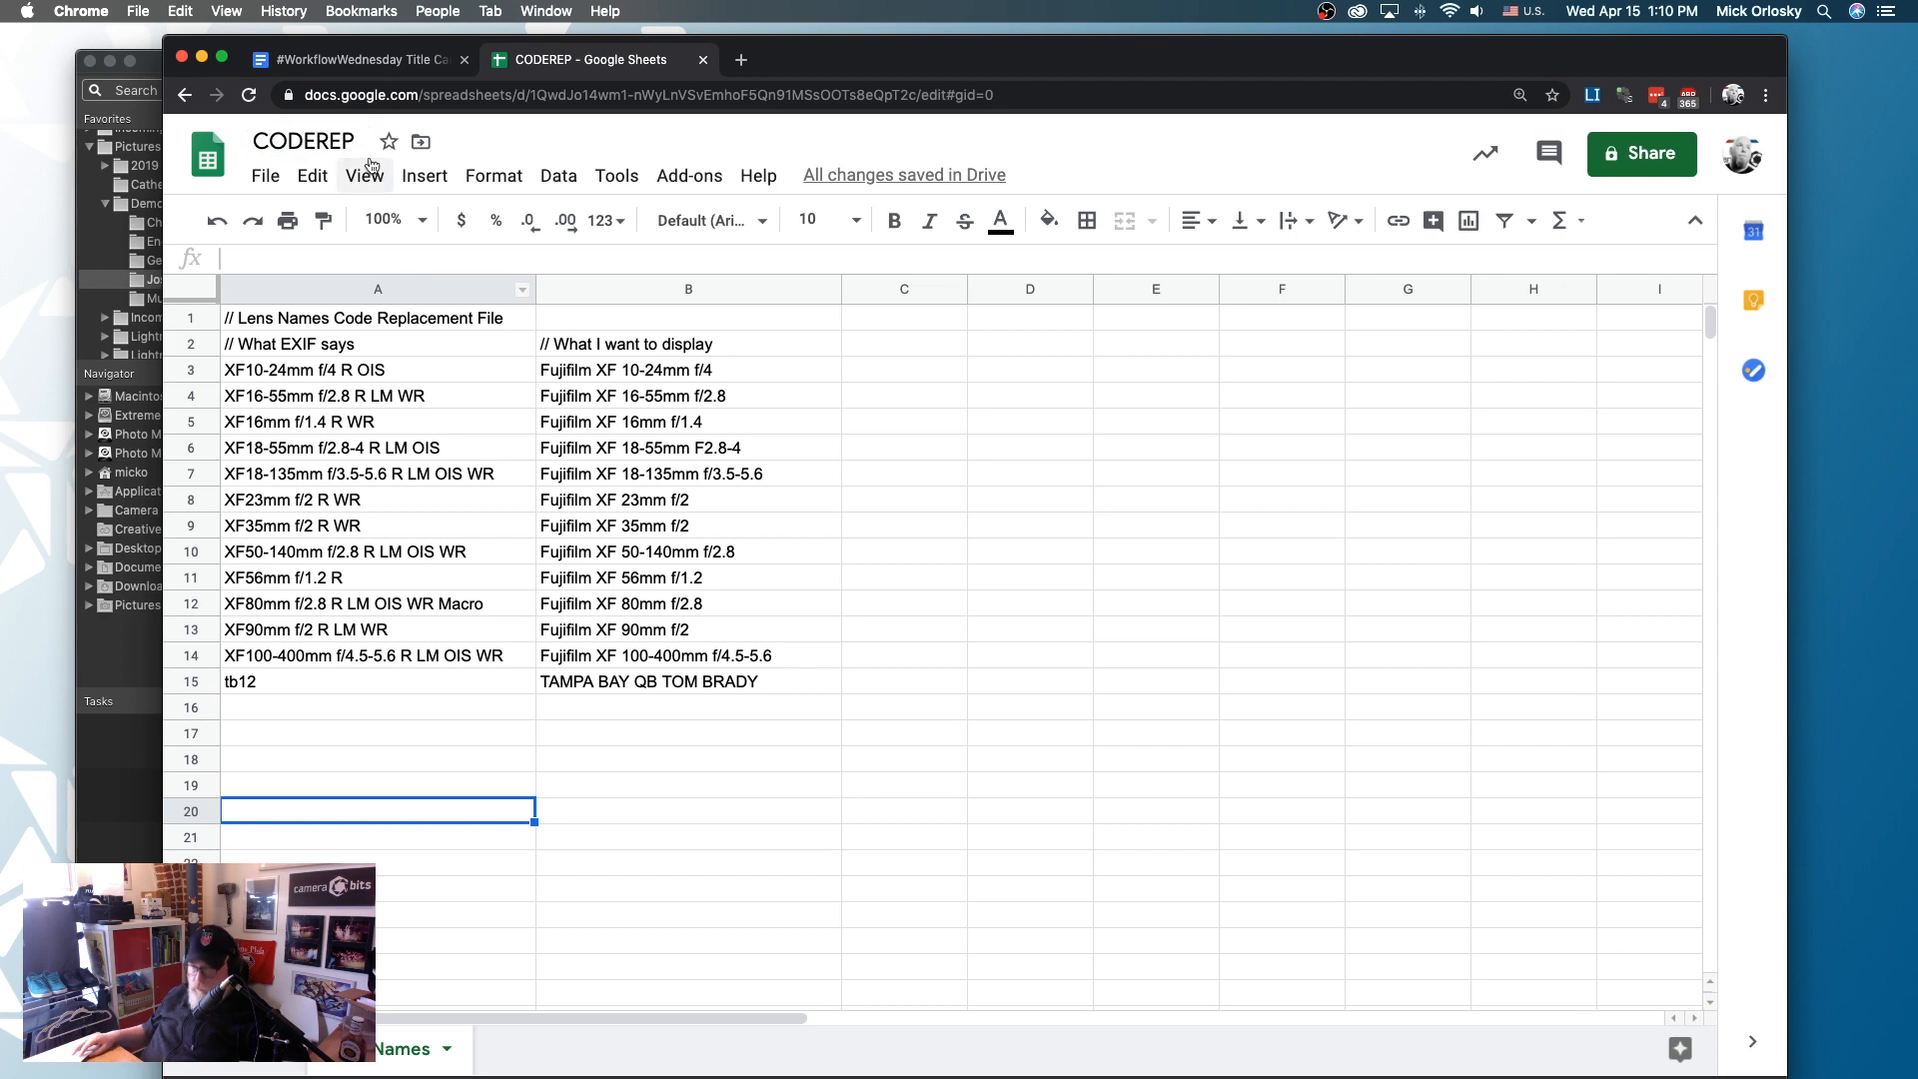
- Download the Lens Names sheet of CODEREP as tab-separated values (.tsv)
{"action": "left_click", "coordinate": [268, 180]}
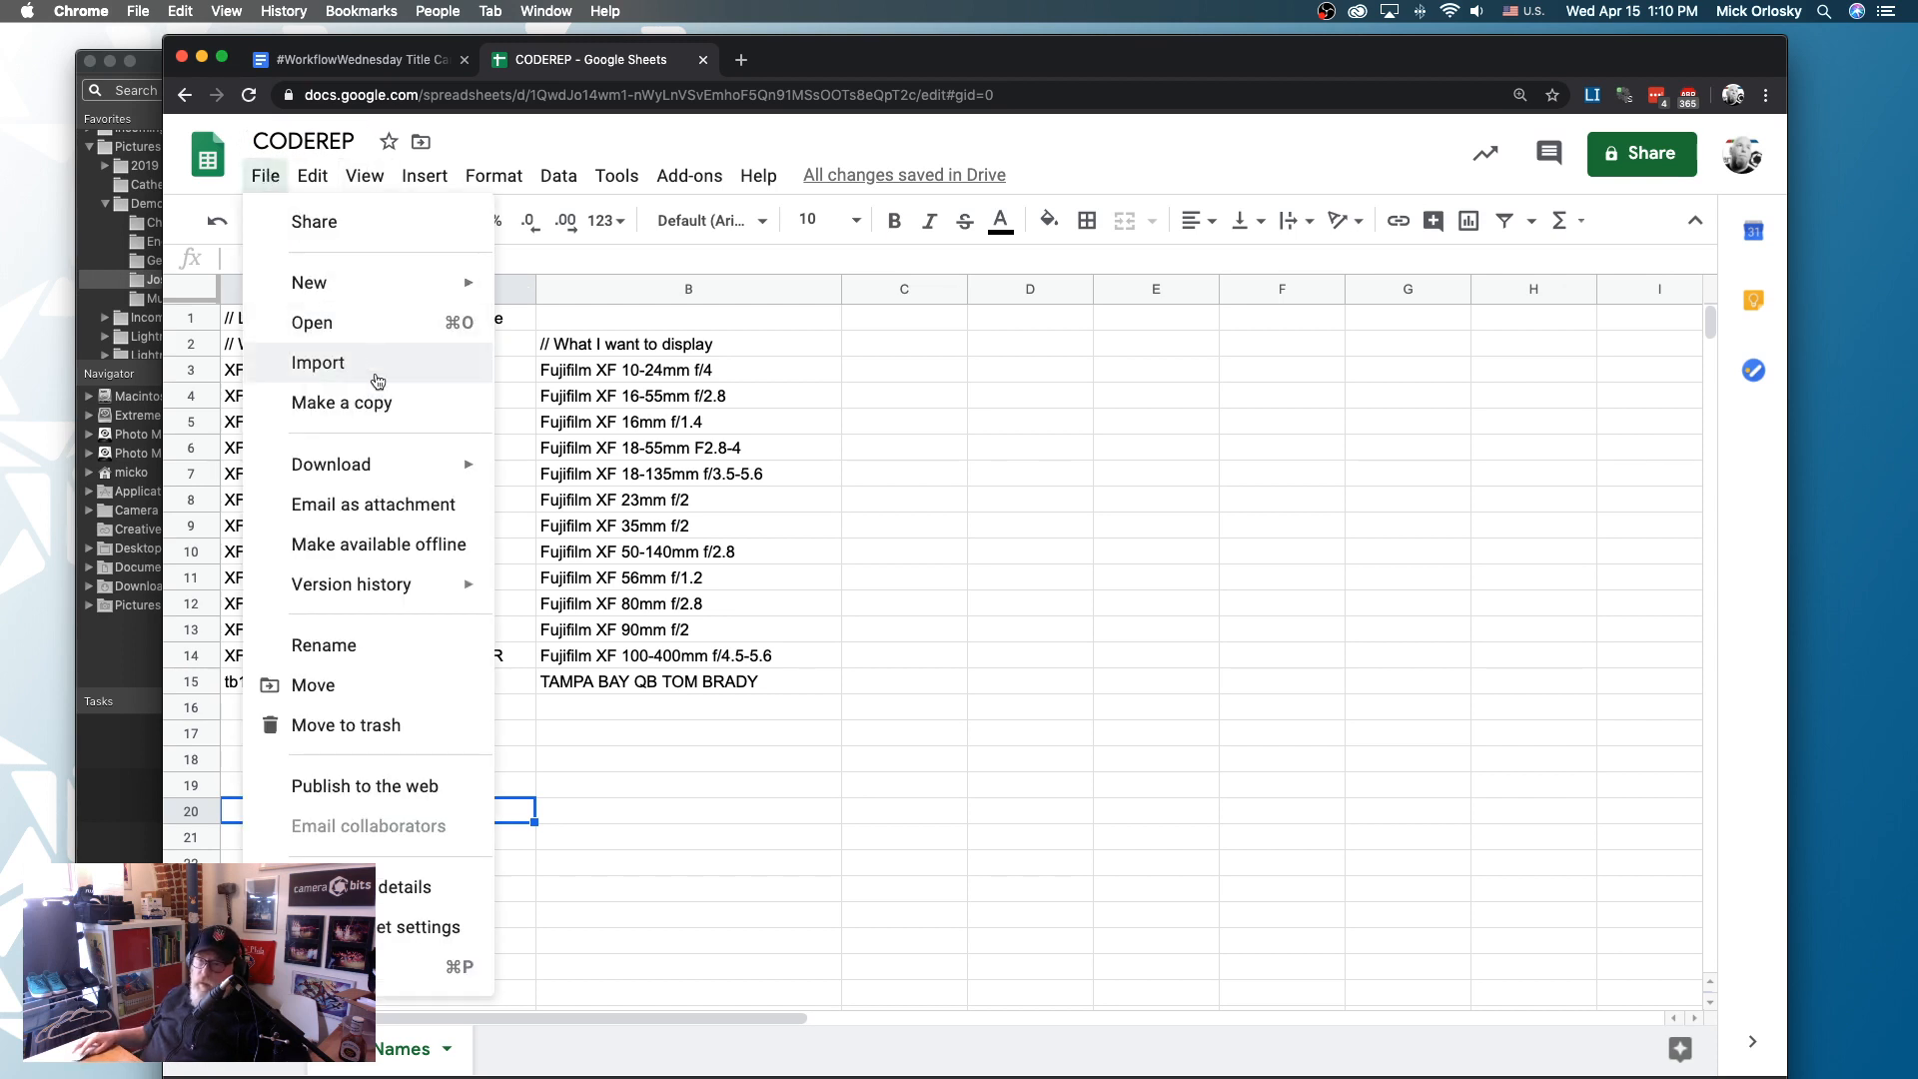
{"action": "mouse_move", "coordinate": [396, 463]}
{"action": "left_click", "coordinate": [751, 672]}
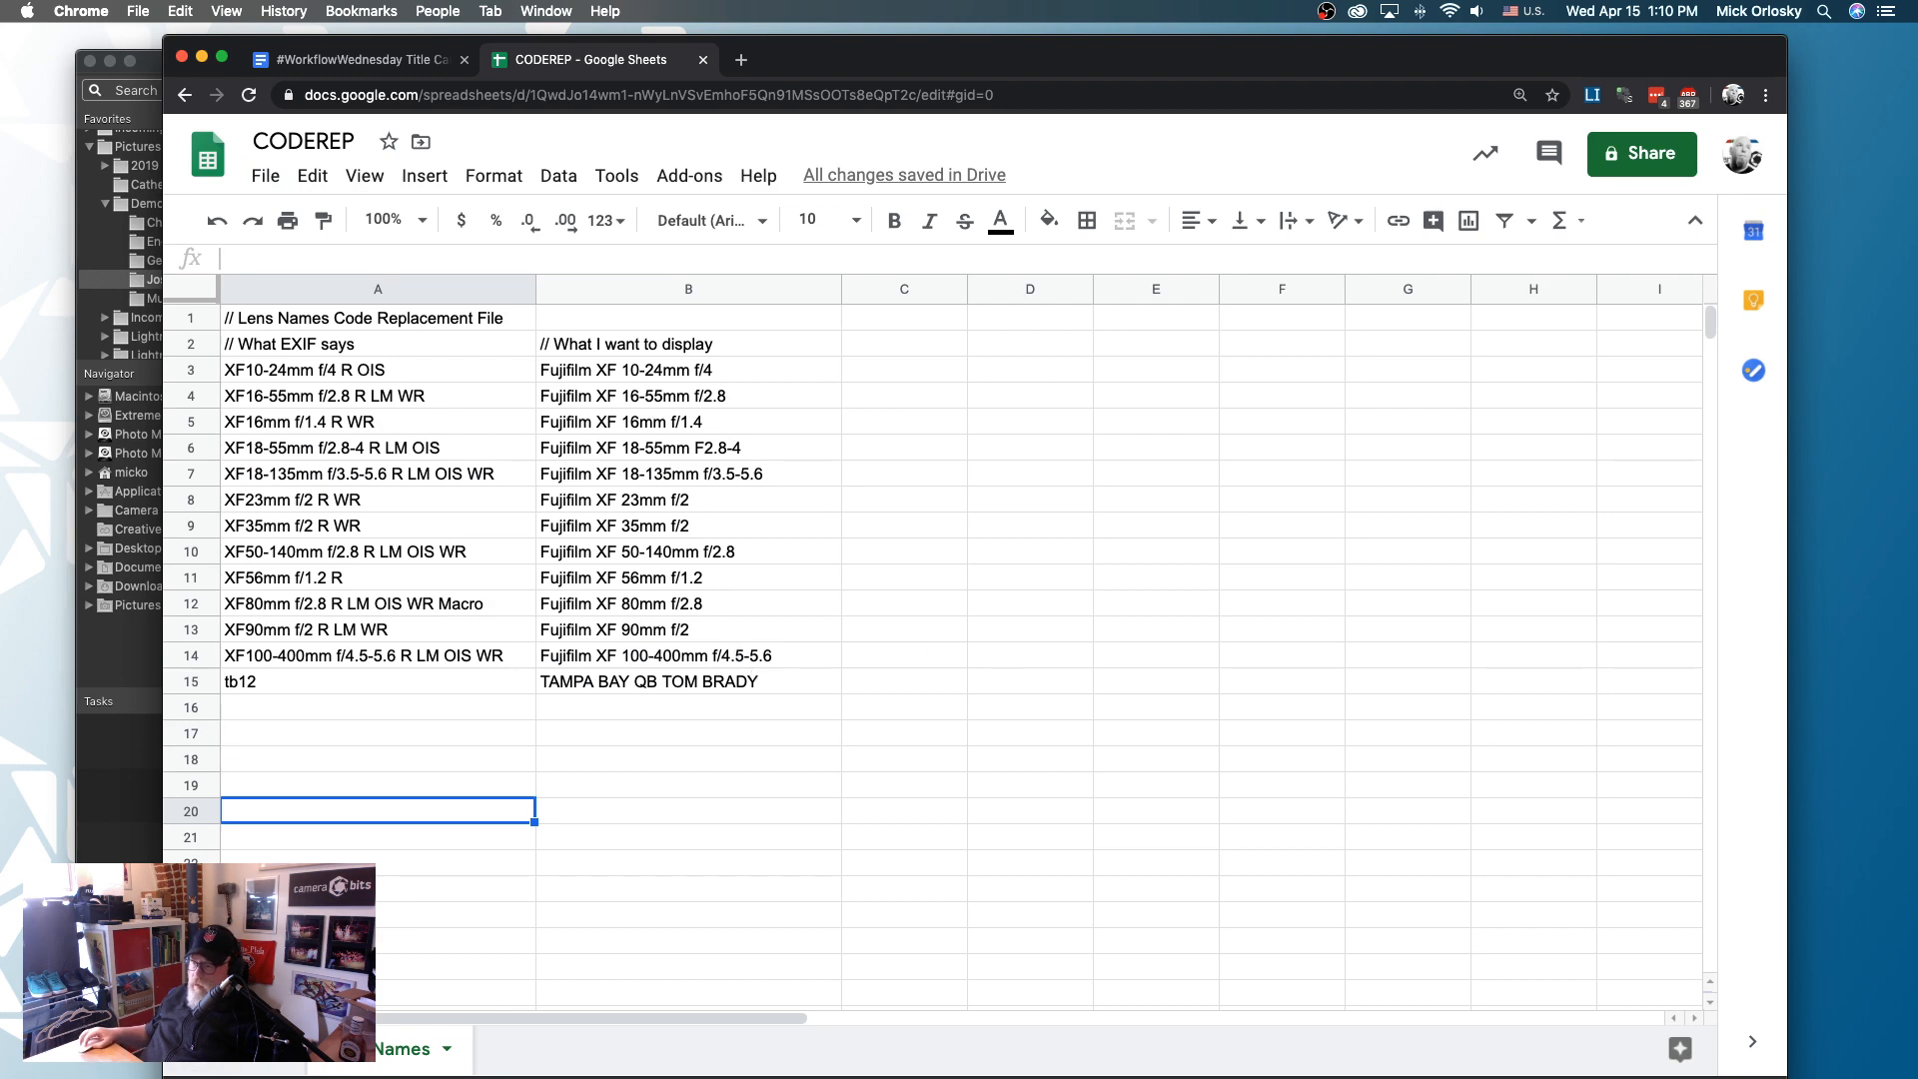
- Switch to Photo Mechanic 6, open the code replacement settings and re-enter = as the delimiter character
{"action": "key", "text": "super+Tab"}
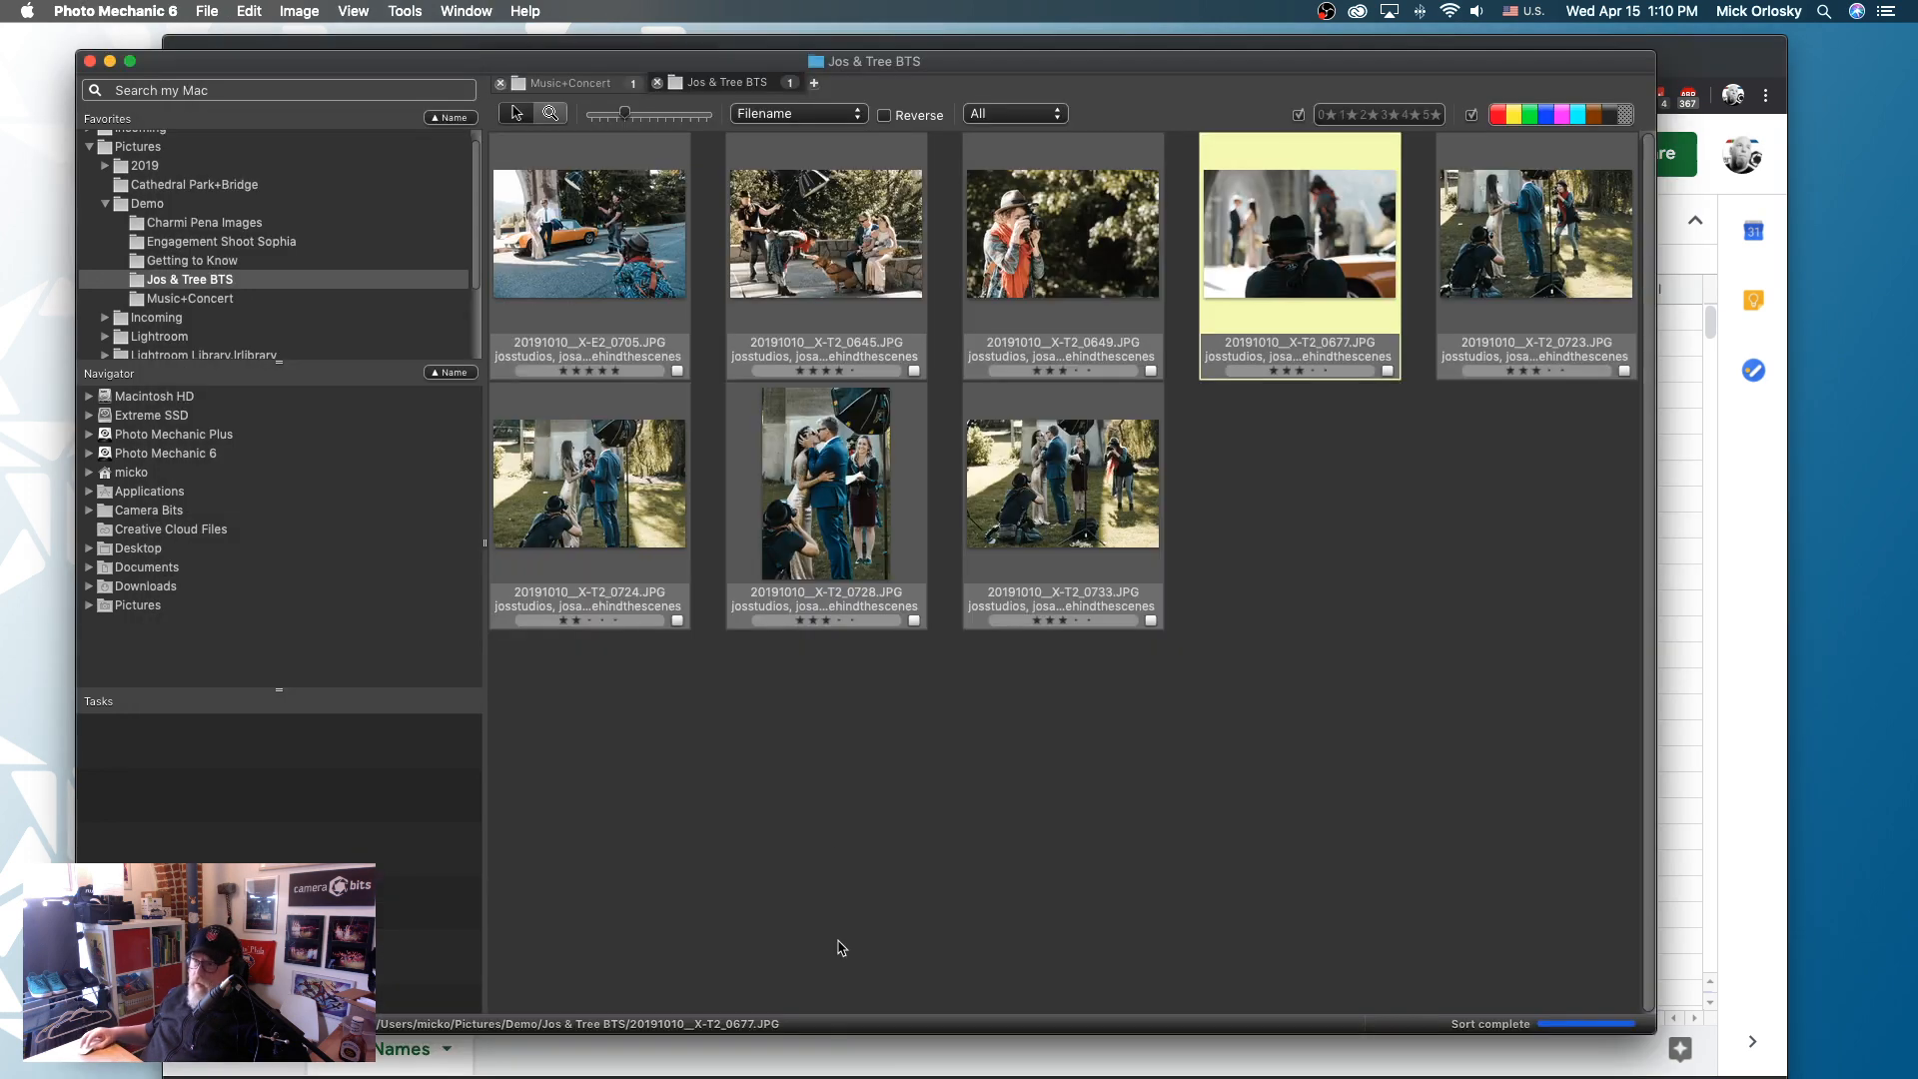
{"action": "left_click", "coordinate": [250, 12]}
{"action": "mouse_move", "coordinate": [394, 607]}
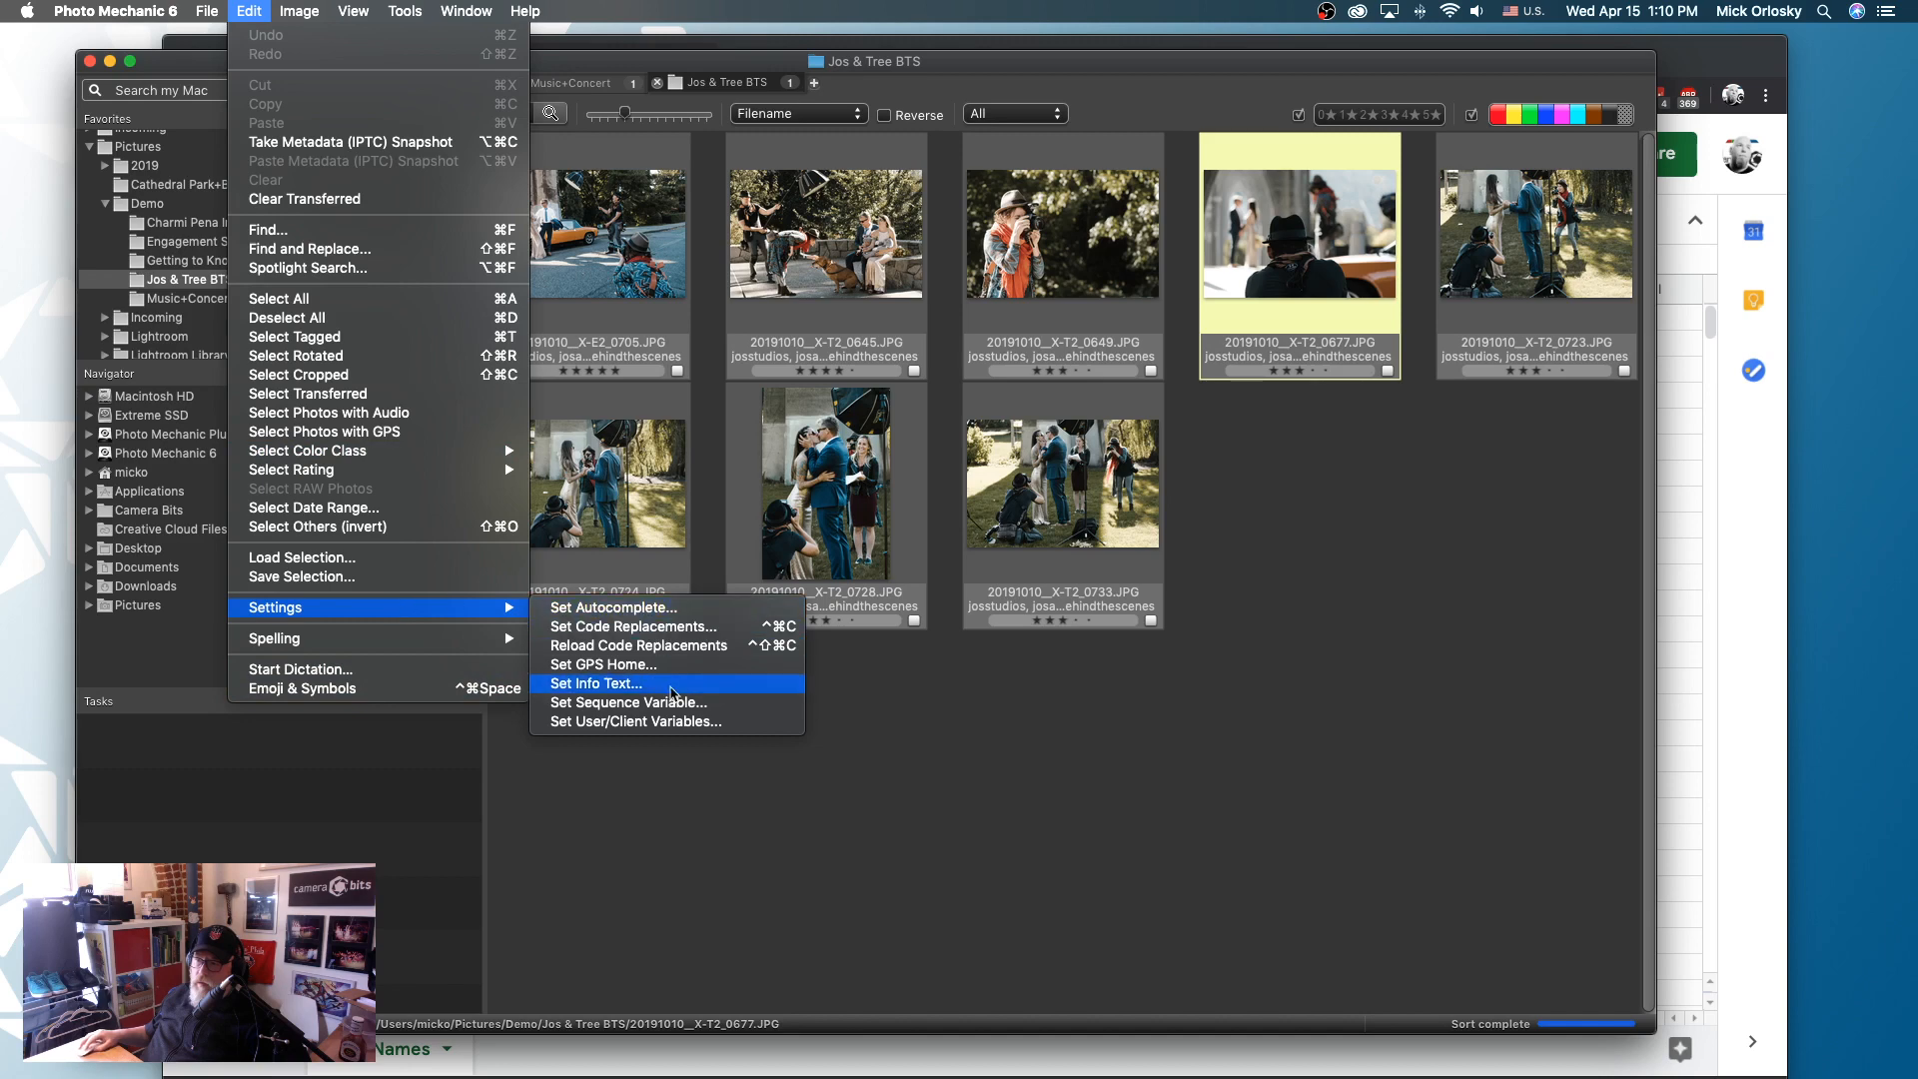
{"action": "left_click", "coordinate": [668, 626]}
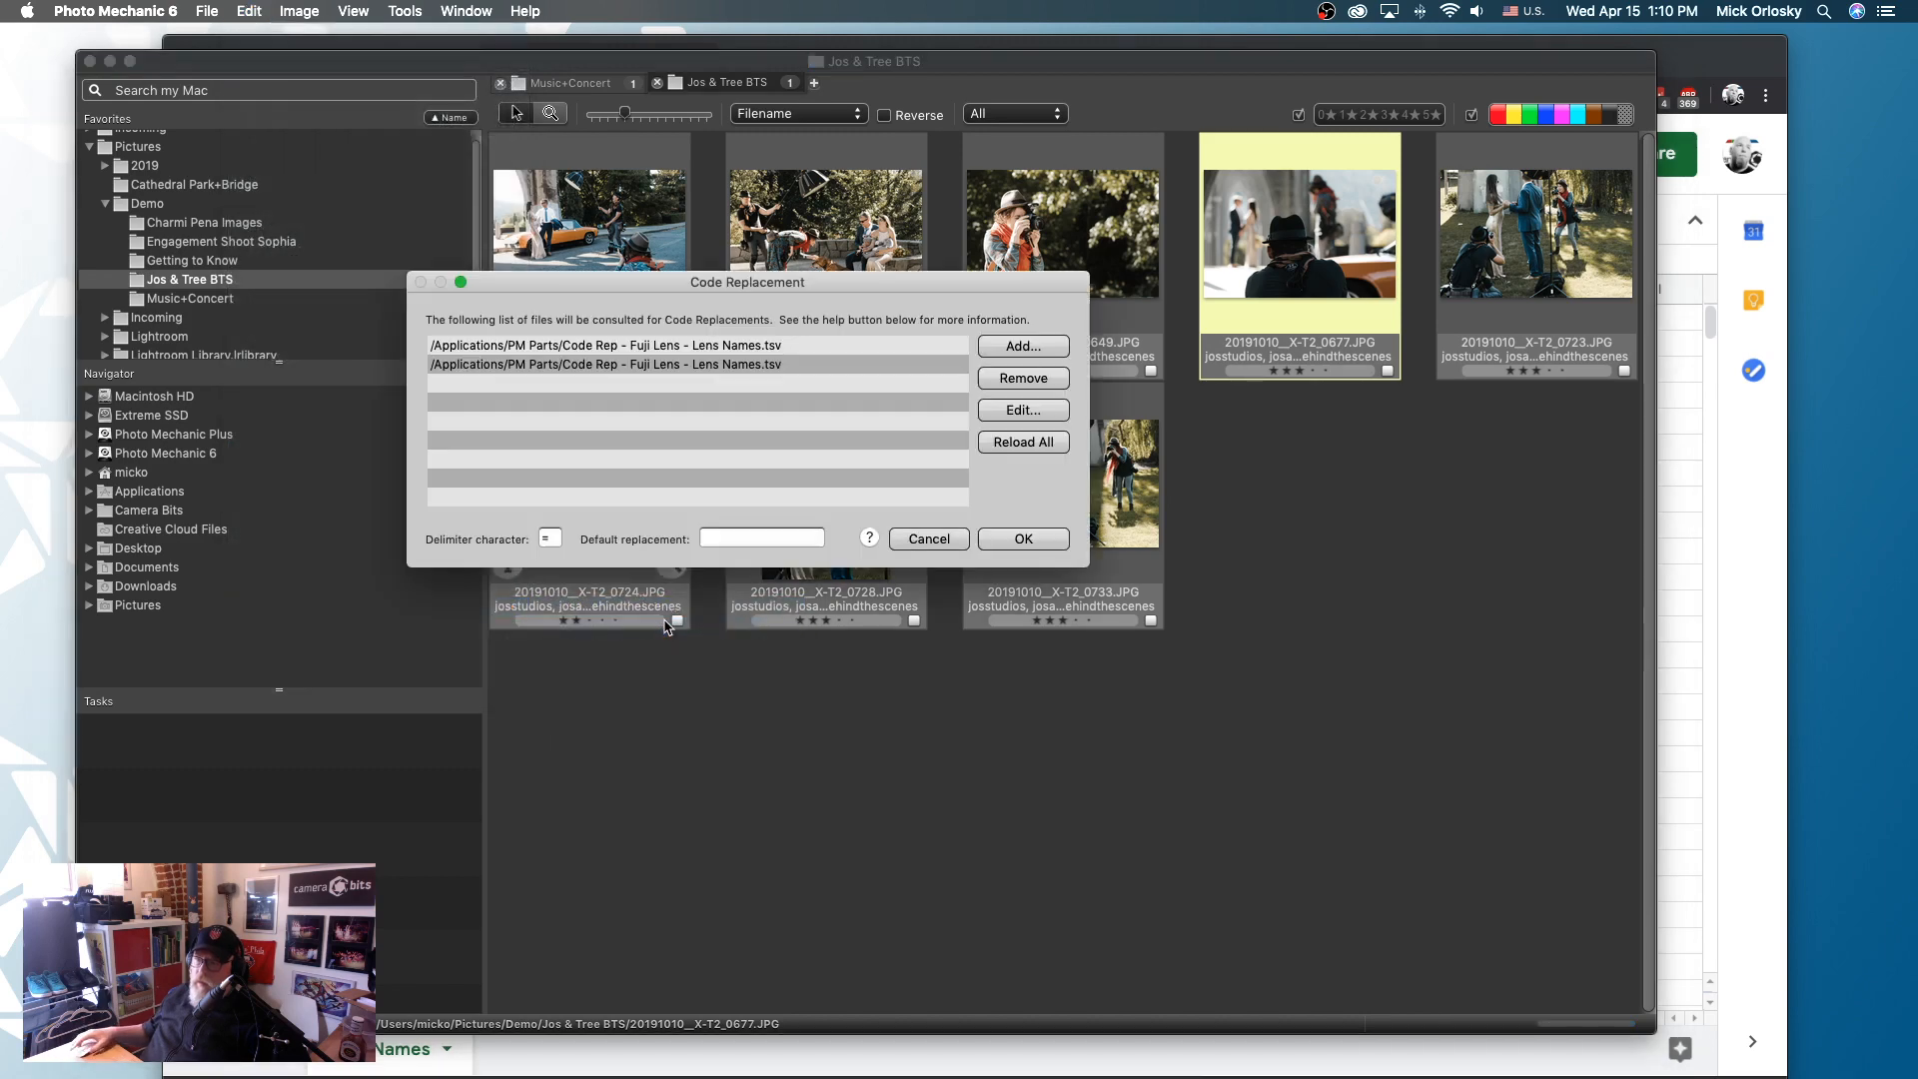
{"action": "left_click", "coordinate": [552, 537]}
{"action": "key", "text": "BackSpace"}
{"action": "type", "text": "="}
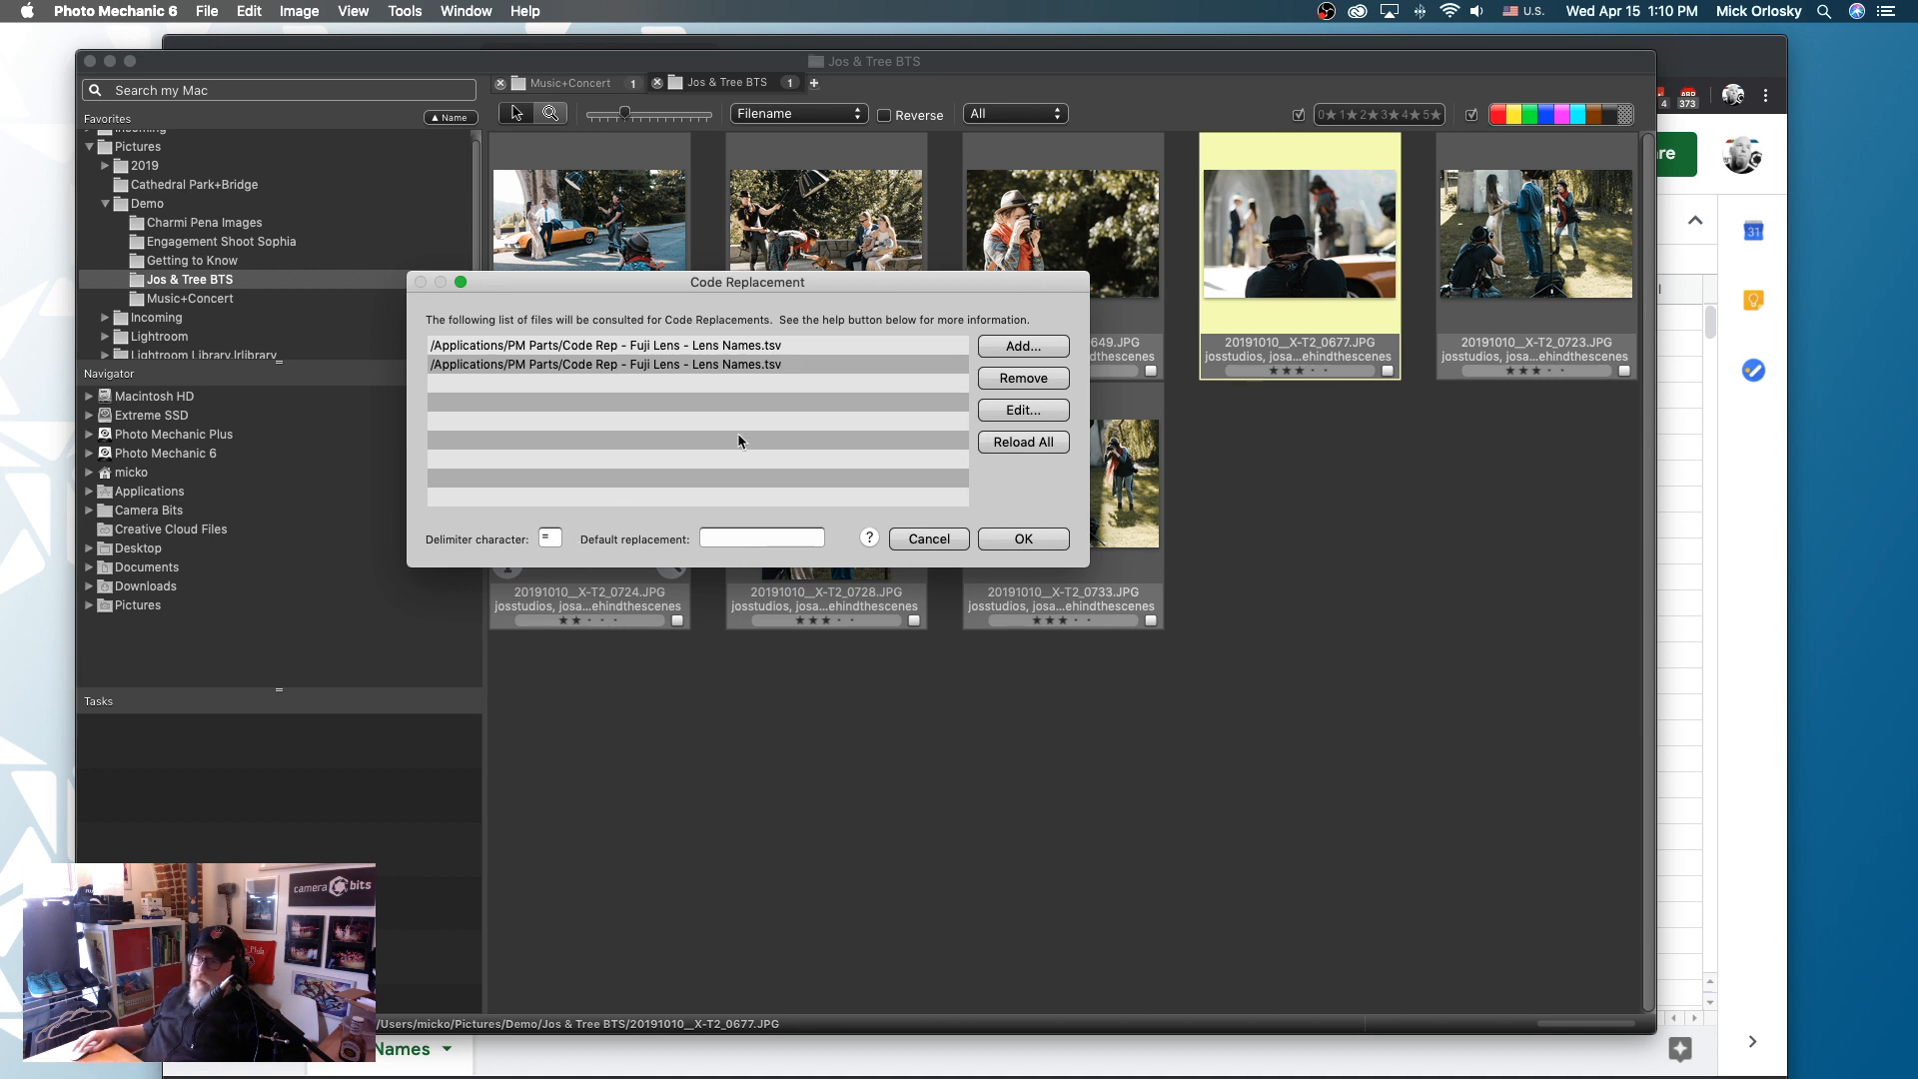
- Add CODEREP - Lens Names.tsv from Downloads as a code replacement file
{"action": "left_click", "coordinate": [1017, 350]}
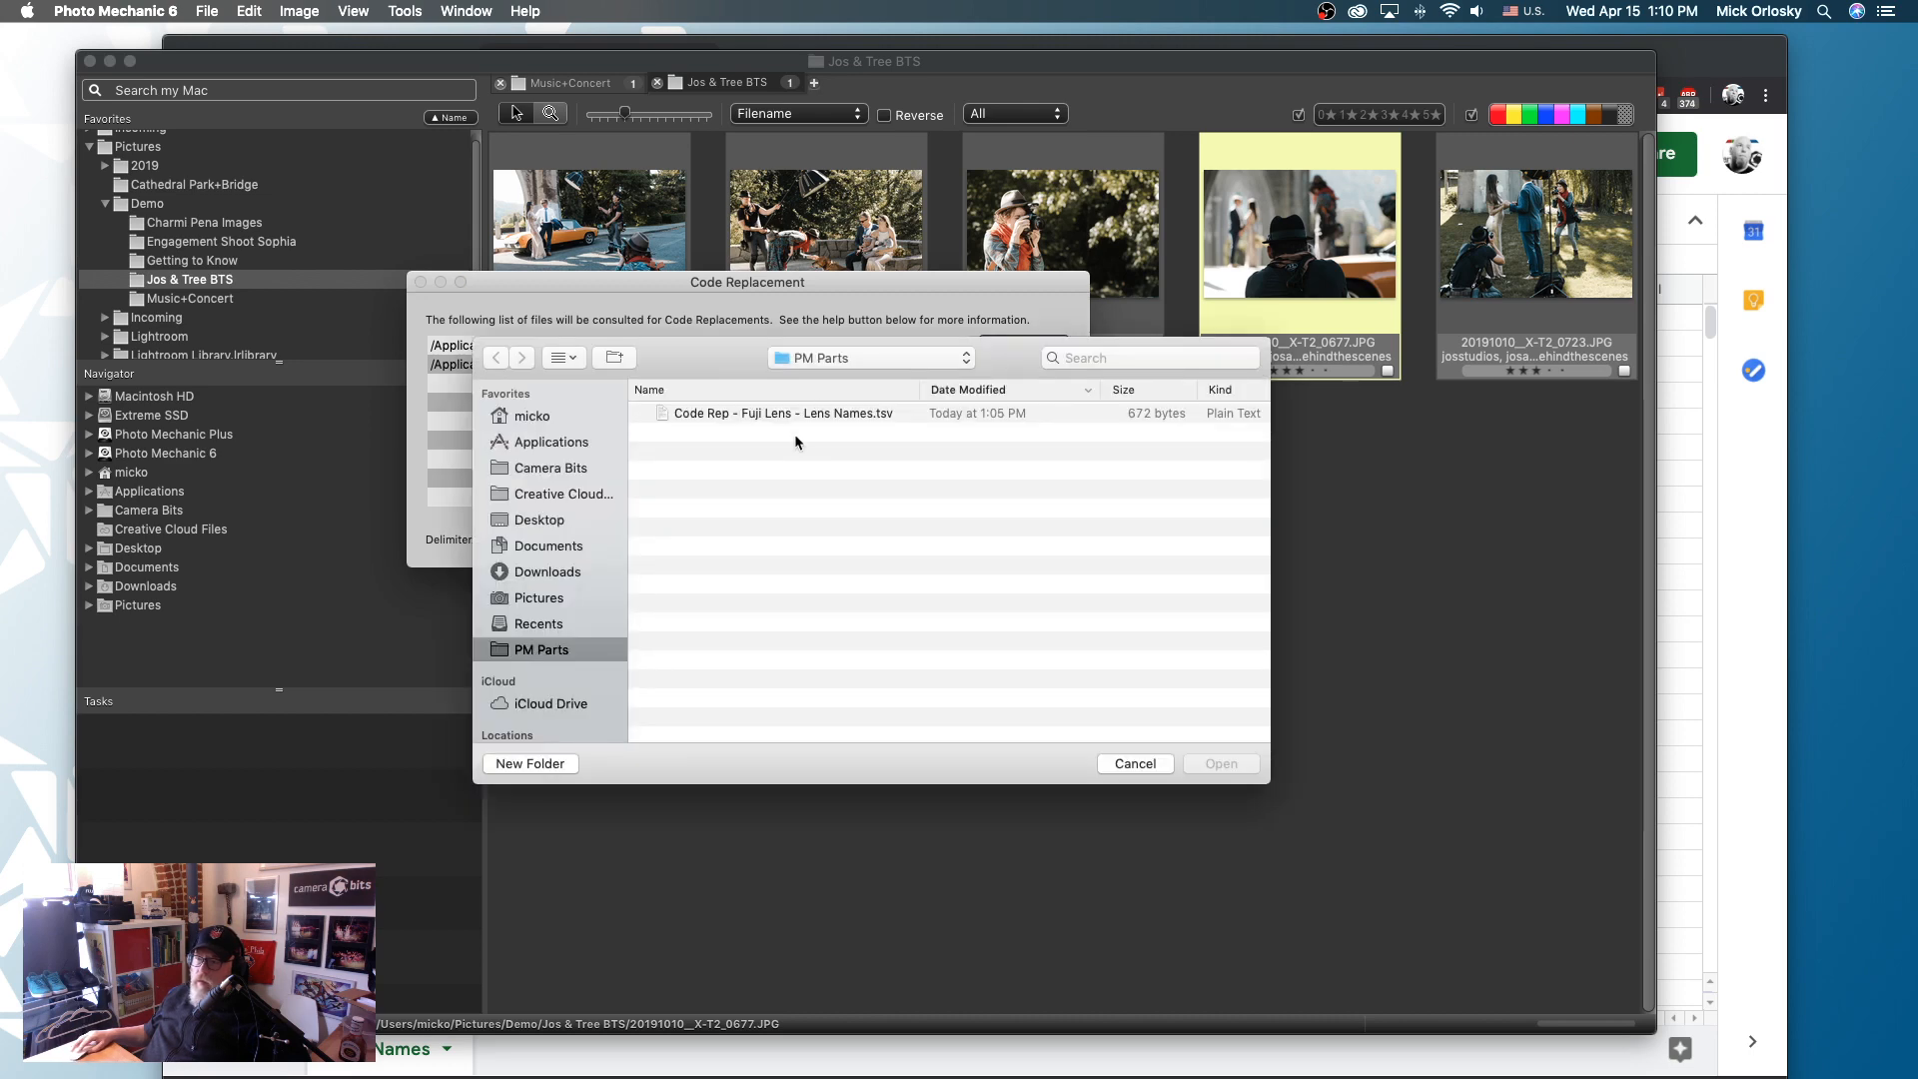
{"action": "left_click", "coordinate": [549, 574]}
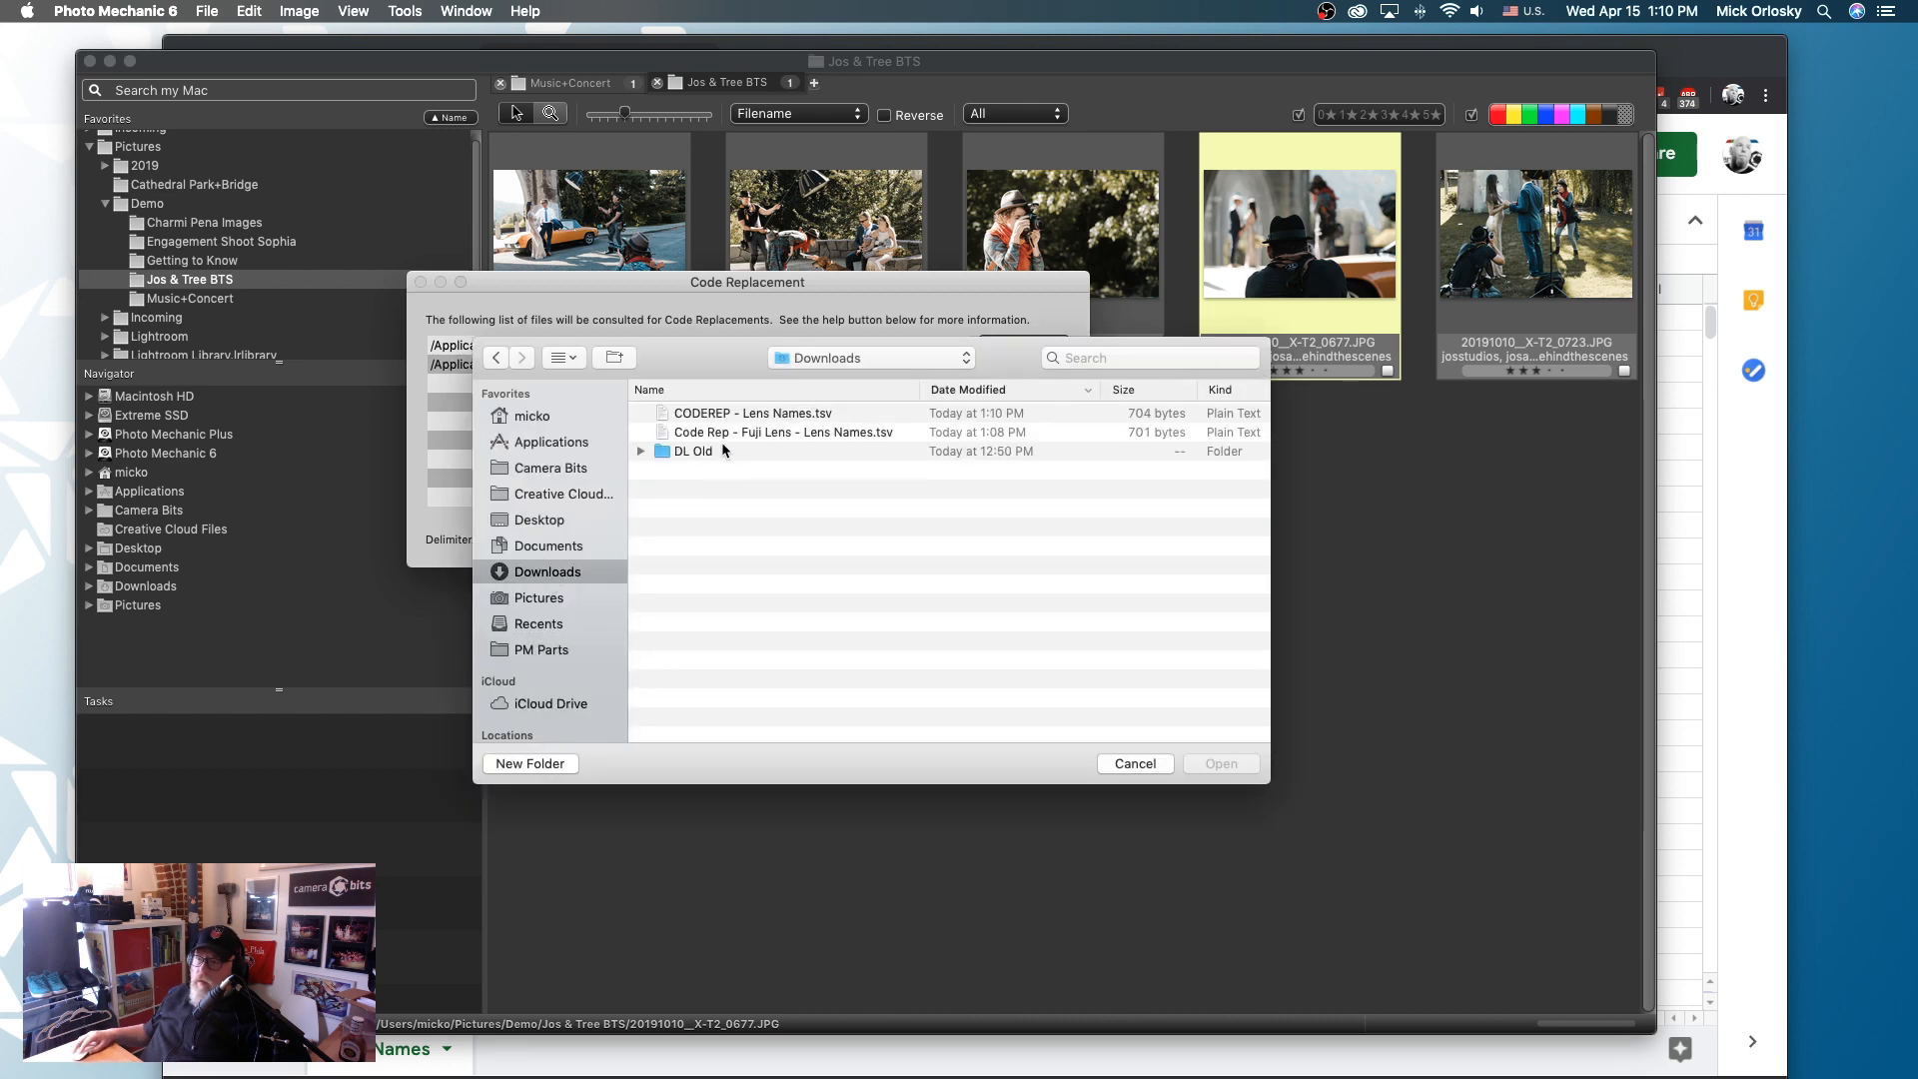
{"action": "left_click", "coordinate": [748, 416]}
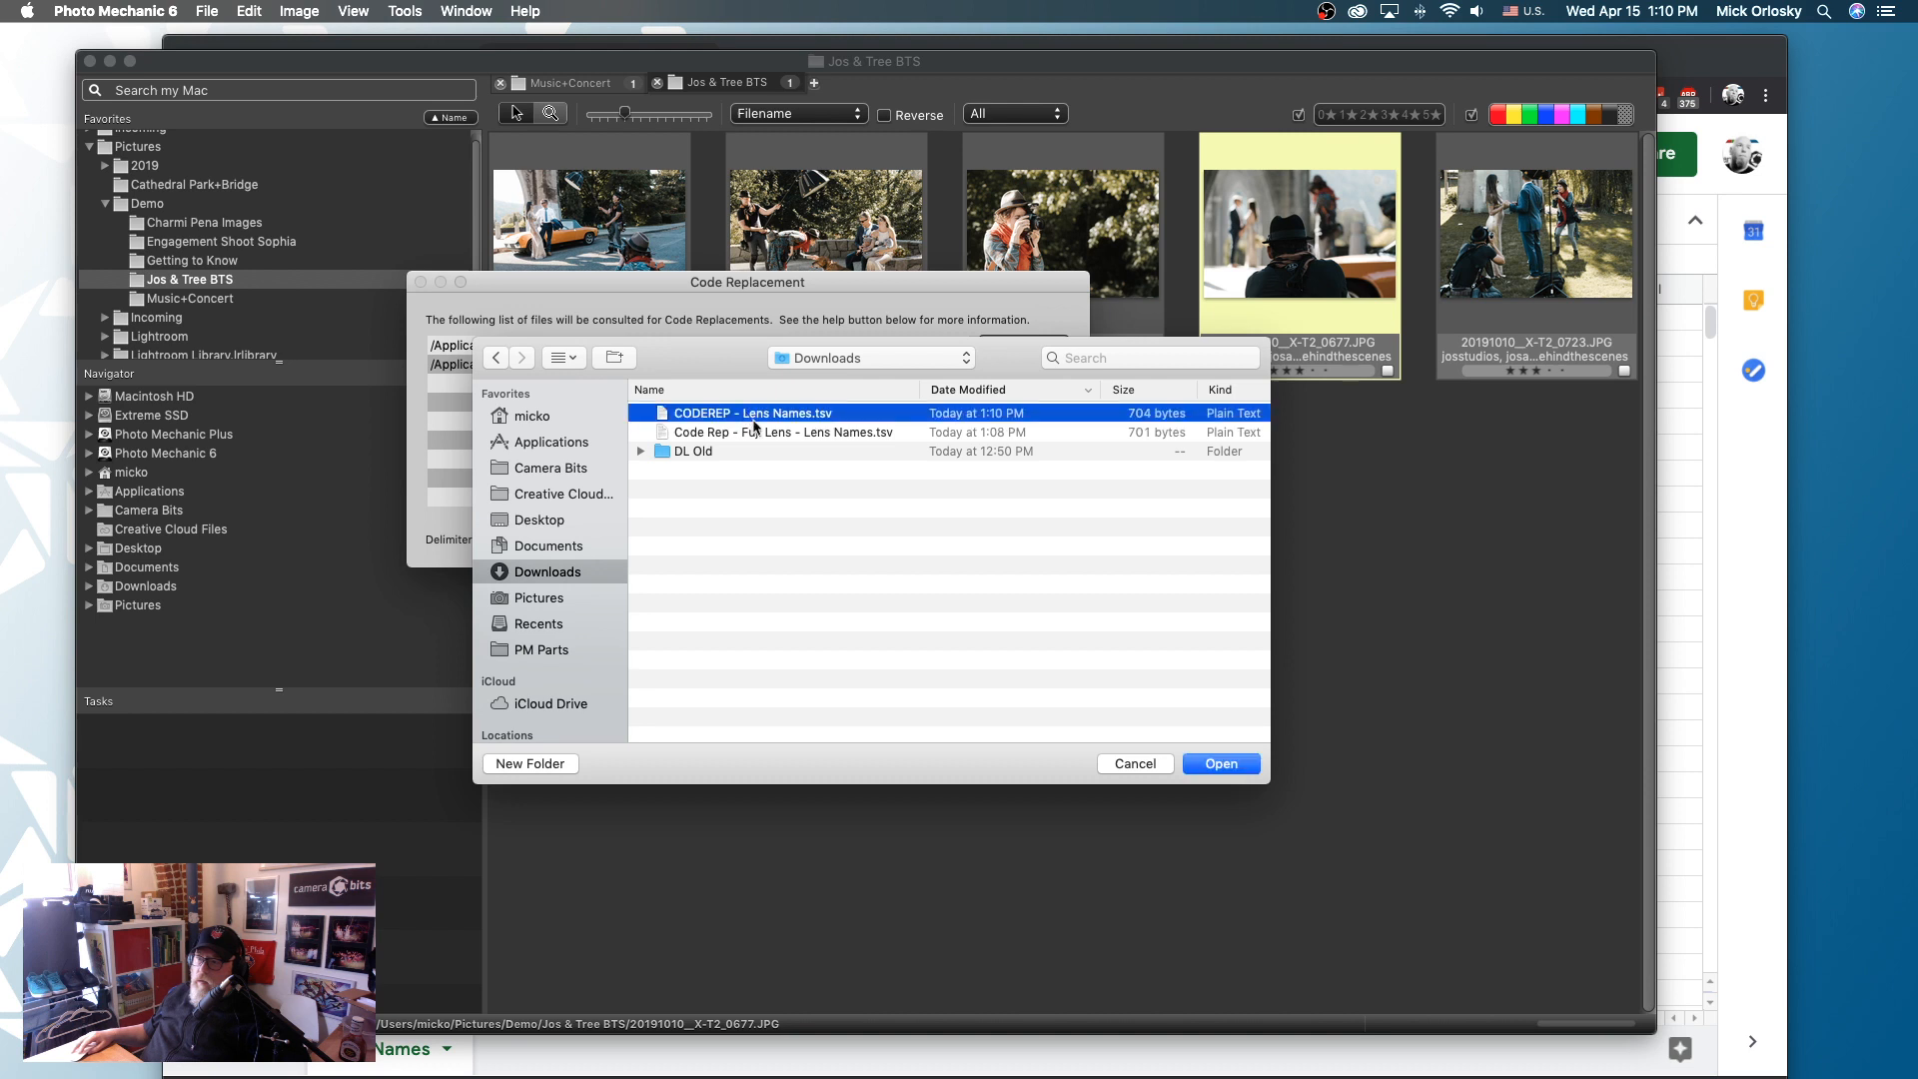
{"action": "left_click", "coordinate": [1223, 765]}
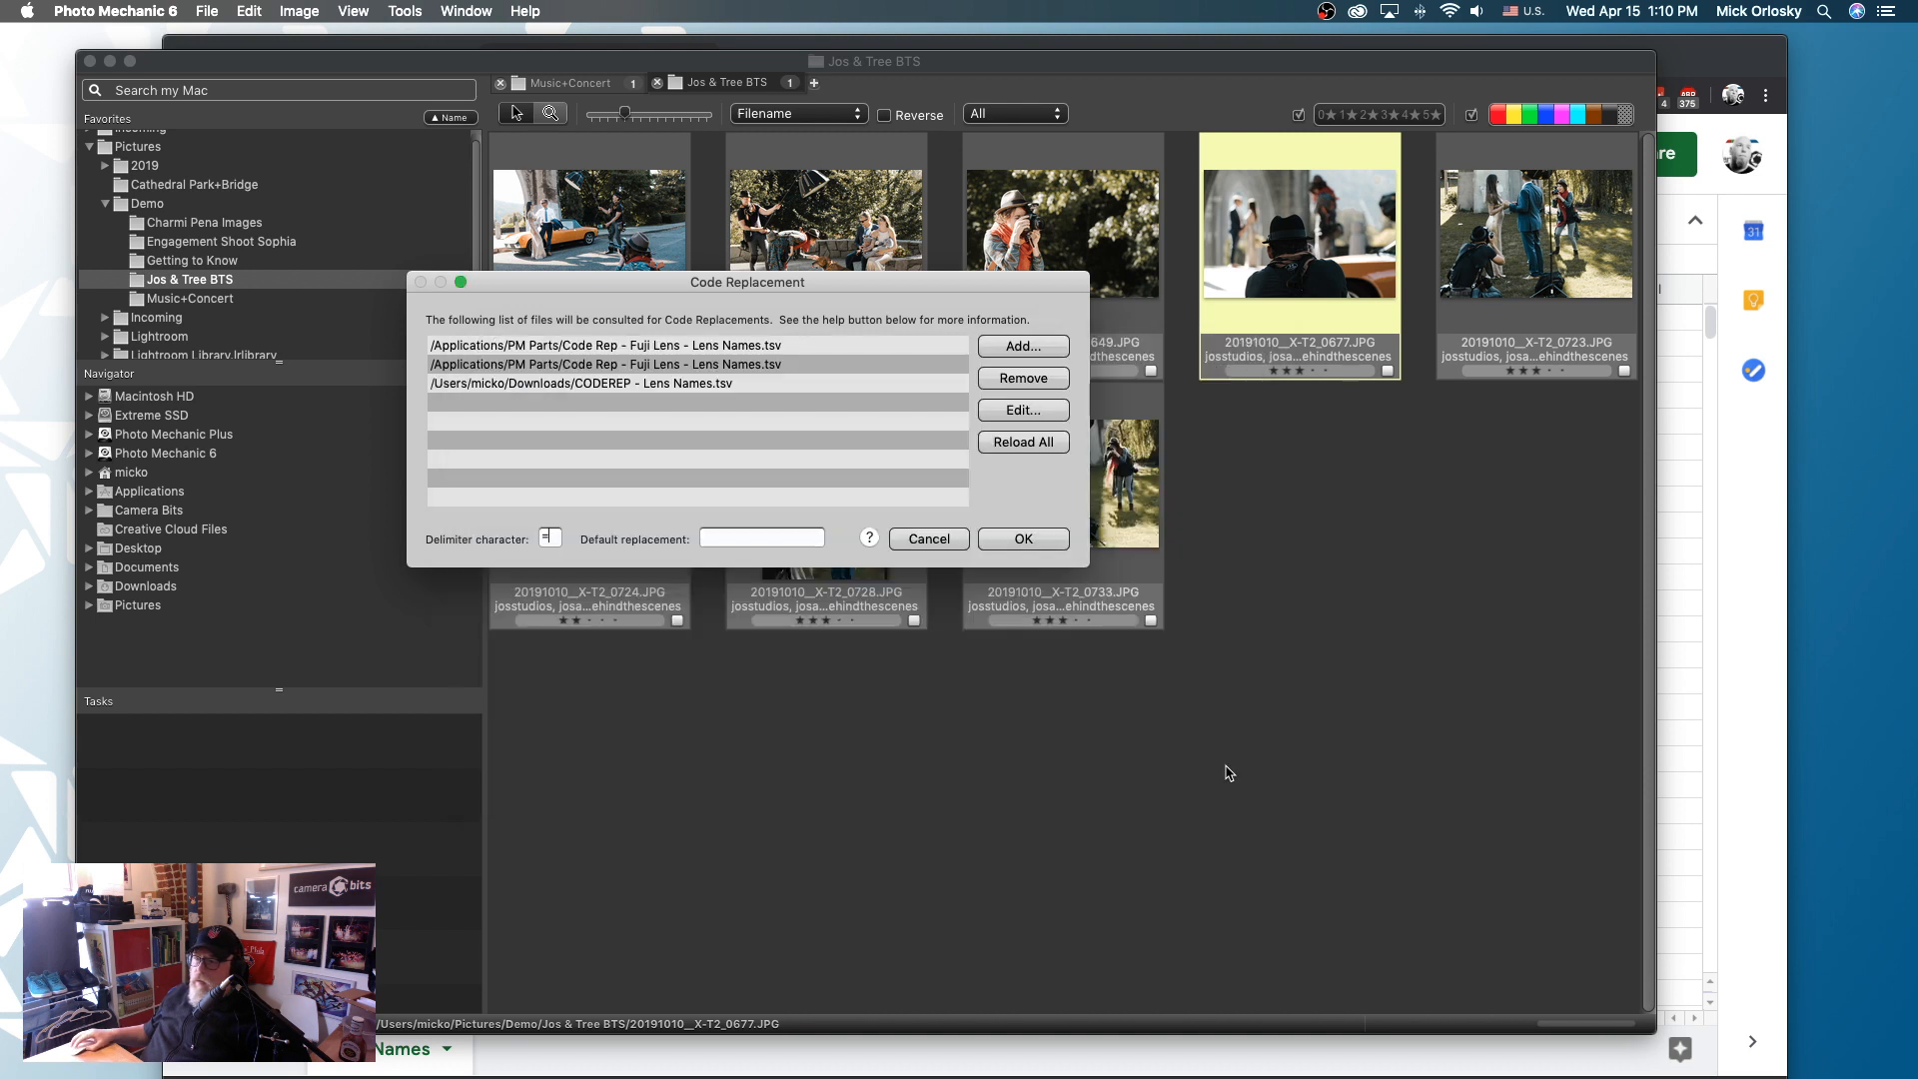
- Remove both Code Rep - Fuji Lens - Lens Names.tsv entries from the code replacement list and accept the settings
{"action": "left_click", "coordinate": [784, 346]}
{"action": "left_click", "coordinate": [1023, 378]}
{"action": "left_click", "coordinate": [714, 346]}
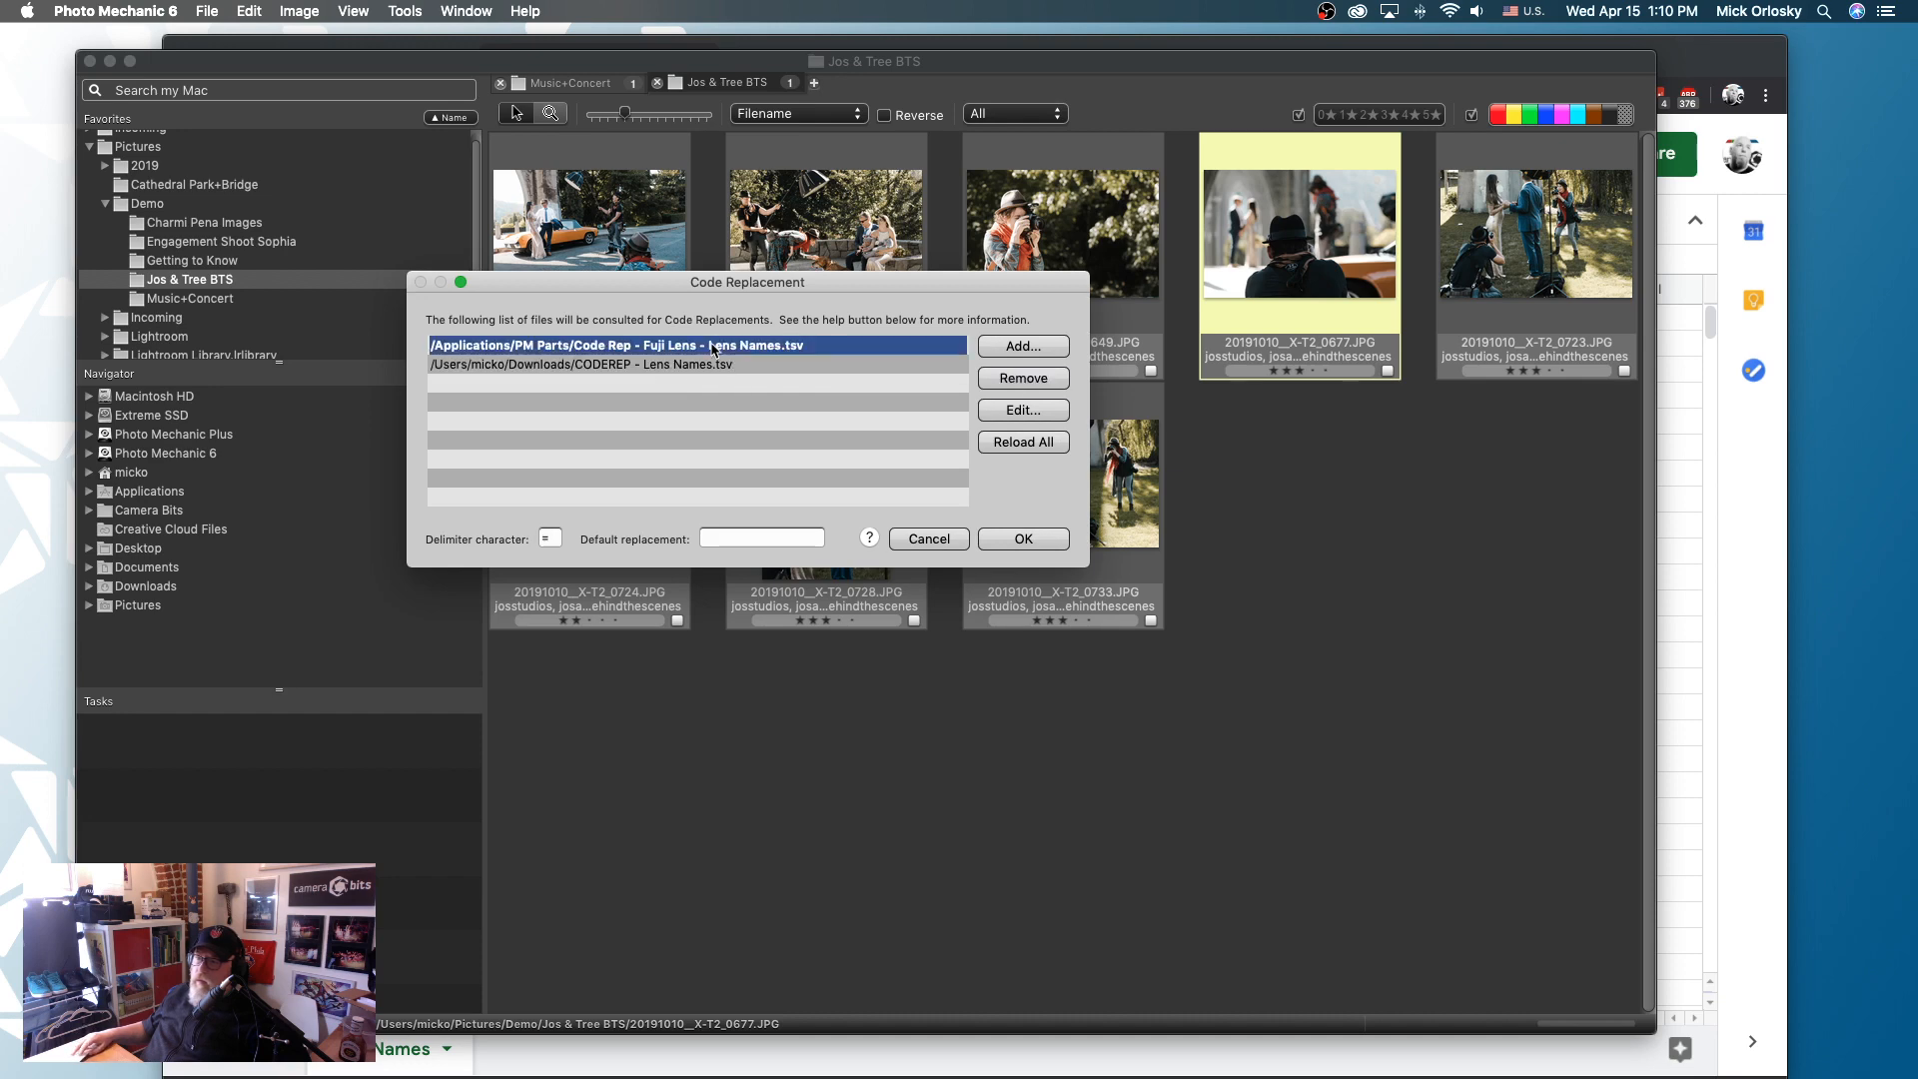
{"action": "left_click", "coordinate": [1019, 378]}
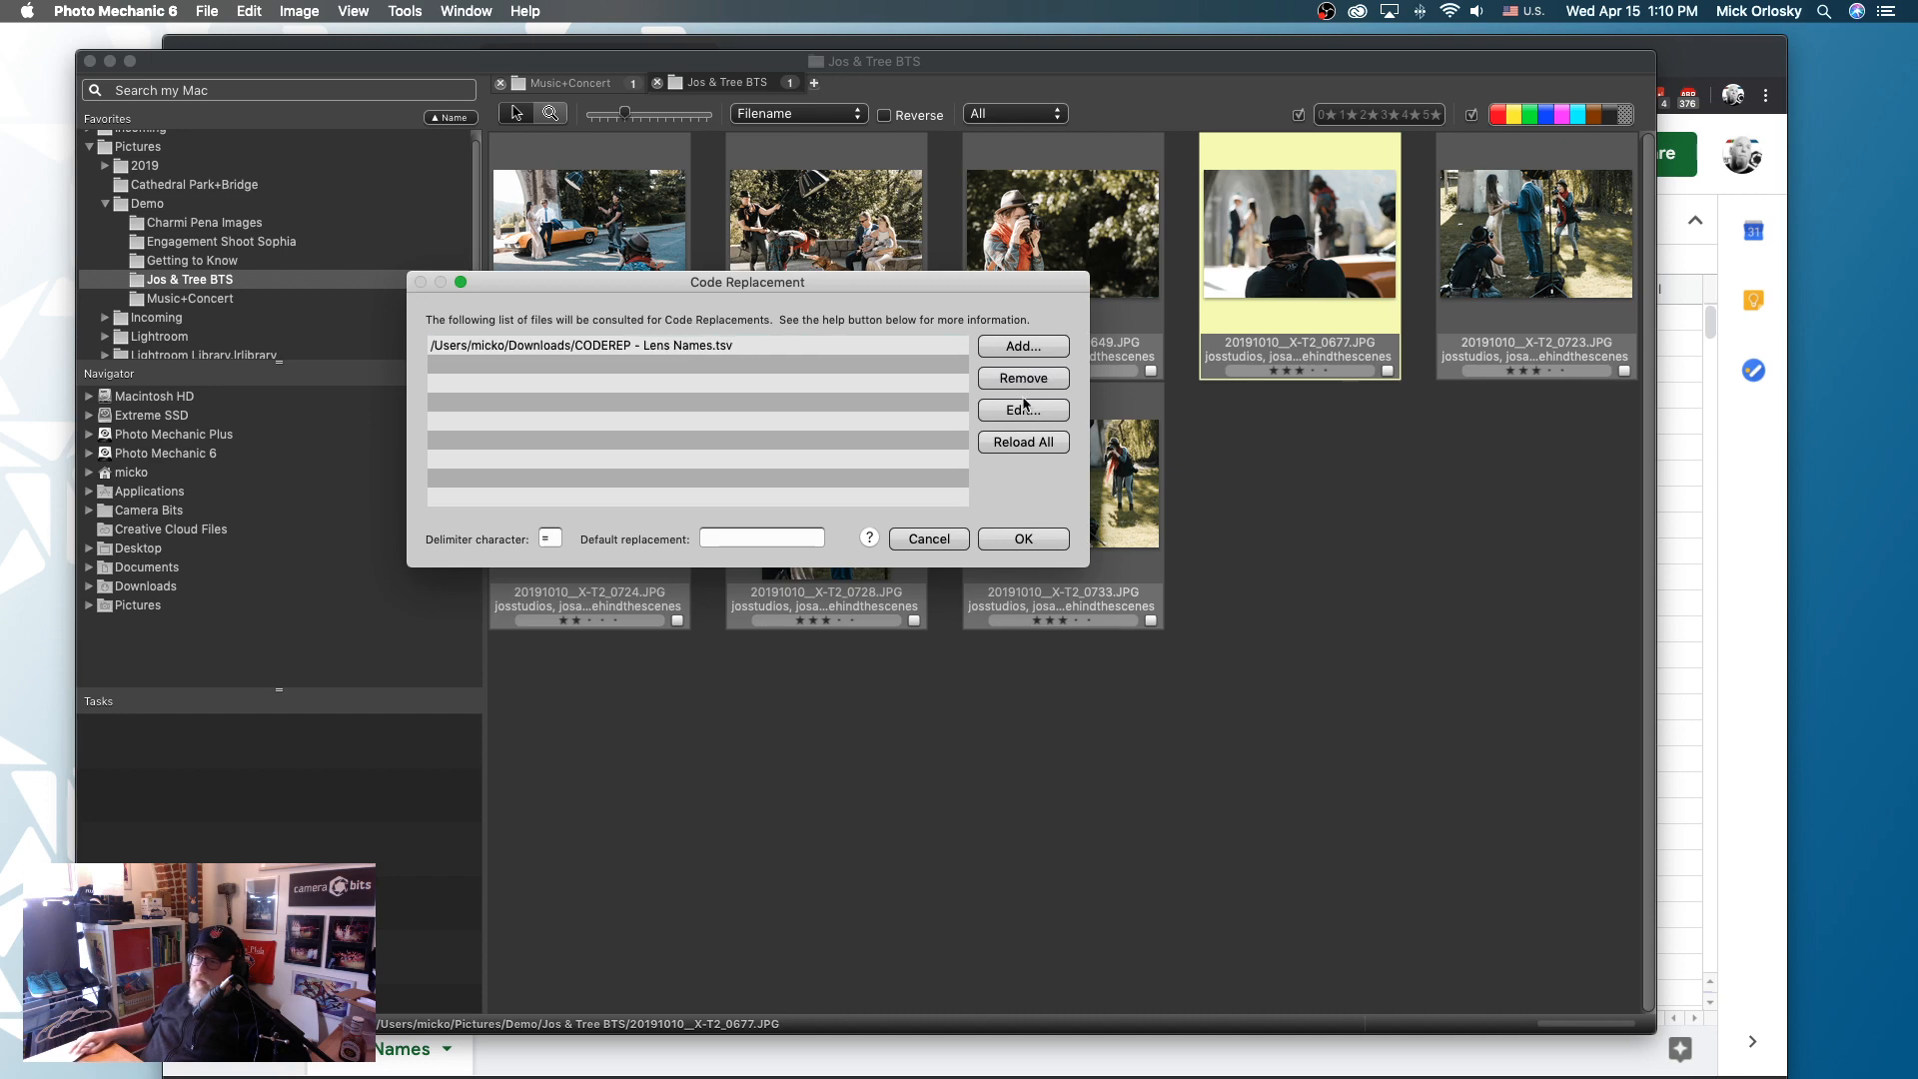
{"action": "left_click", "coordinate": [1040, 541]}
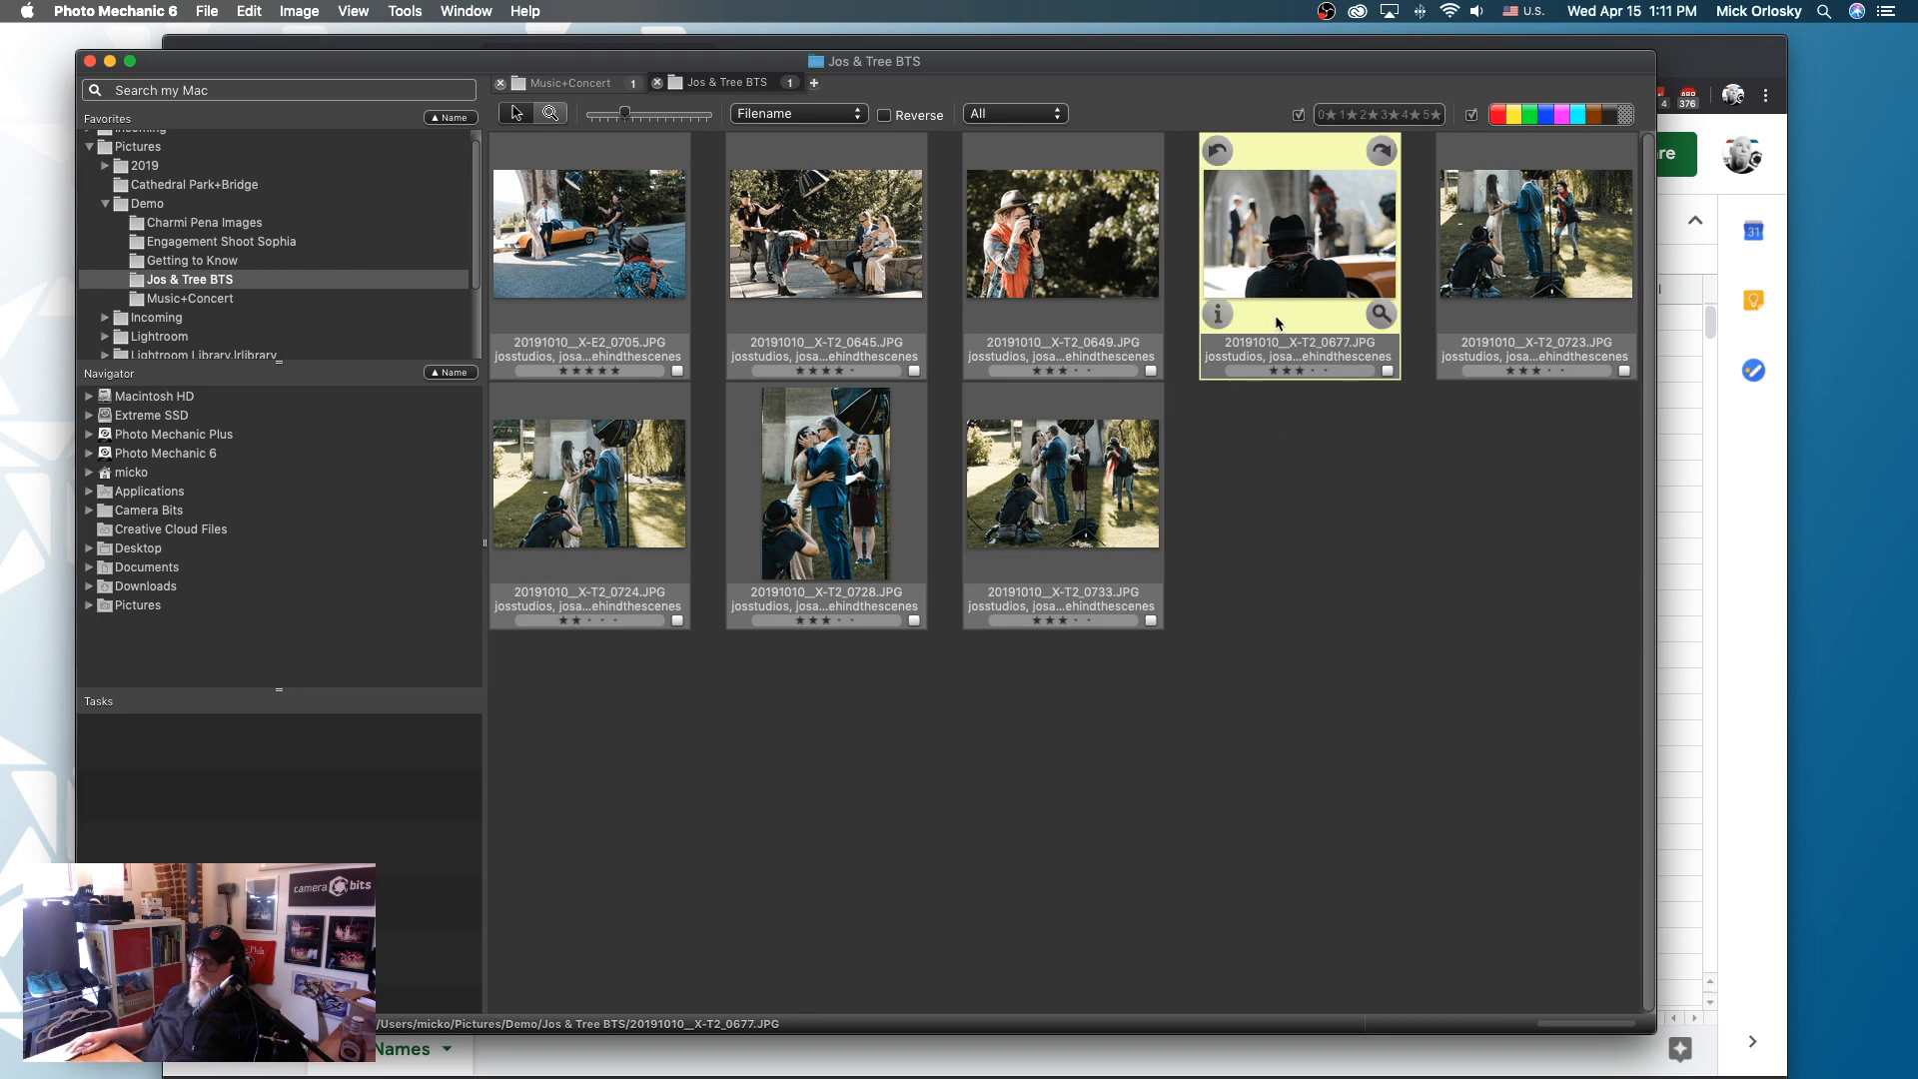
- Replace the description of 20191010__X-T2_0677.JPG with the lowercase code =tb12=
{"action": "key", "text": "super+i"}
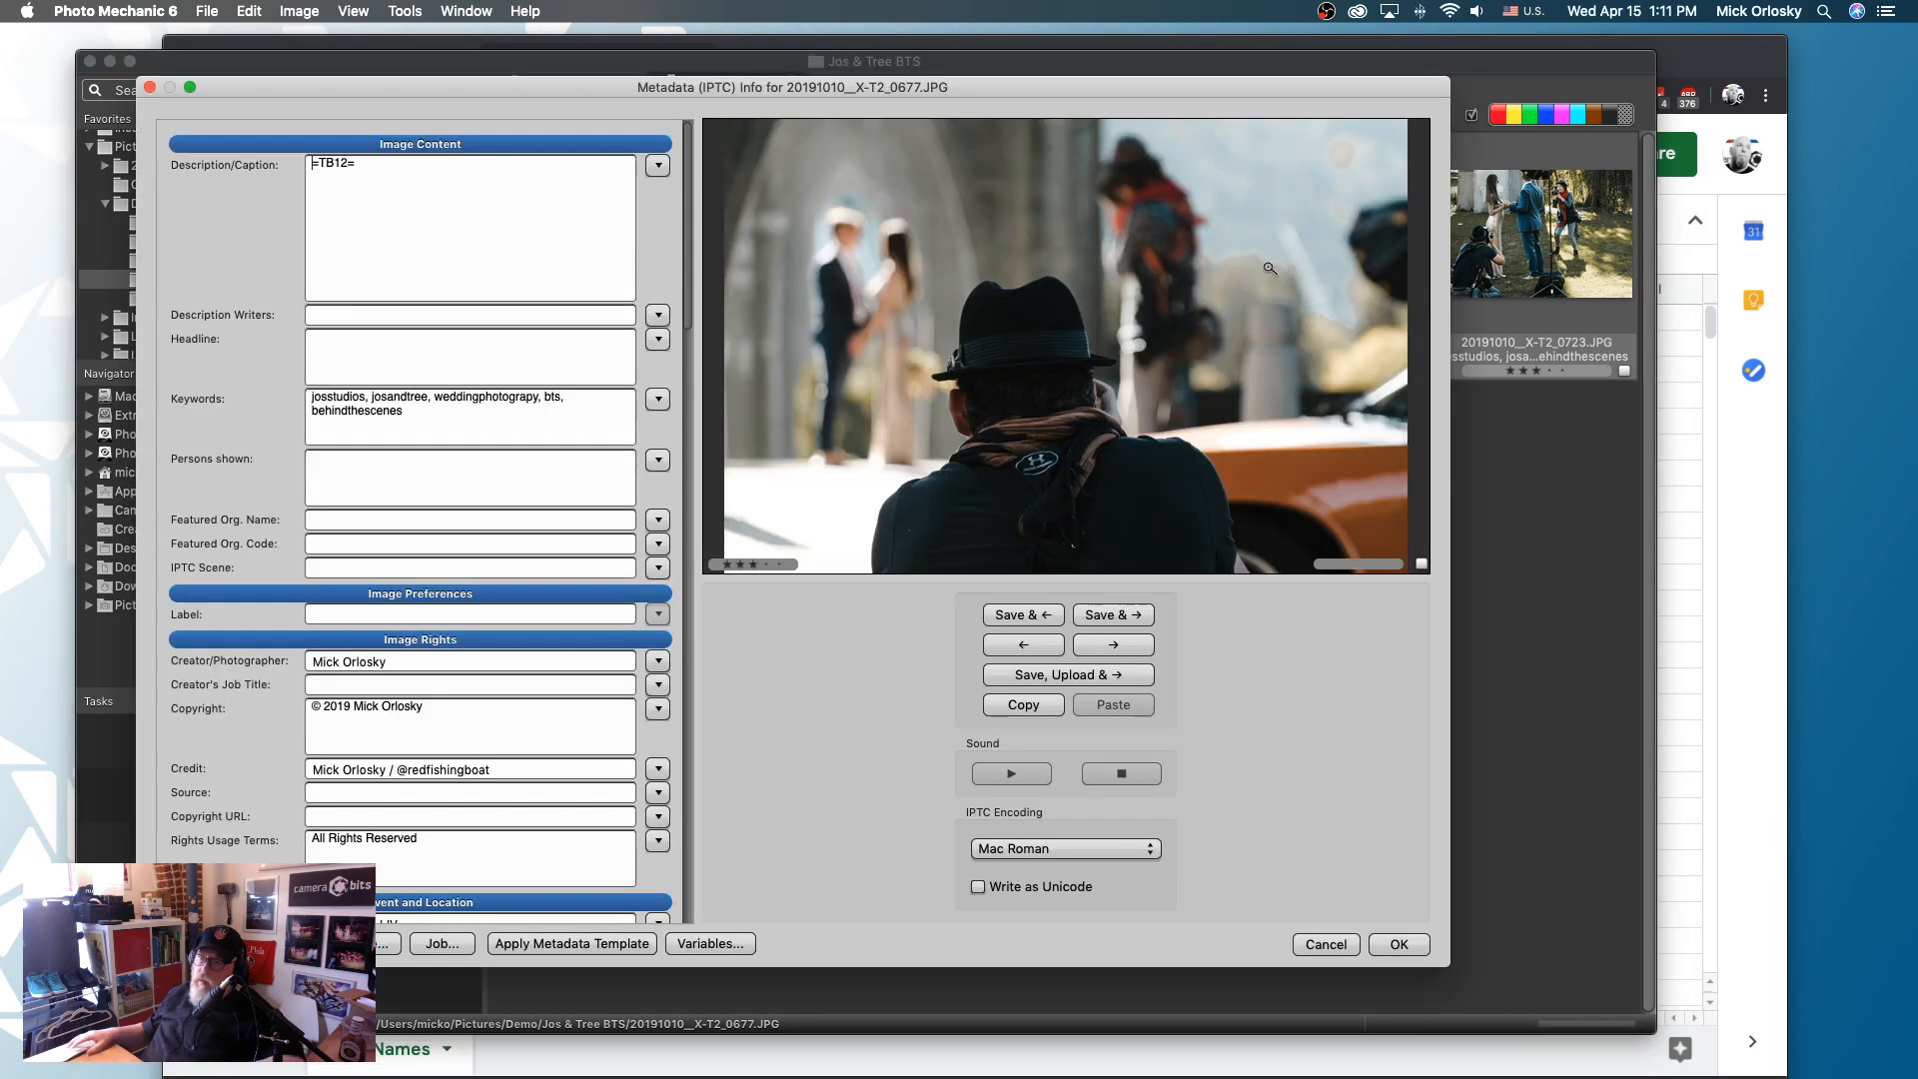
{"action": "key", "text": "super+a"}
{"action": "type", "text": "=TB12"}
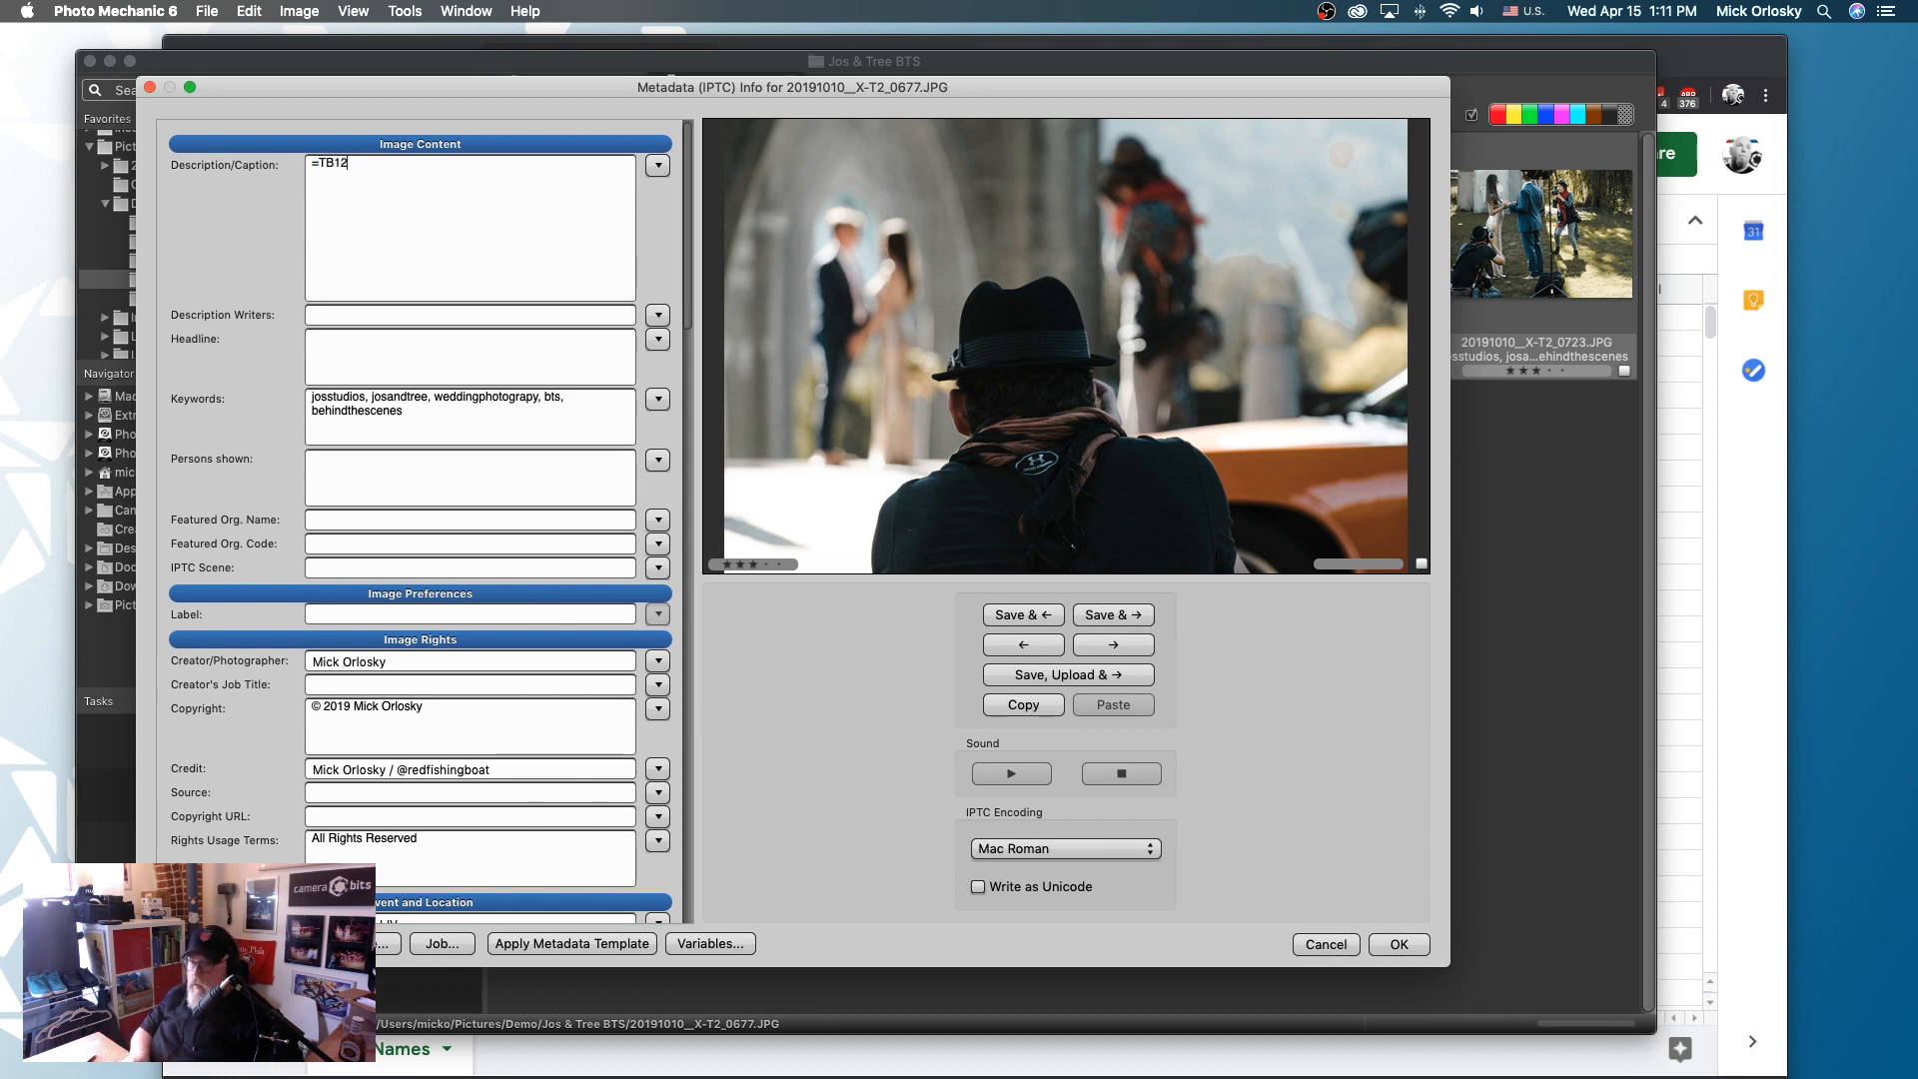
{"action": "key", "text": "BackSpace"}
{"action": "key", "text": "BackSpace"}
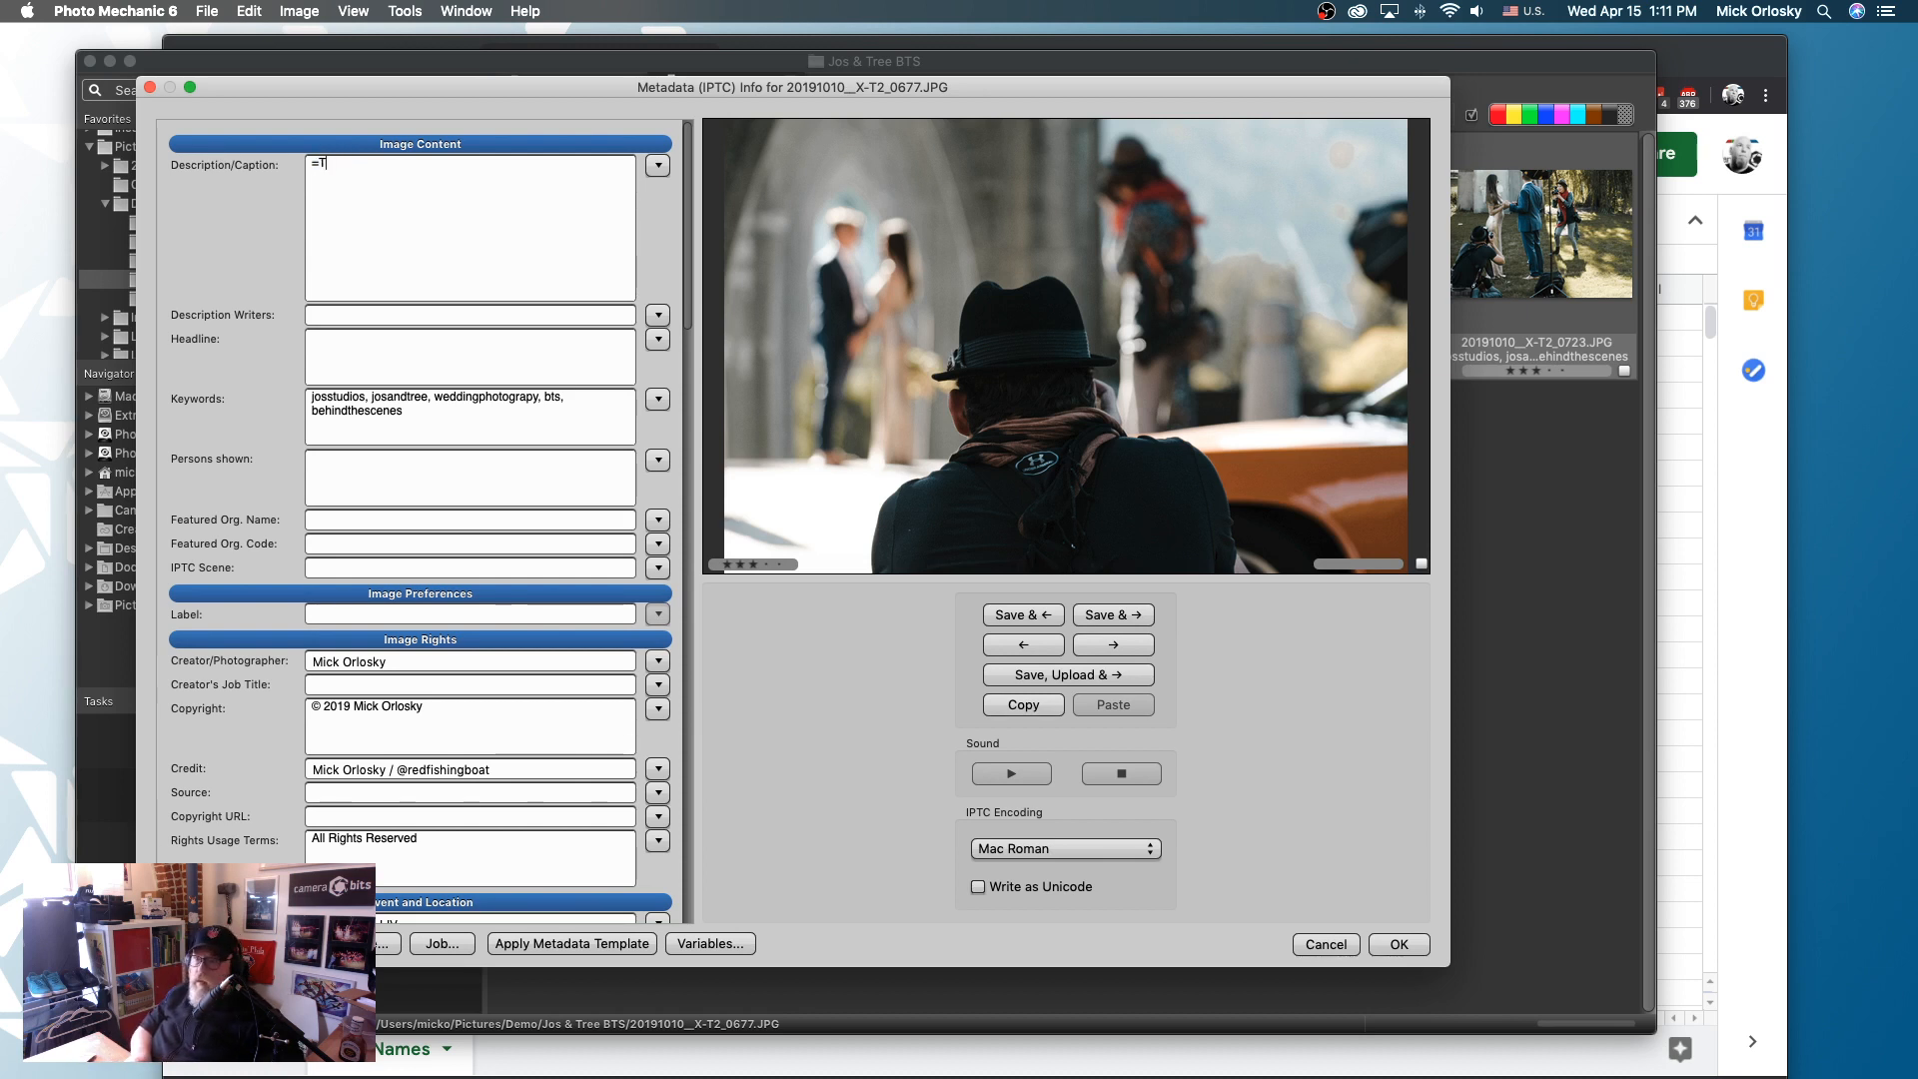
{"action": "type", "text": "2b12"}
{"action": "key", "text": "BackSpace"}
{"action": "key", "text": "BackSpace"}
{"action": "type", "text": "t"}
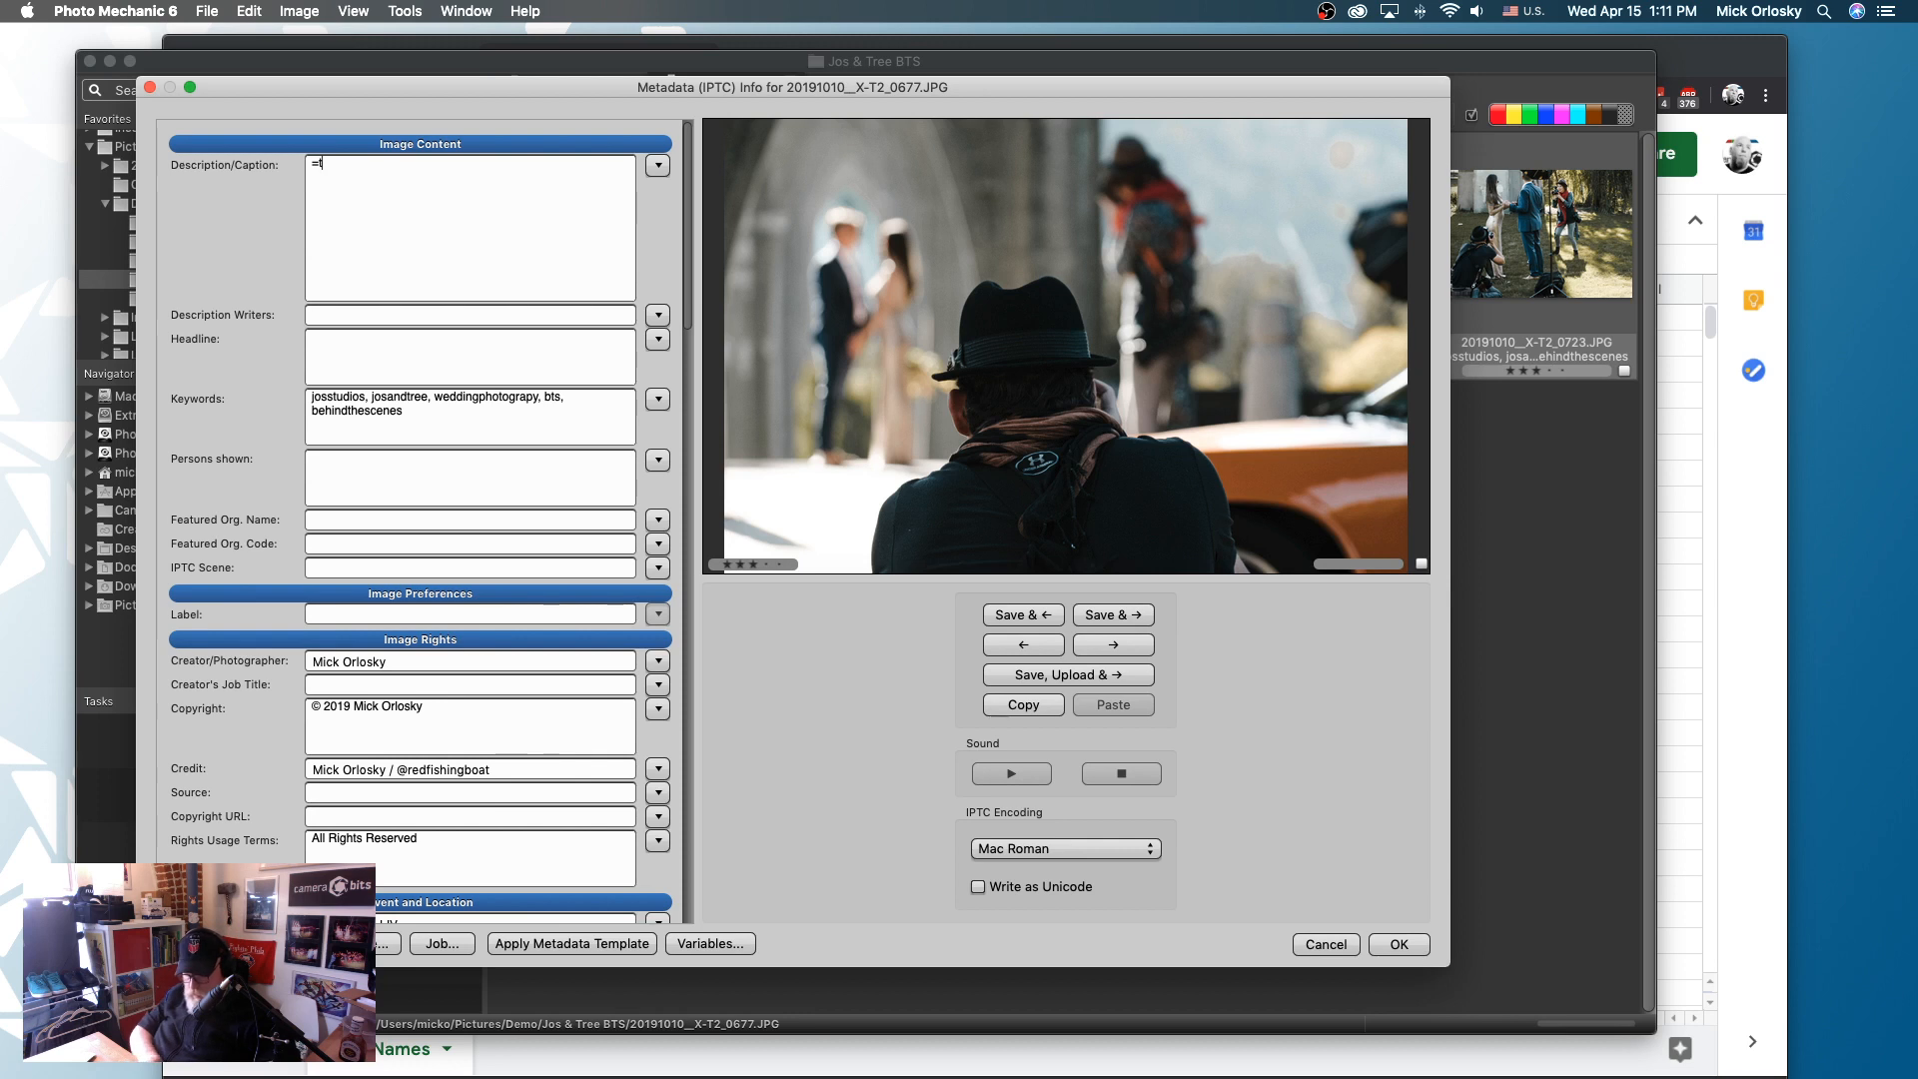
{"action": "type", "text": "b12="}
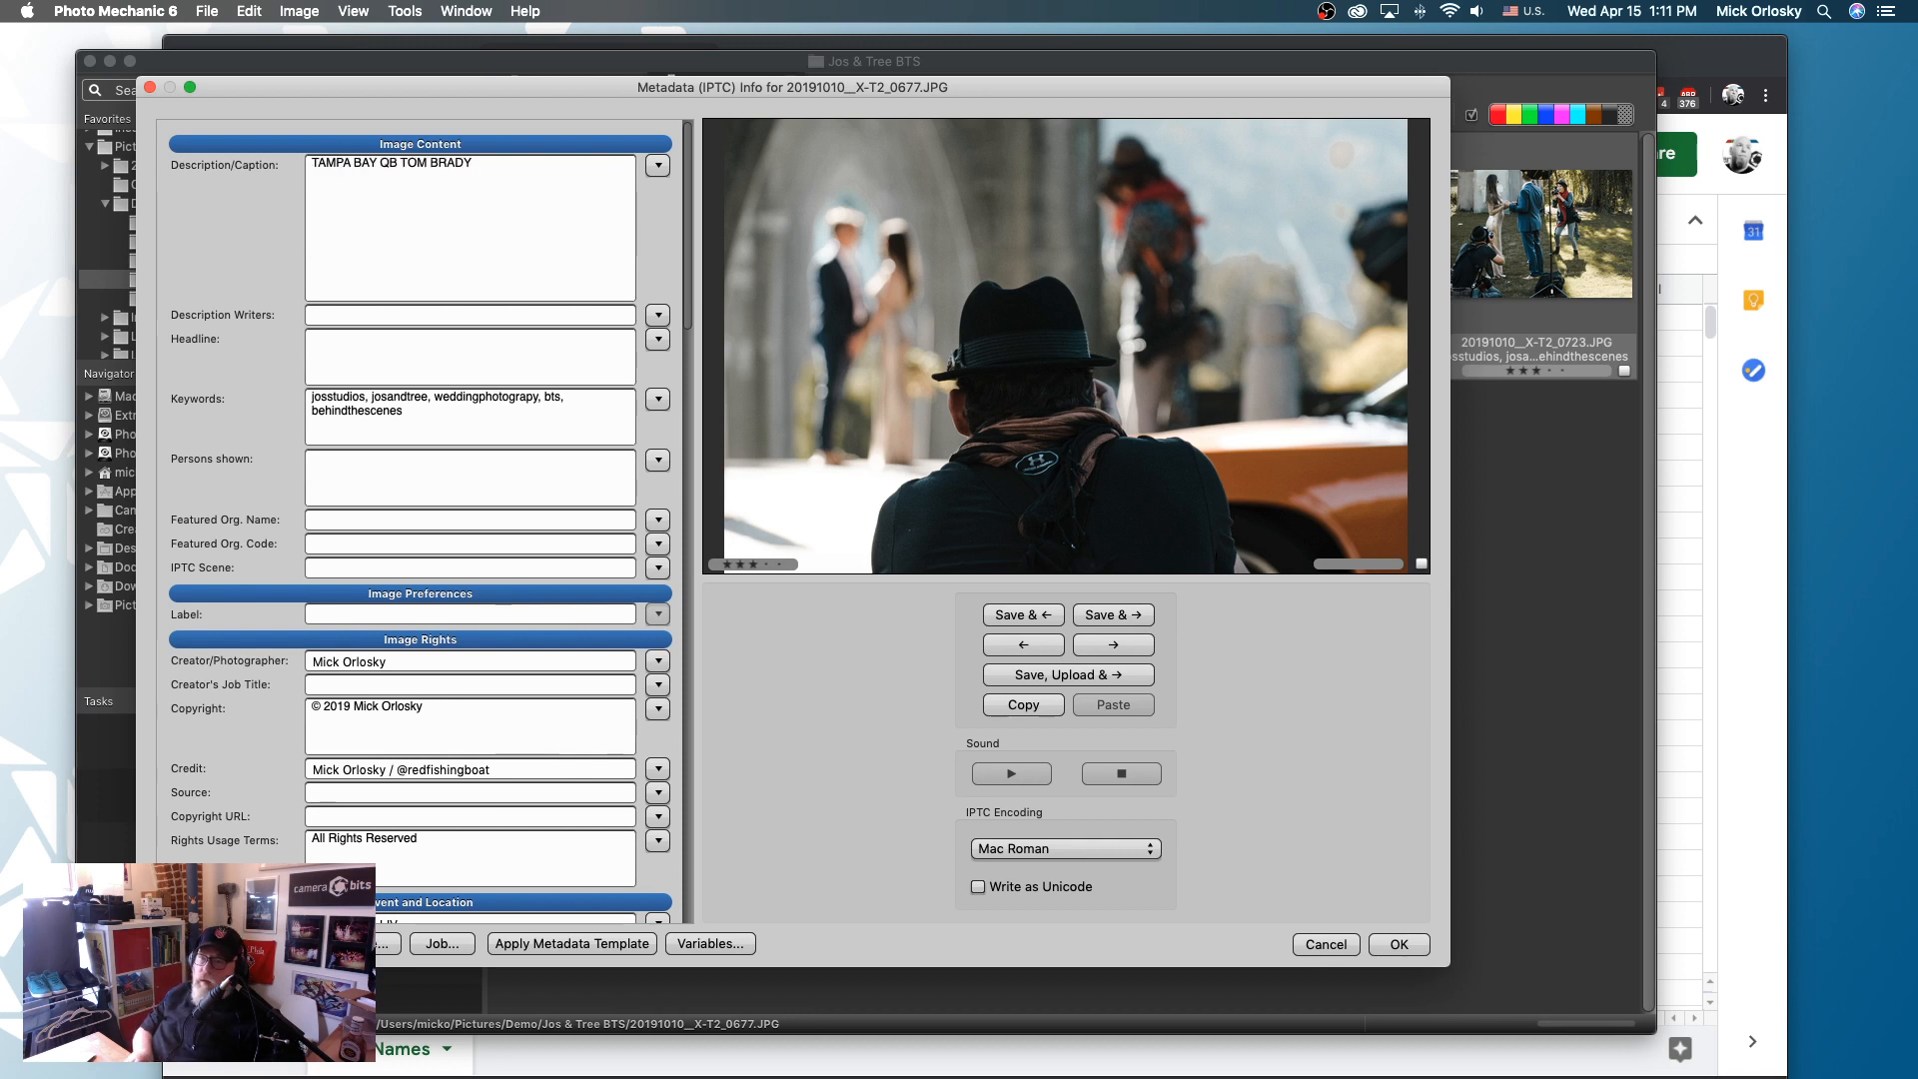
- Add ={lenstype}= below the description text of 20191010__X-T2_0677.JPG, save the metadata and reopen it
{"action": "key", "text": "Return"}
{"action": "key", "text": "Return"}
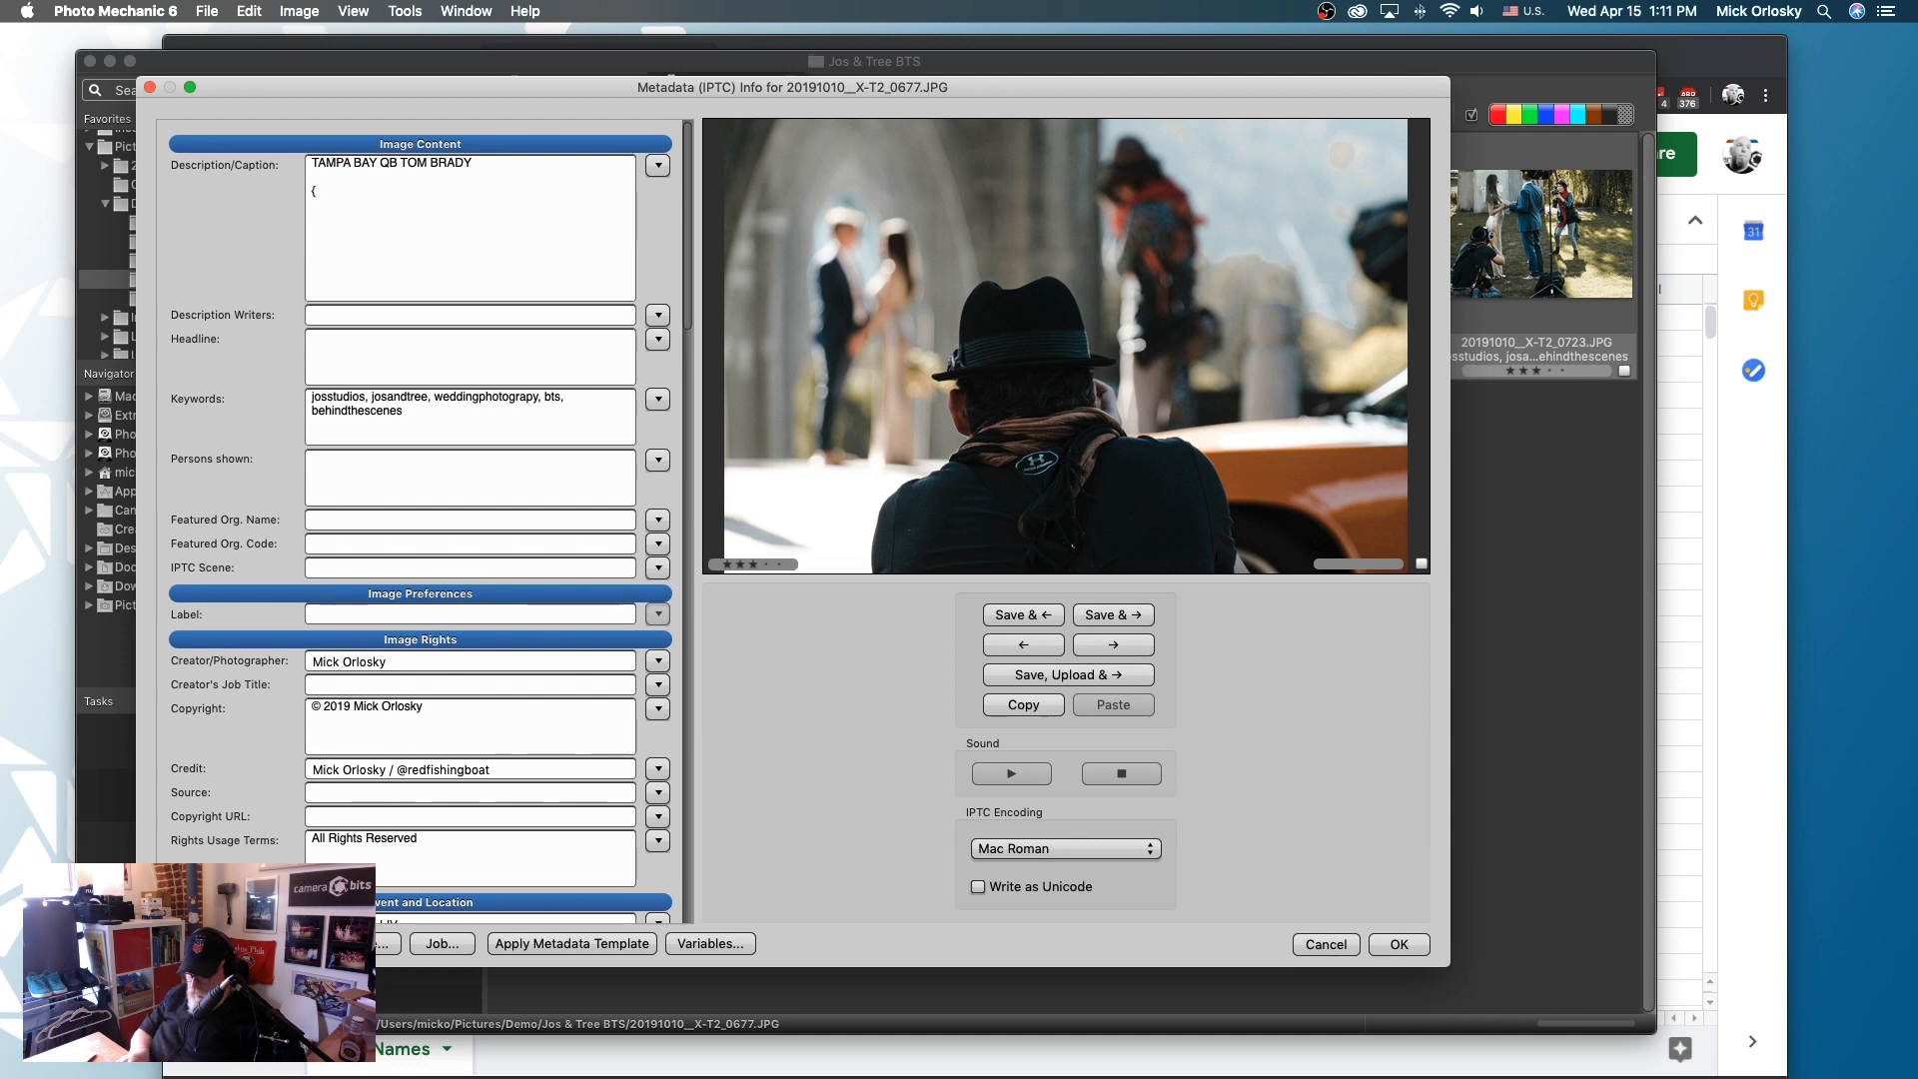
{"action": "type", "text": "={lenstype"}
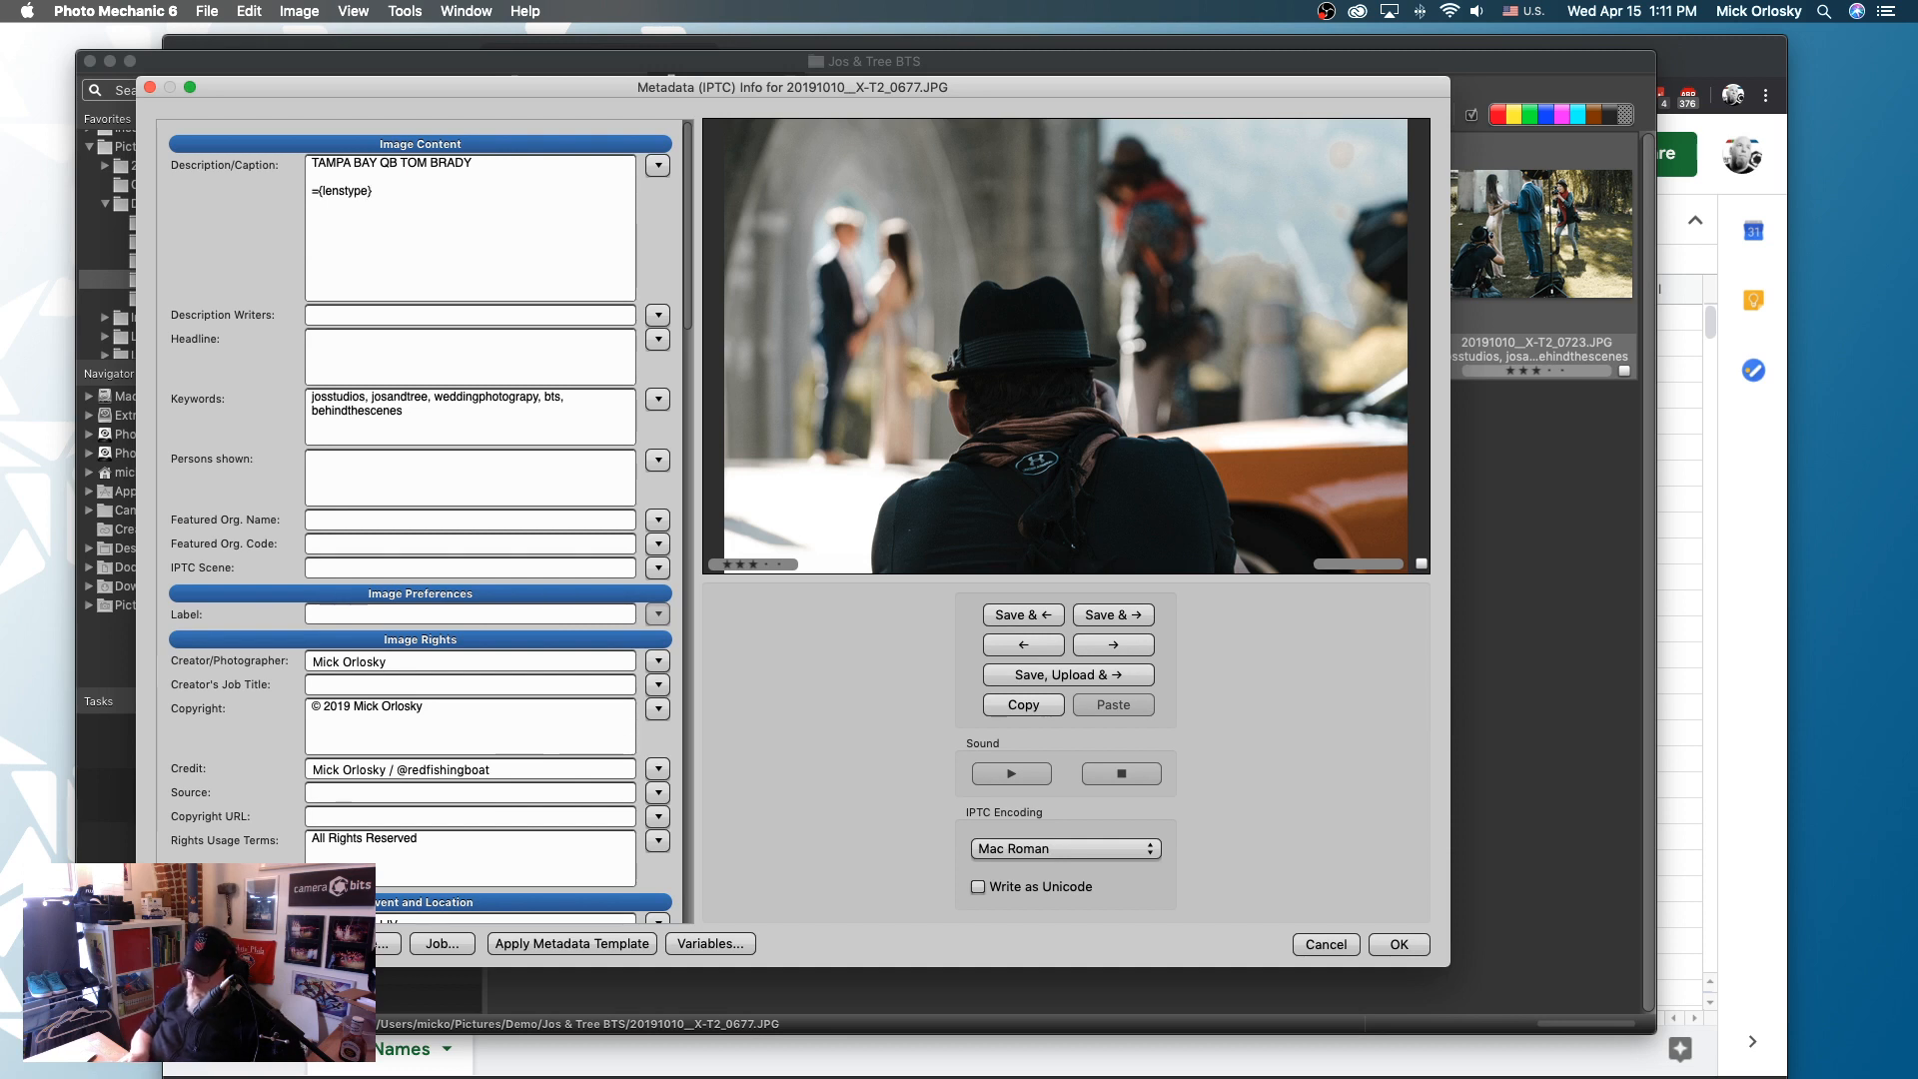
{"action": "type", "text": "}="}
{"action": "scroll", "coordinate": [481, 530], "scroll_direction": "down", "scroll_amount": 1}
{"action": "key", "text": "alt"}
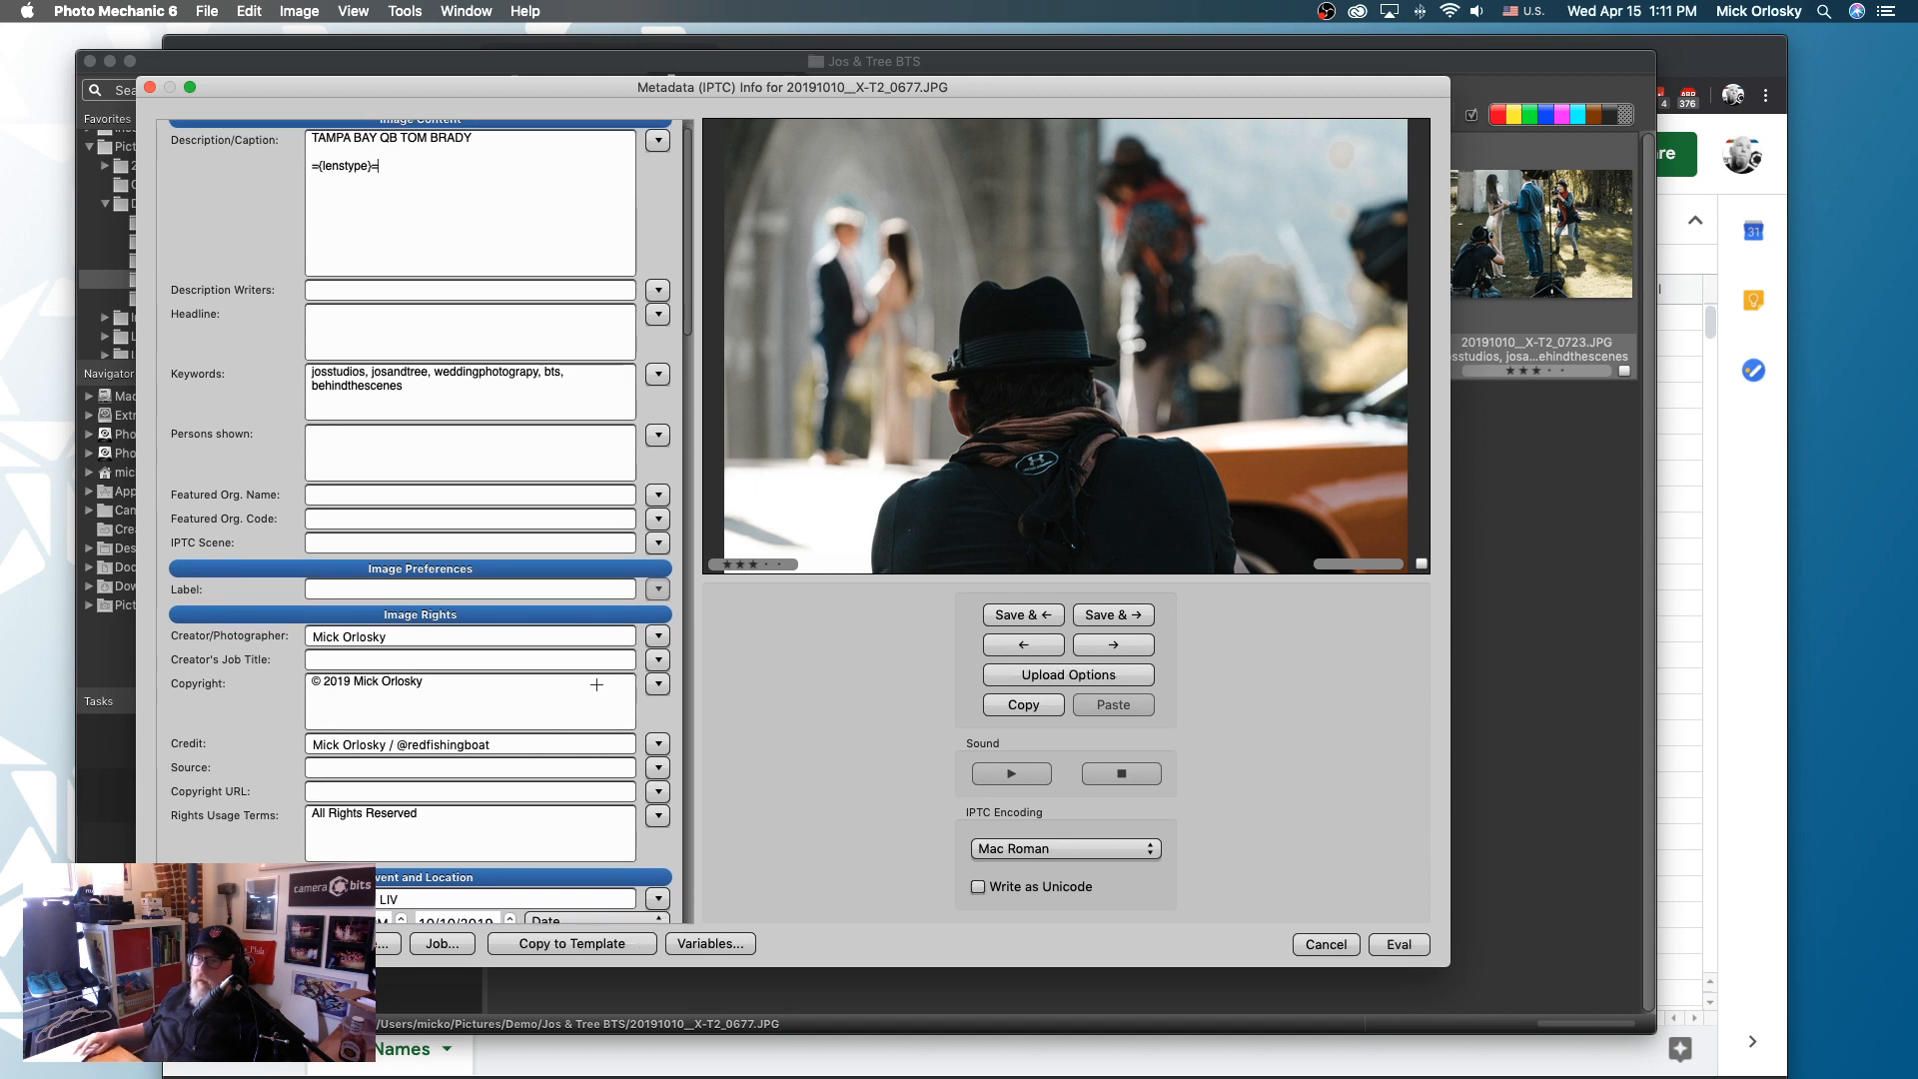
{"action": "left_click", "coordinate": [1417, 949]}
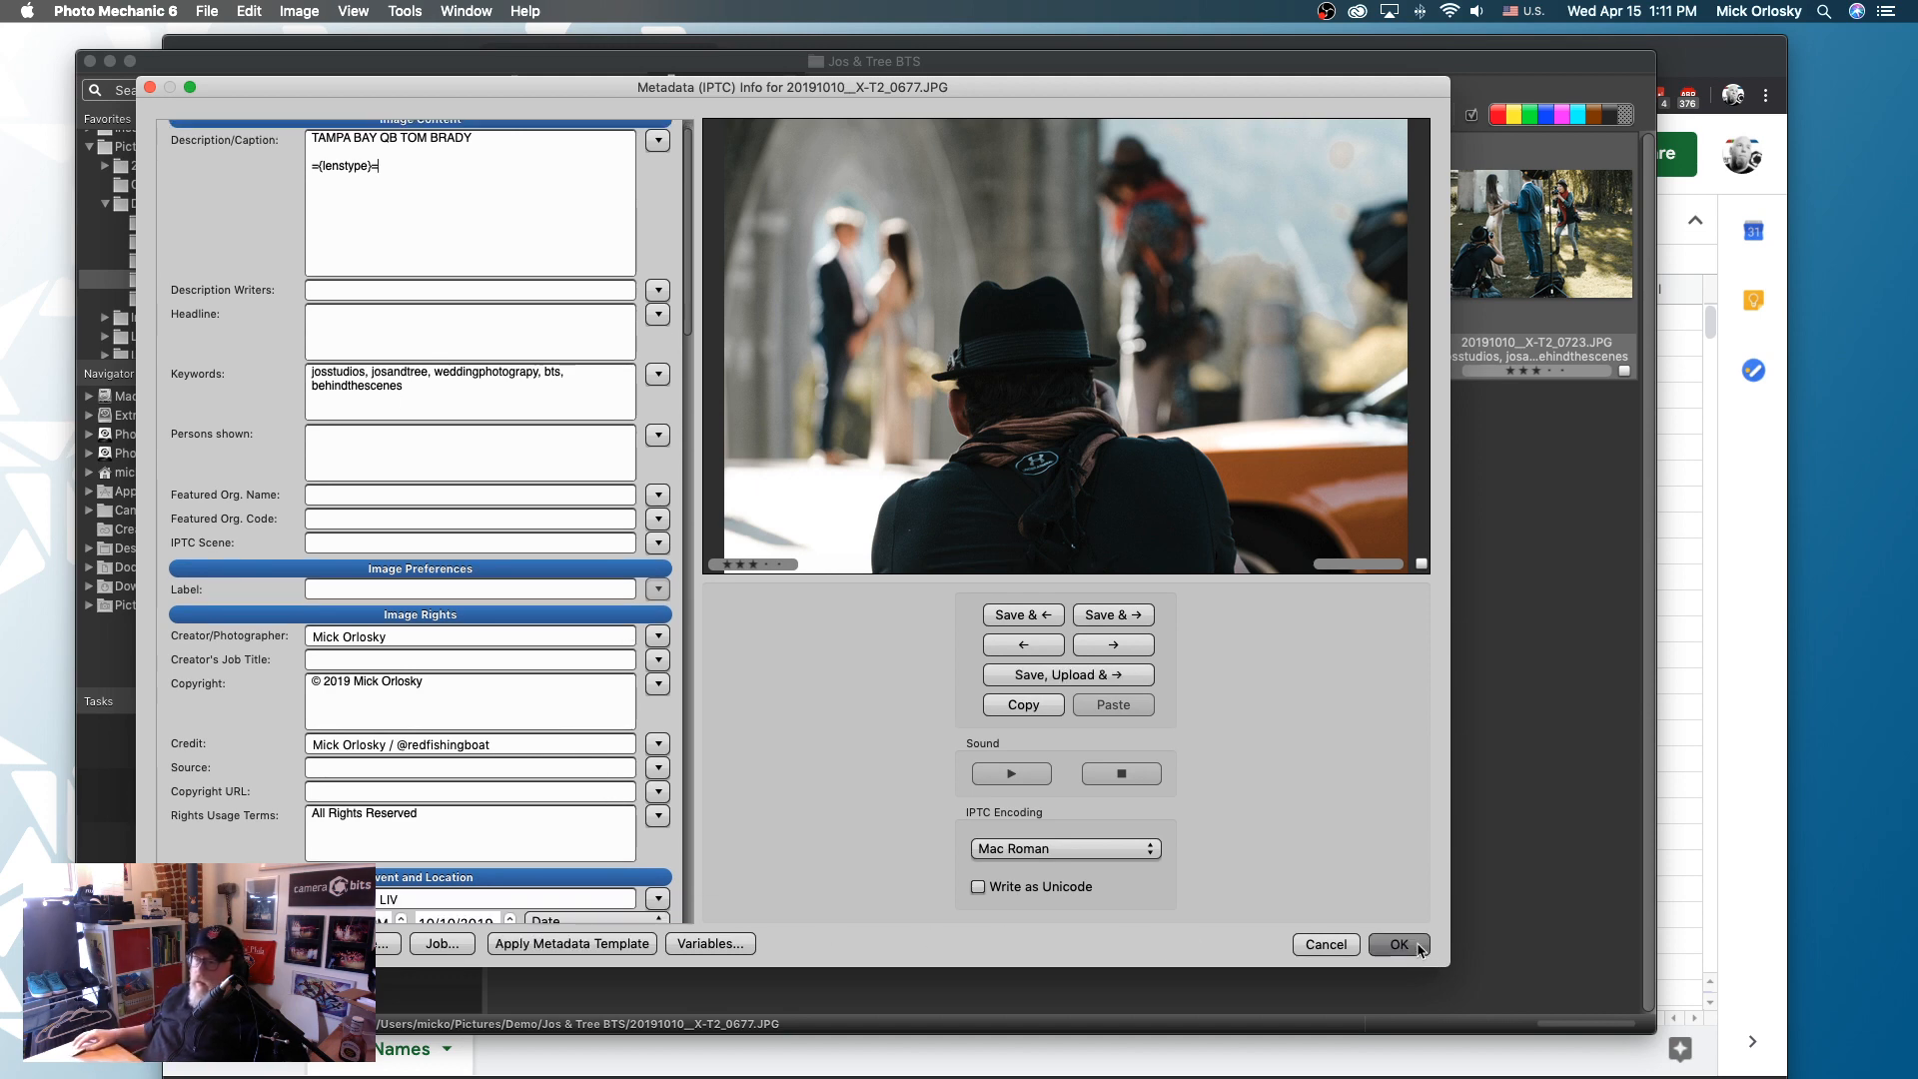
{"action": "key", "text": "super+i"}
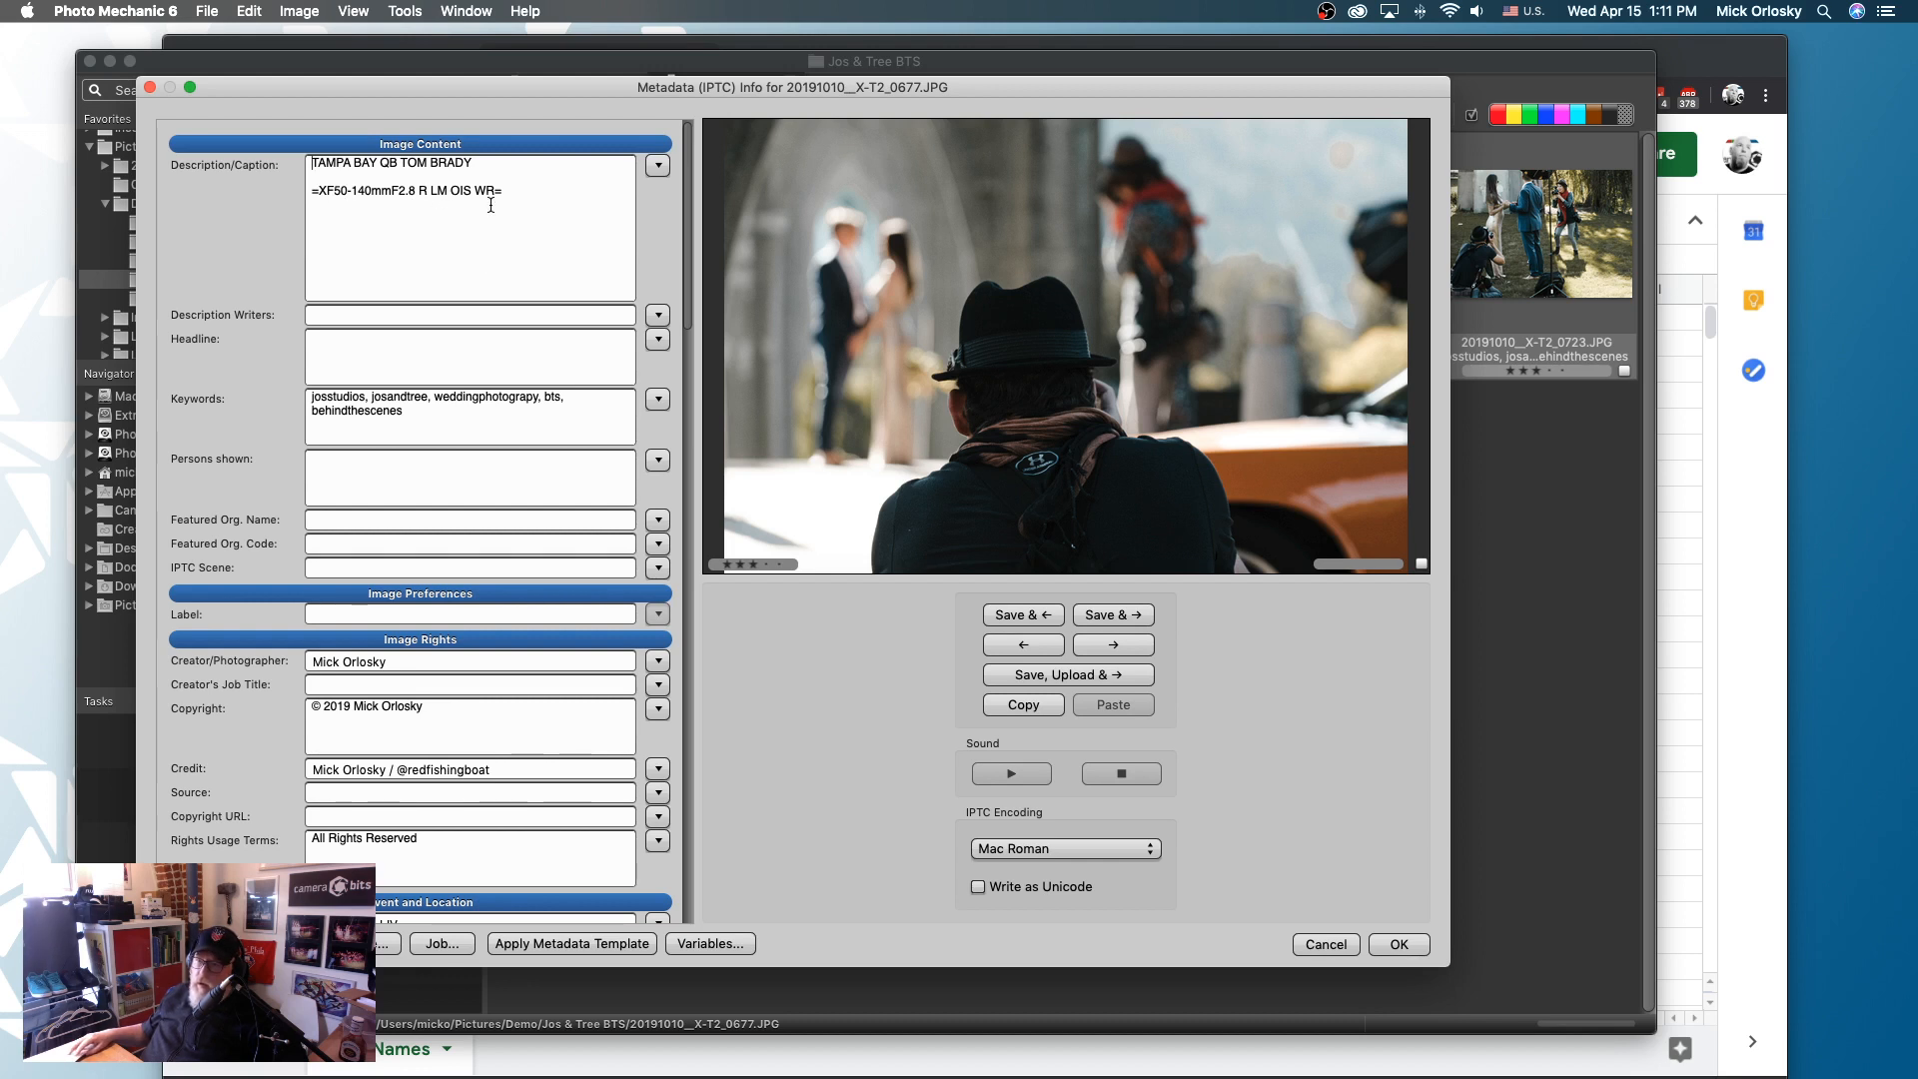
- Add the code =tb12= on a separate line below the lens name in the description
{"action": "left_click", "coordinate": [524, 190]}
{"action": "key", "text": "Return"}
{"action": "key", "text": "Return"}
{"action": "type", "text": "=tb12"}
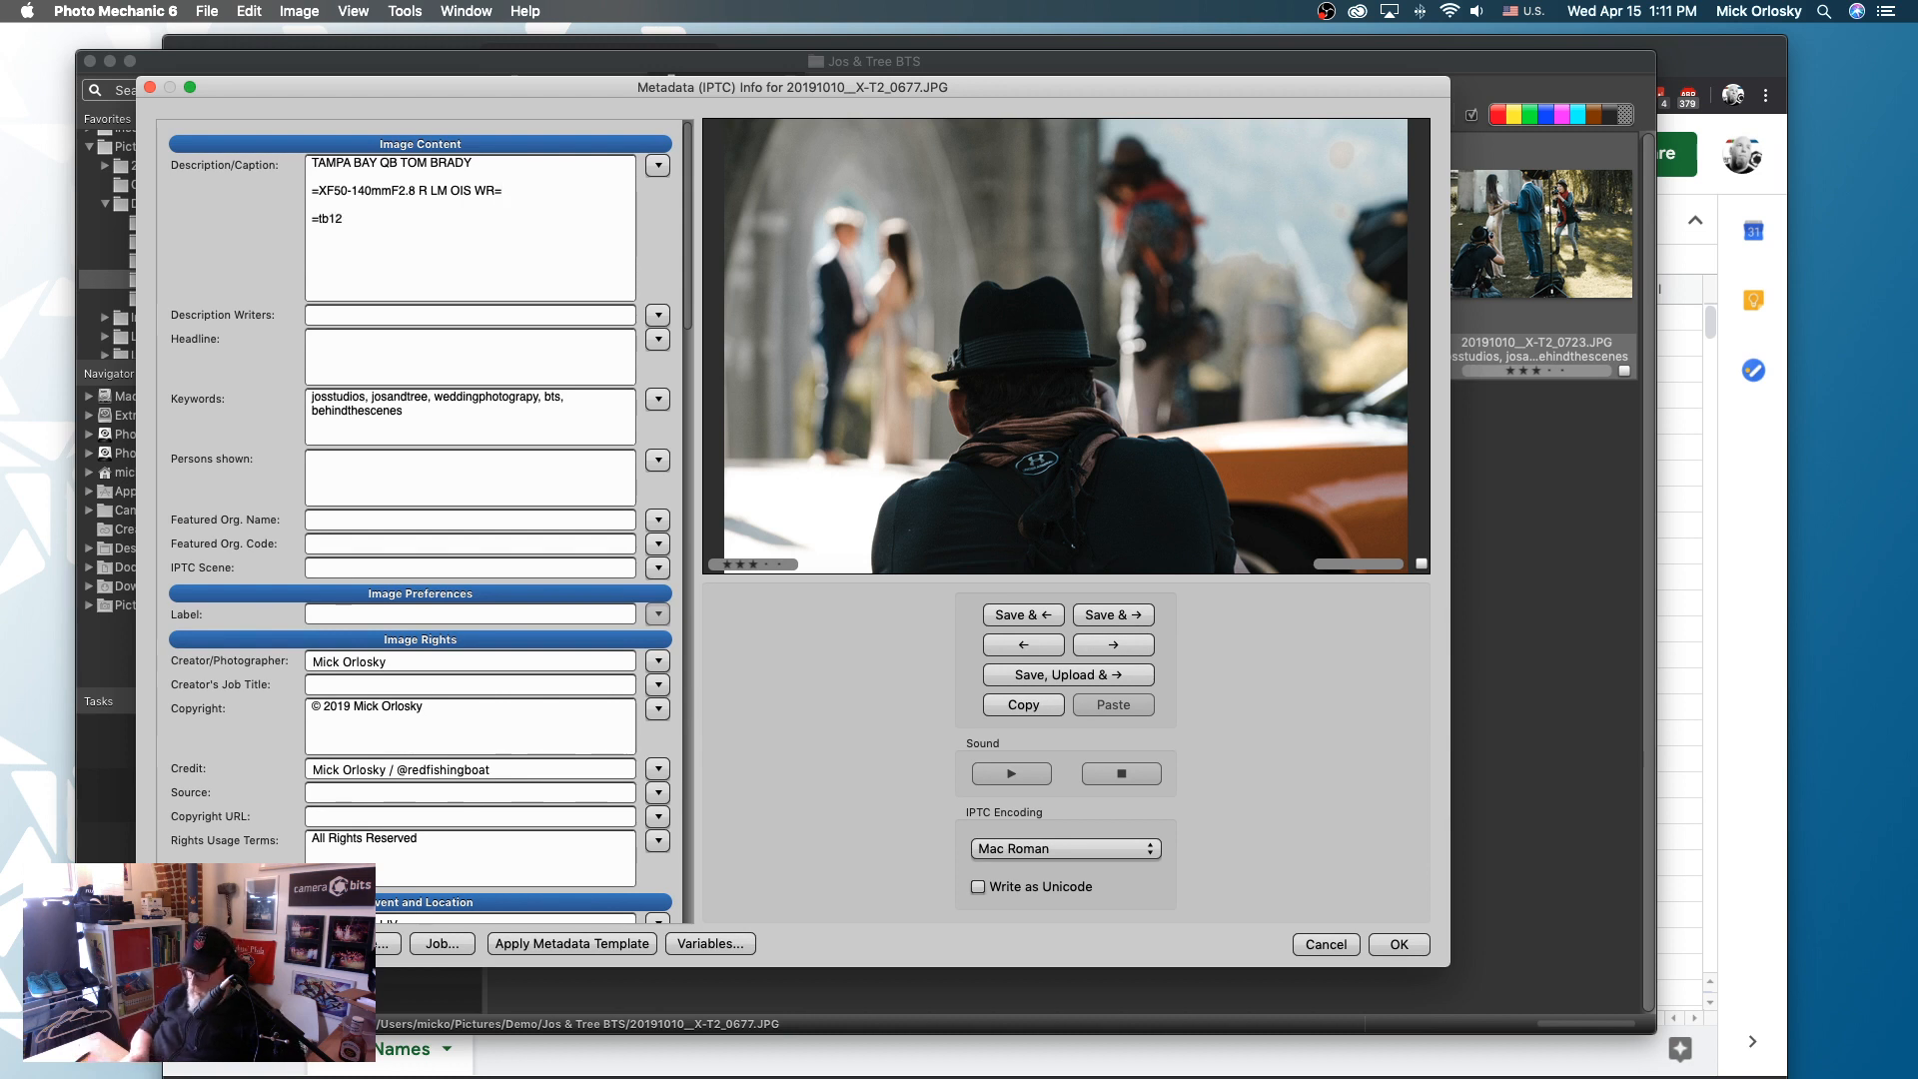
{"action": "type", "text": "="}
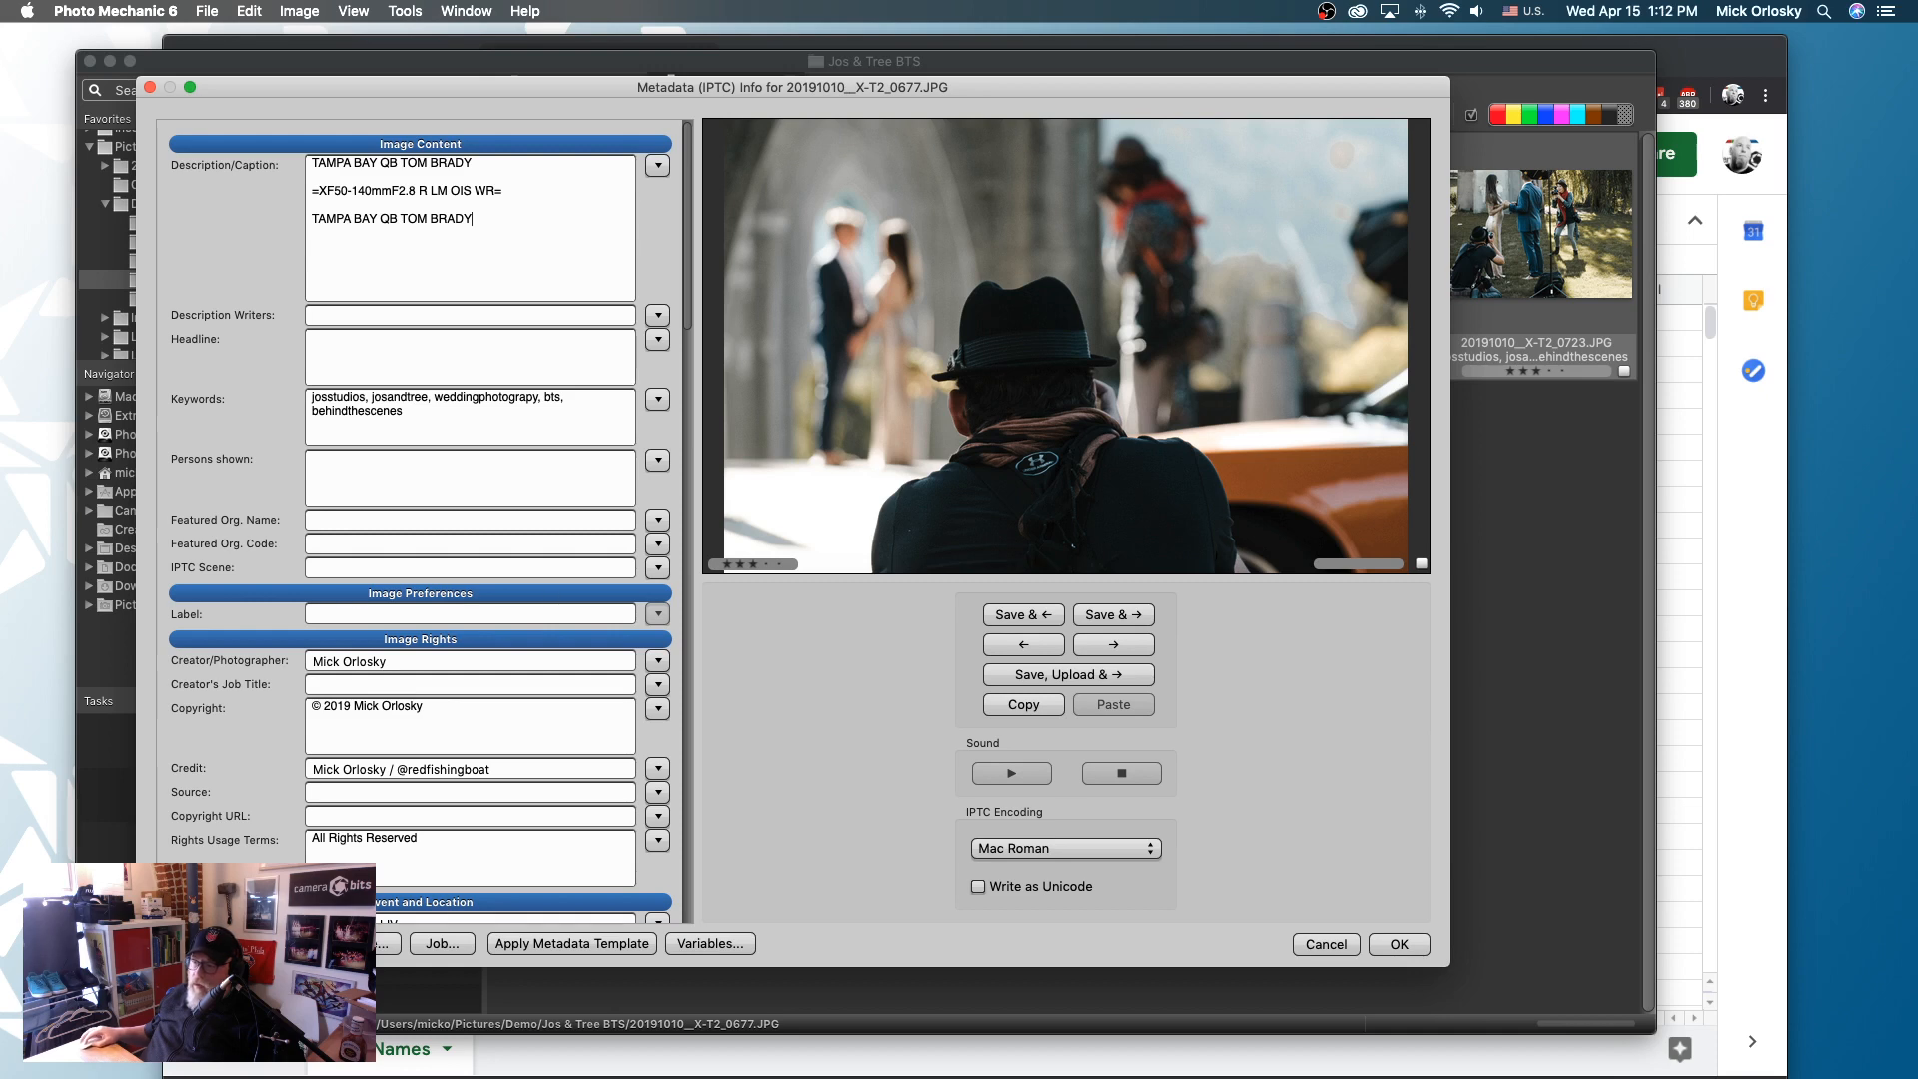
- Copy XF50-140mmF2.8 R LM OIS WR from the description into cell A10 of the CODEREP sheet in Chrome, replacing its content
{"action": "key", "text": "super+Tab"}
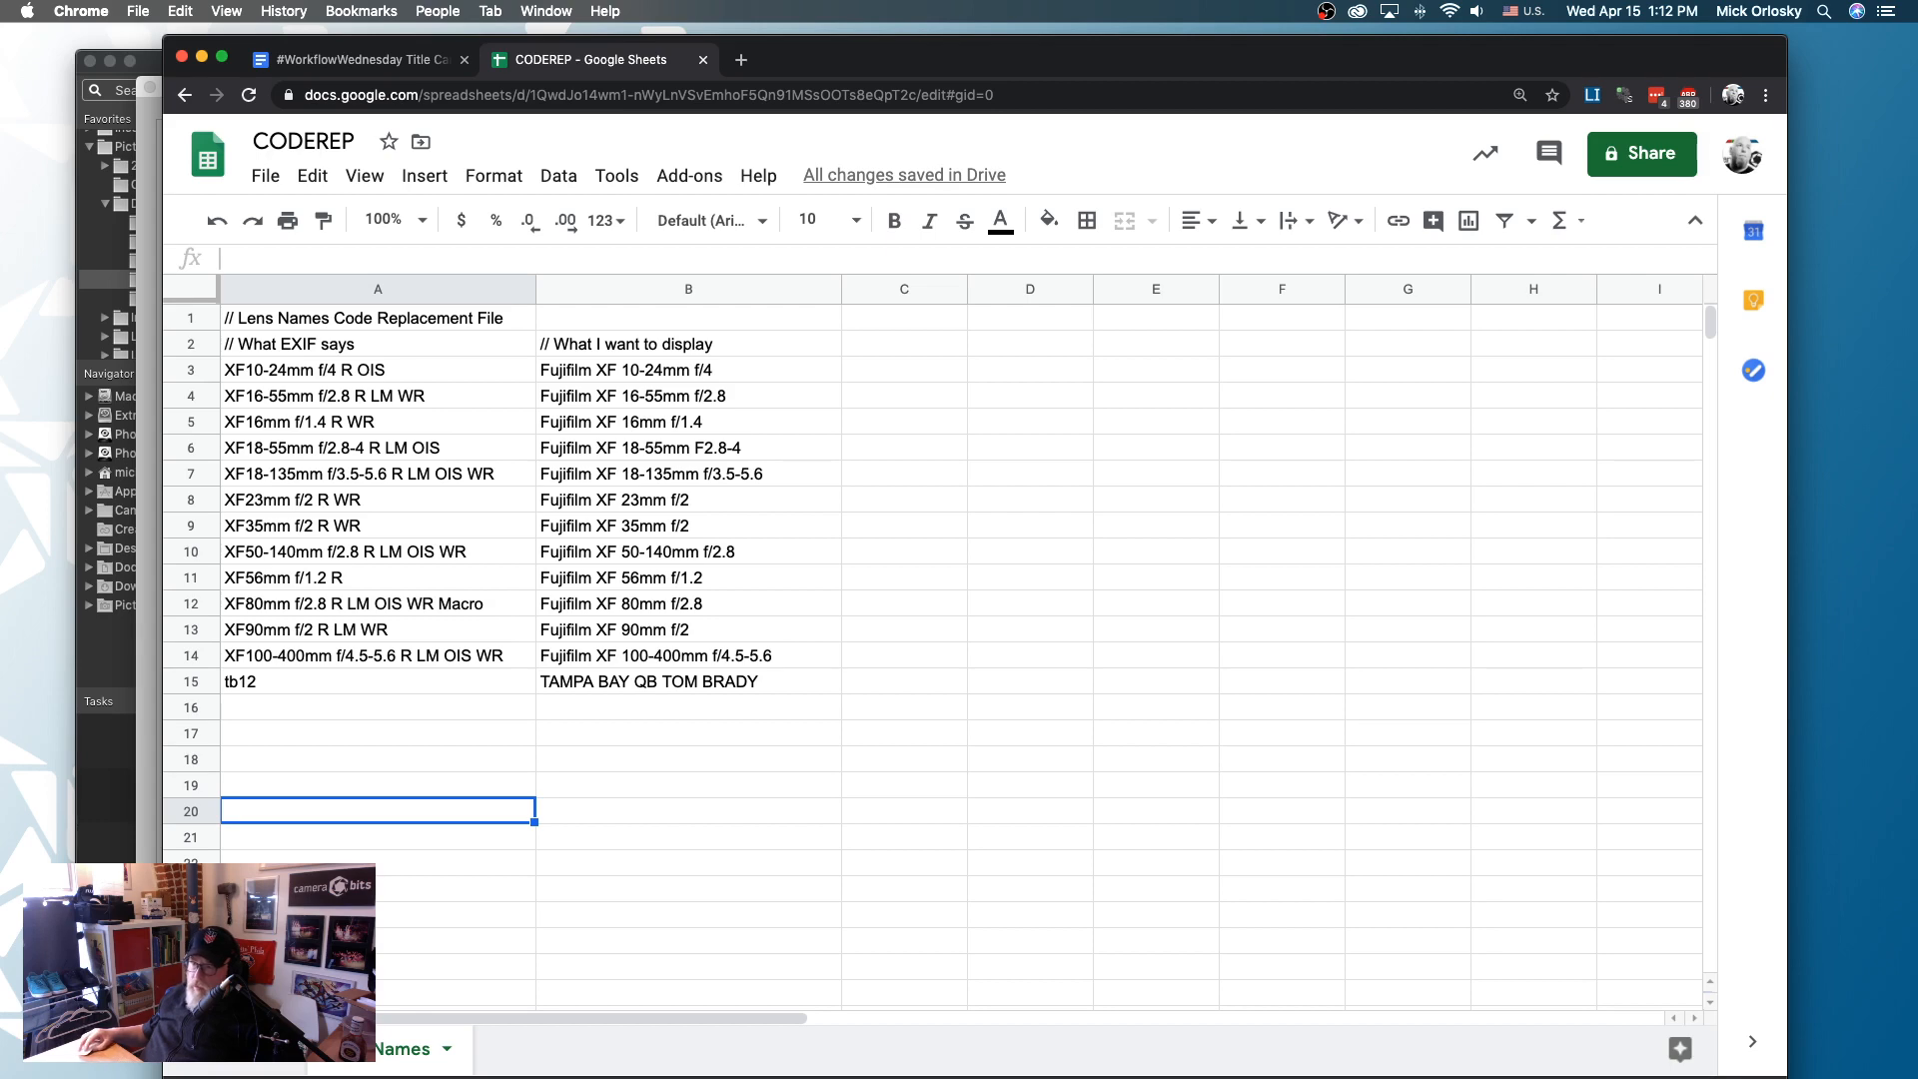
{"action": "key", "text": "super+Tab"}
{"action": "left_click_drag", "start_coordinate": [317, 189], "coordinate": [488, 196]}
{"action": "key", "text": "super+c"}
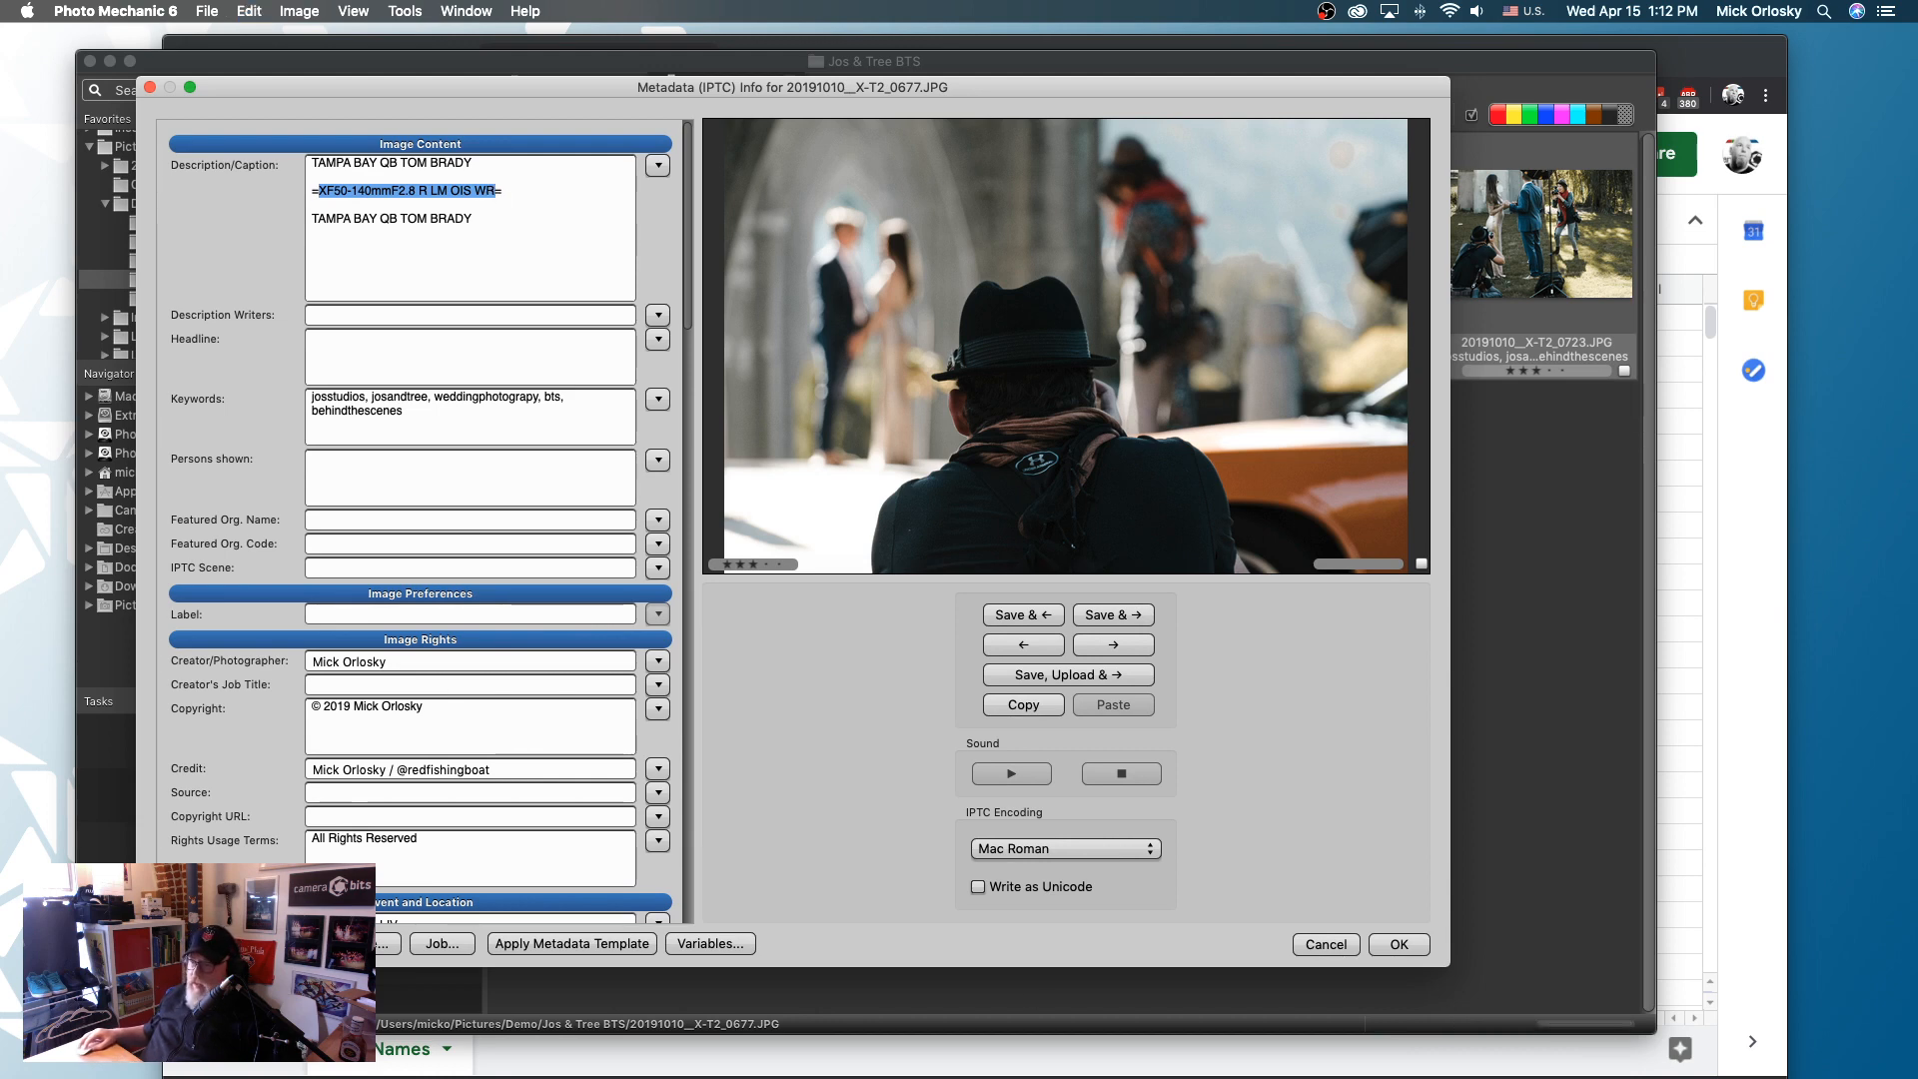
{"action": "key", "text": "super+Tab"}
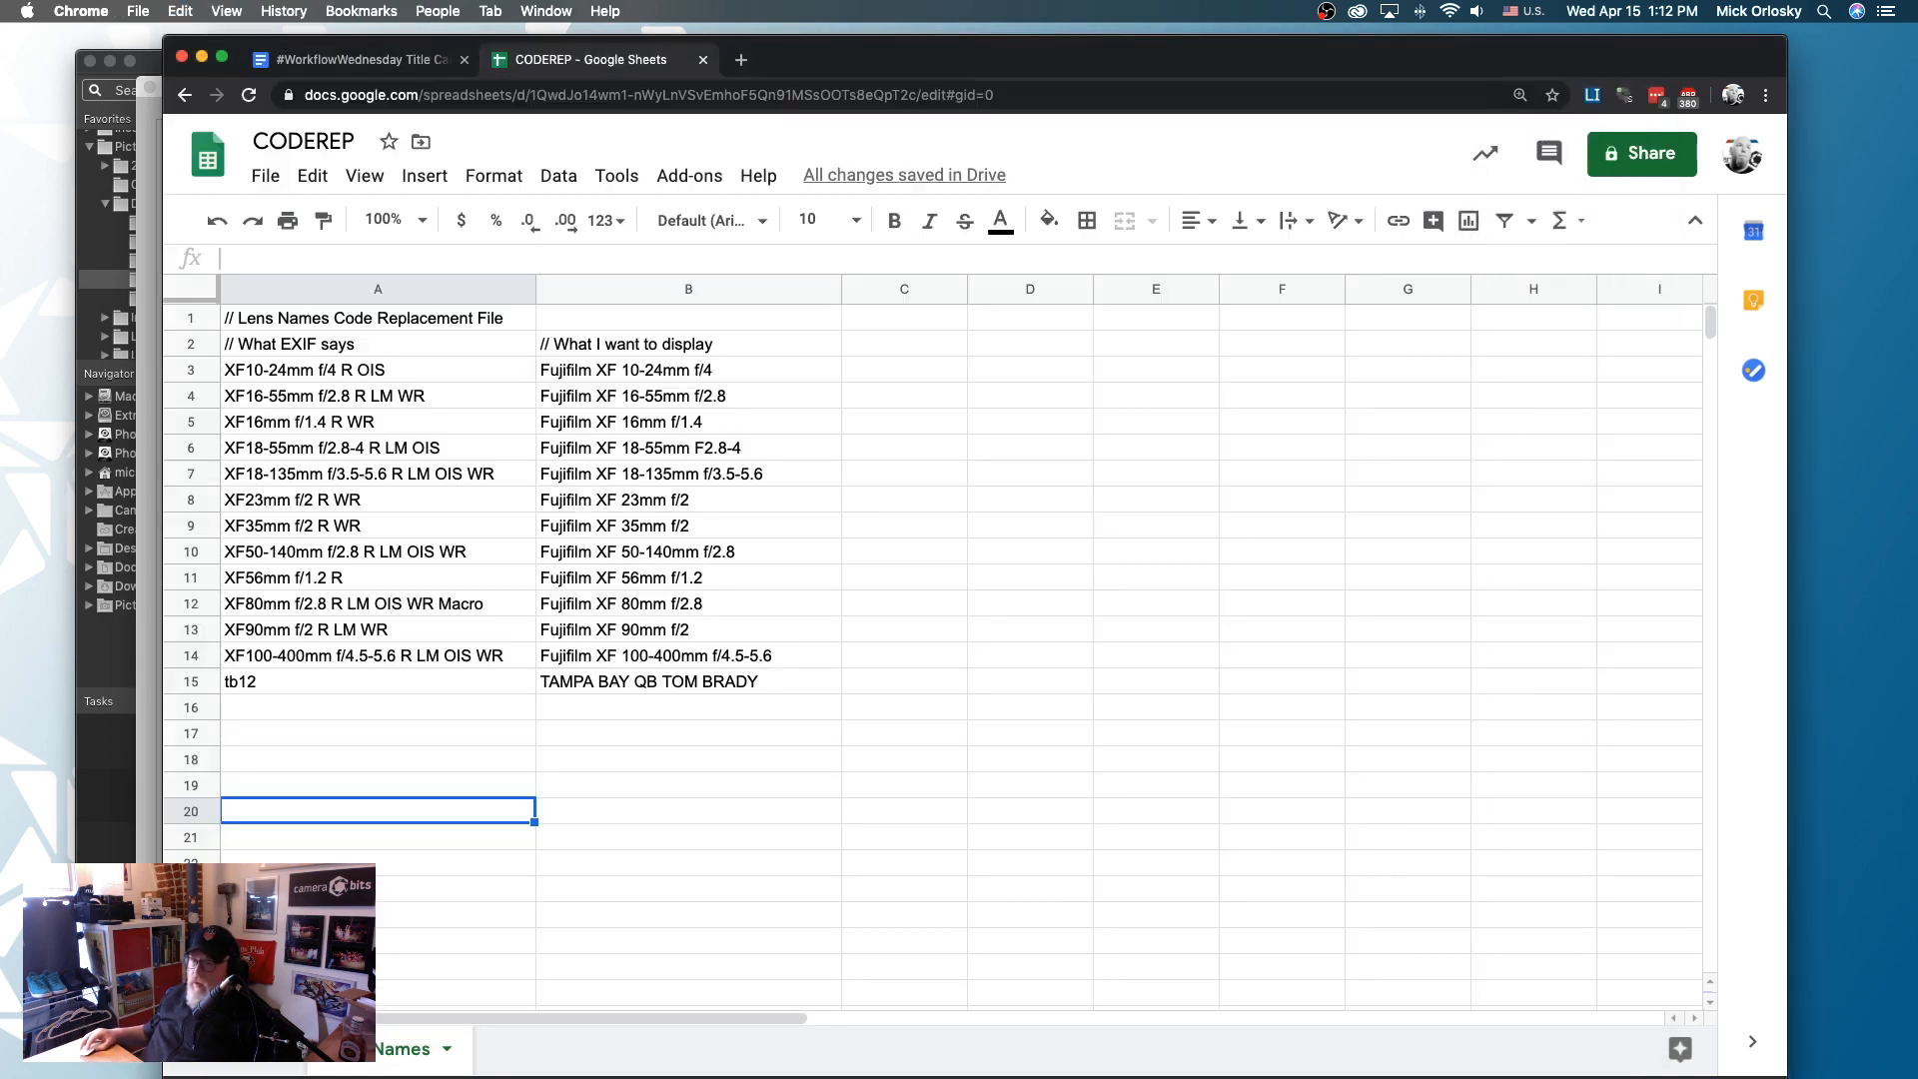
{"action": "left_click", "coordinate": [318, 555]}
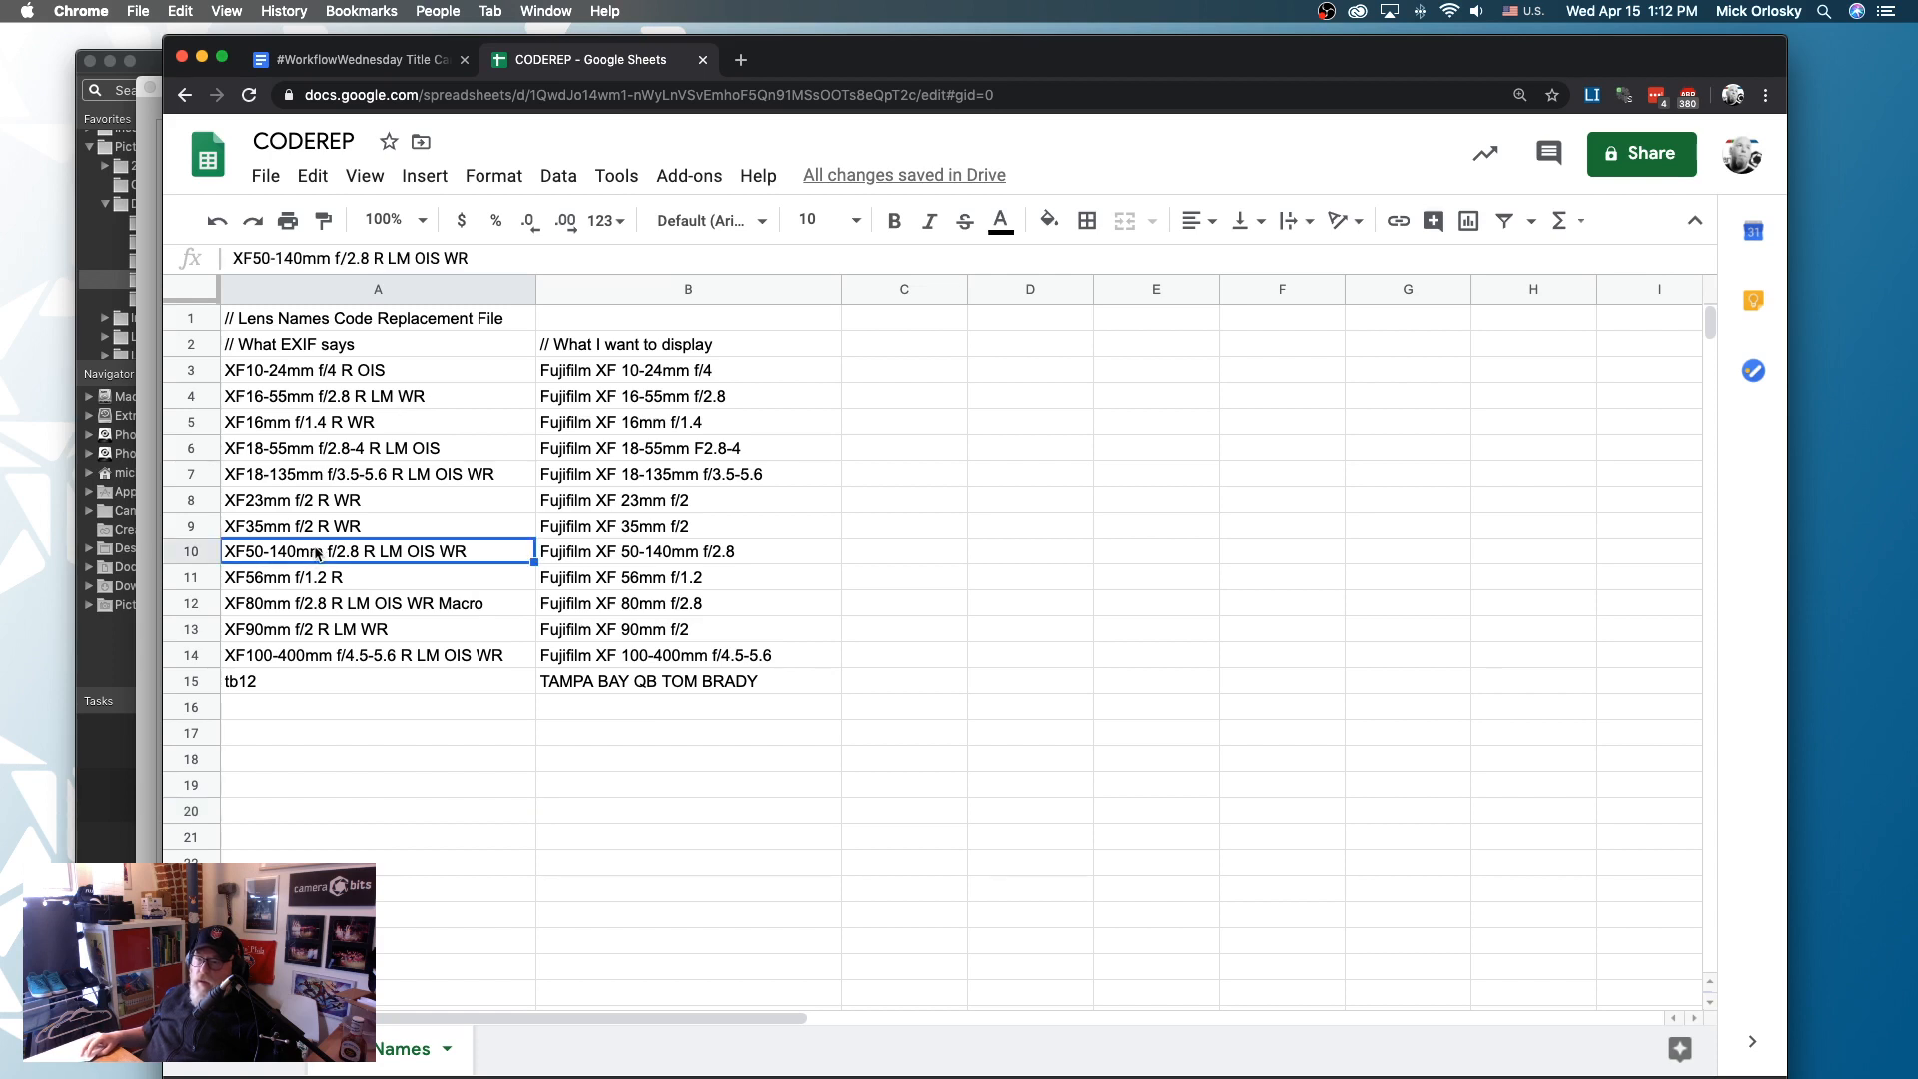
{"action": "key", "text": "super+v"}
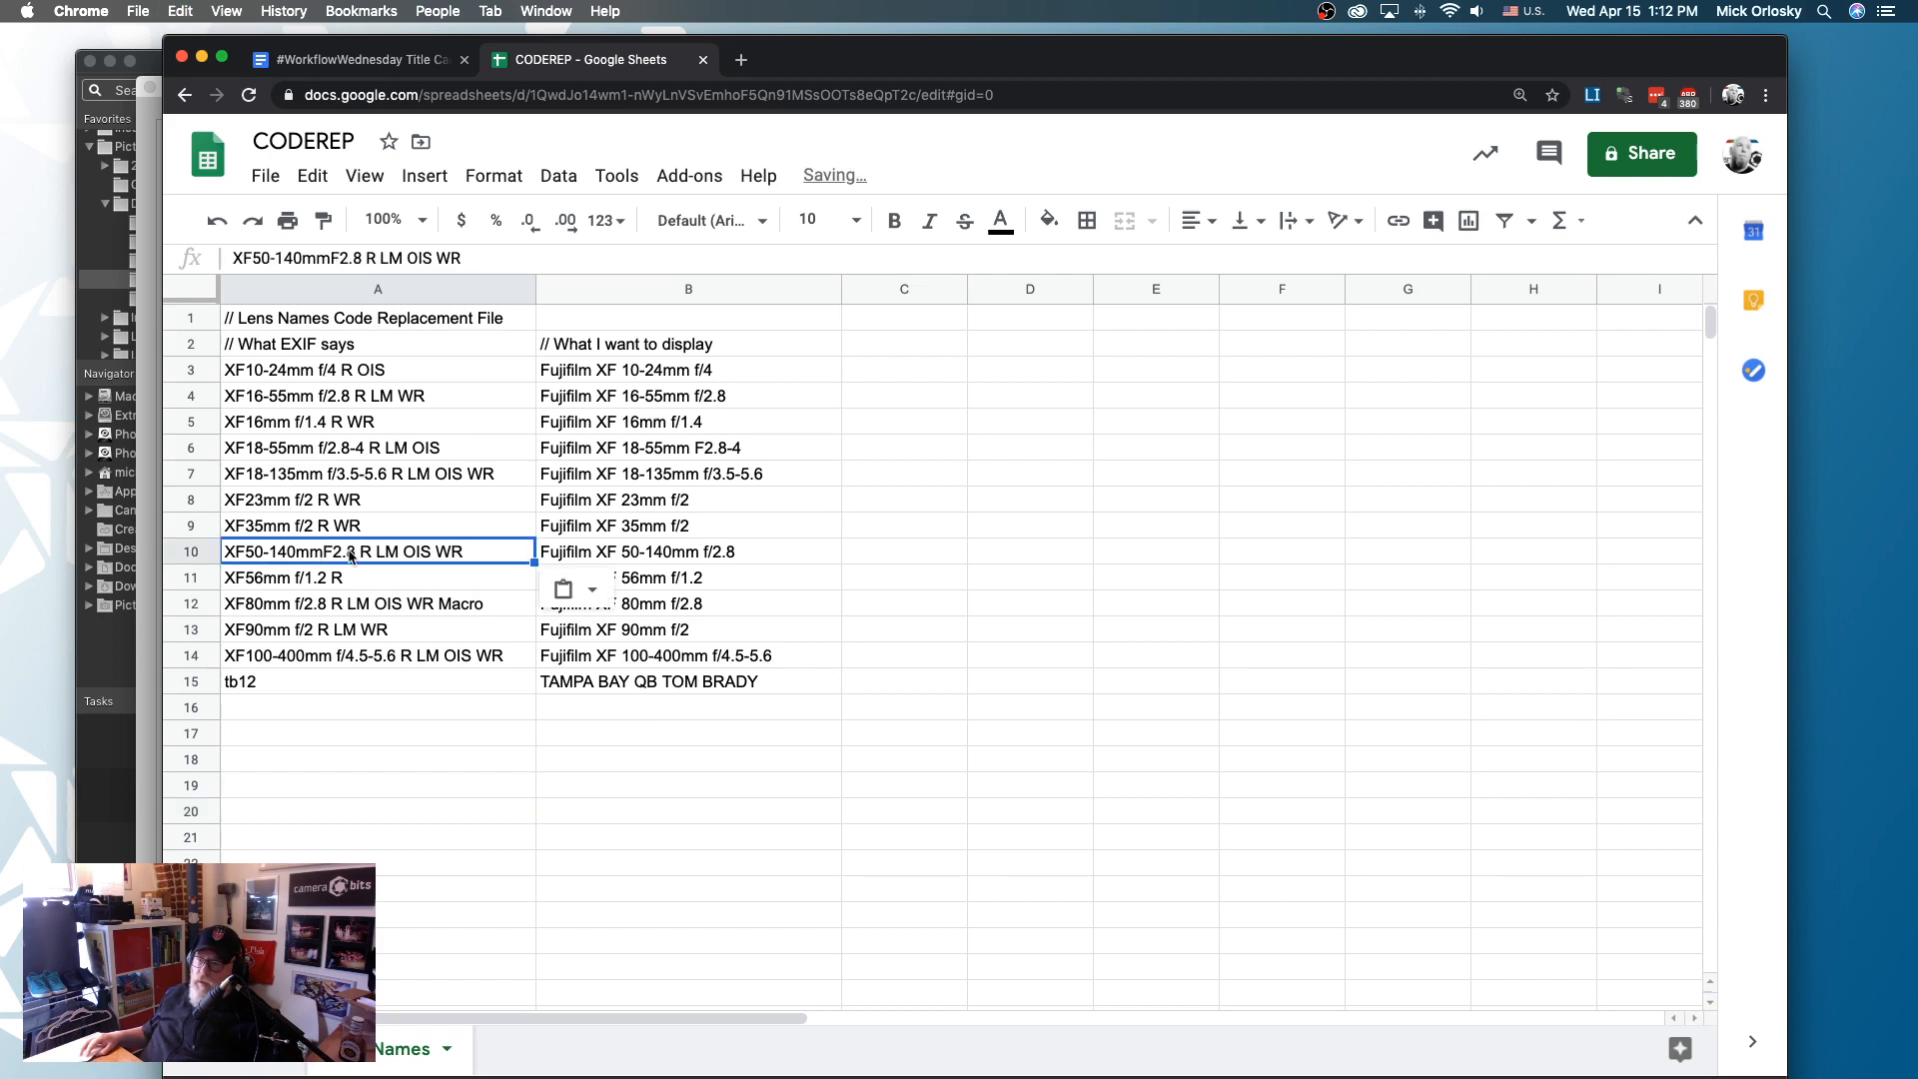
{"action": "left_click", "coordinate": [472, 840]}
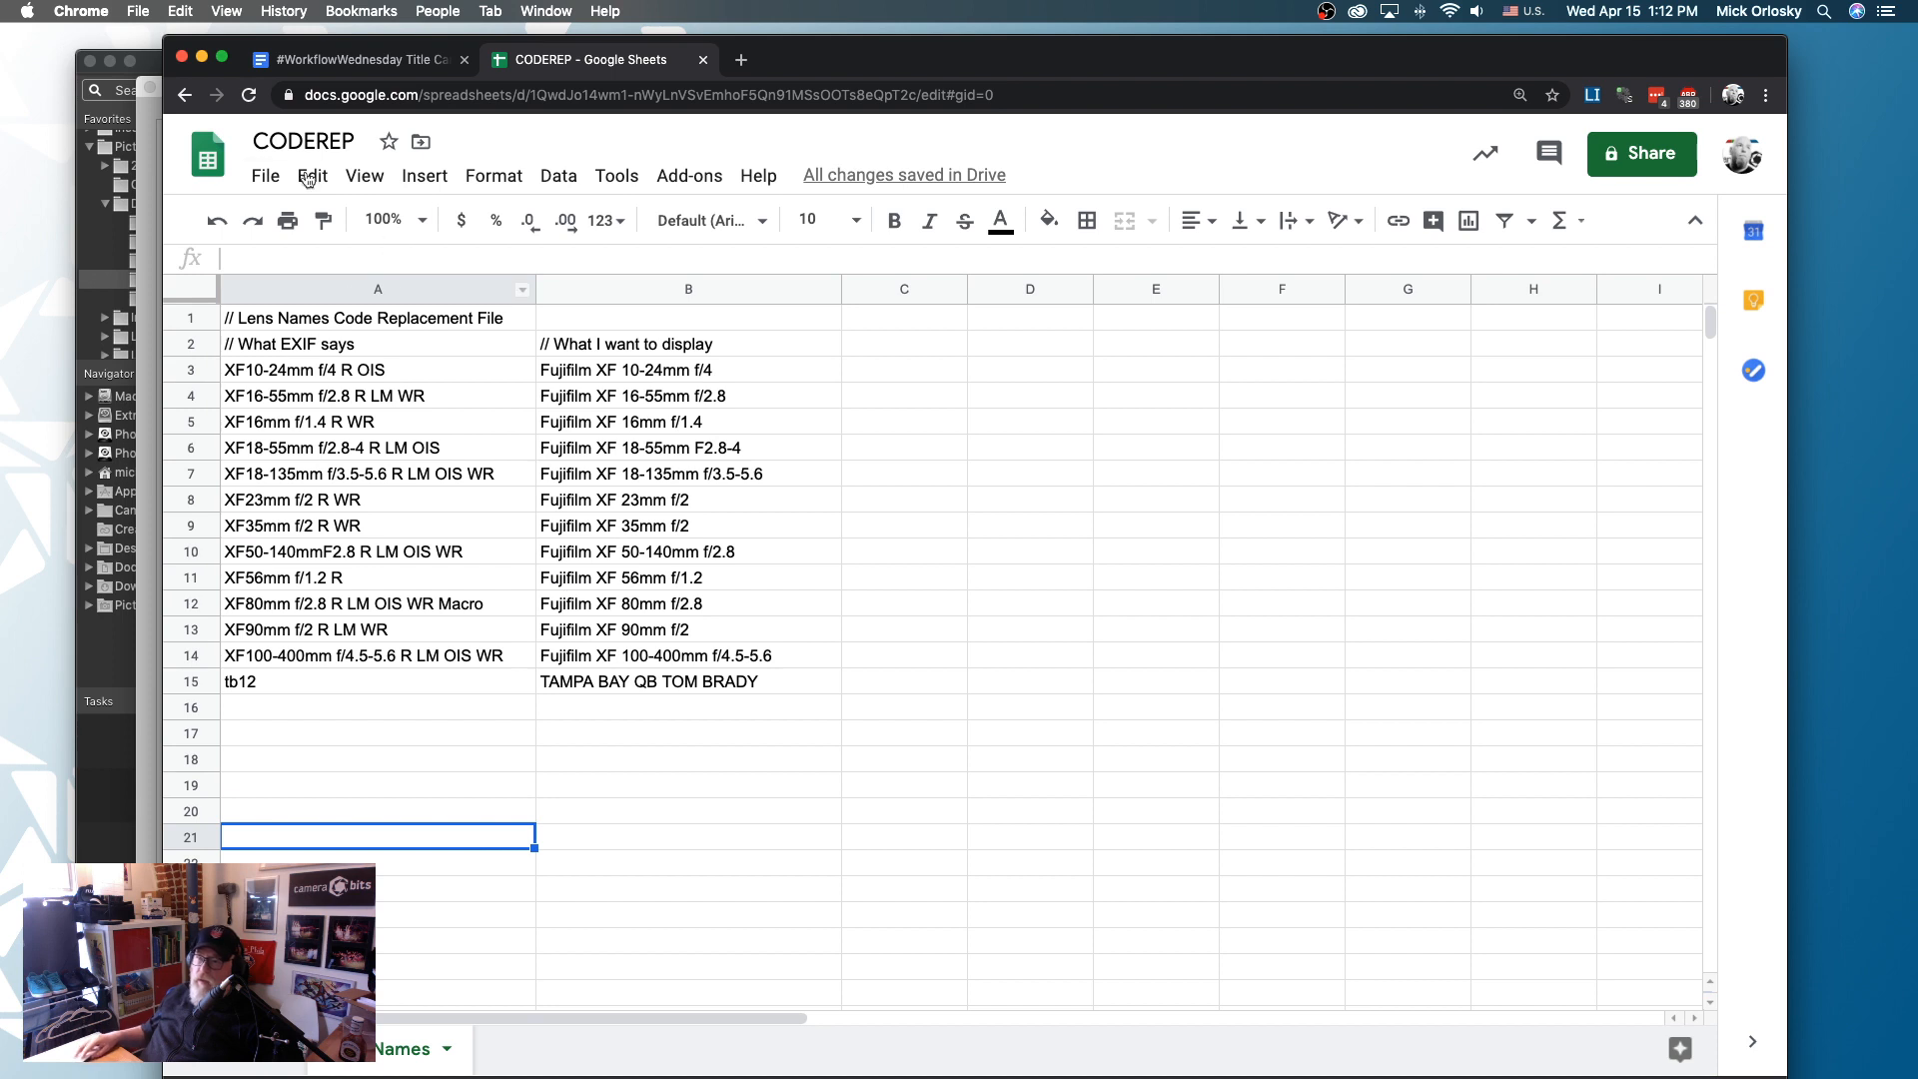
- Download the sheet as tab-separated values and move CODEREP - Lens Names (1).tsv from Downloads to the PM Parts folder in Finder
{"action": "left_click", "coordinate": [265, 176]}
{"action": "mouse_move", "coordinate": [378, 473]}
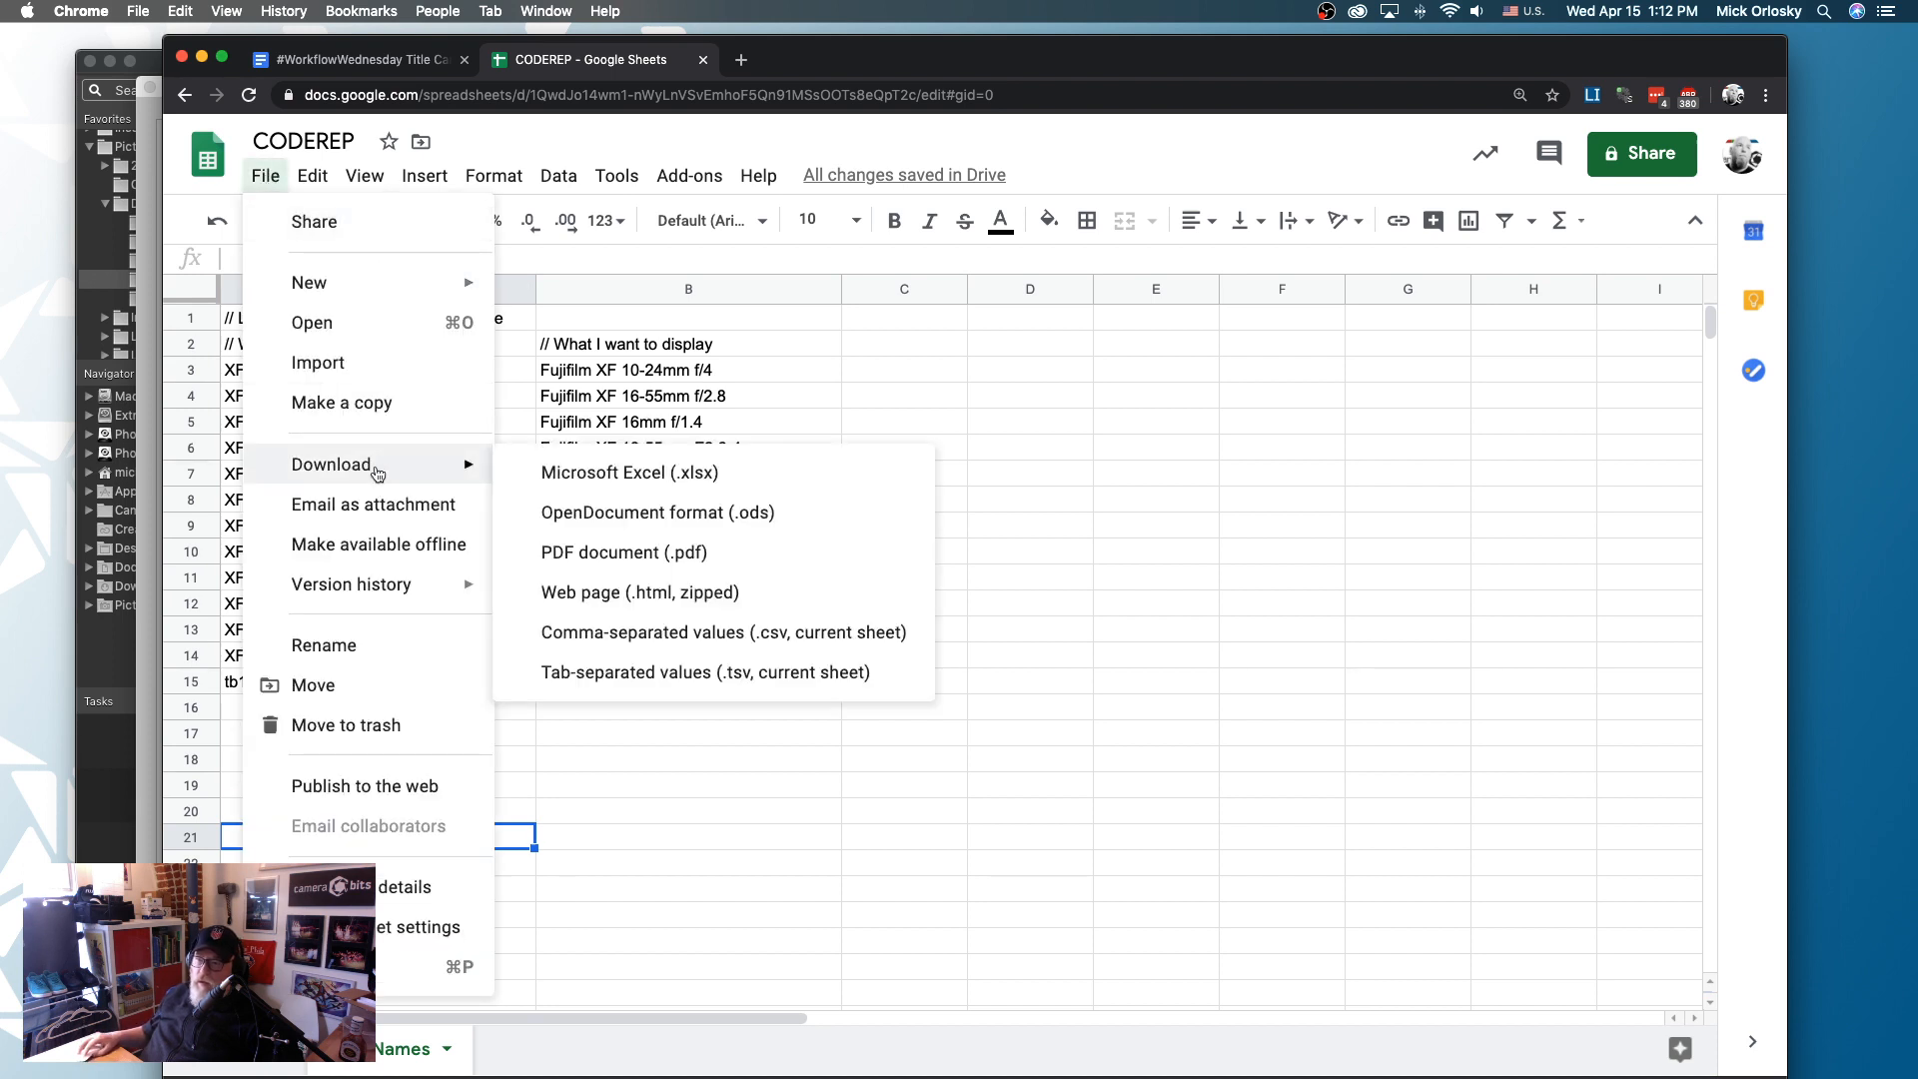
{"action": "left_click", "coordinate": [686, 683]}
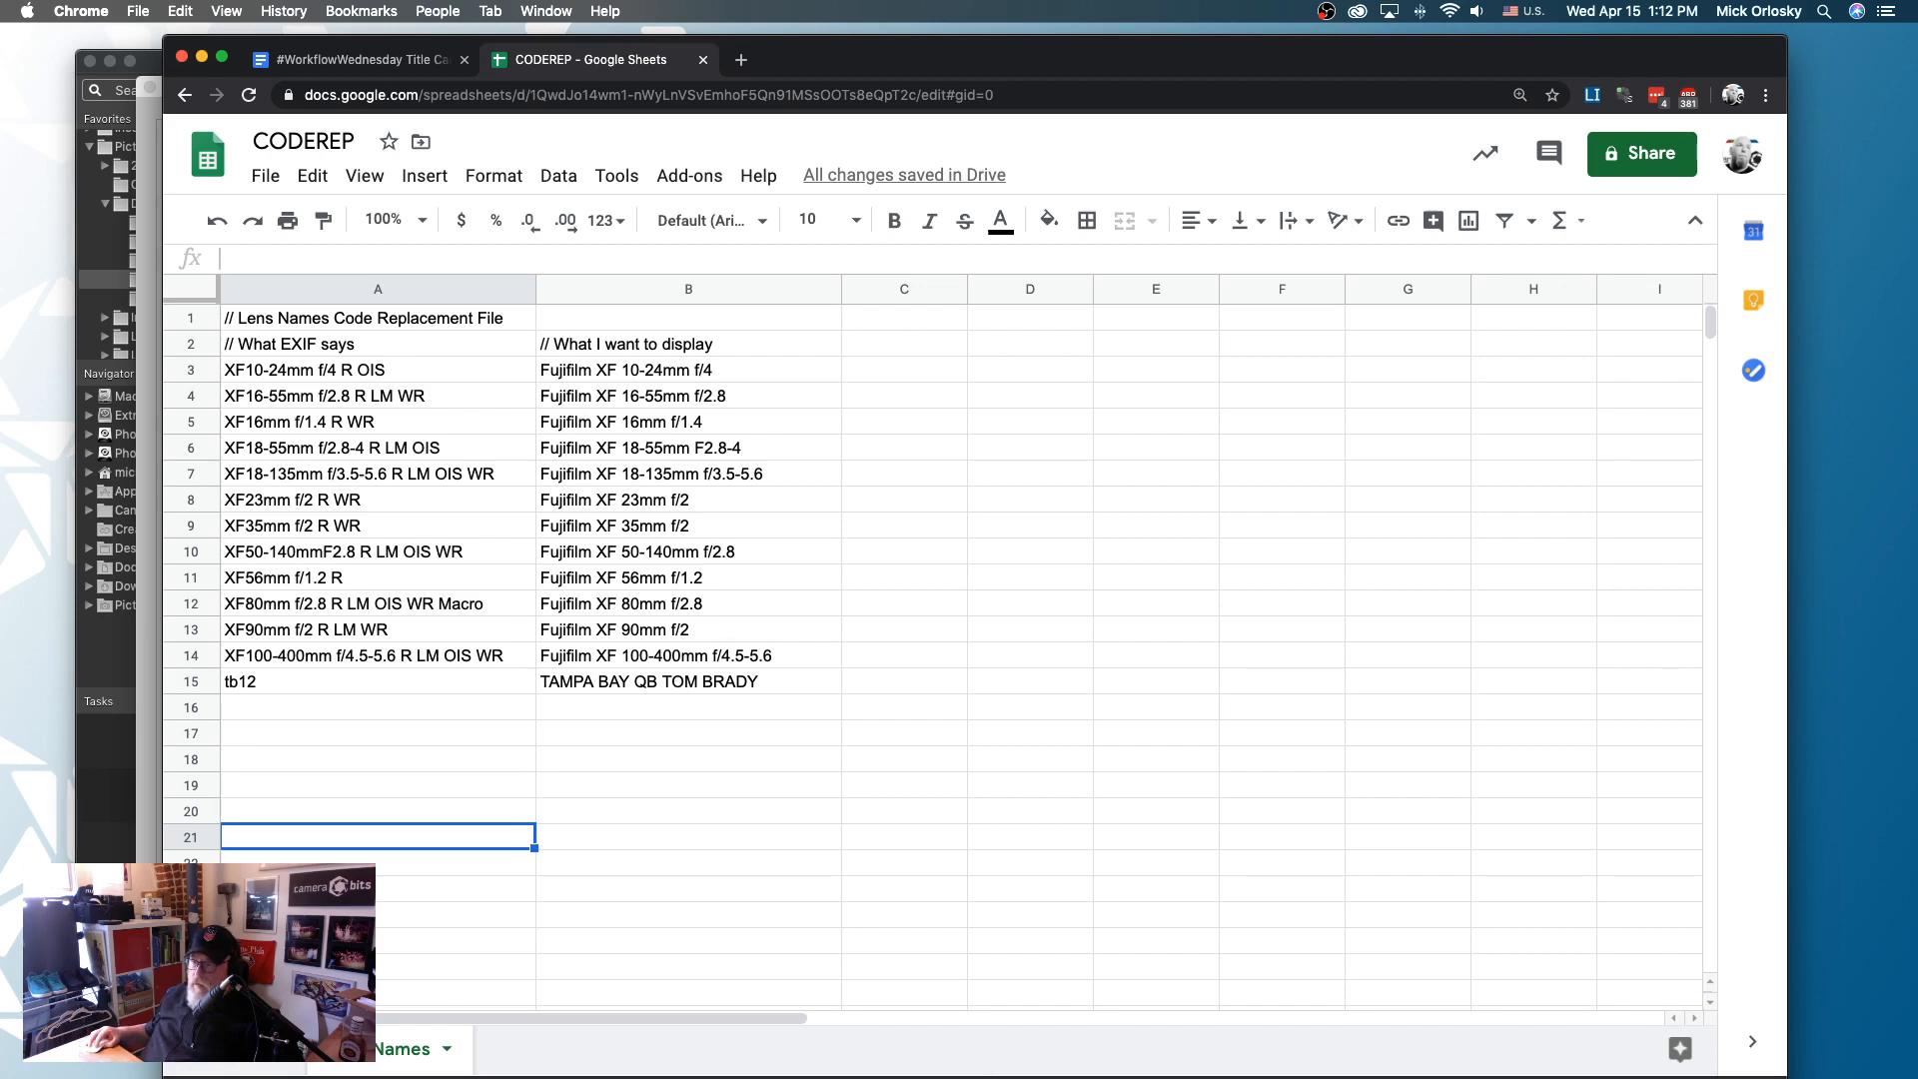
{"action": "left_click", "coordinate": [1234, 1077]}
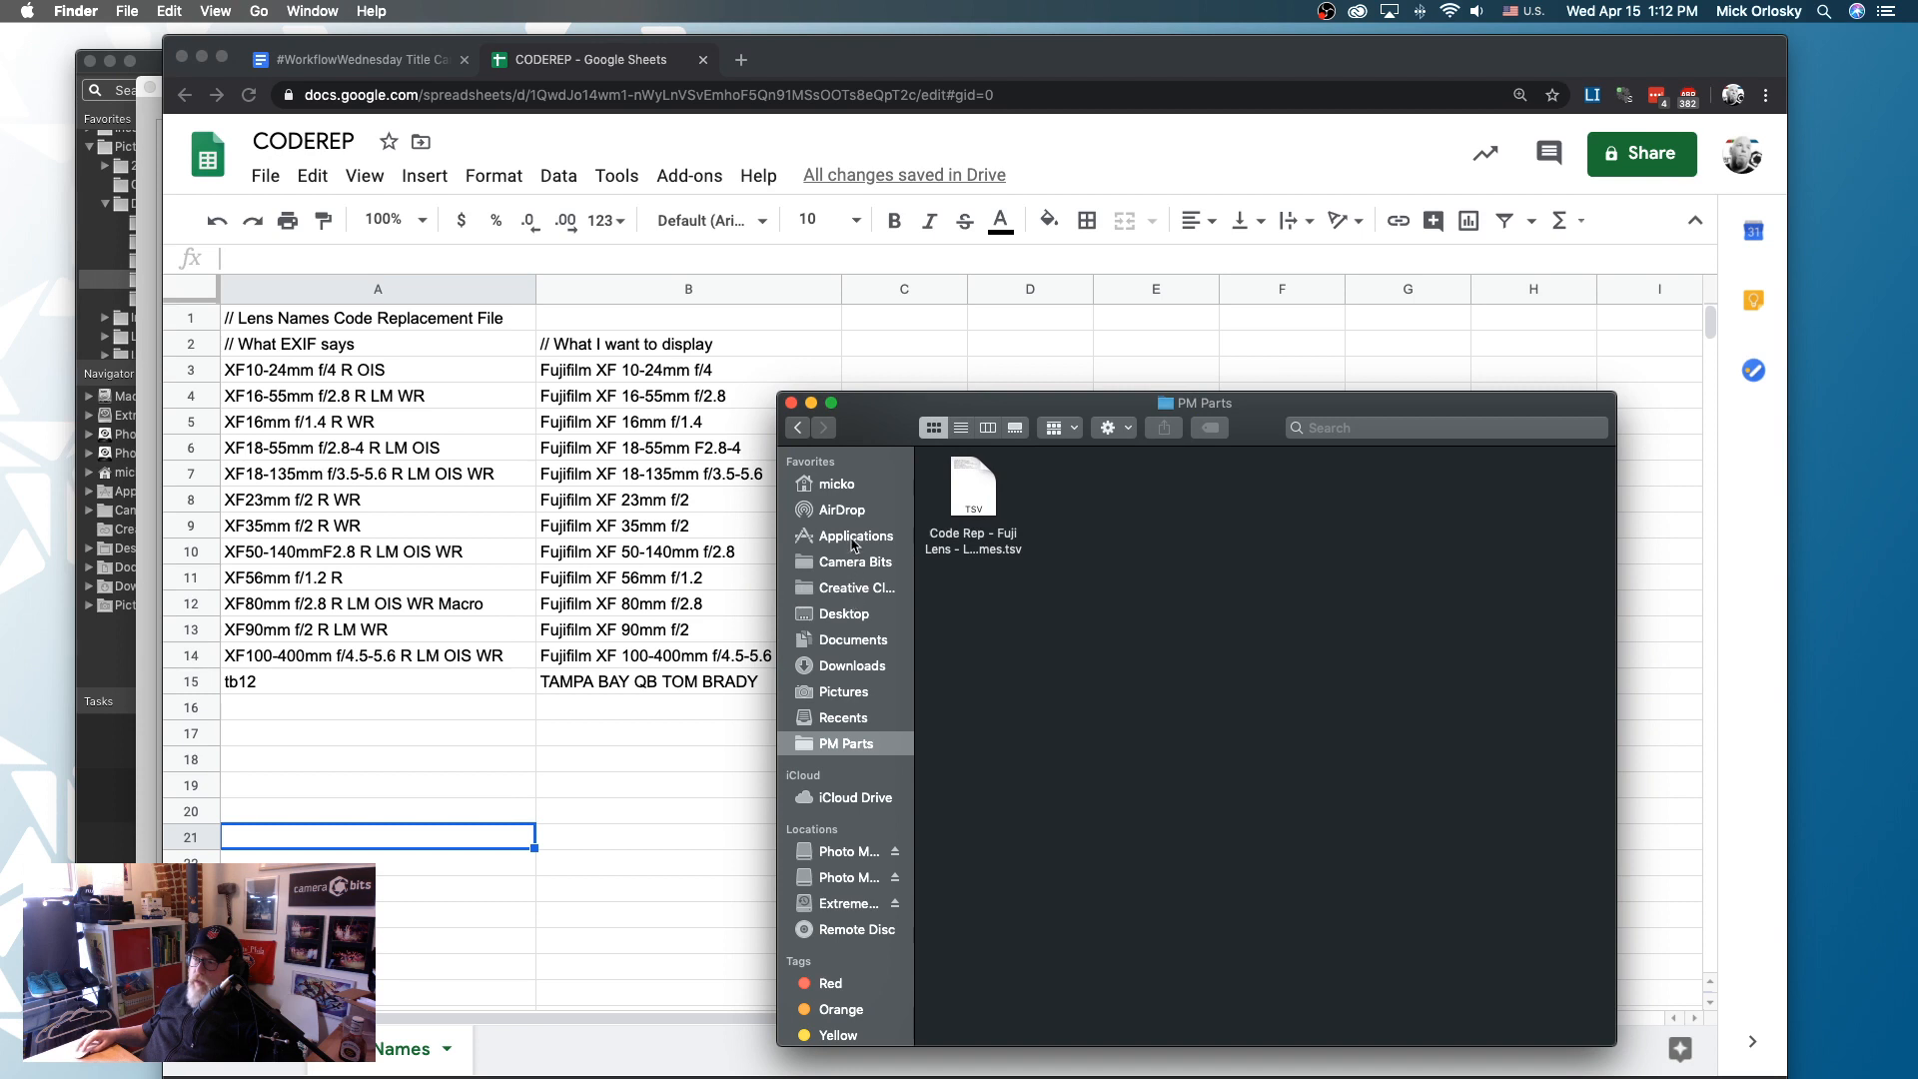
{"action": "left_click", "coordinate": [854, 665]}
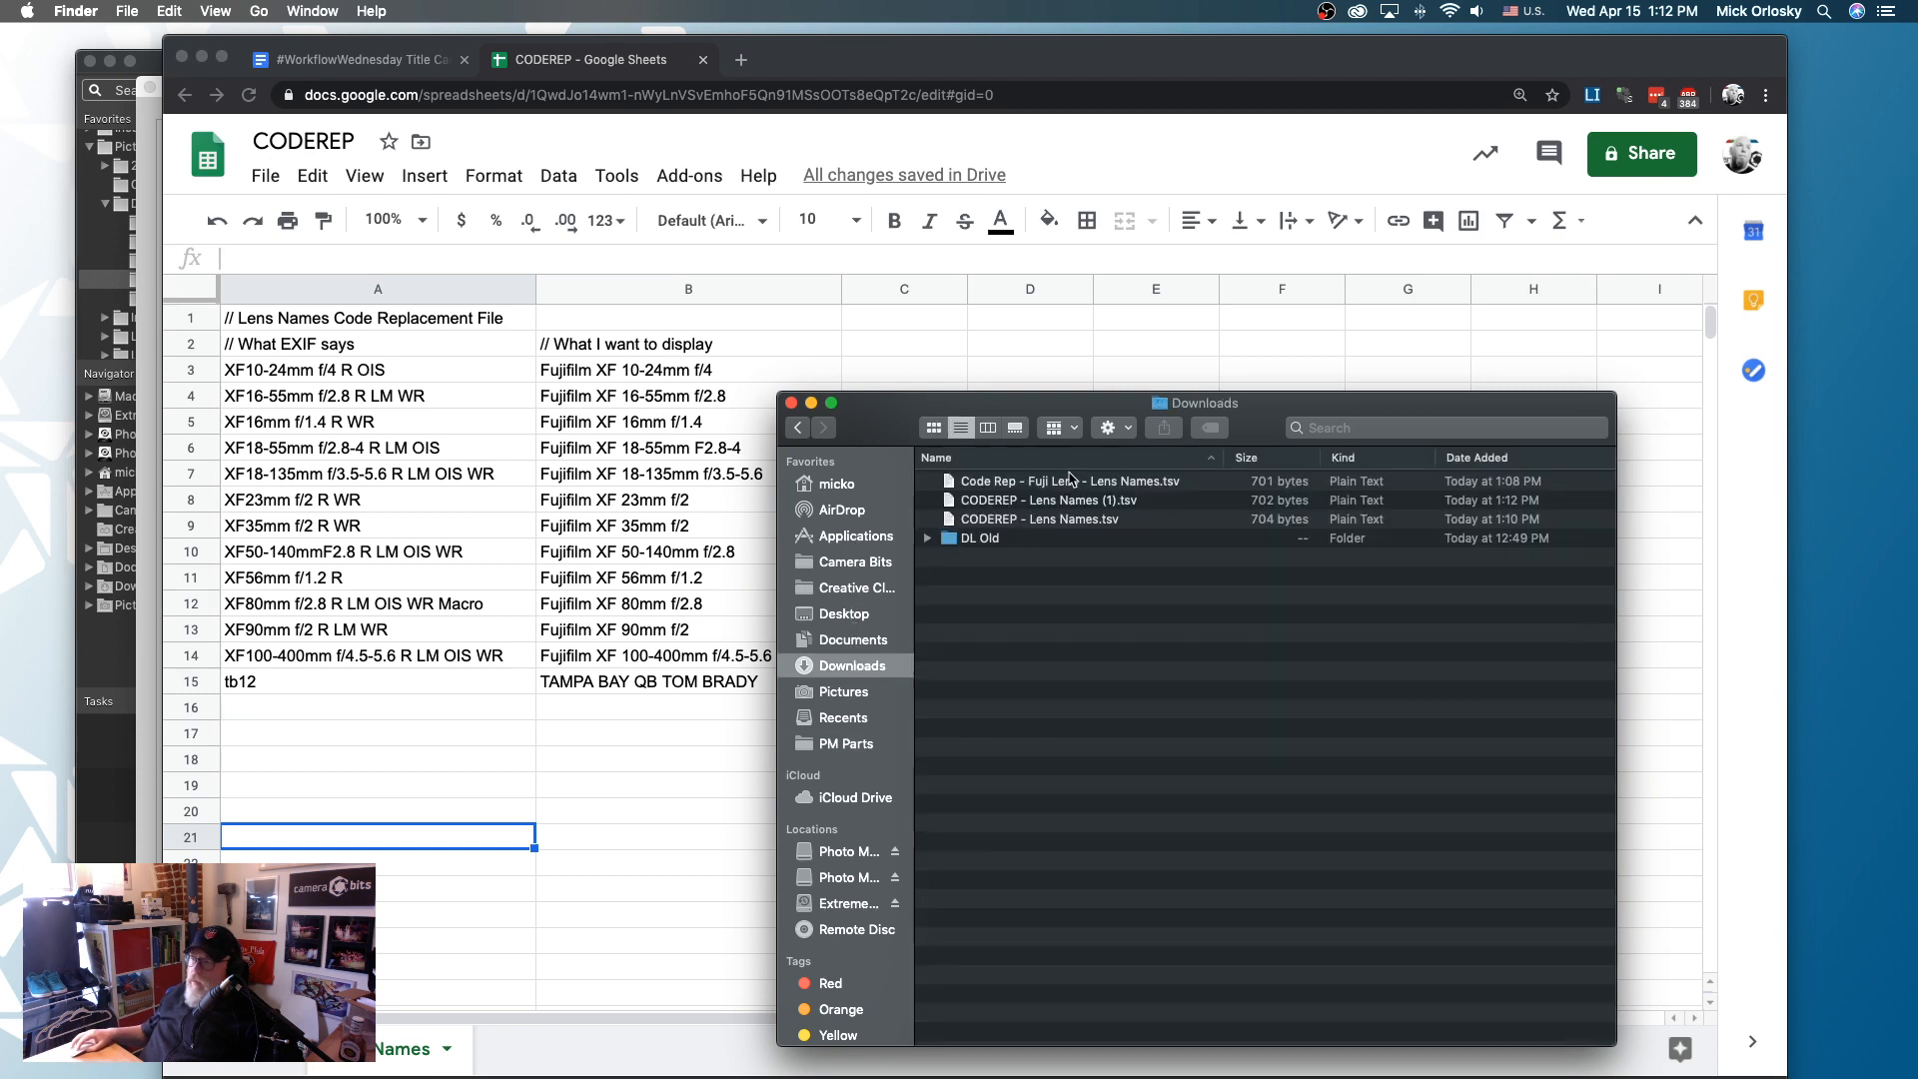
{"action": "left_click_drag", "start_coordinate": [1062, 505], "coordinate": [850, 746]}
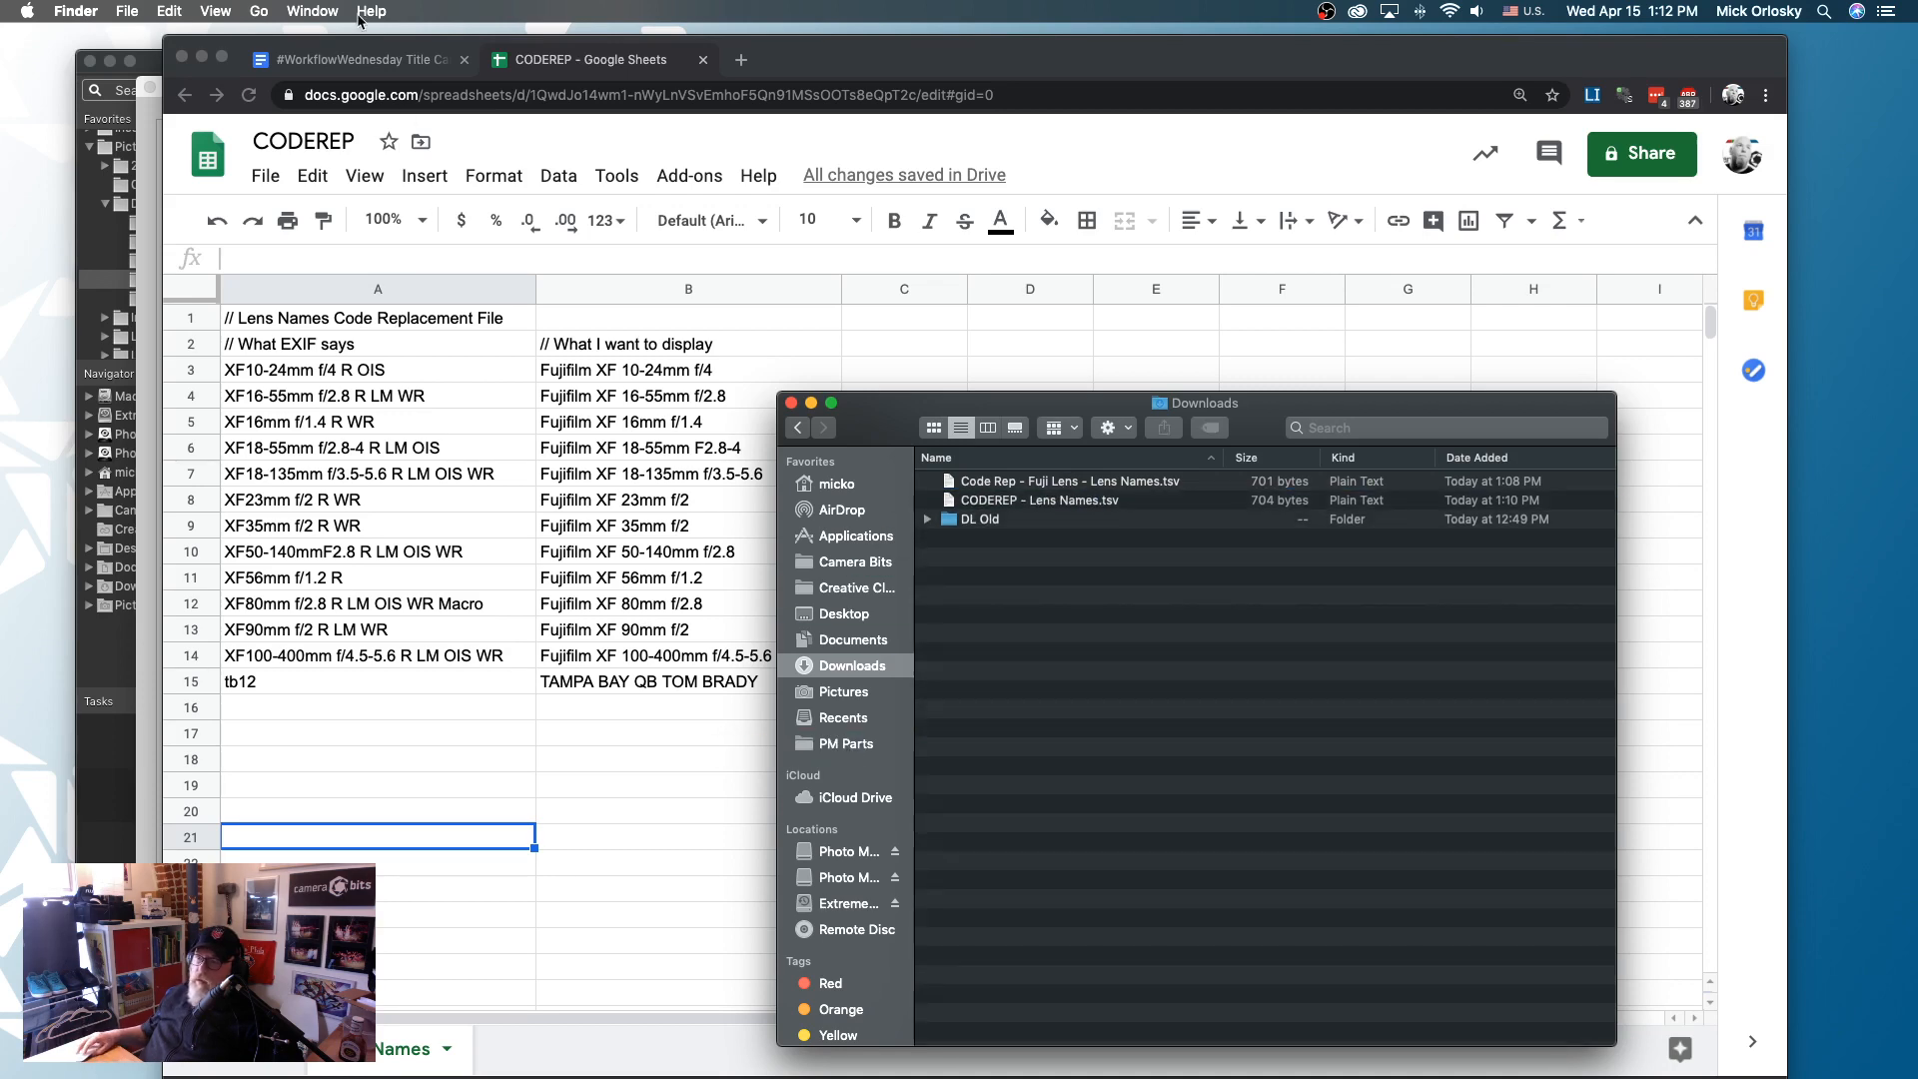
- Switch to Photo Mechanic 6 and close the metadata window of 20191010__X-T2_0677.JPG without saving its changes
{"action": "key", "text": "super+Tab"}
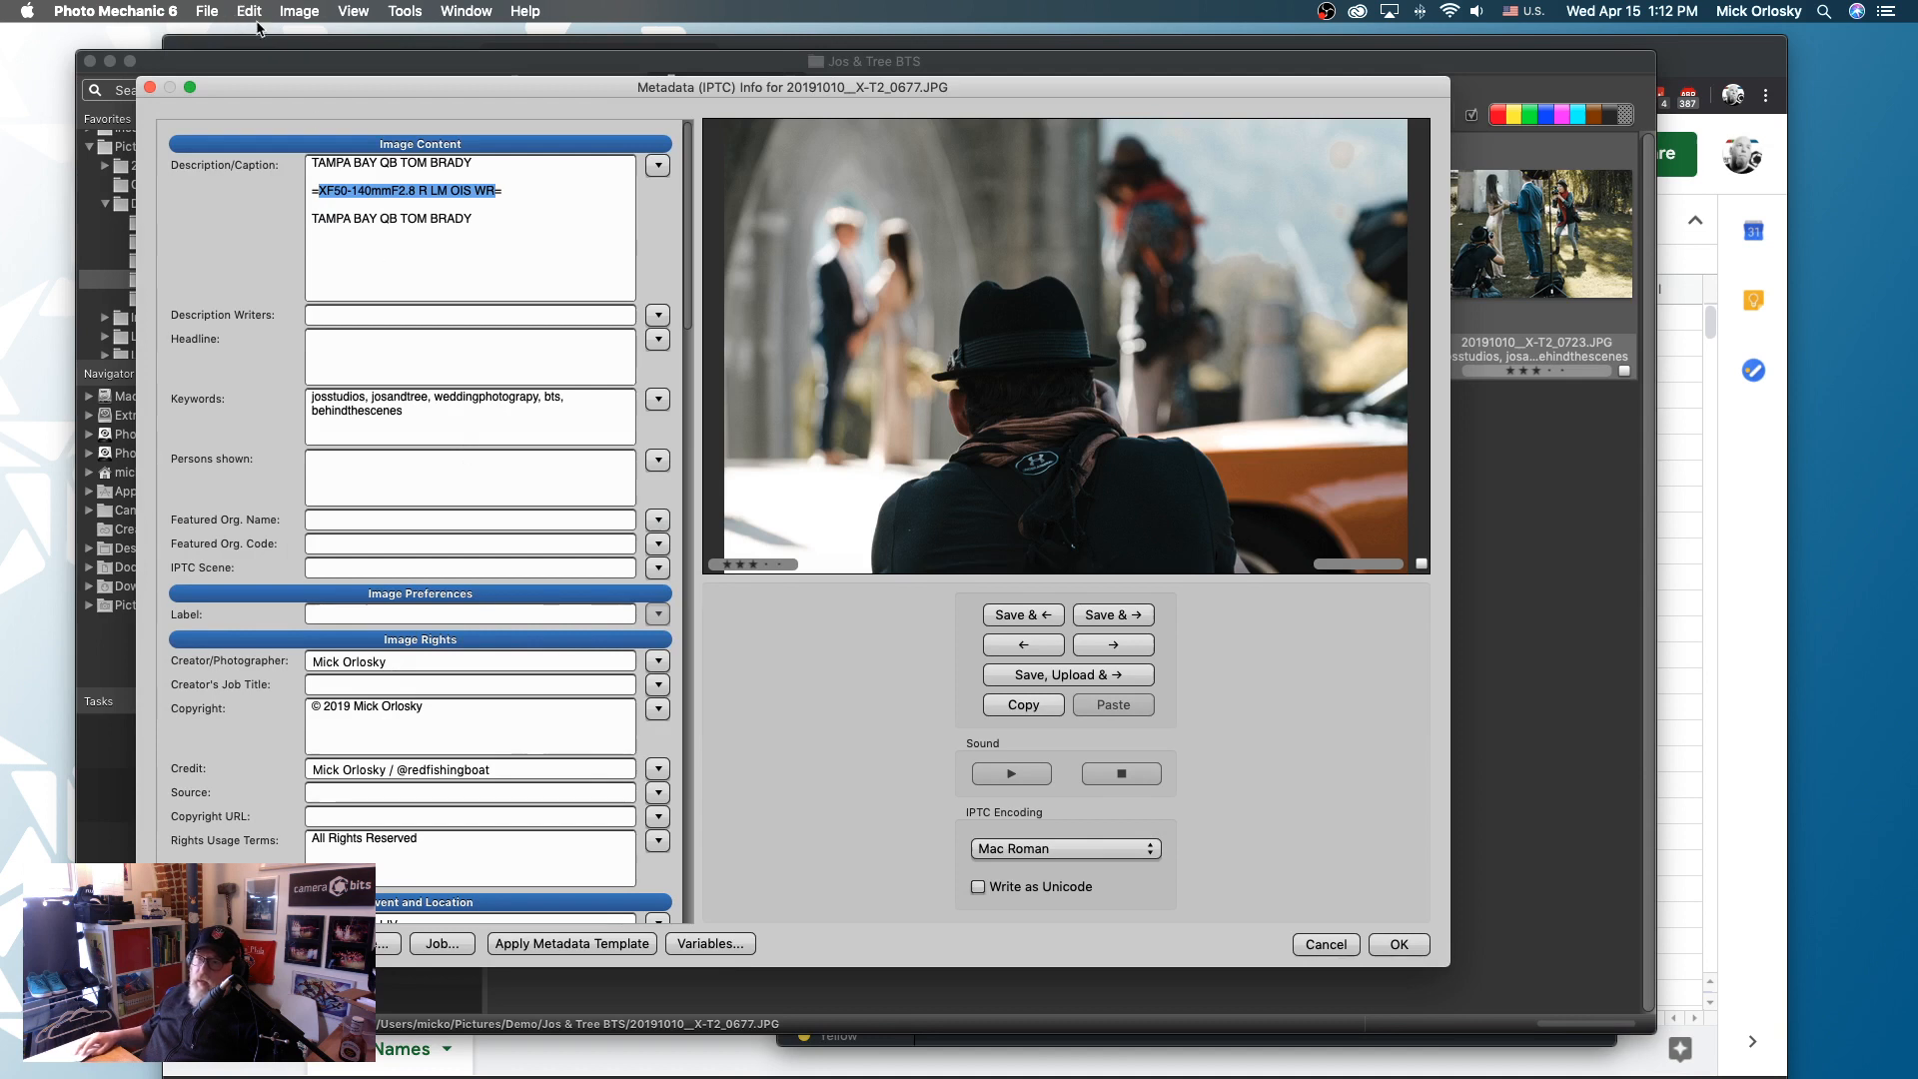
{"action": "left_click", "coordinate": [208, 11]}
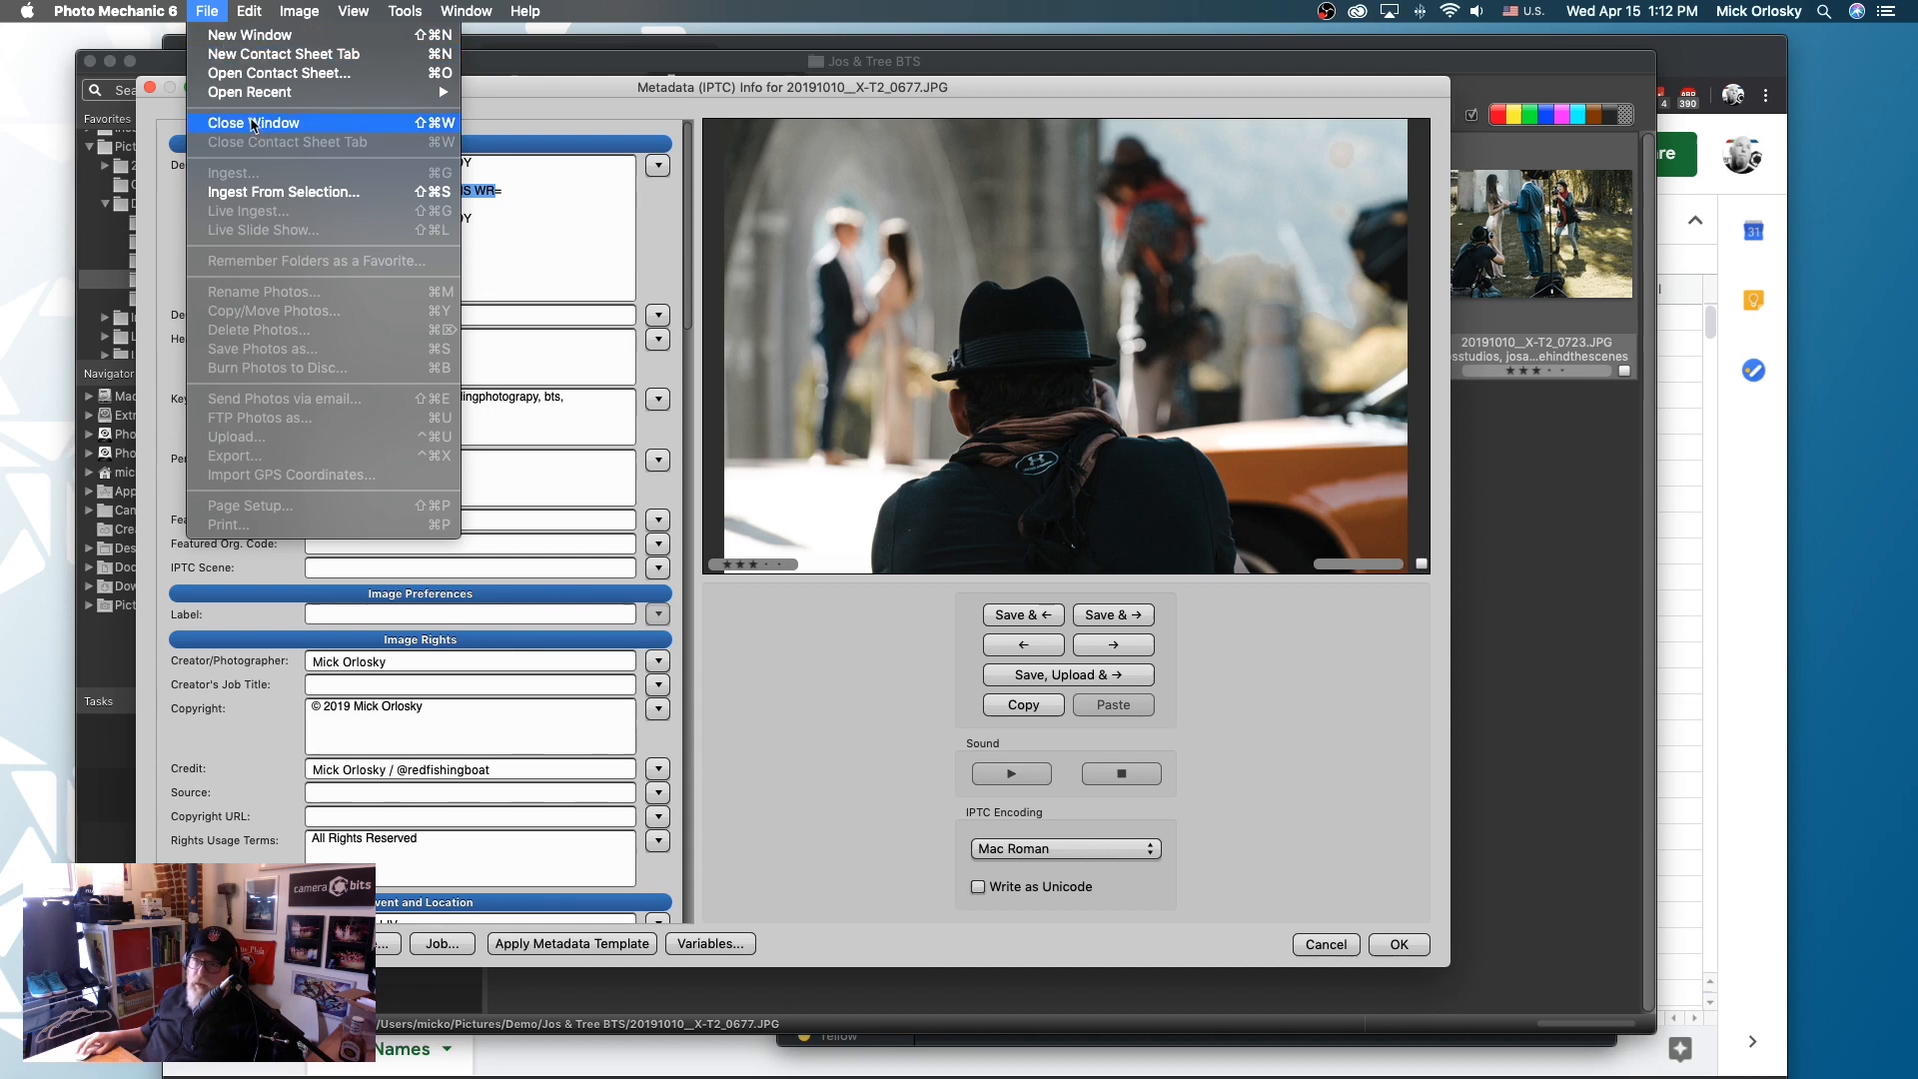
{"action": "mouse_move", "coordinate": [249, 11]}
{"action": "mouse_move", "coordinate": [395, 612]}
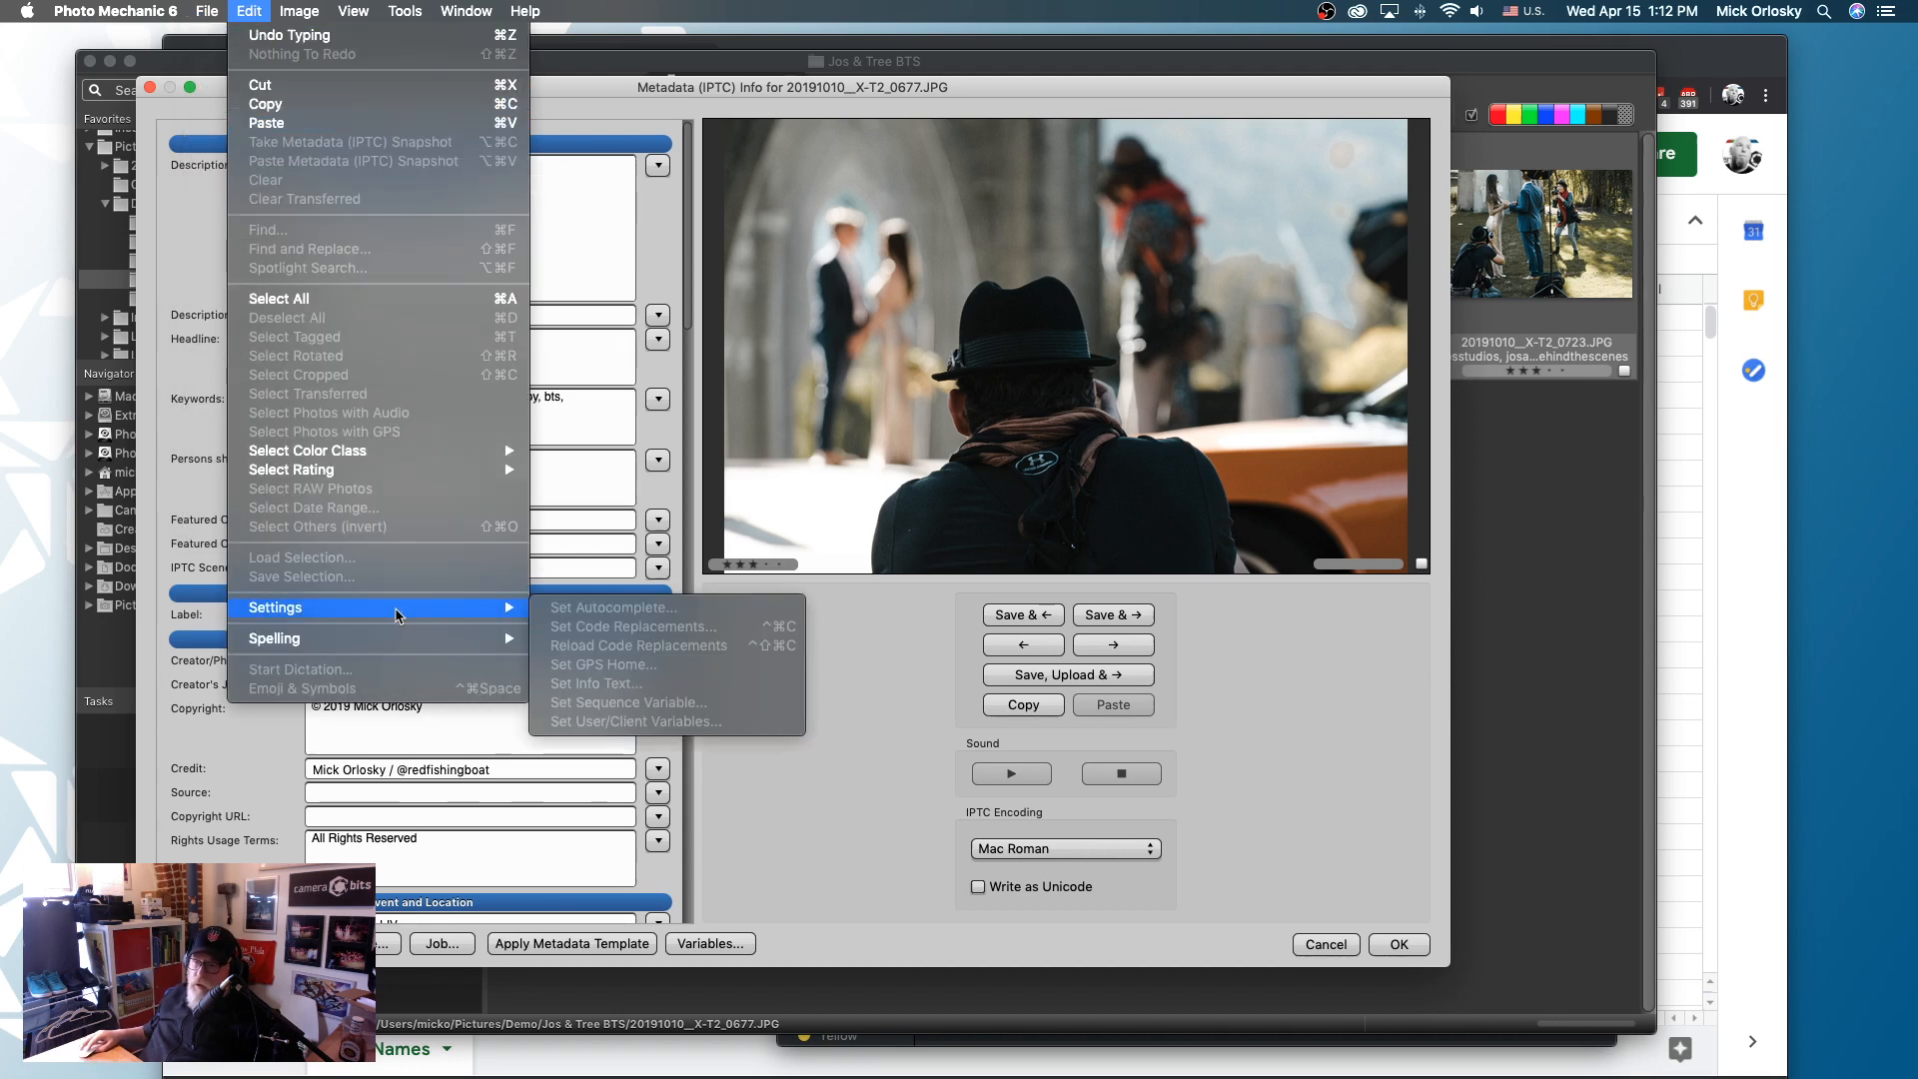
{"action": "key", "text": "Escape"}
{"action": "key", "text": "Escape"}
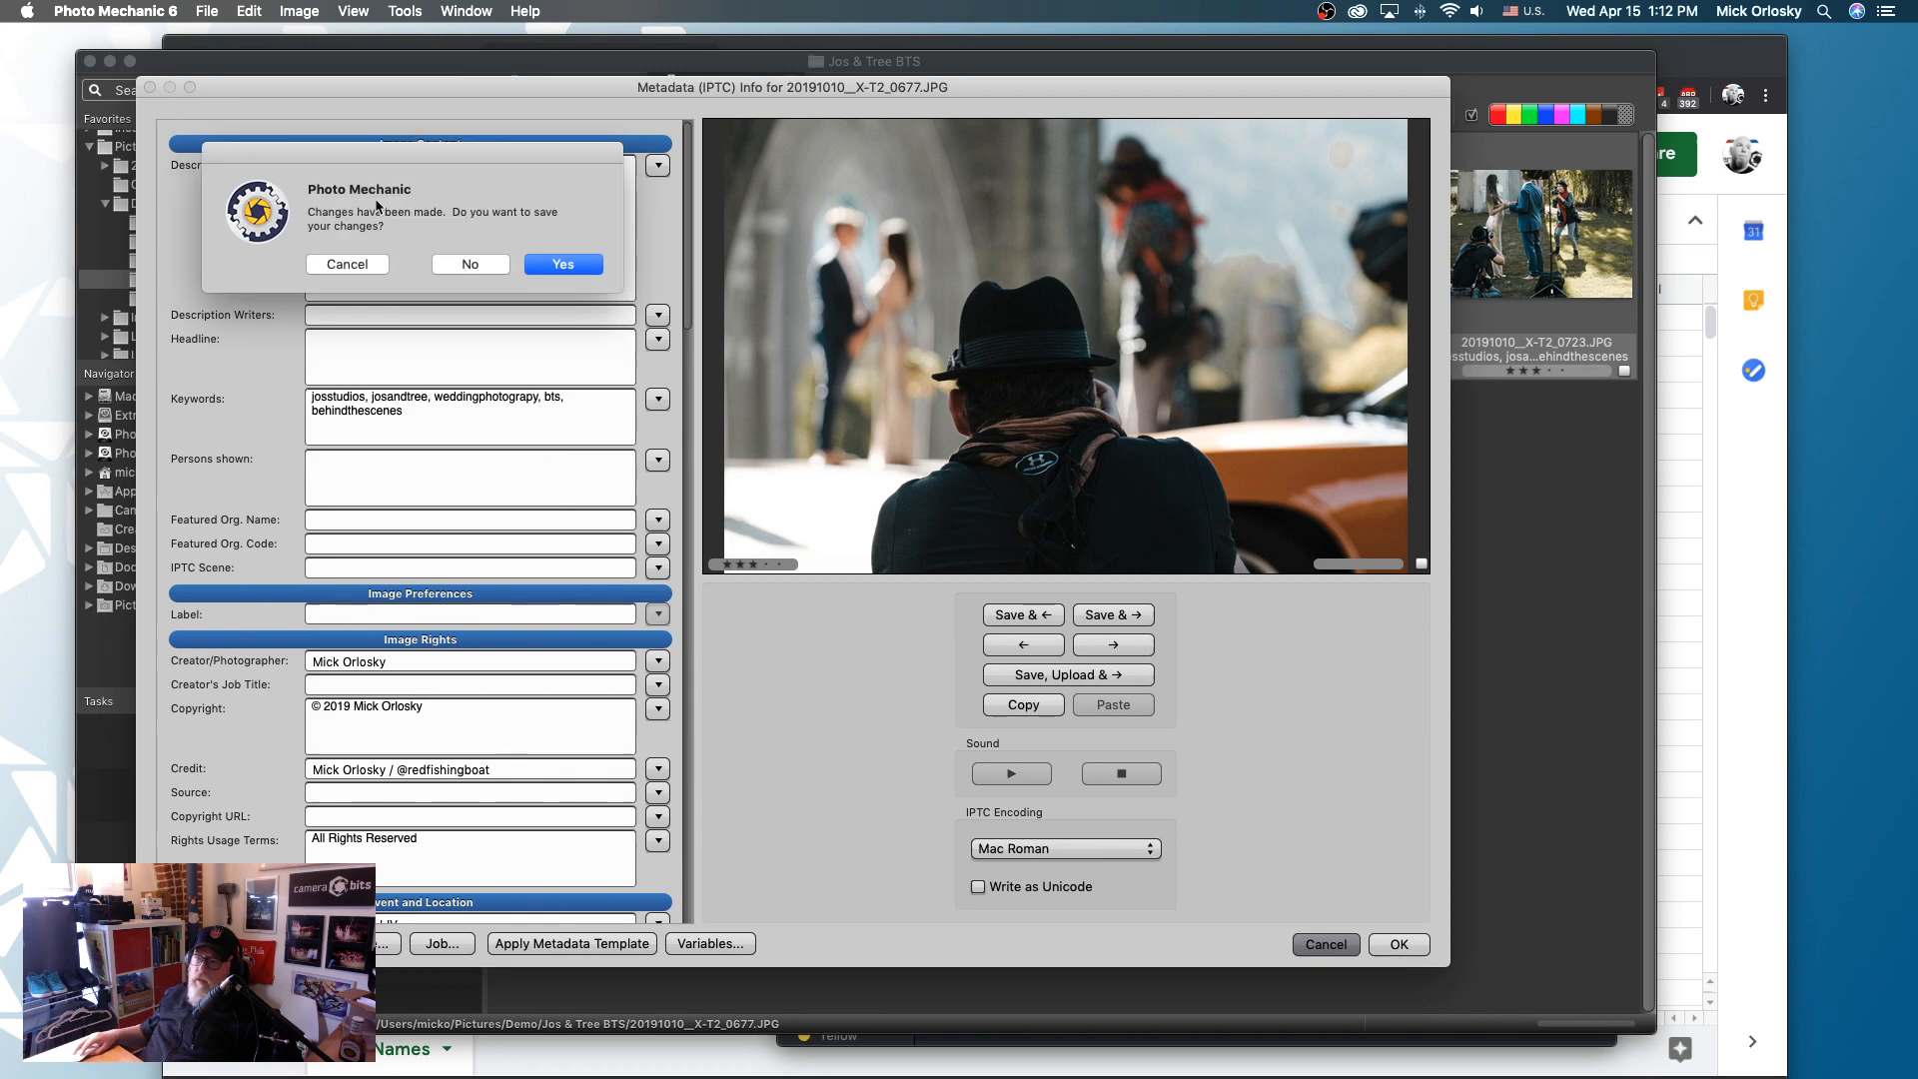
{"action": "left_click", "coordinate": [478, 264]}
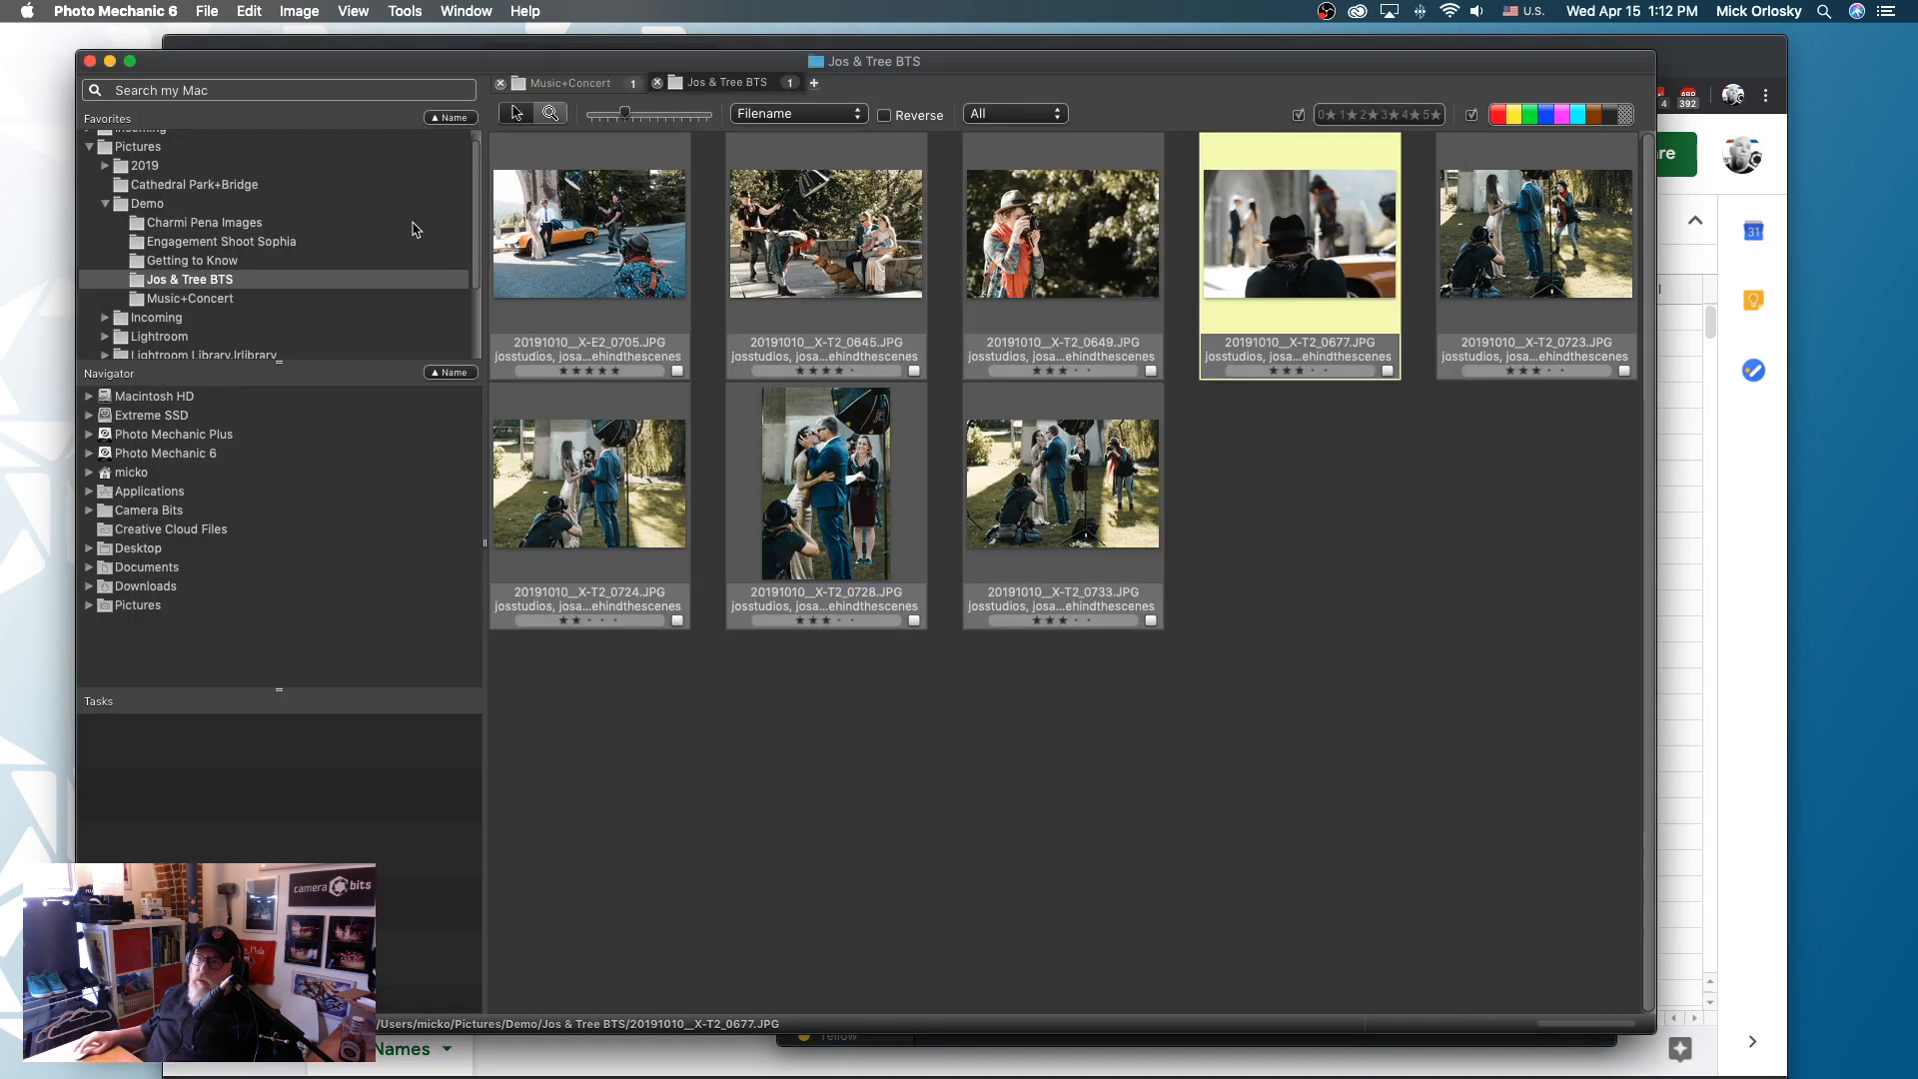
- Replace the file in the code replacement list with CODEREP - Lens Names (1).tsv from PM Parts and accept the settings
{"action": "left_click", "coordinate": [264, 12]}
{"action": "mouse_move", "coordinate": [355, 608]}
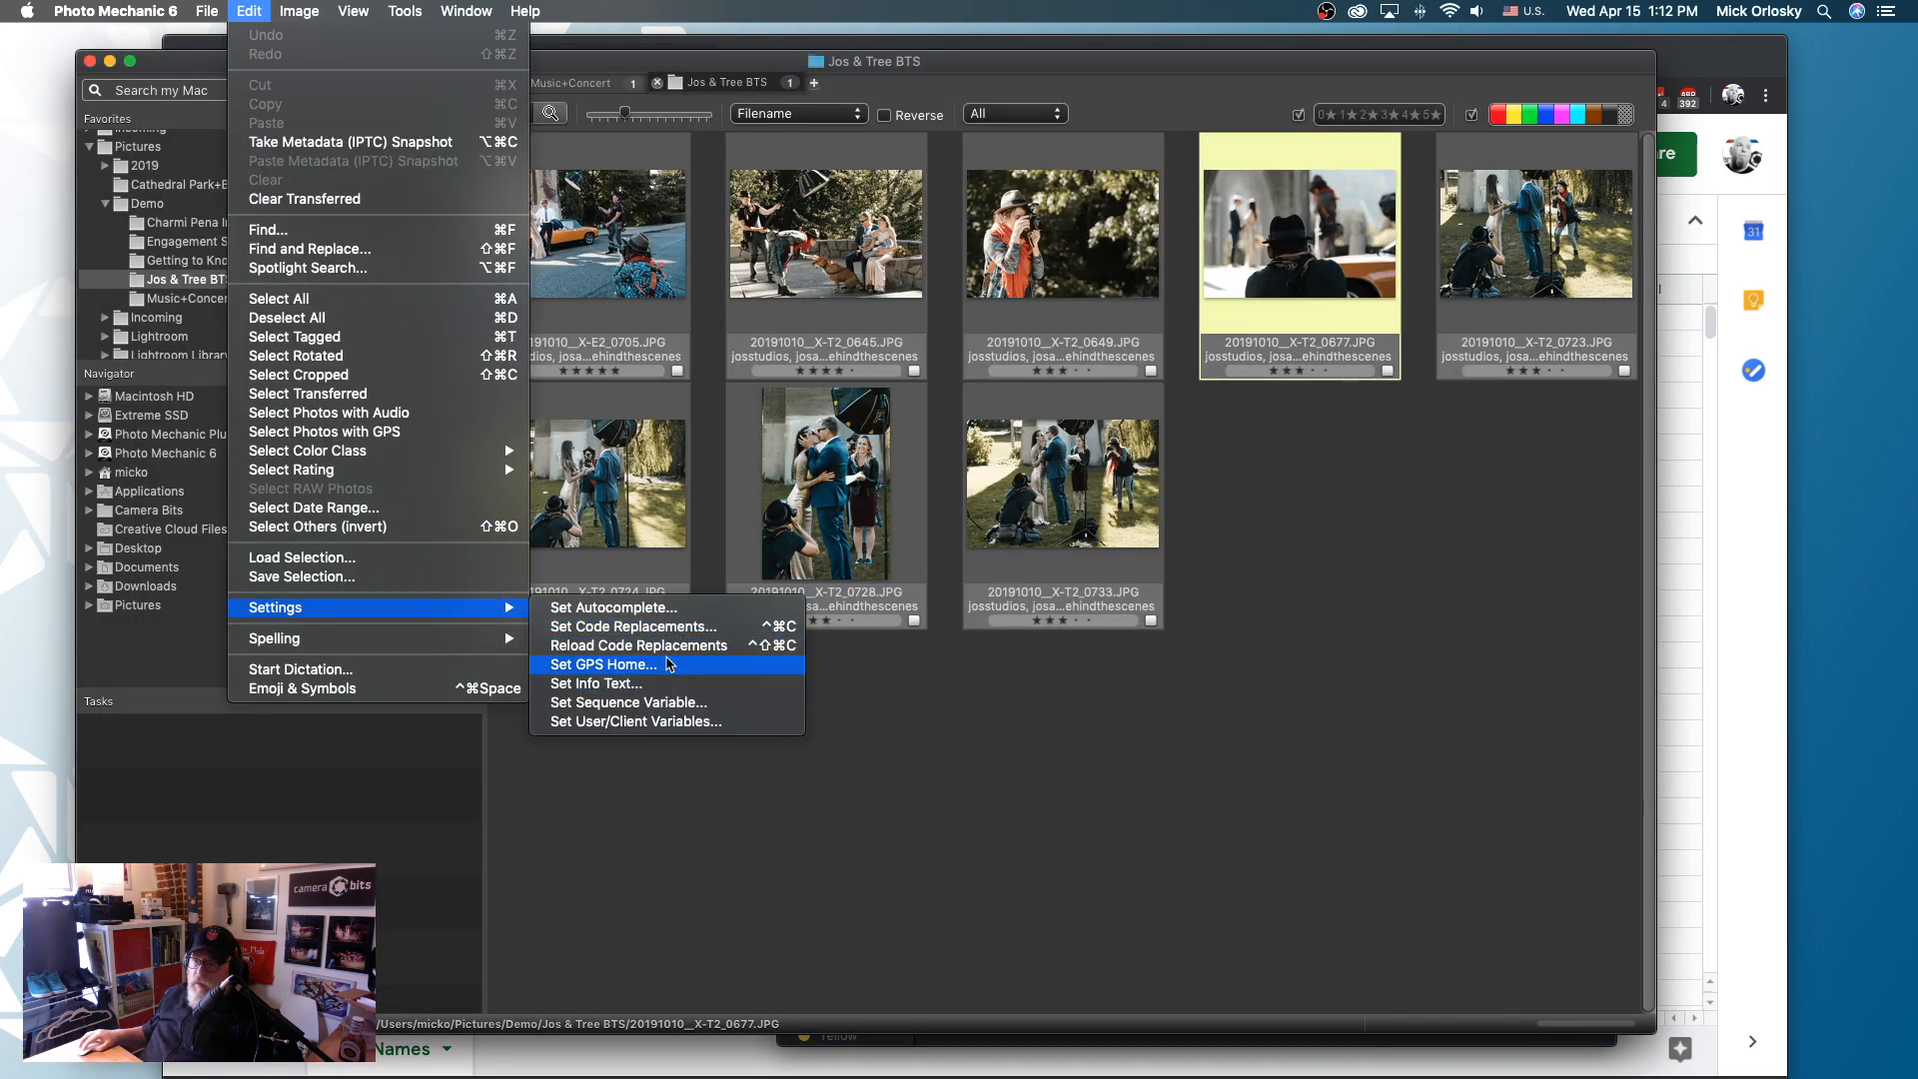
{"action": "left_click", "coordinate": [668, 626]}
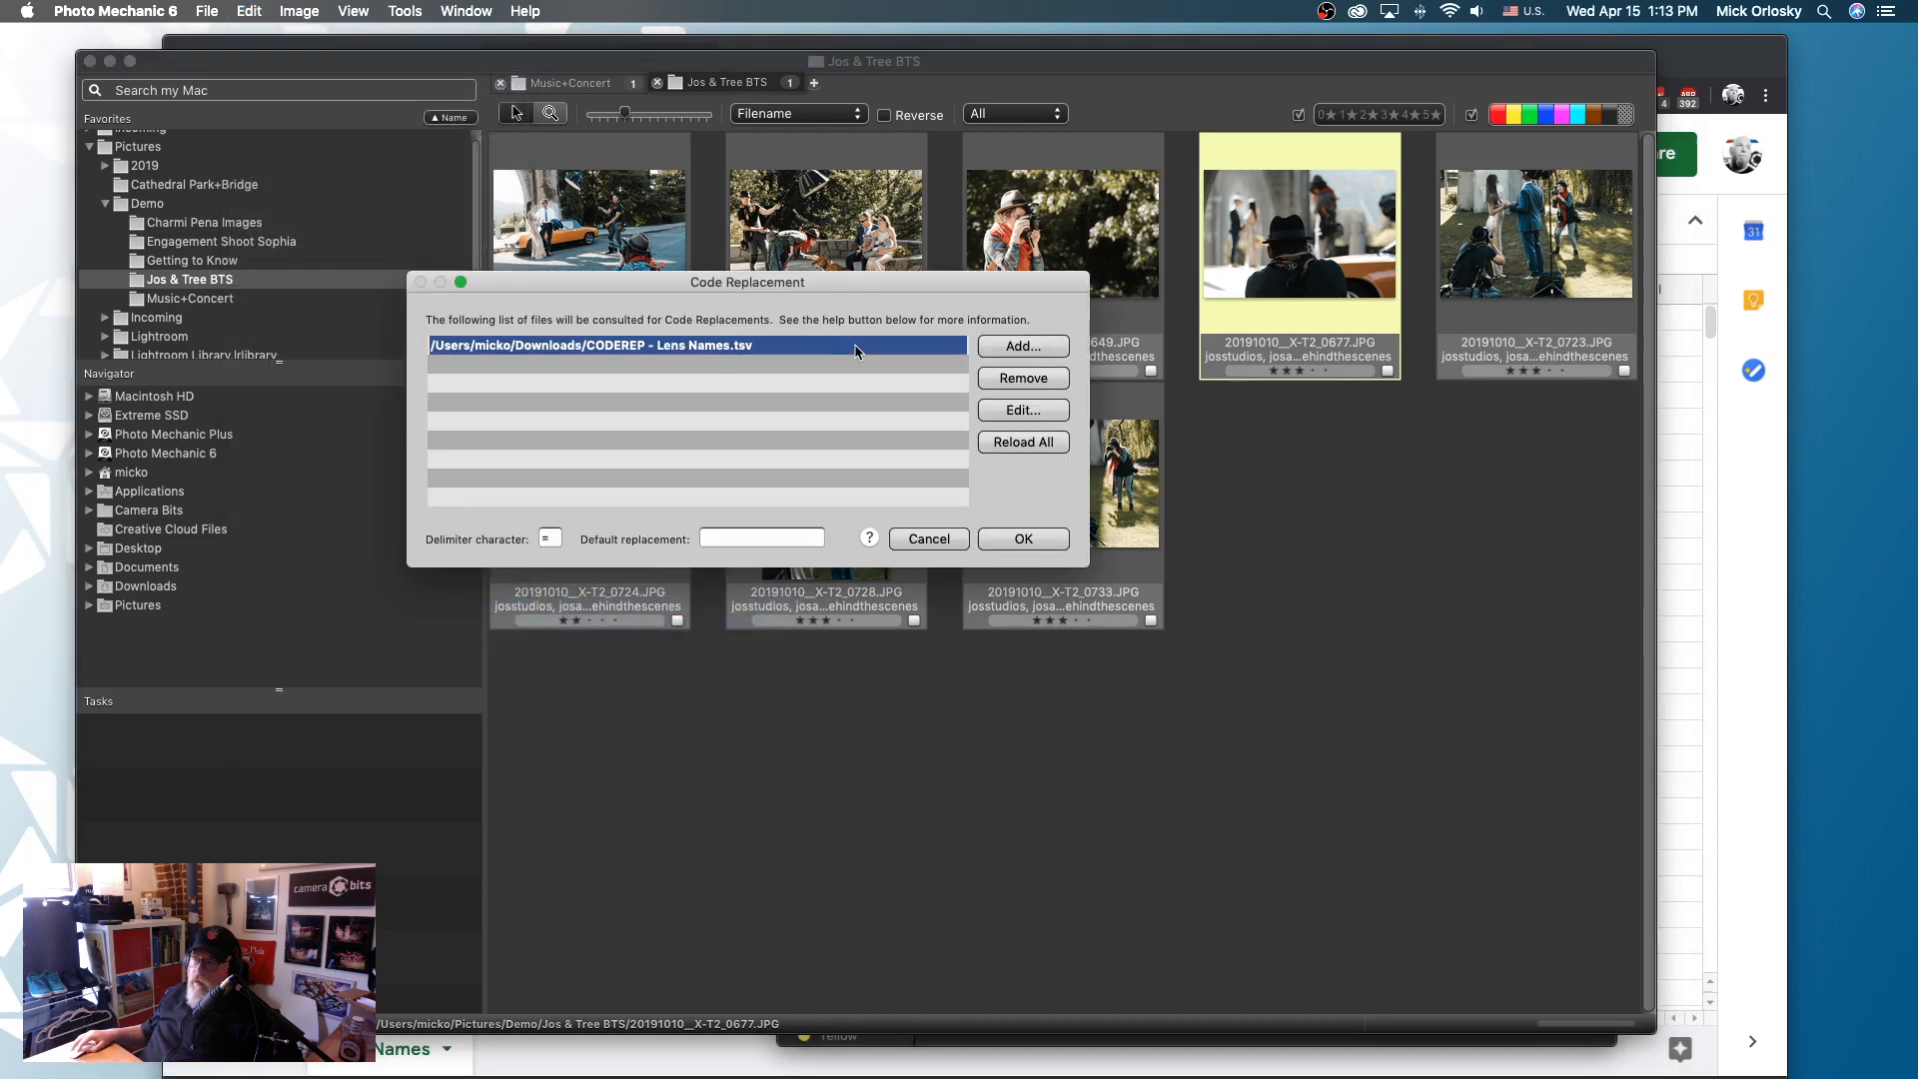
{"action": "left_click", "coordinate": [1037, 388]}
{"action": "left_click", "coordinate": [1020, 348]}
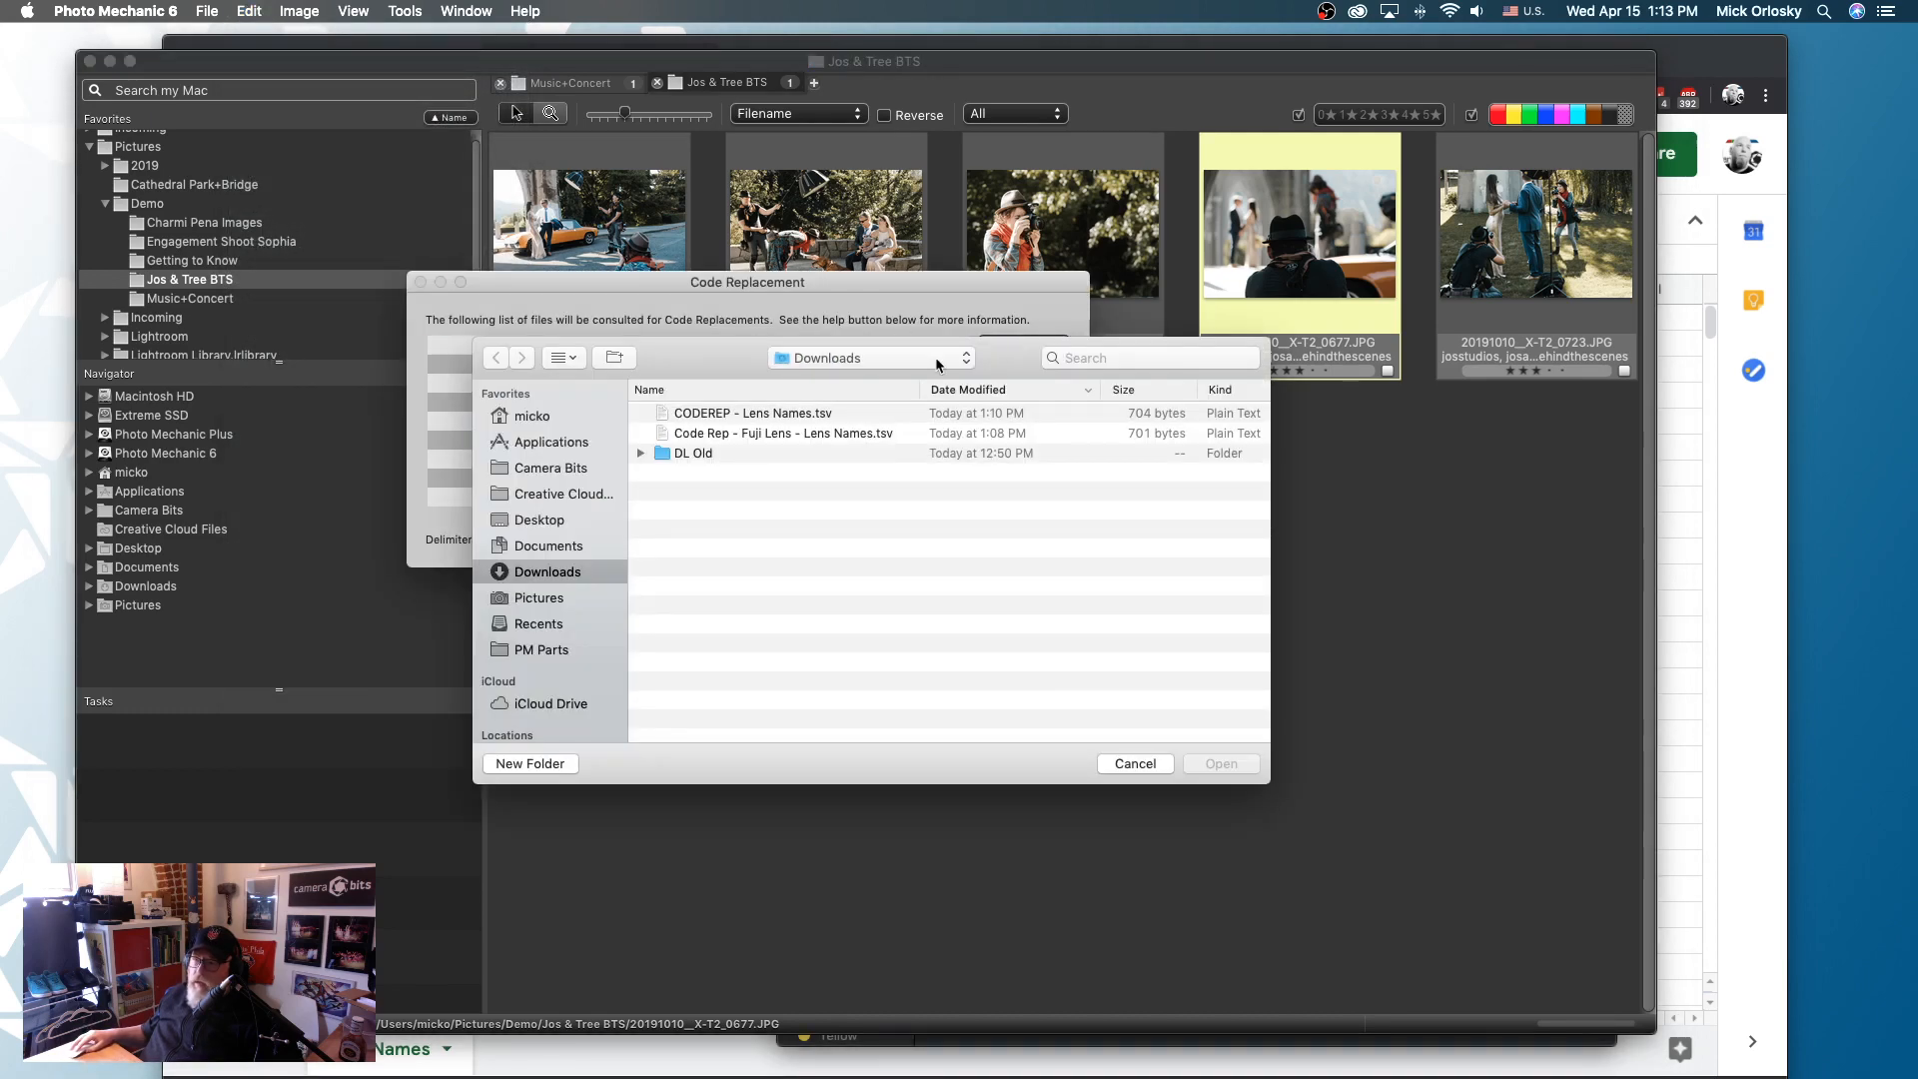
{"action": "left_click", "coordinate": [550, 654]}
{"action": "left_click", "coordinate": [812, 420]}
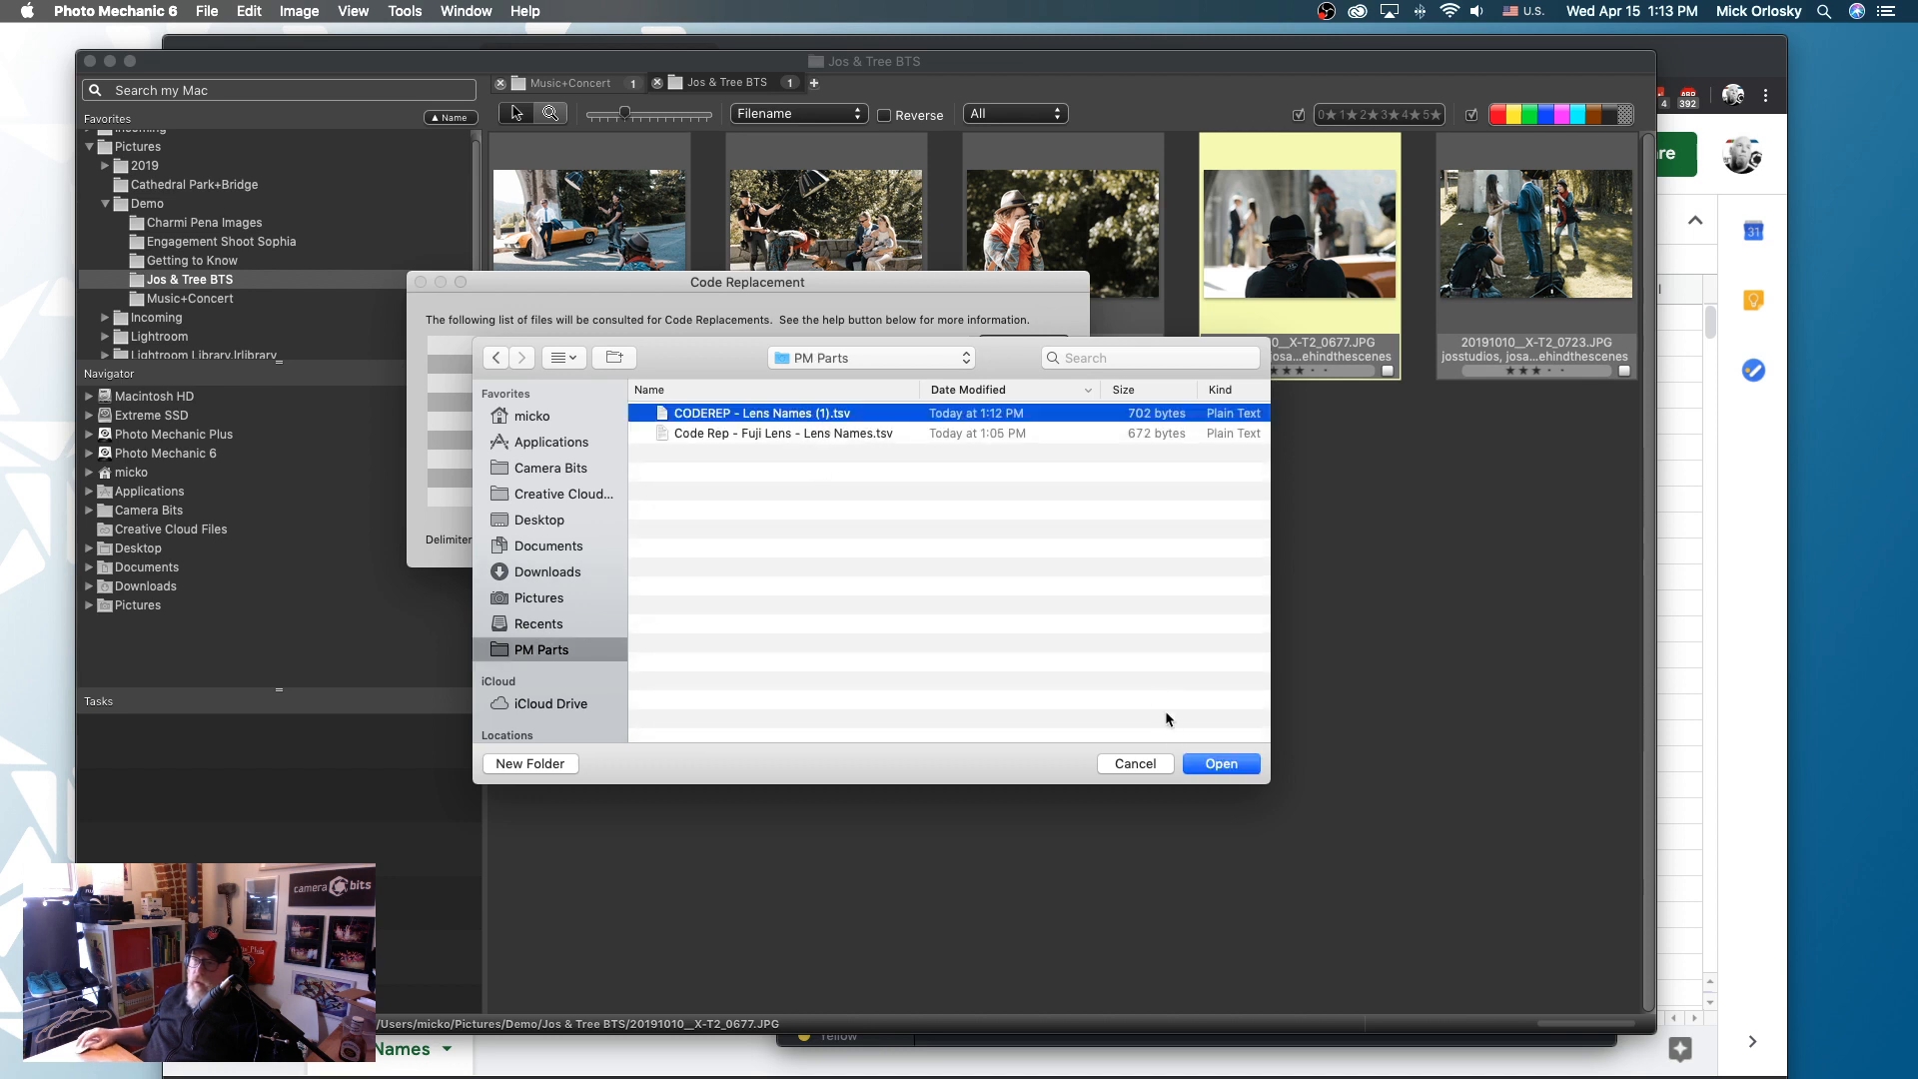
{"action": "left_click", "coordinate": [1239, 769]}
{"action": "left_click", "coordinate": [1048, 543]}
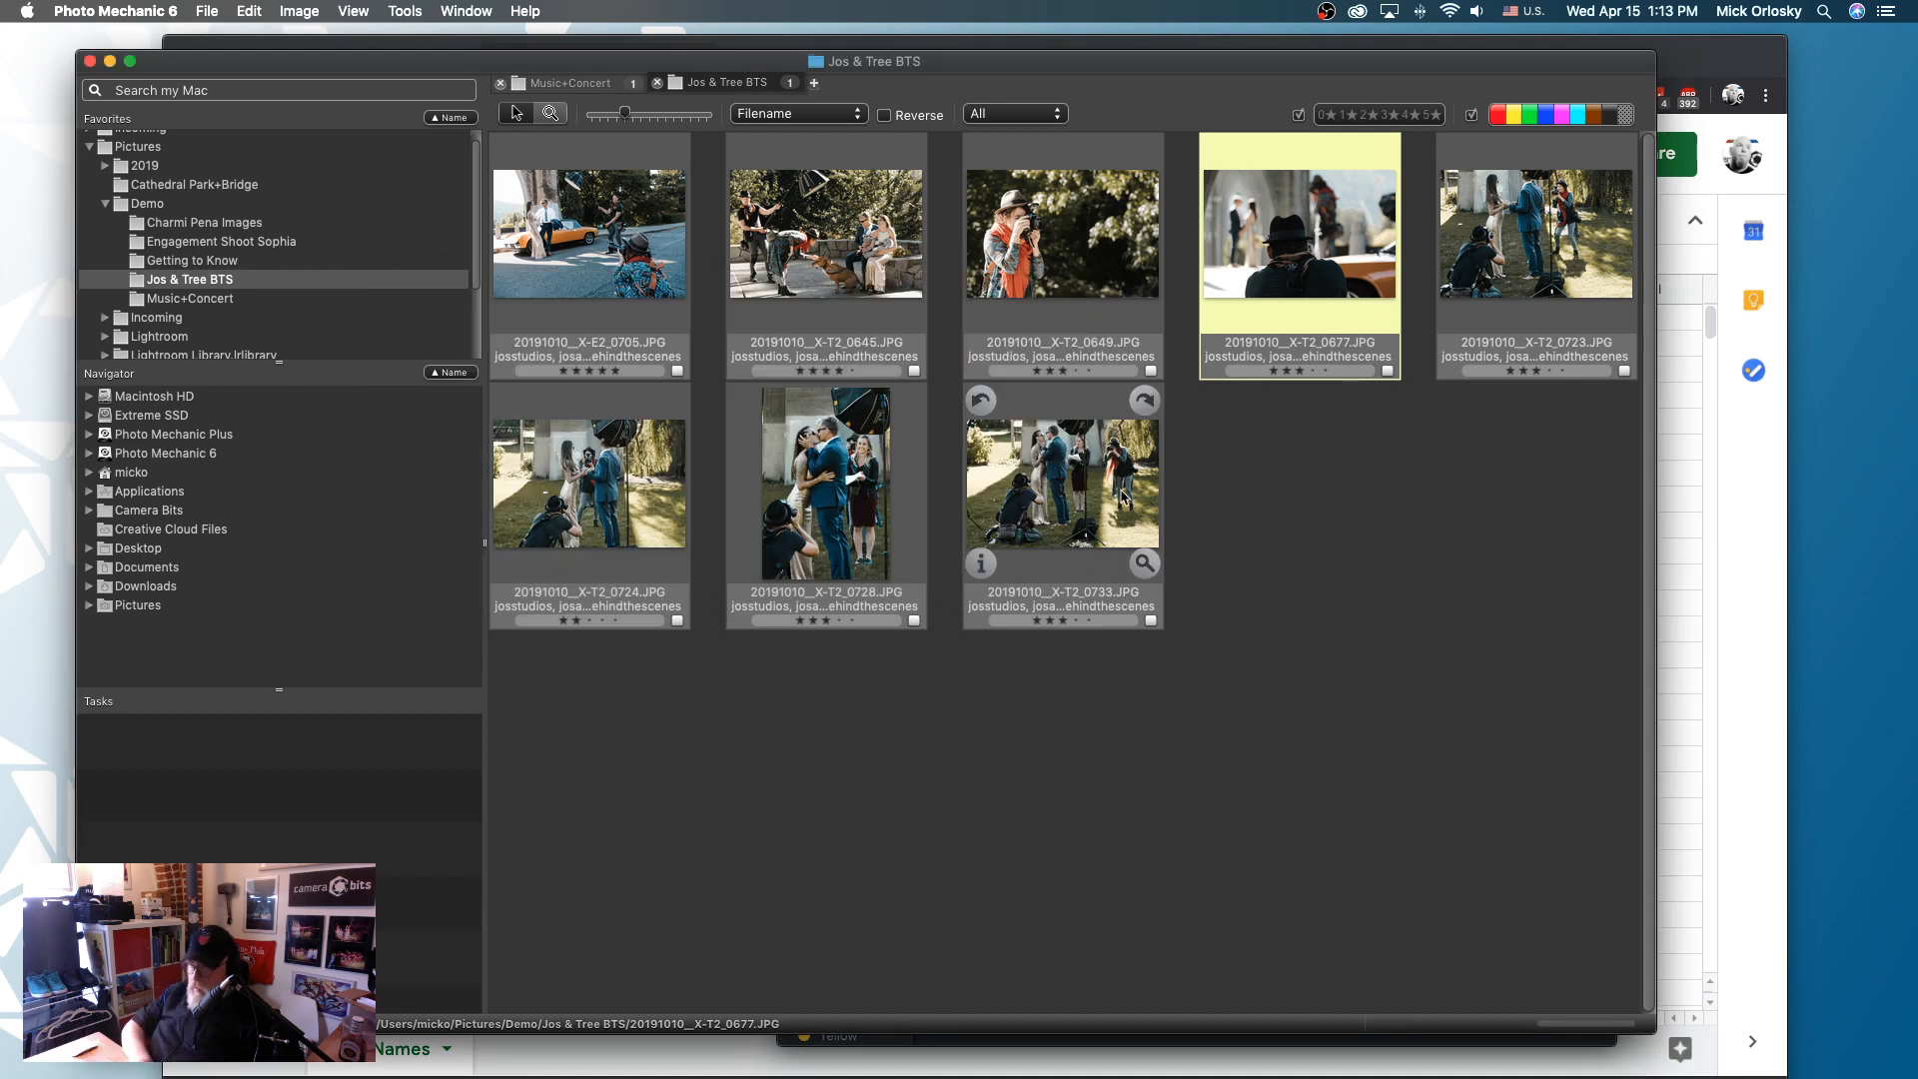
- Reopen the metadata of 20191010__X-T2_0677.JPG, replace the whole description with ={lenstype}= and evaluate it
{"action": "key", "text": "super+i"}
{"action": "key", "text": "super+a"}
{"action": "type", "text": "={lens"}
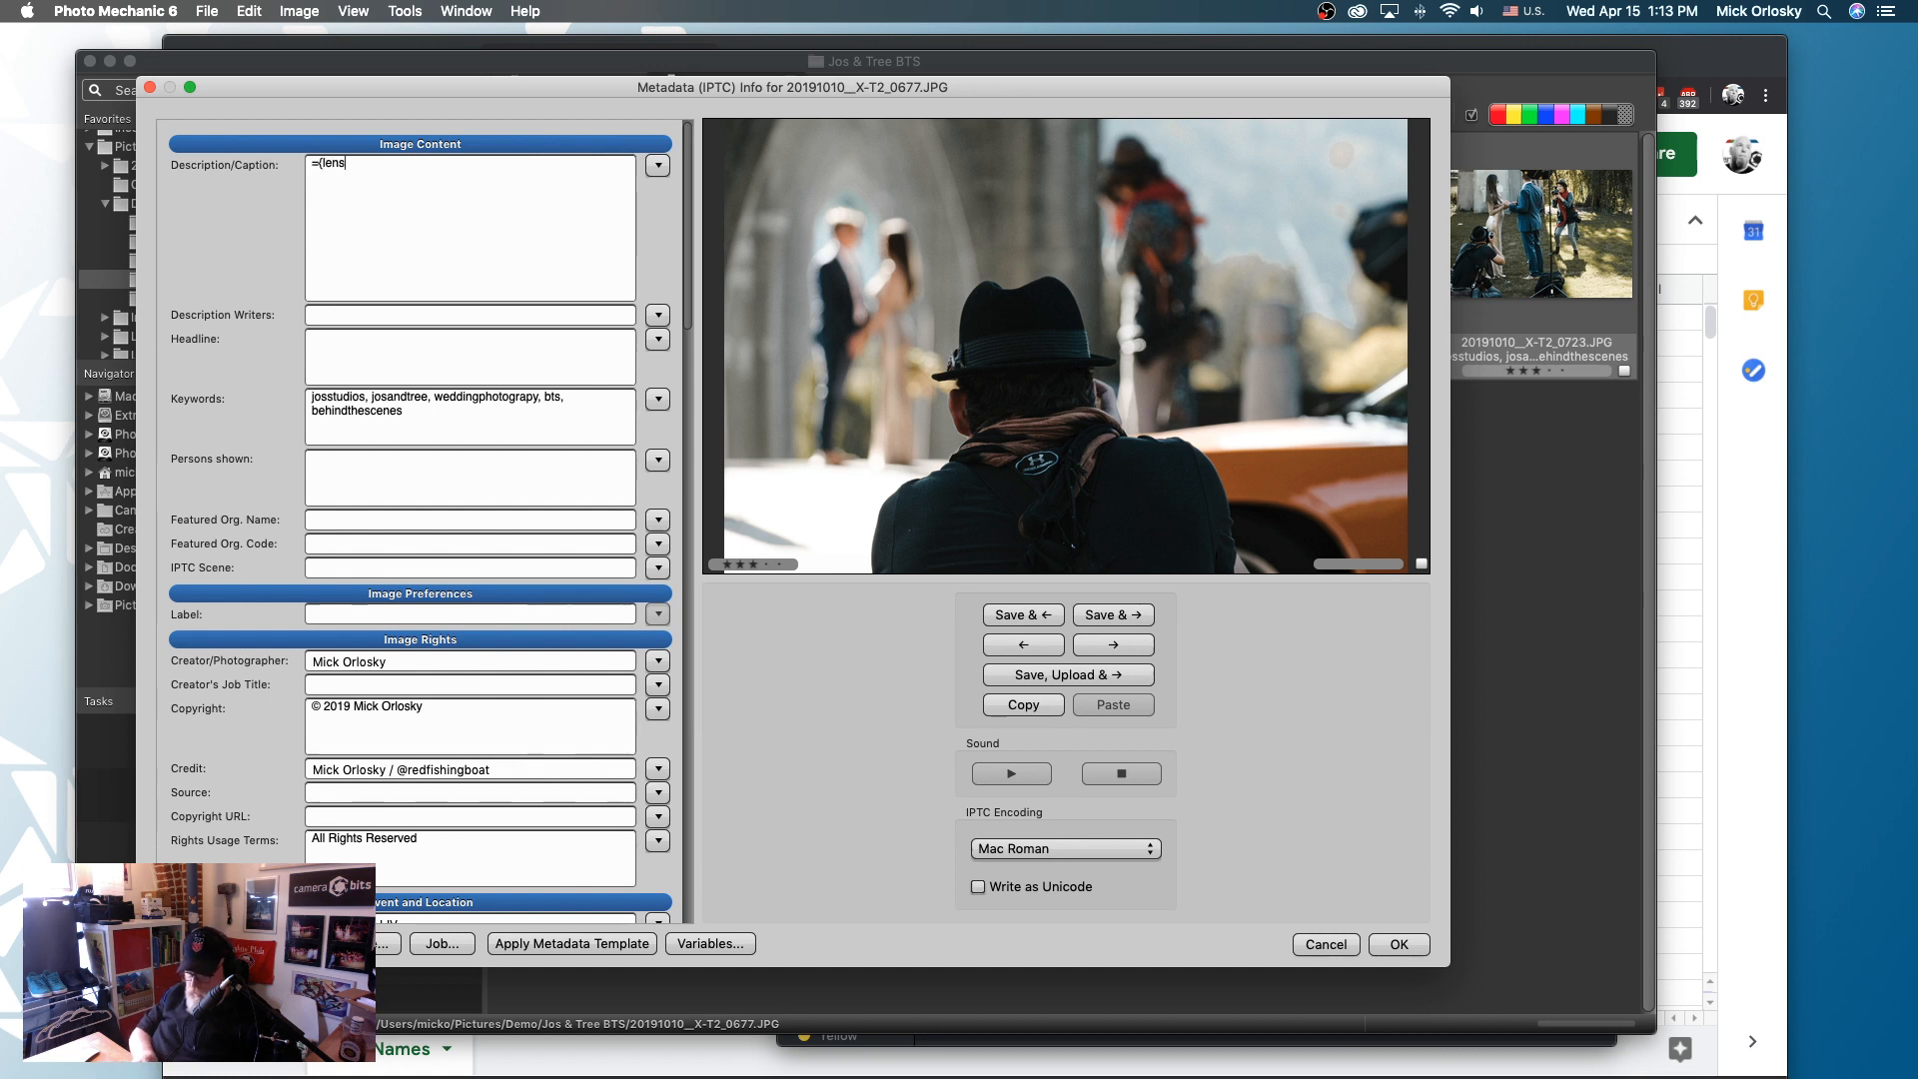
{"action": "type", "text": "type}="}
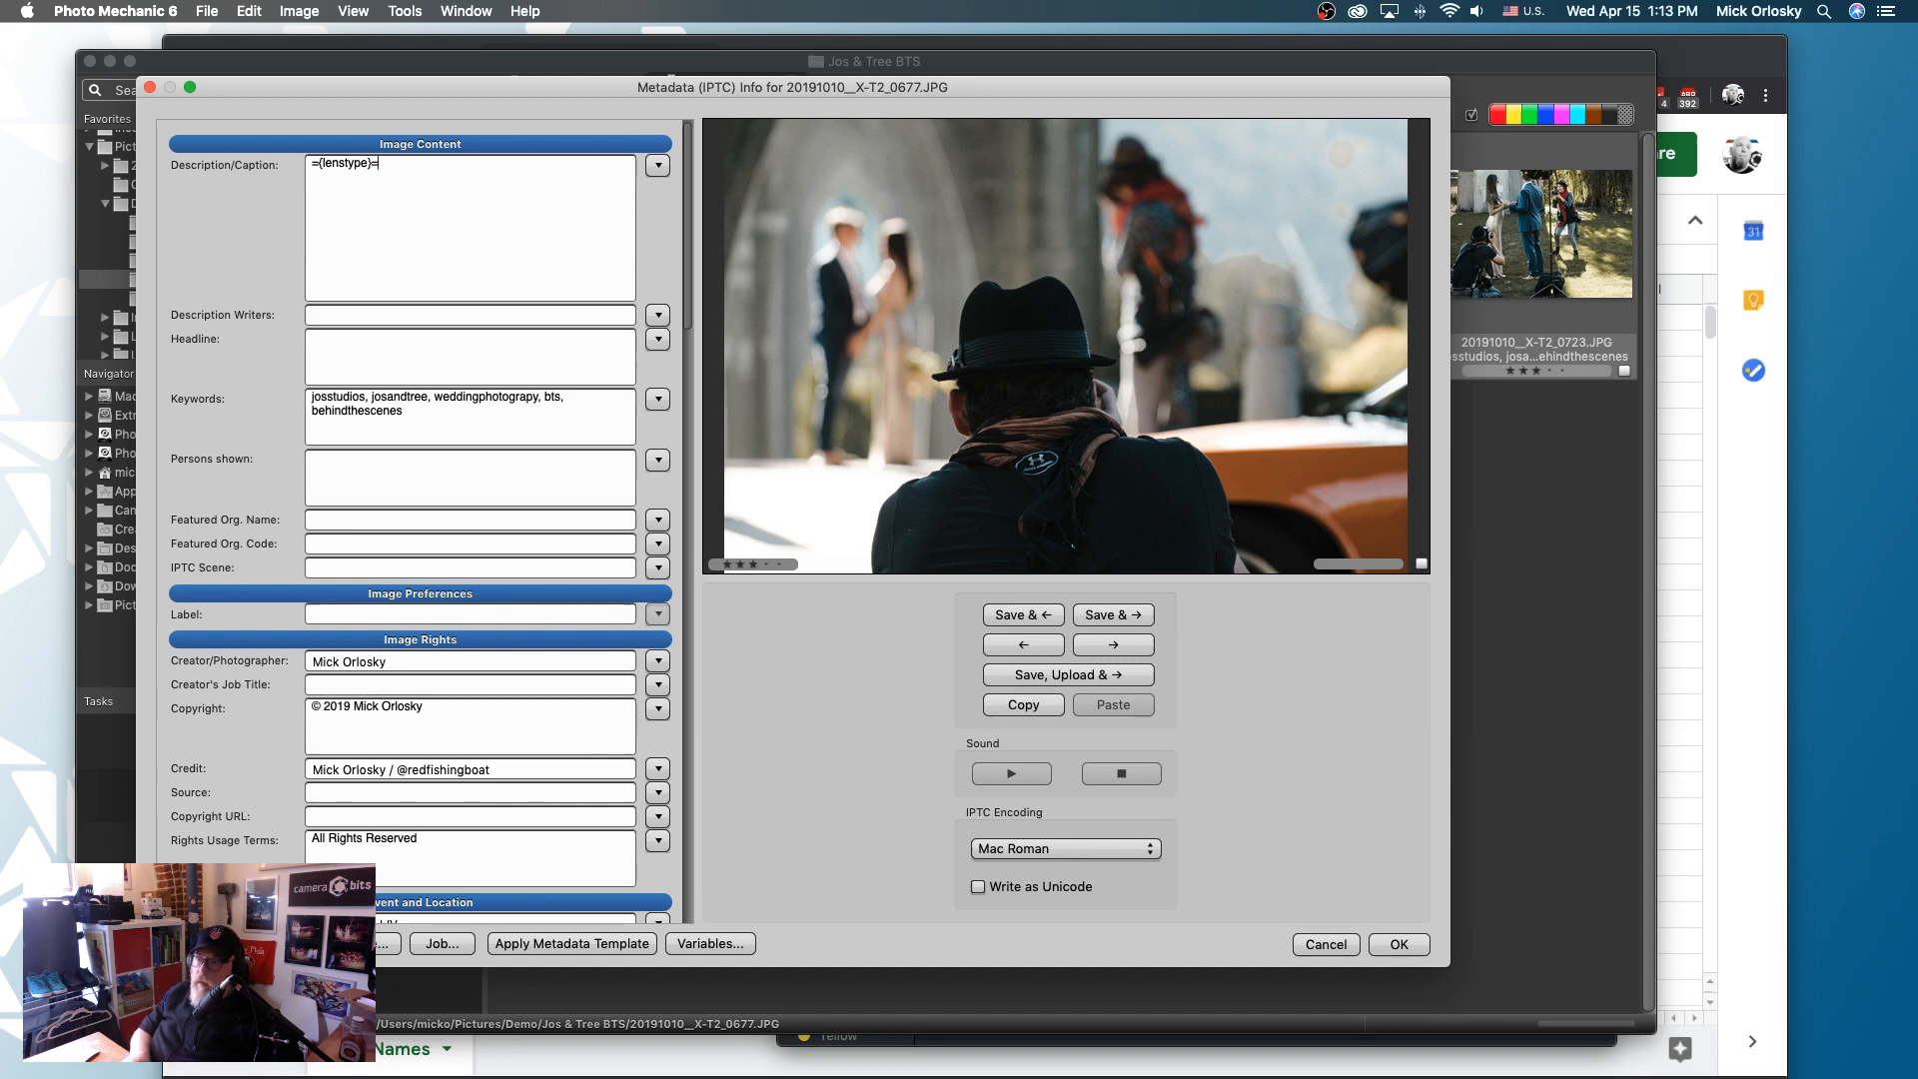
{"action": "key", "text": "alt"}
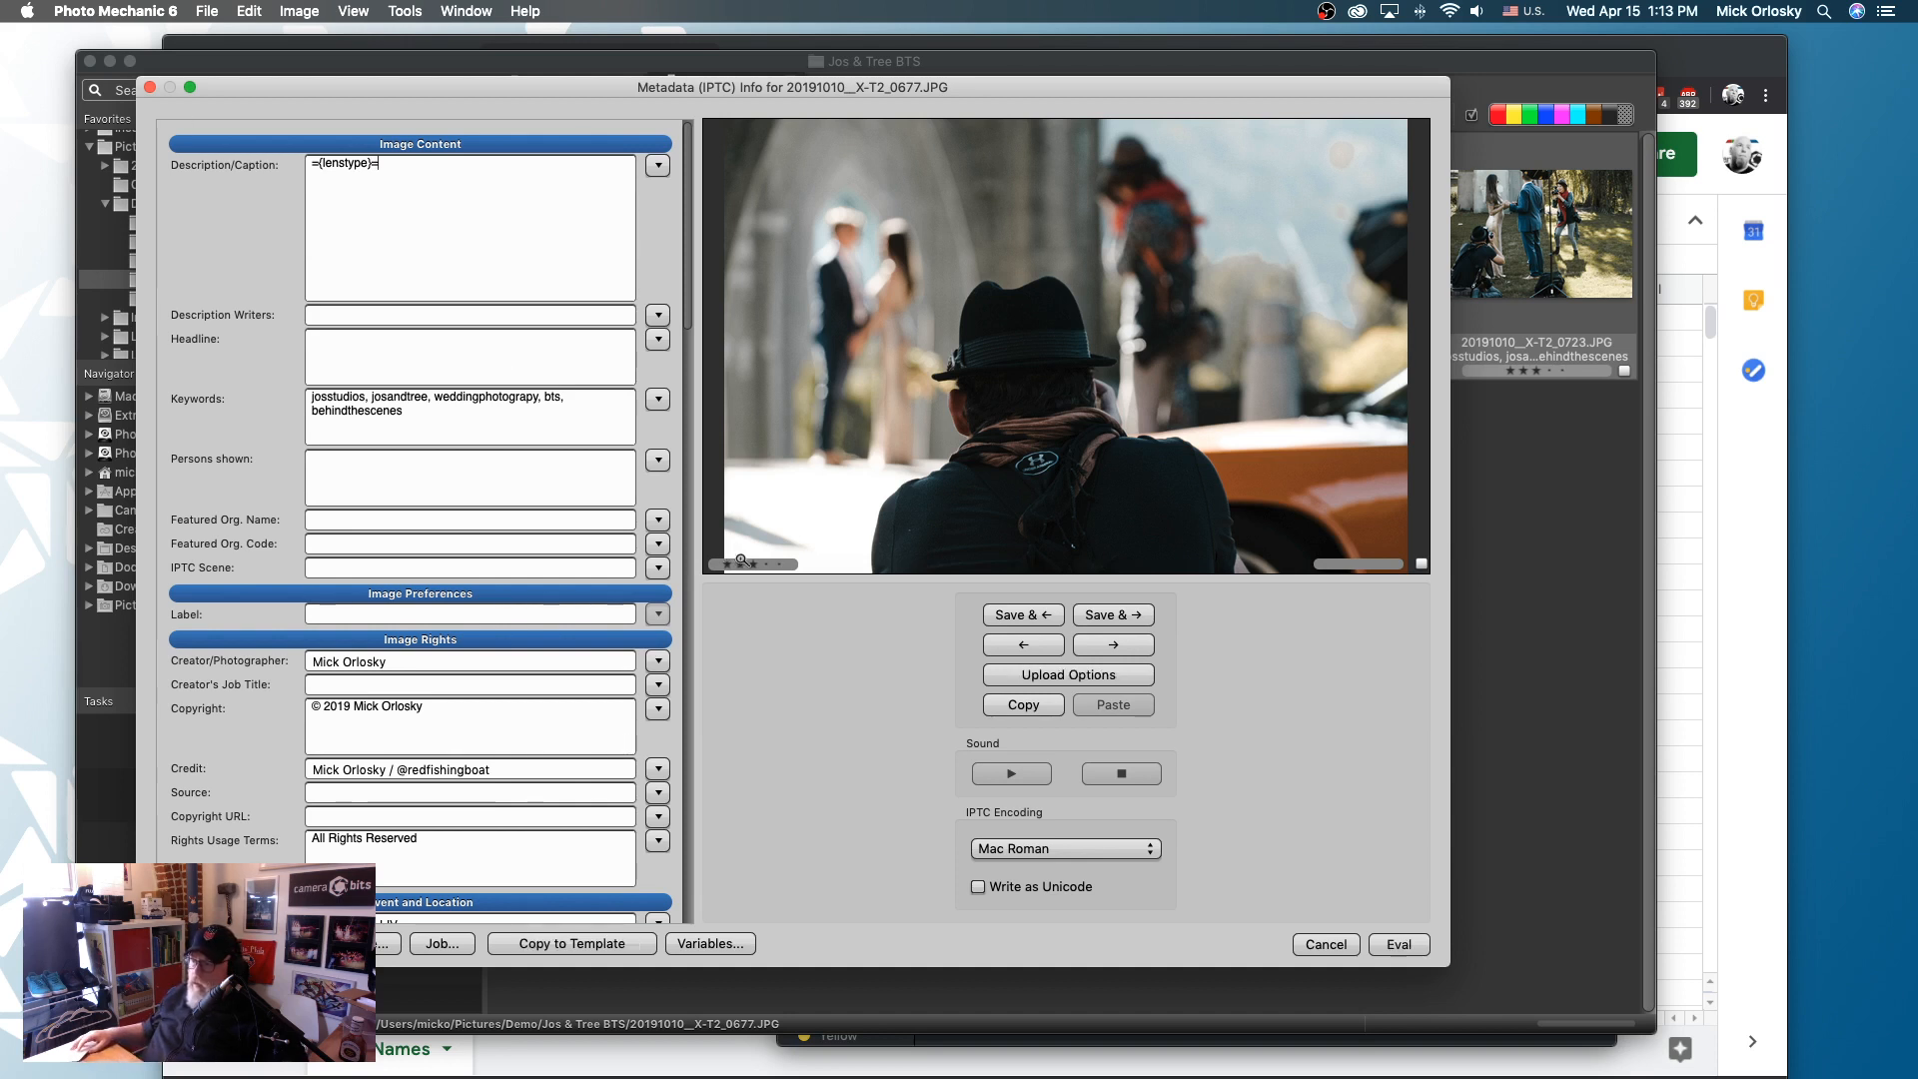
{"action": "left_click", "coordinate": [1410, 945], "text": "alt"}
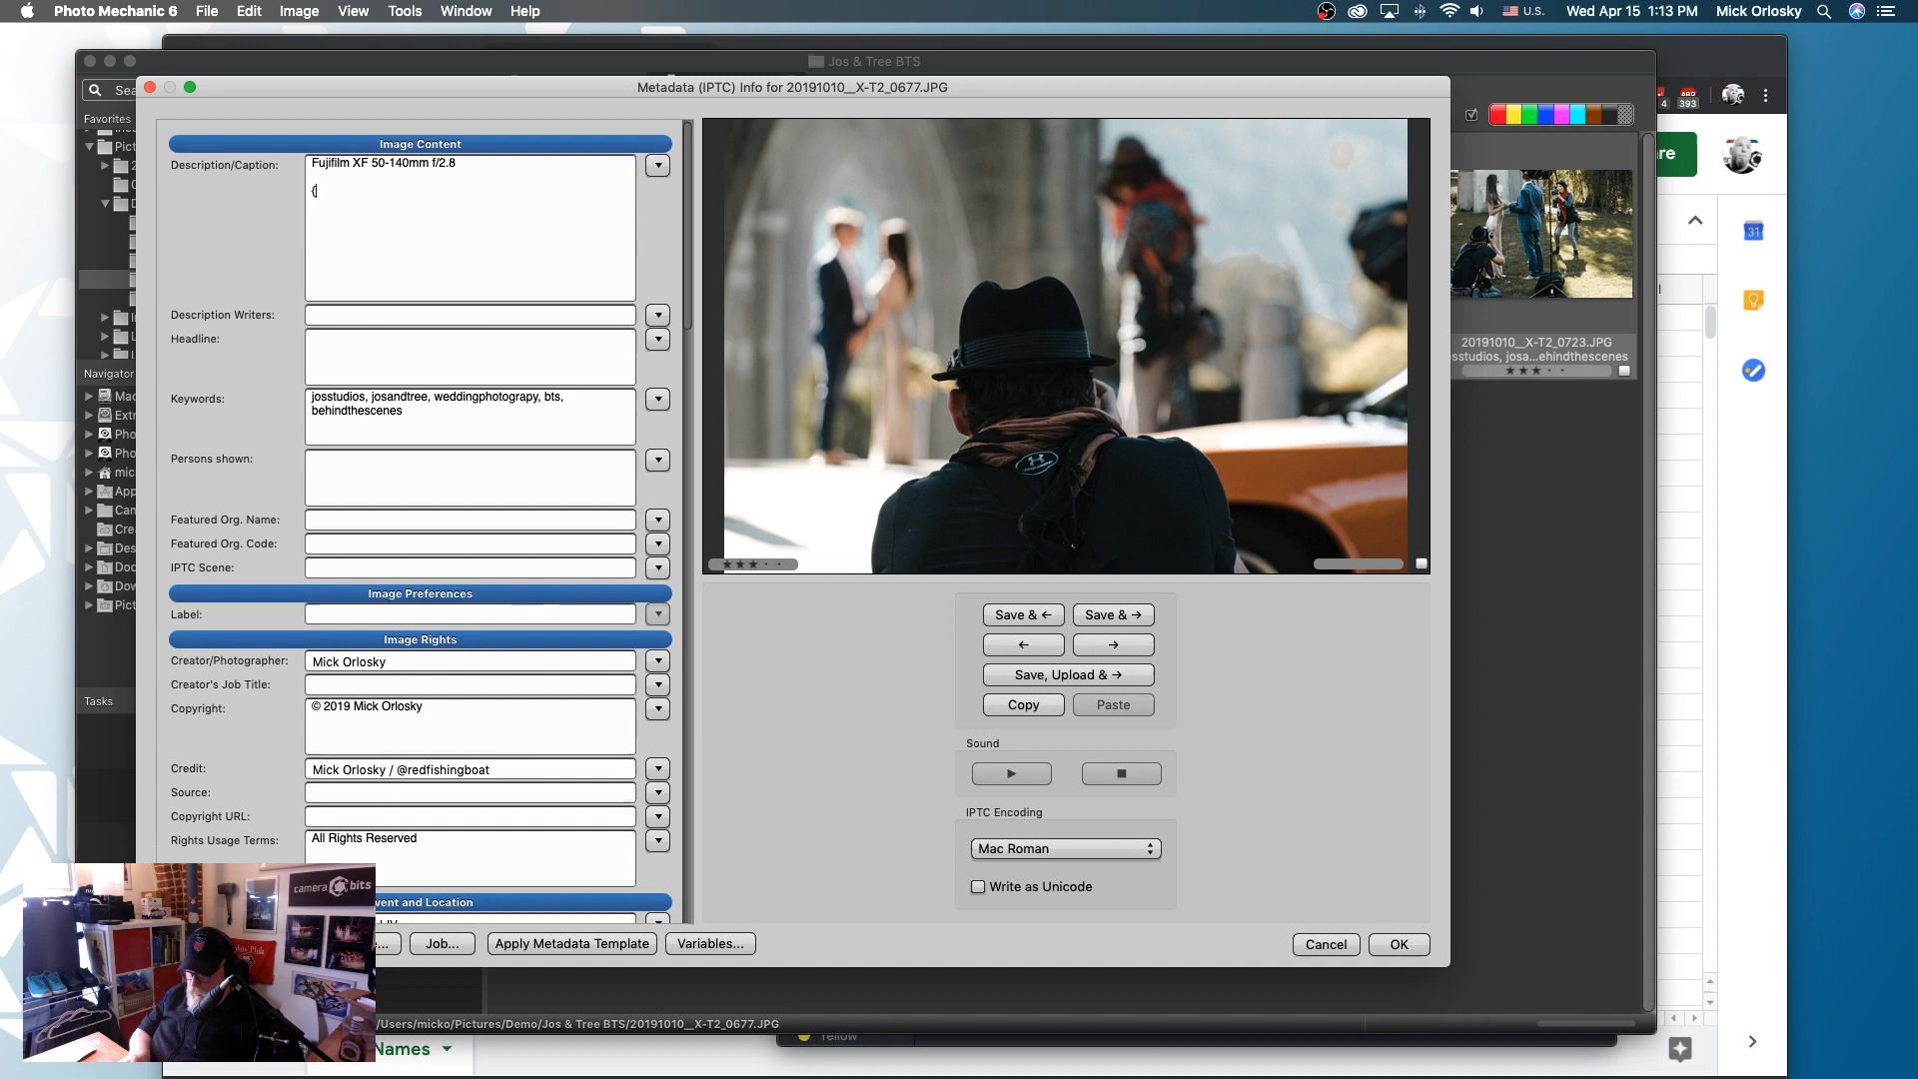
- Add the plain variable {lenstype} on a separate line below the replaced lens name and evaluate it
{"action": "type", "text": "lenstype}"}
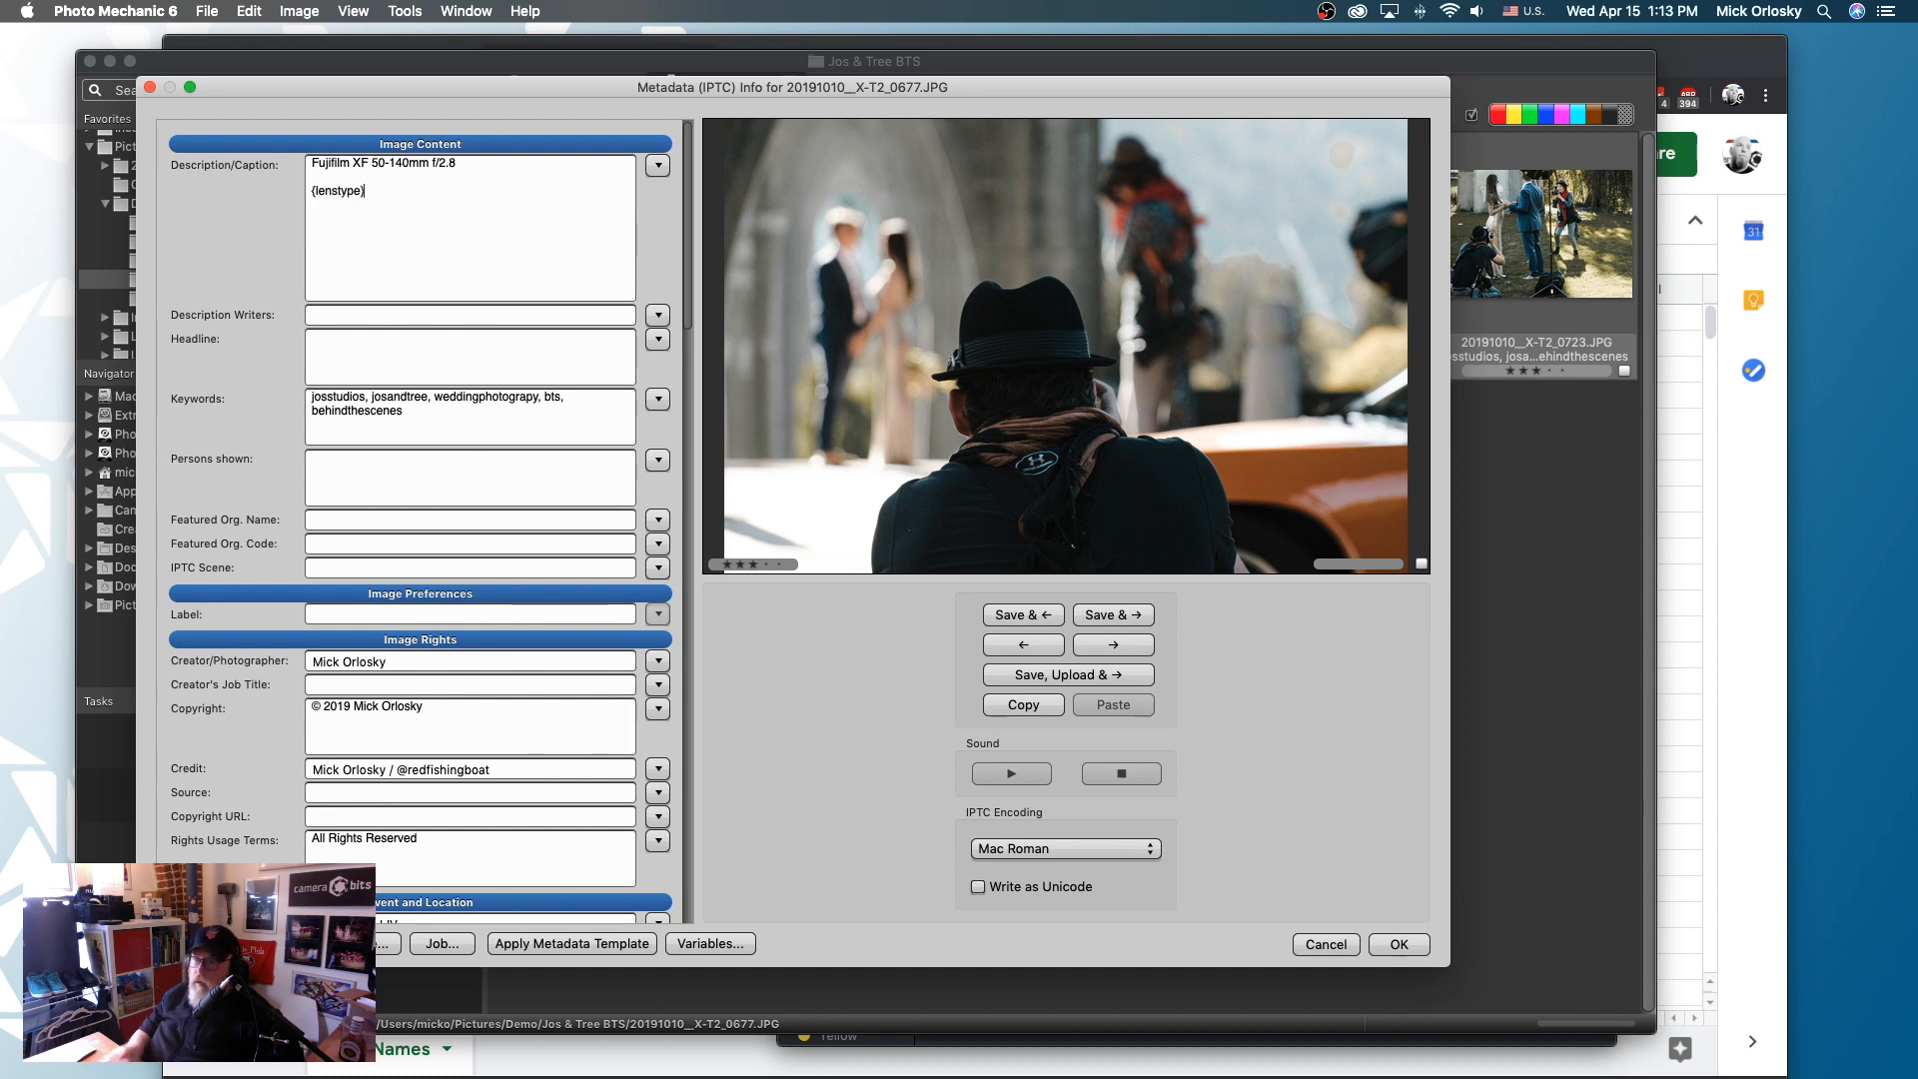
{"action": "left_click", "coordinate": [1372, 949], "text": "alt"}
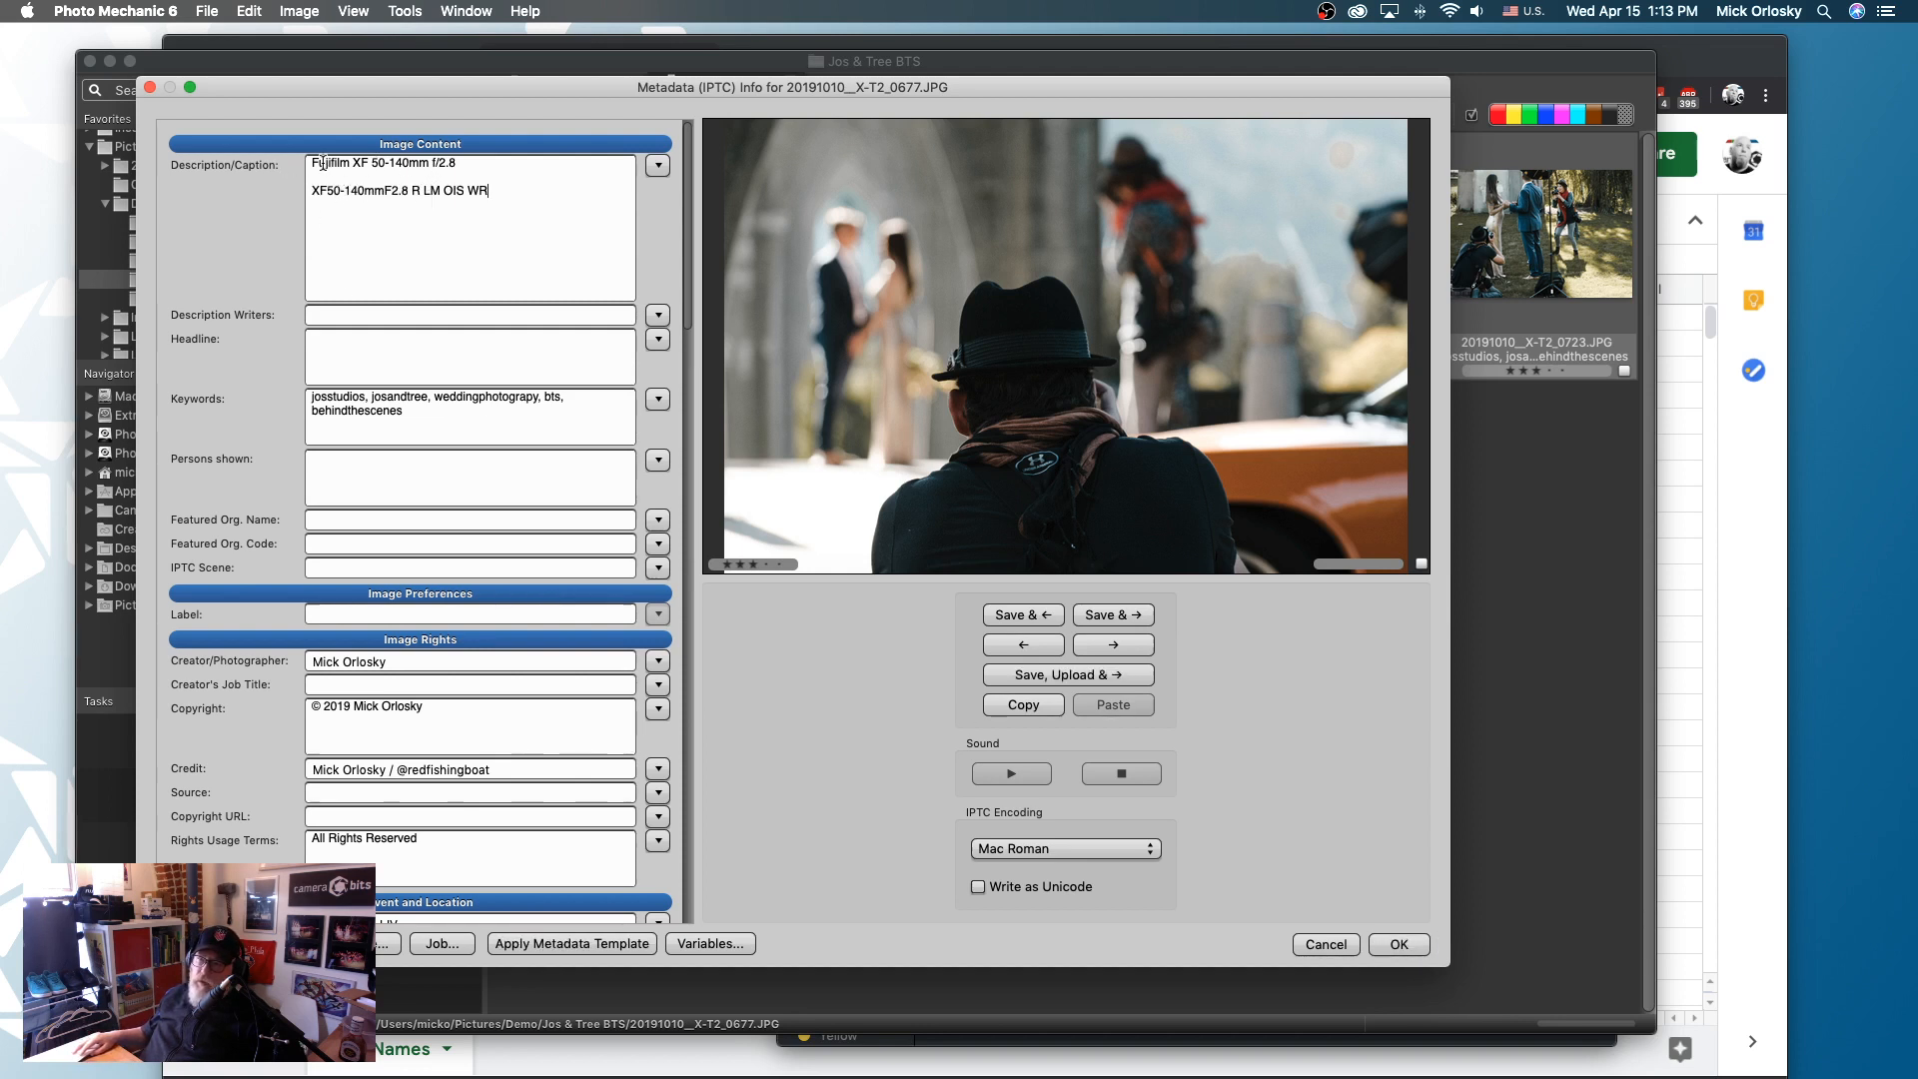
{"action": "left_click_drag", "start_coordinate": [313, 164], "coordinate": [460, 165]}
{"action": "left_click", "coordinate": [472, 169]}
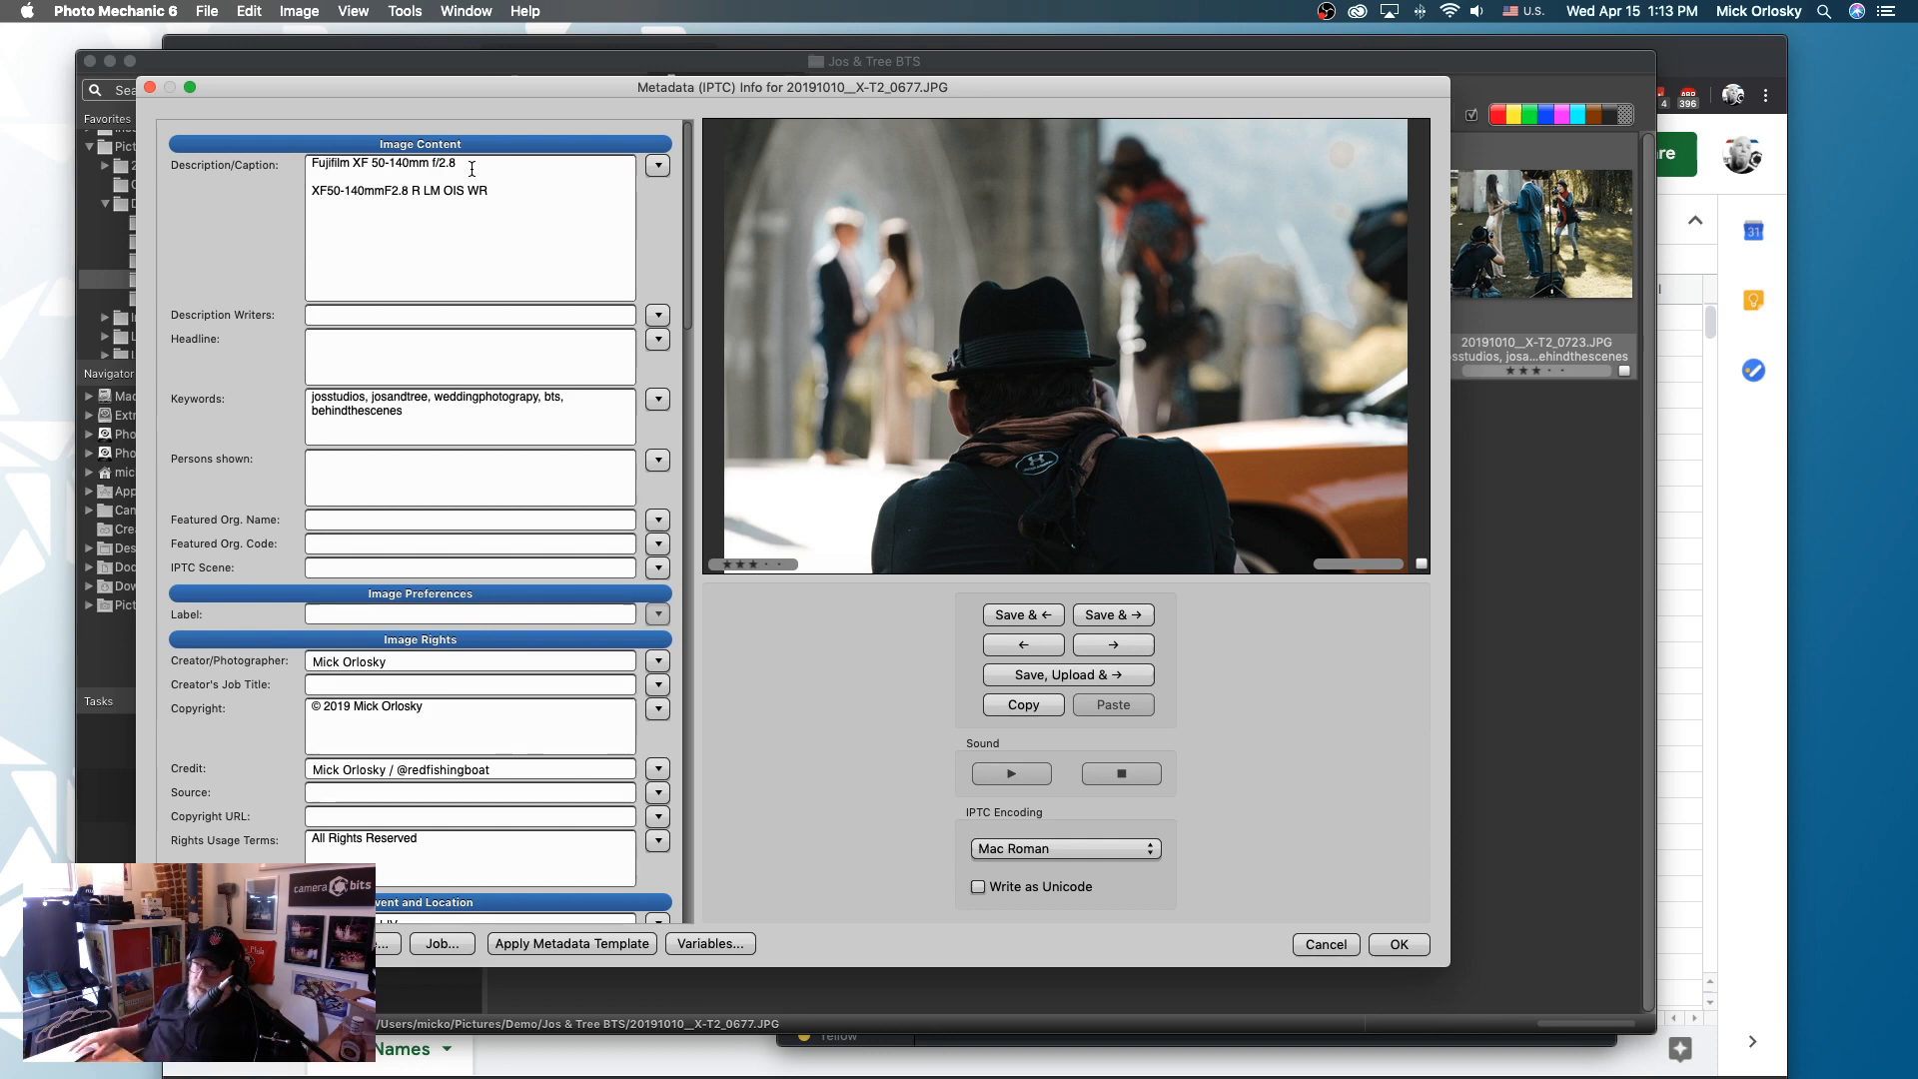
- Switch to the CODEREP sheet in Chrome and clear the tb12 entry in cells A15:B15
{"action": "left_click", "coordinate": [1785, 529]}
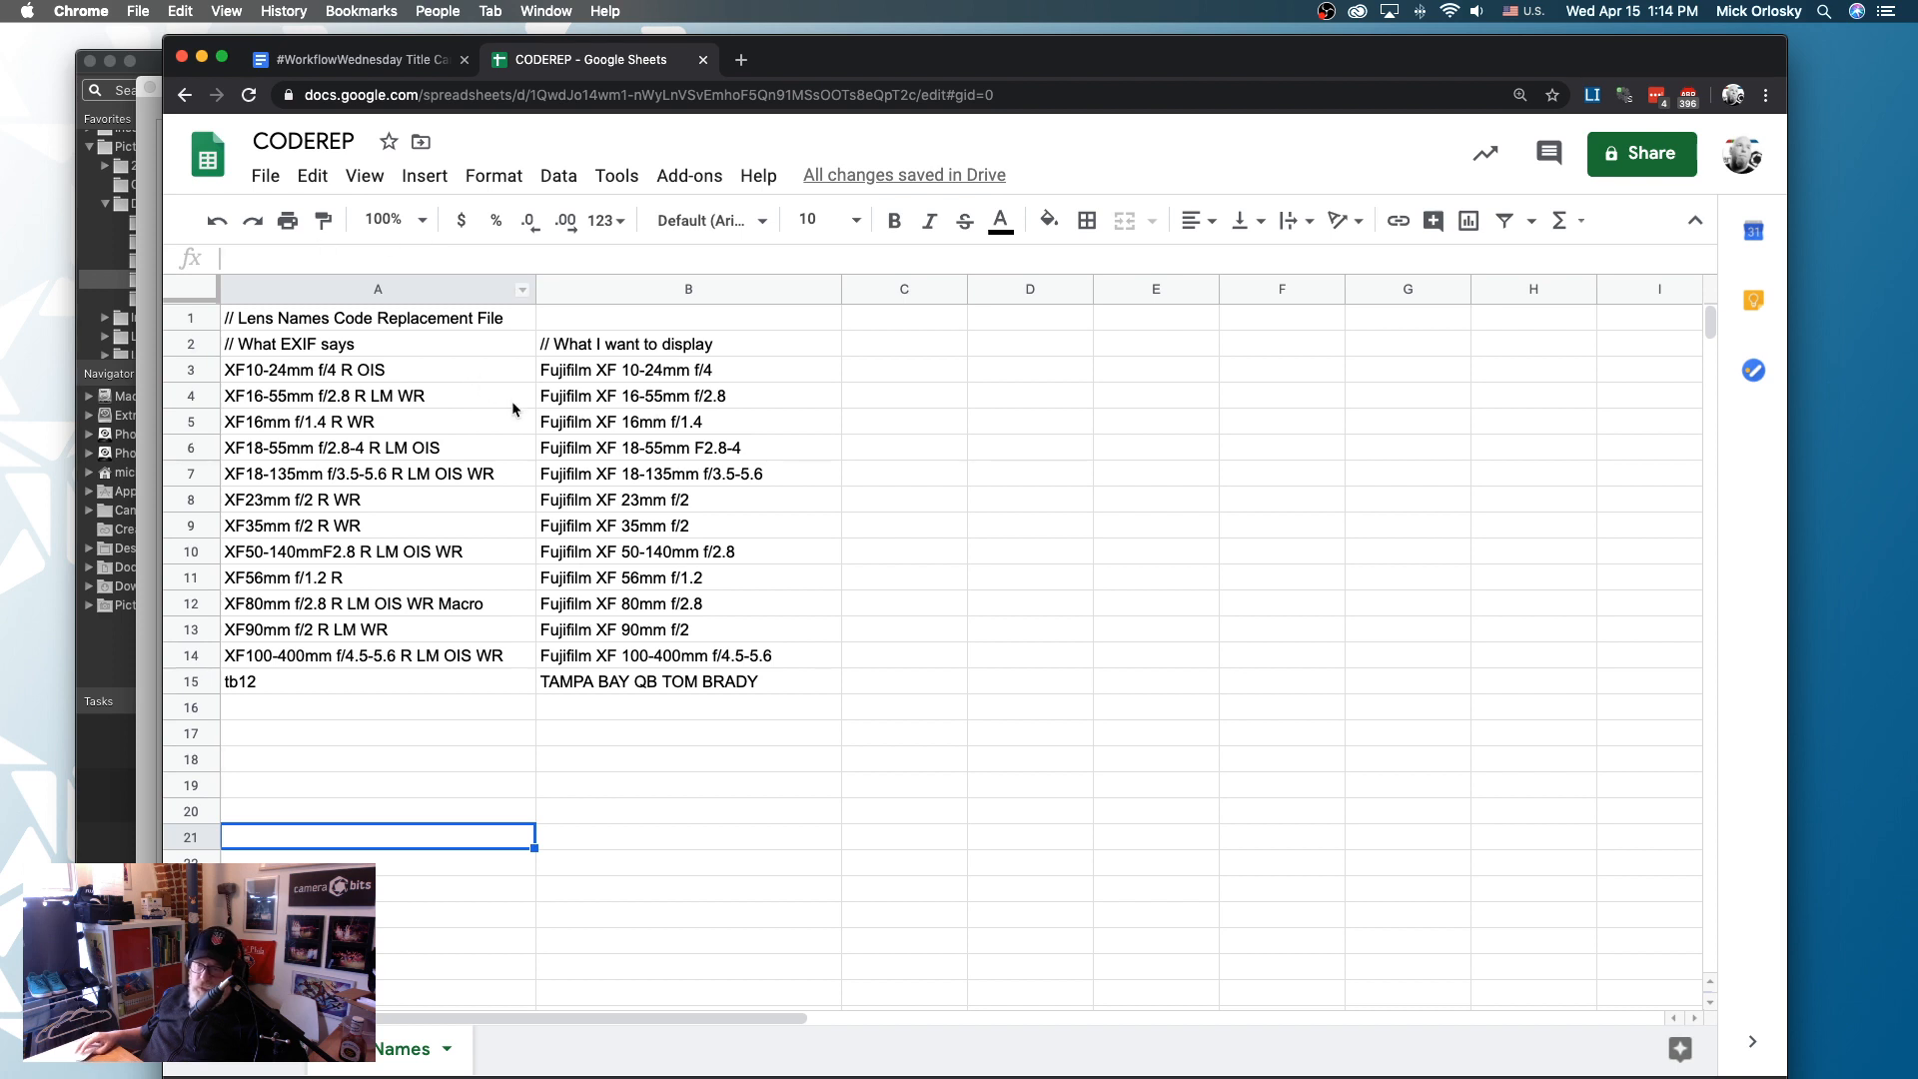
{"action": "left_click_drag", "start_coordinate": [365, 675], "coordinate": [584, 686]}
{"action": "key", "text": "Delete"}
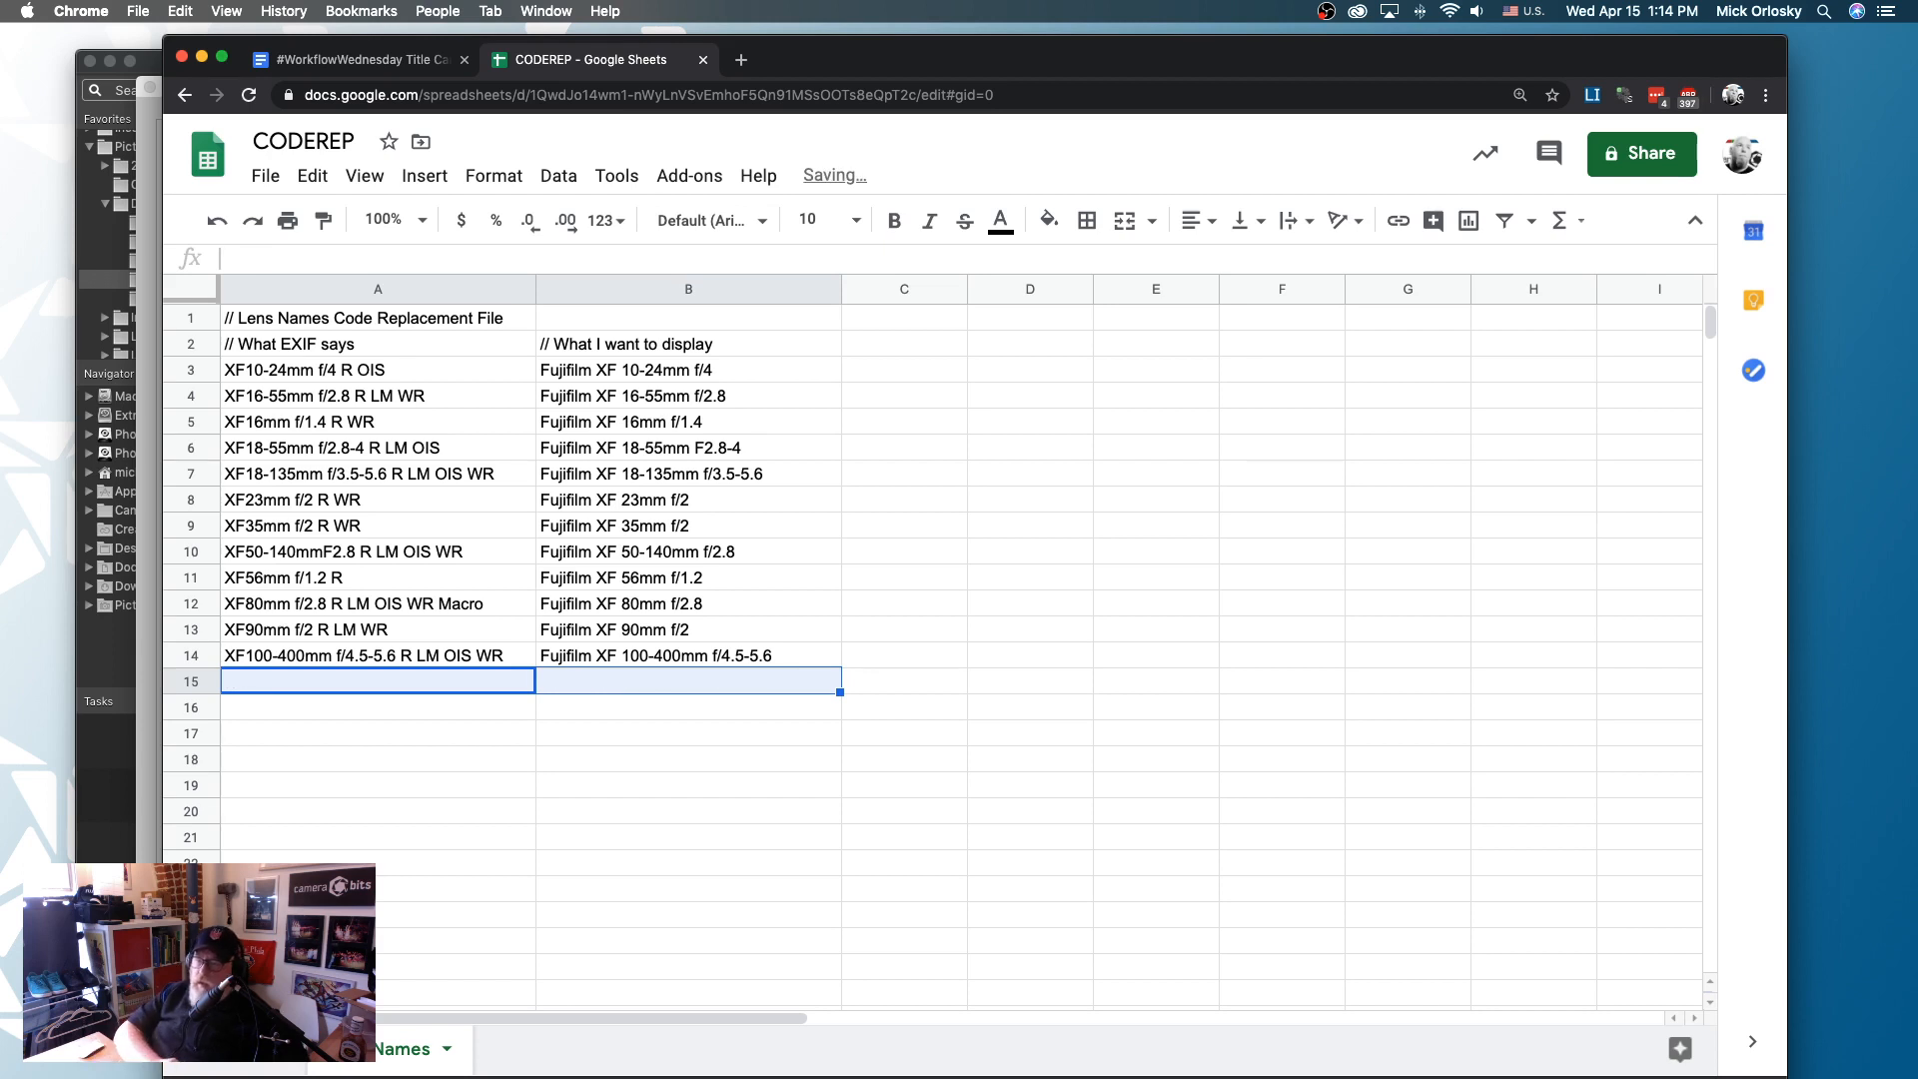